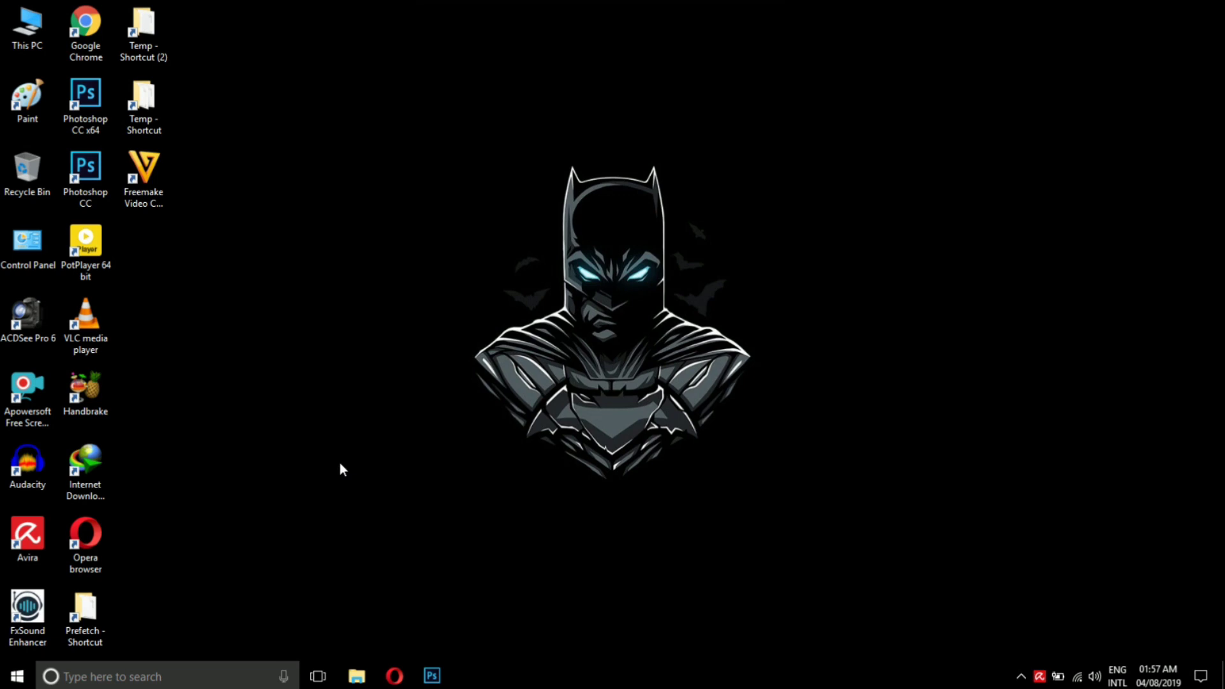
# Bring the Dark Leader logo document forward in Photoshop with the Move tool active
pyautogui.click(444, 675)
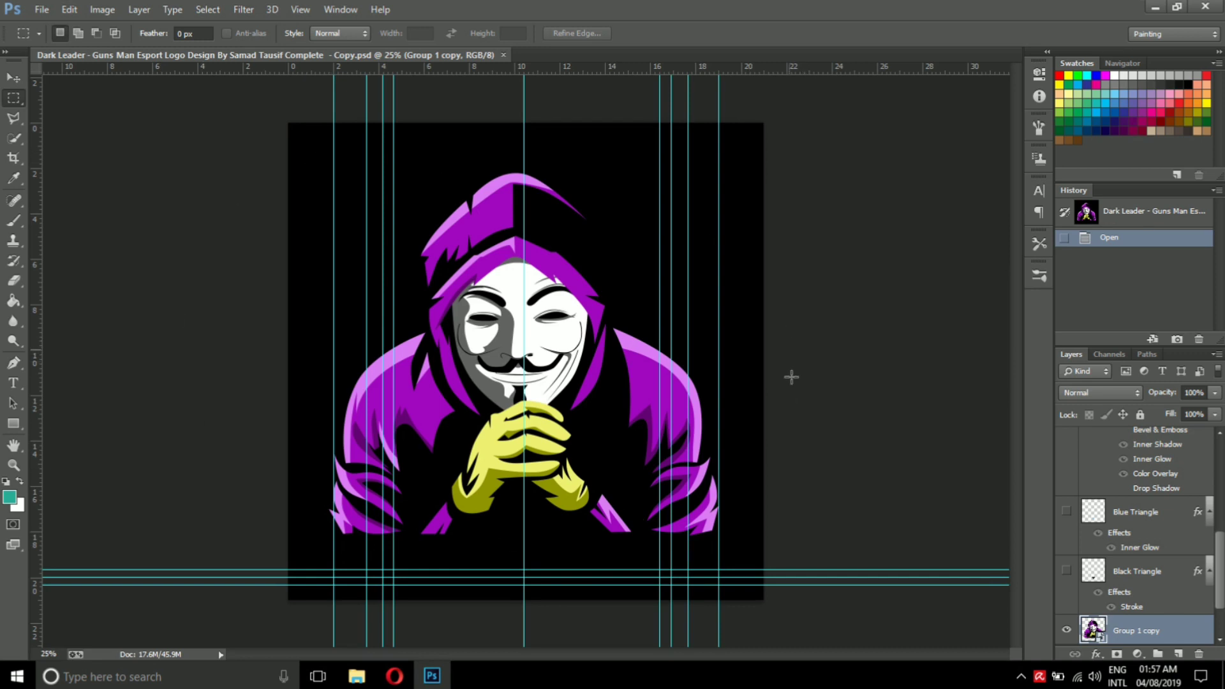
pyautogui.click(16, 74)
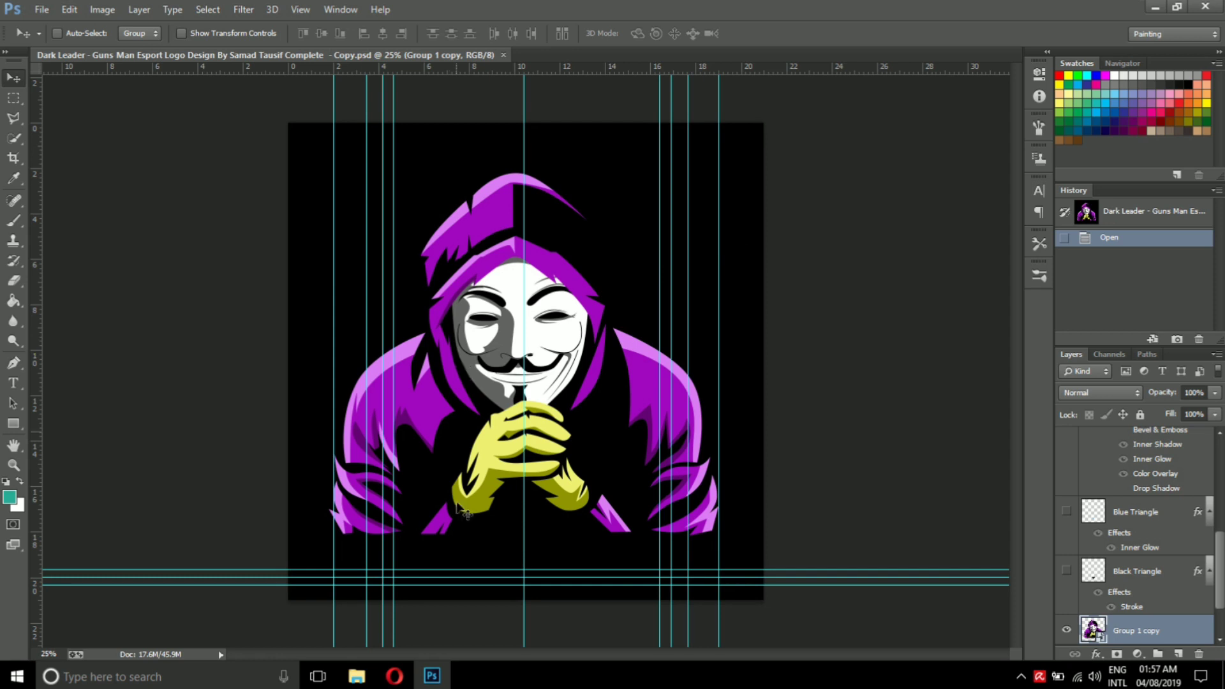
pyautogui.click(432, 677)
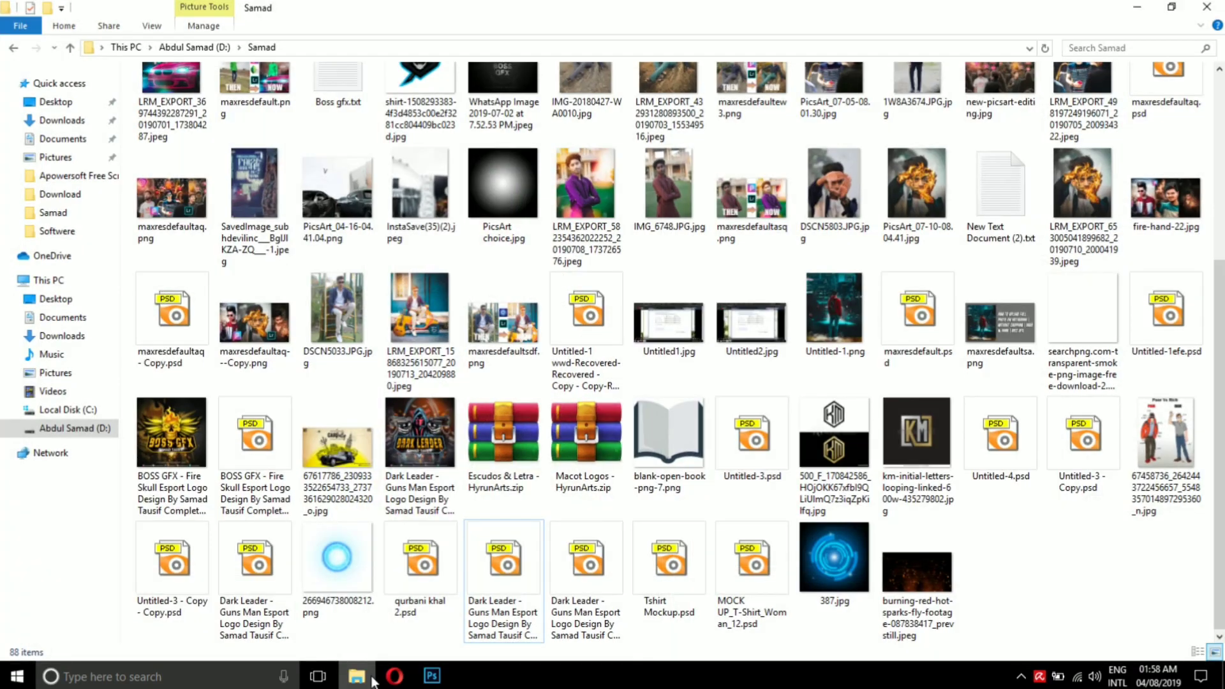
pyautogui.click(432, 676)
pyautogui.click(42, 10)
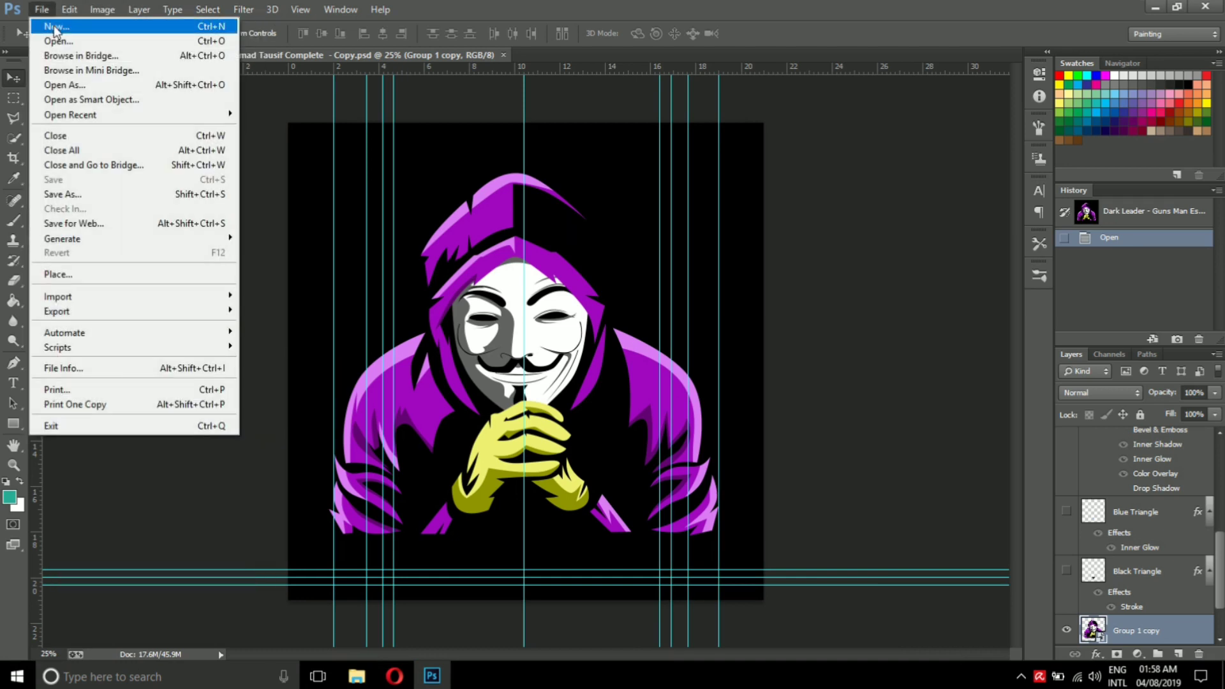
# Start a new document and settle on the International Paper preset after trying U.S. Paper
pyautogui.click(87, 35)
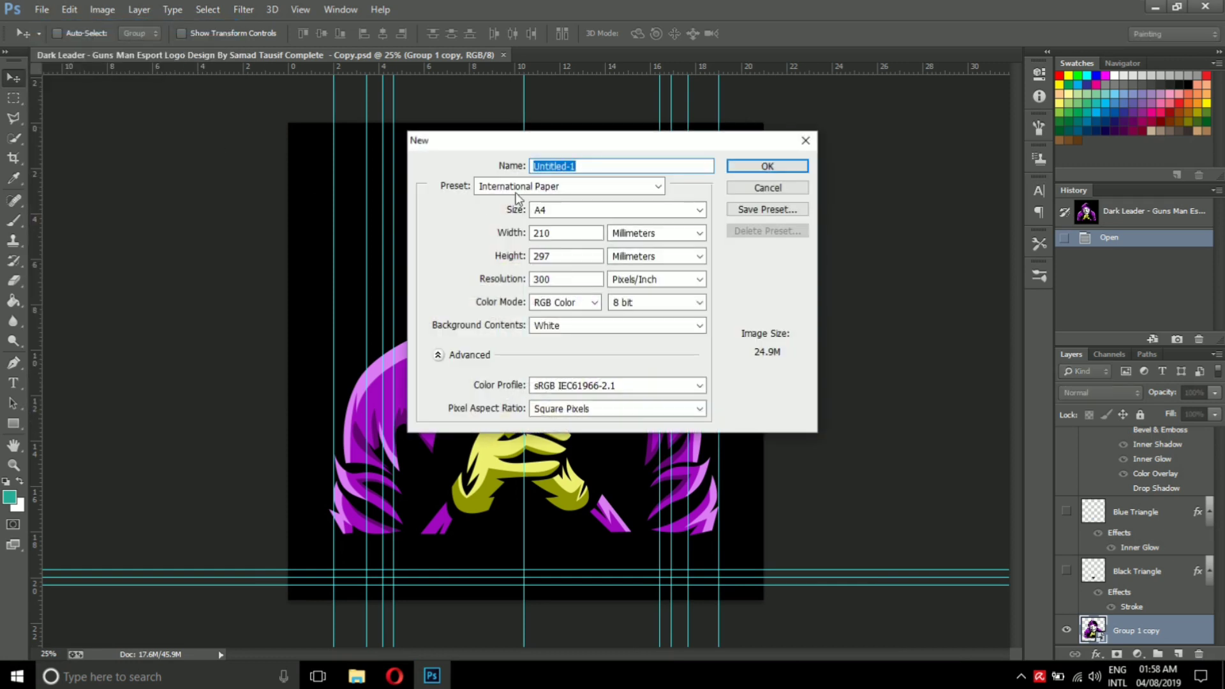
pyautogui.click(576, 213)
pyautogui.click(577, 212)
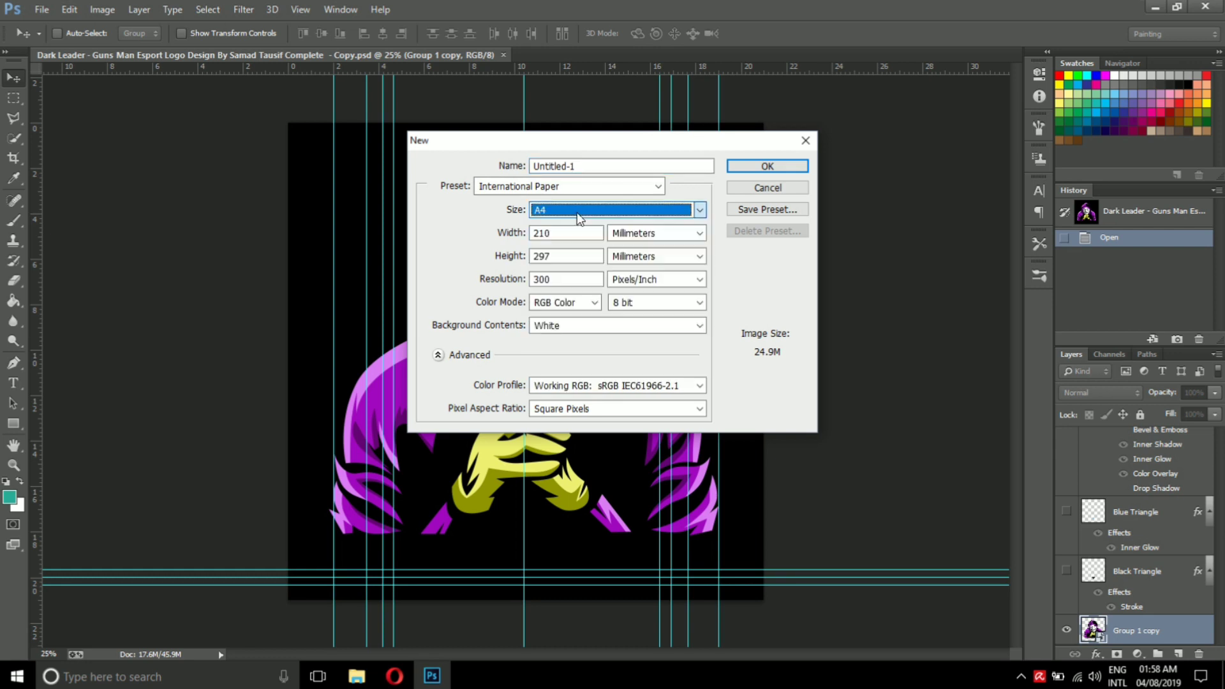
pyautogui.click(569, 329)
pyautogui.click(566, 327)
pyautogui.moveTo(537, 279)
pyautogui.mouseDown()
pyautogui.moveTo(550, 279)
pyautogui.moveTo(520, 276)
pyautogui.mouseUp()
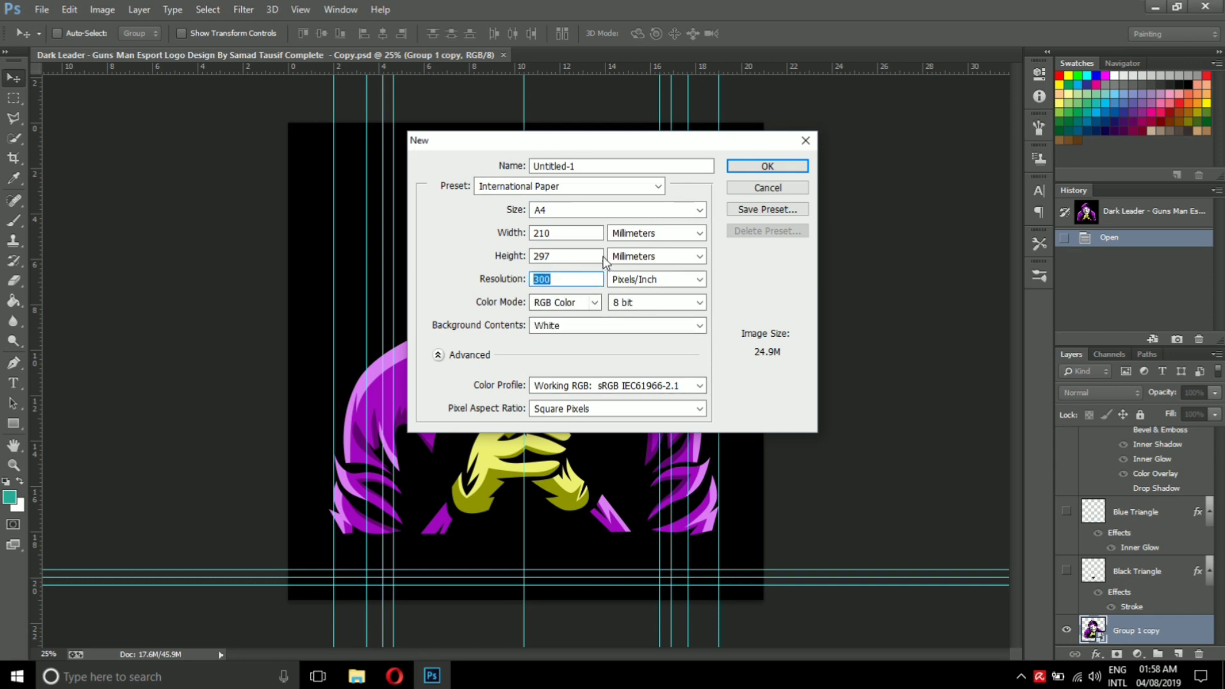
pyautogui.click(567, 186)
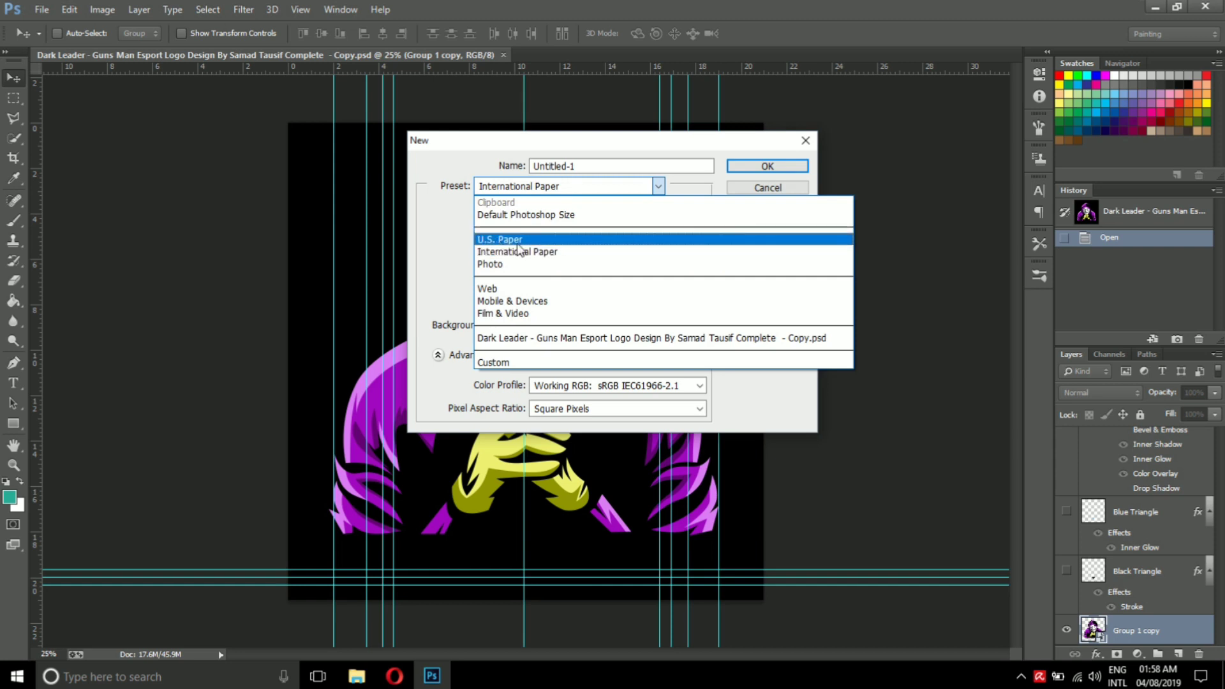
pyautogui.click(522, 240)
pyautogui.click(561, 185)
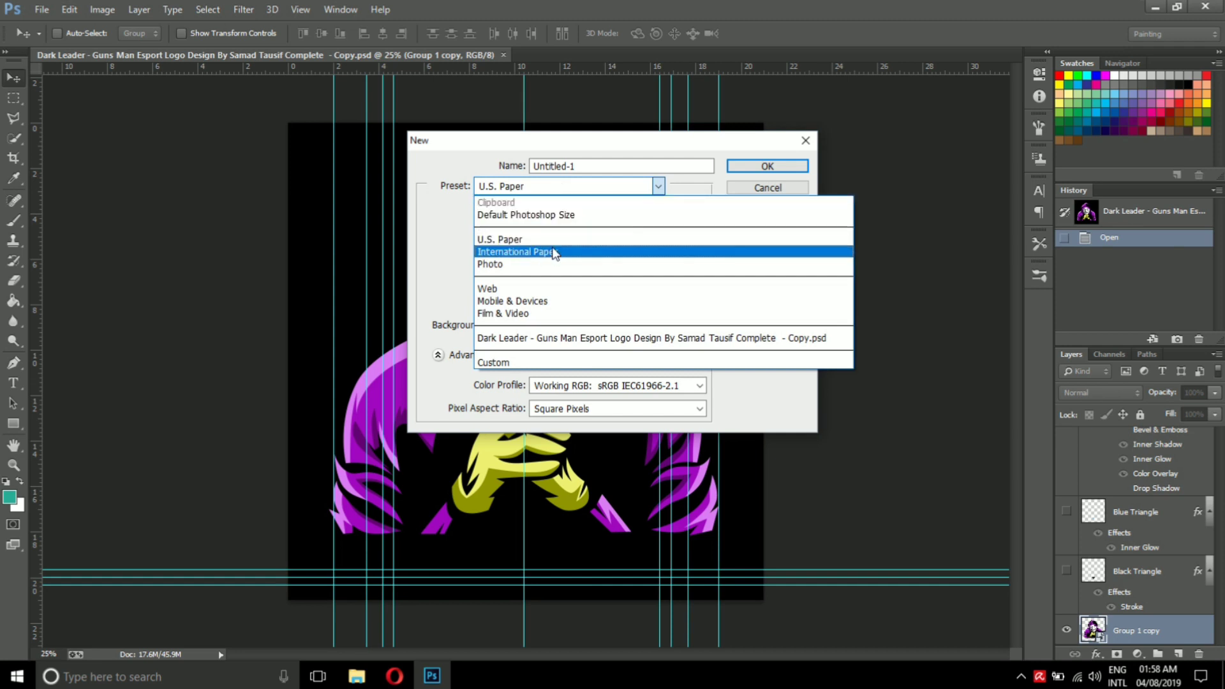
pyautogui.click(553, 252)
# Keep A4 size, 300 ppi and a White background, and create the document
pyautogui.click(559, 210)
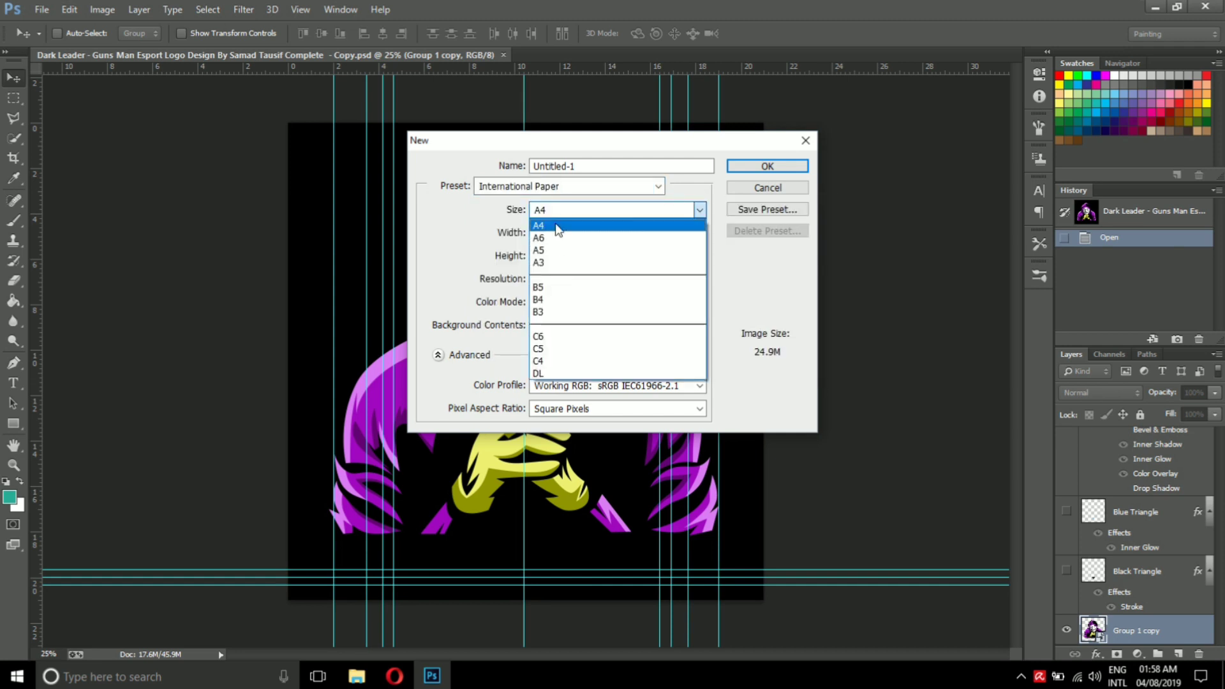
pyautogui.click(539, 225)
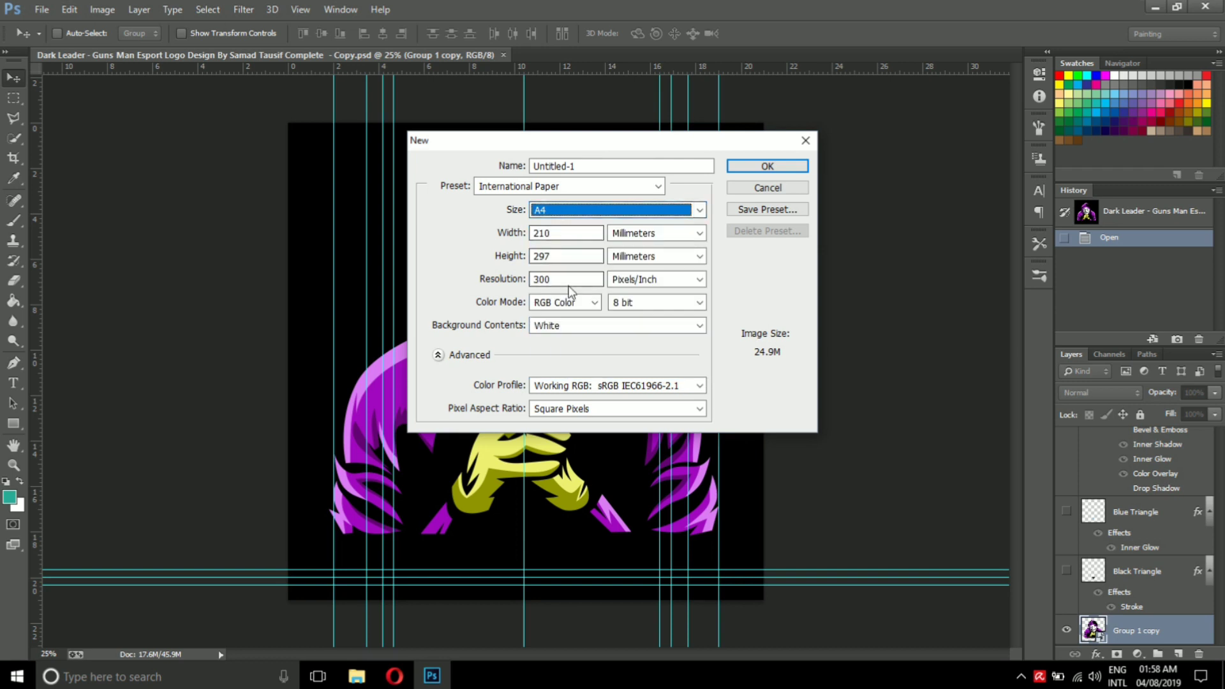
pyautogui.click(568, 279)
pyautogui.click(581, 327)
pyautogui.click(582, 328)
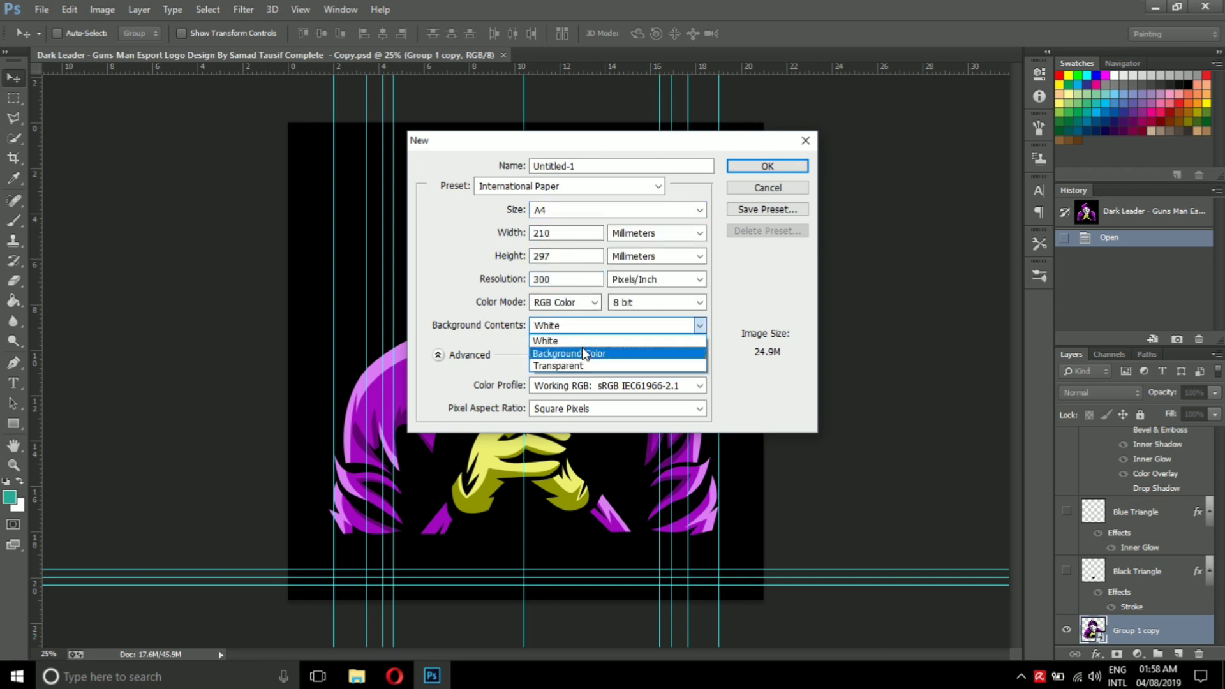
pyautogui.click(582, 339)
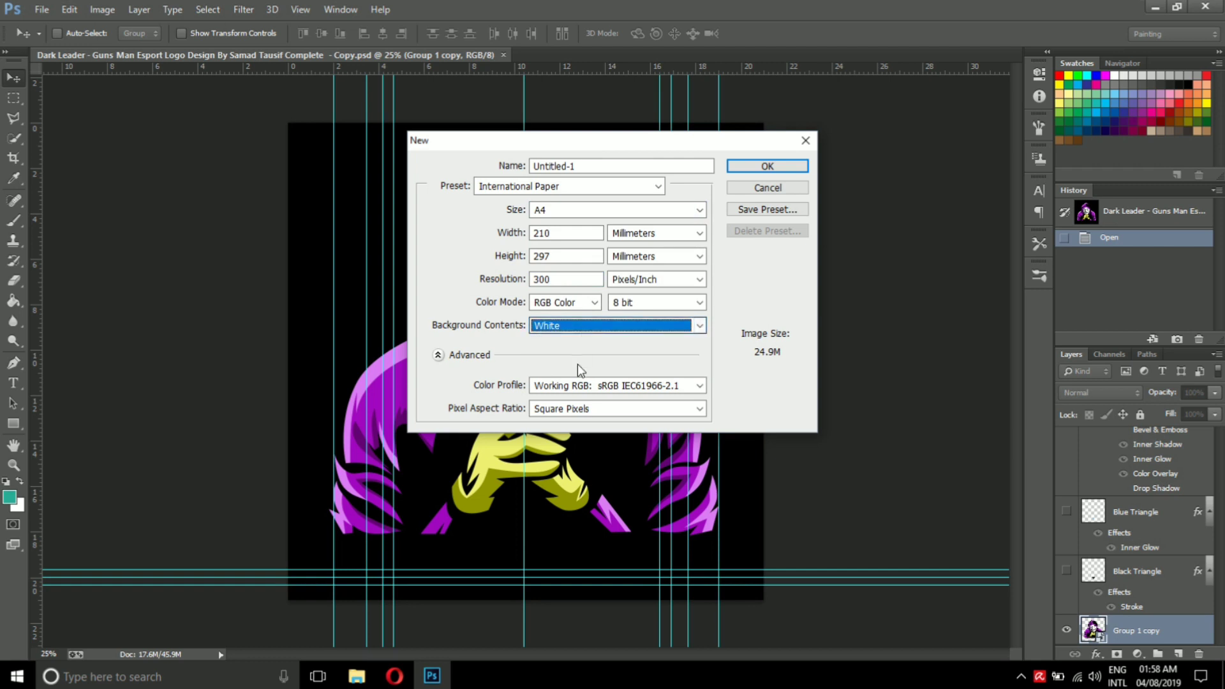
pyautogui.click(754, 173)
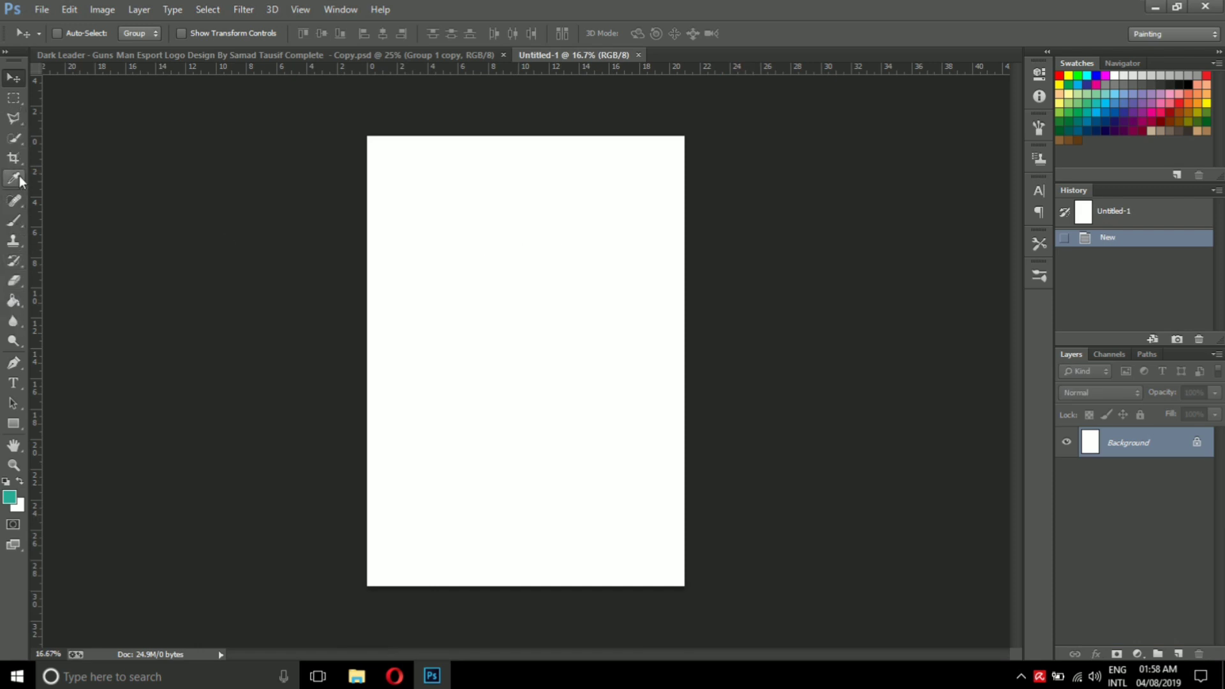
# Crop the Untitled-1 page to a 1:1 square
pyautogui.click(16, 156)
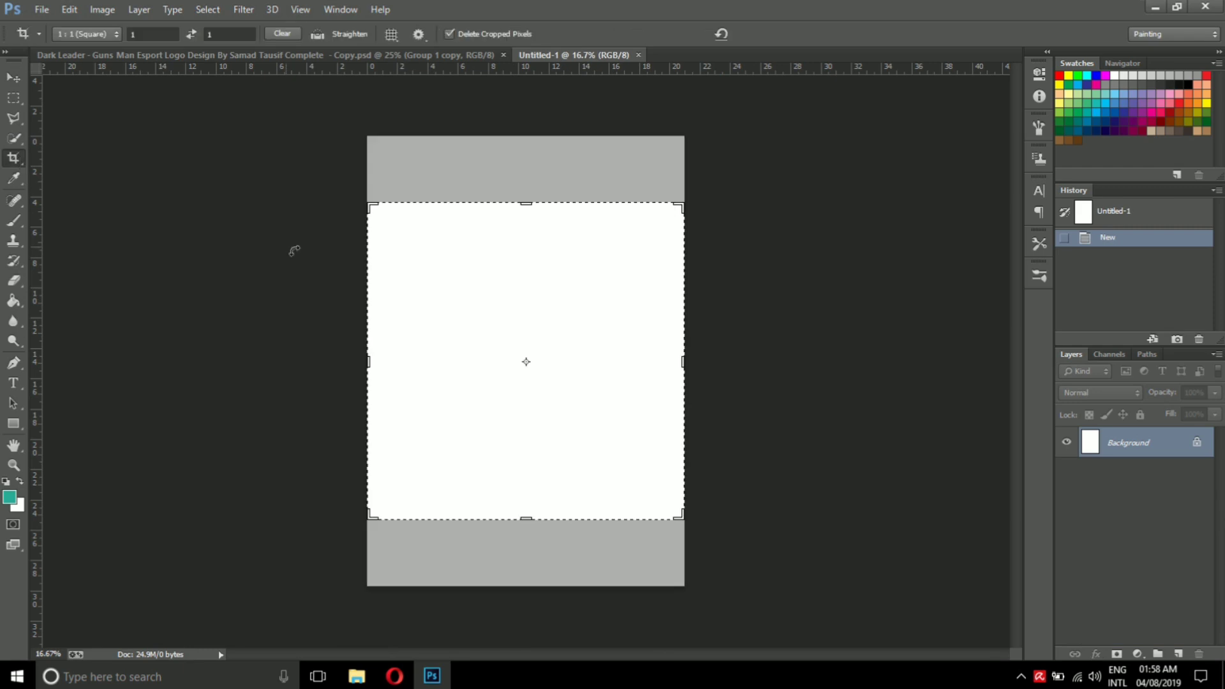
pyautogui.click(84, 29)
pyautogui.click(115, 98)
pyautogui.click(632, 352)
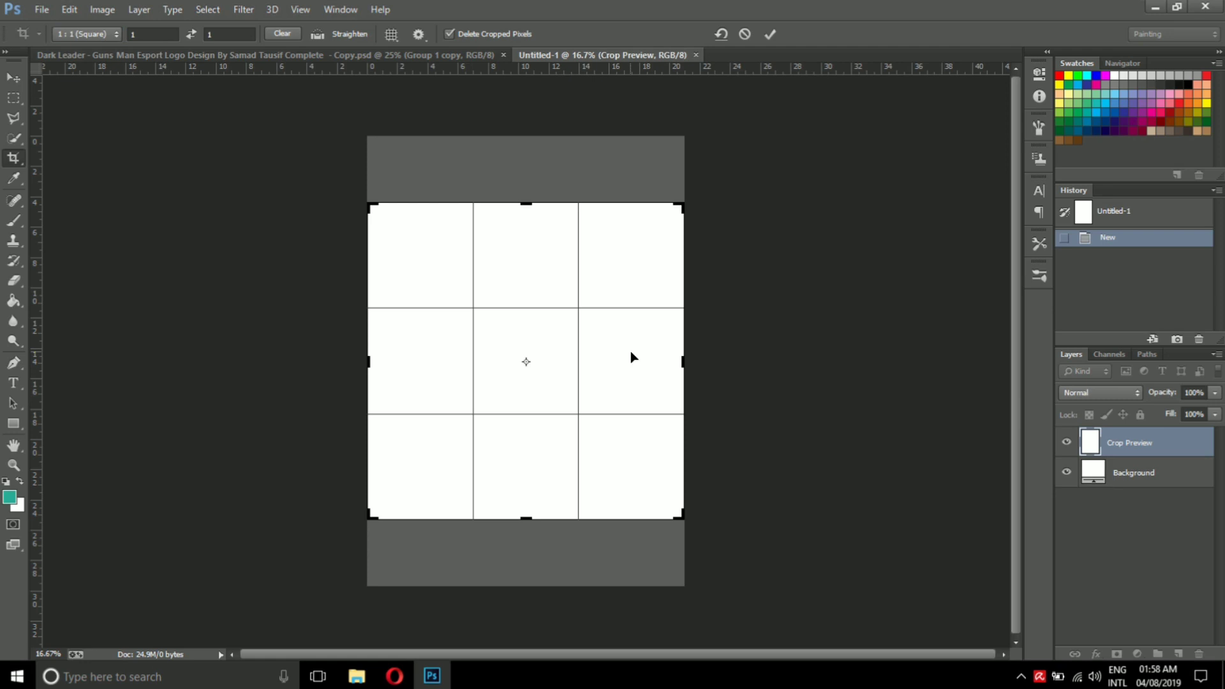
pyautogui.press('Return')
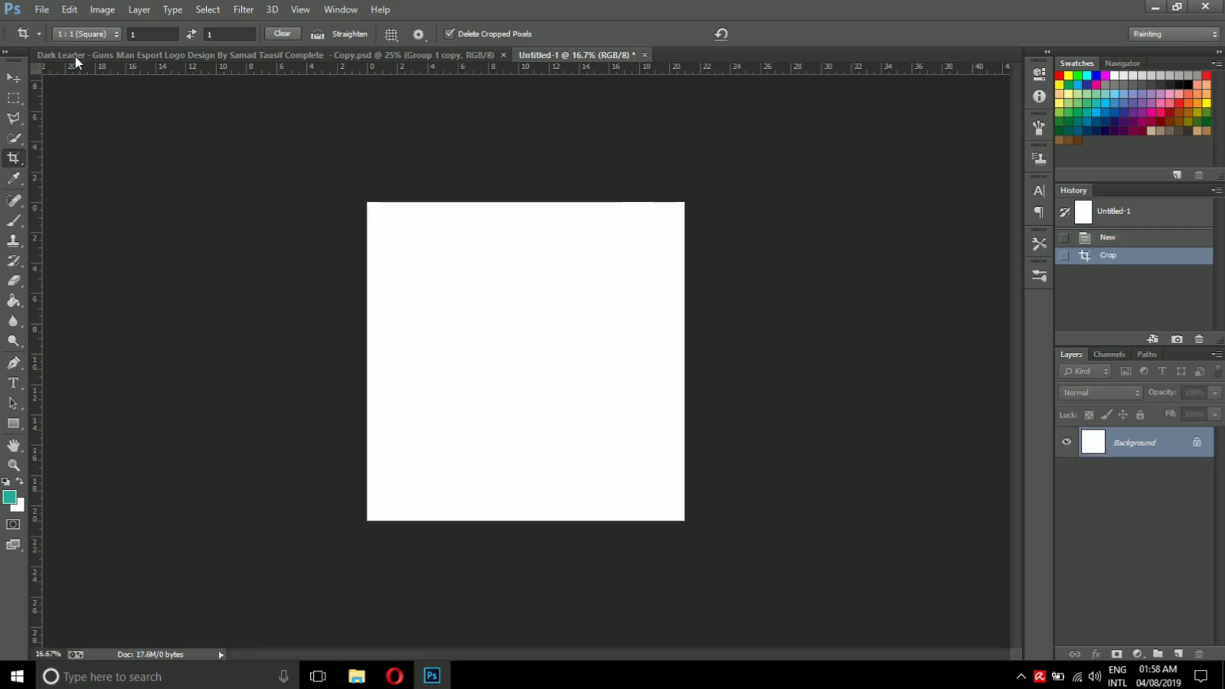
# Close Untitled-1 without saving to return to the logo
pyautogui.click(14, 76)
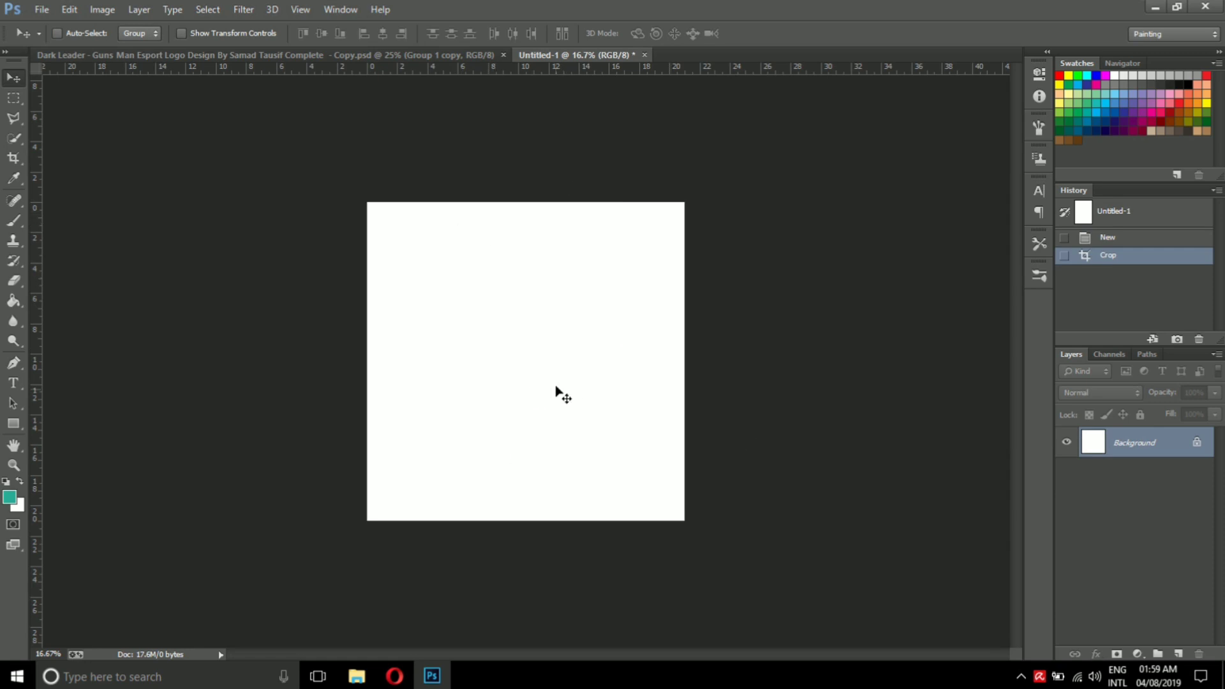
pyautogui.click(644, 55)
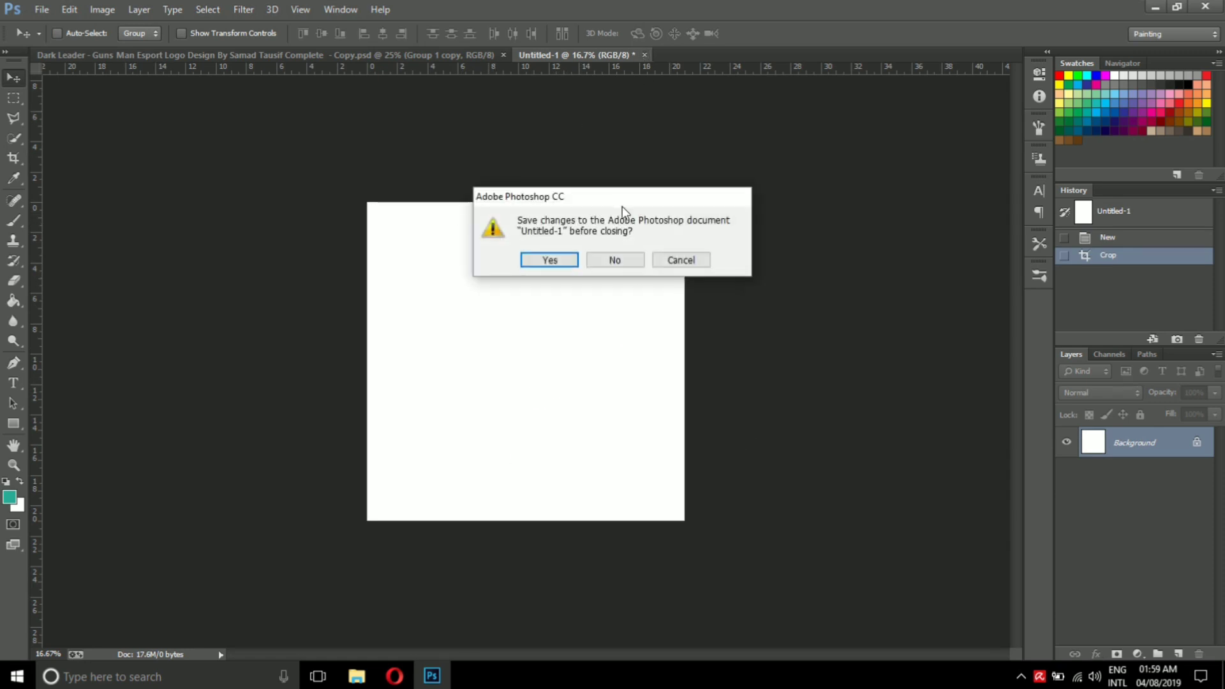
pyautogui.click(615, 260)
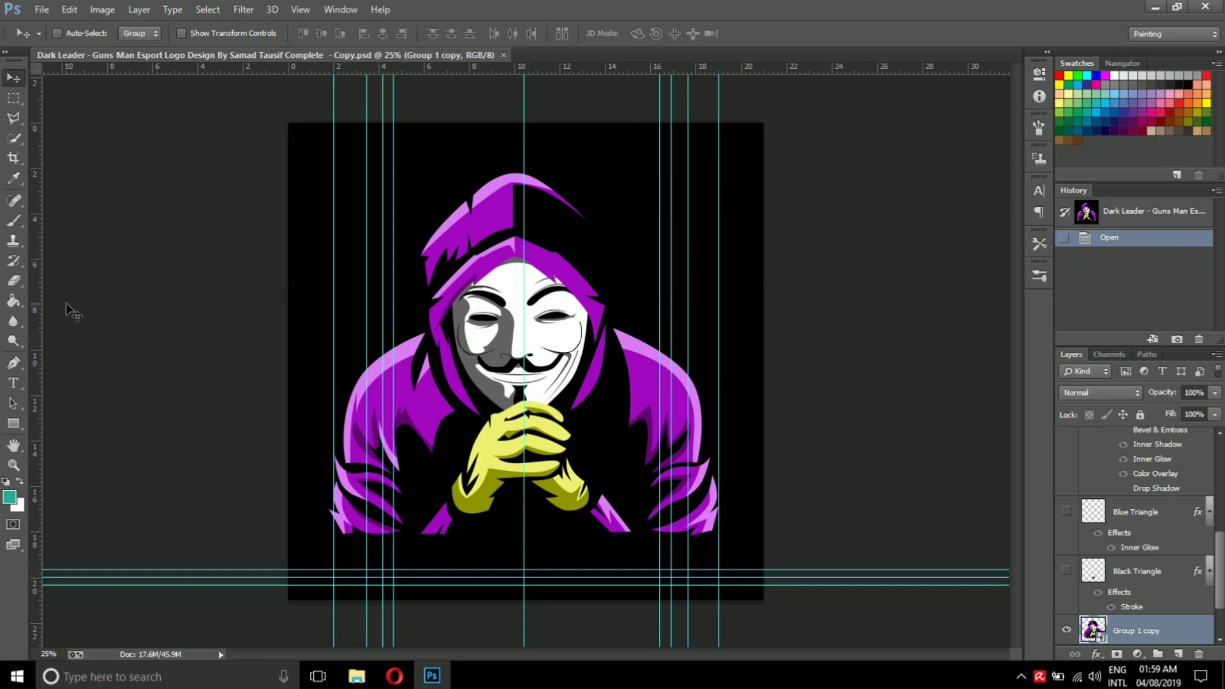
# Toggle the rulers and check the Black Background and hooded figure layers' visibility
pyautogui.hotkey('ctrl', 'r')
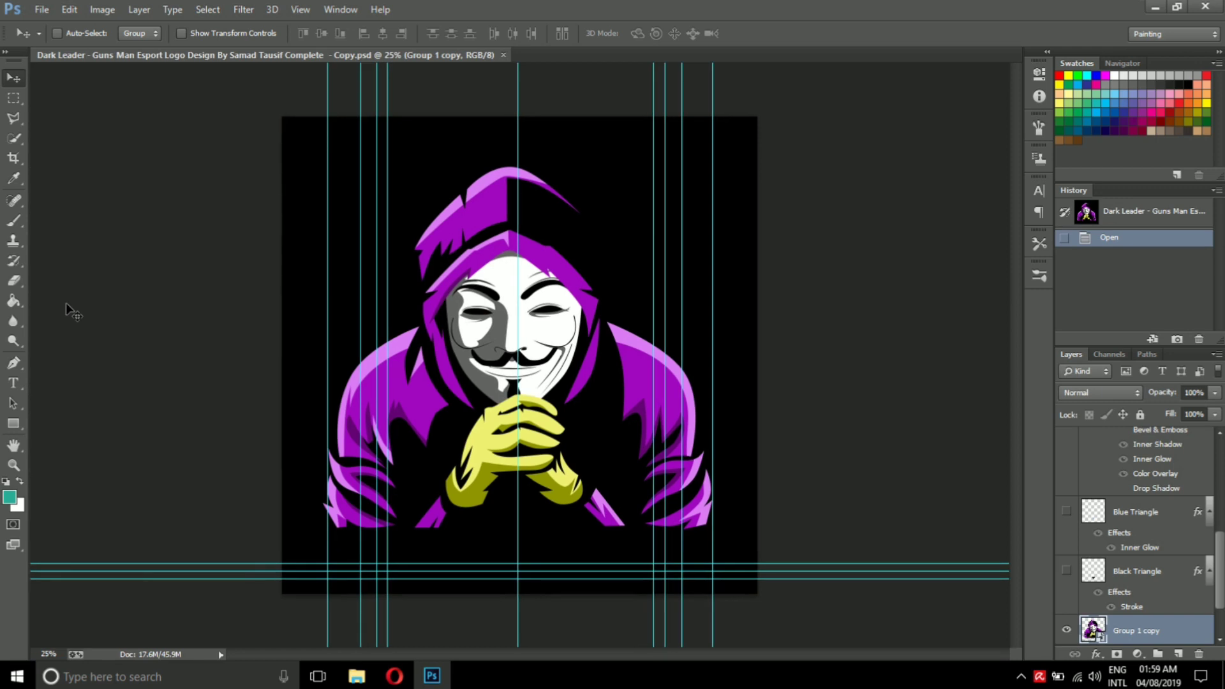
pyautogui.hotkey('ctrl', 'r')
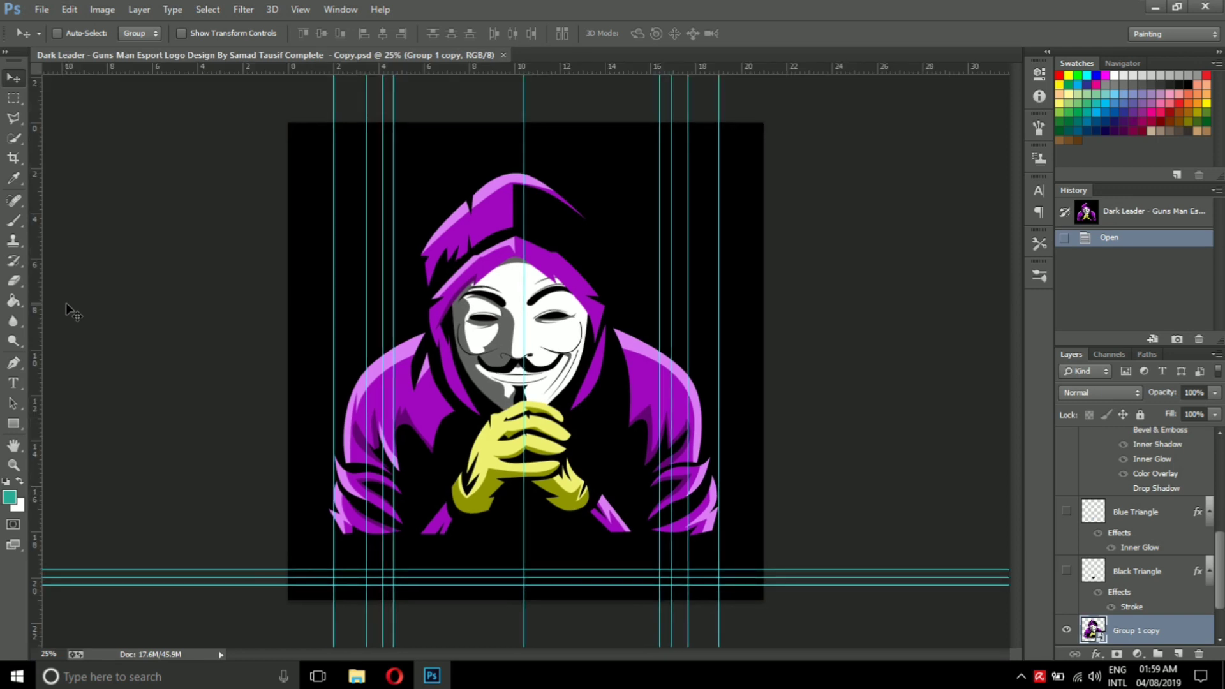
pyautogui.moveTo(38, 285); pyautogui.dragTo(39, 291)
pyautogui.scroll(-2, 1148, 546)
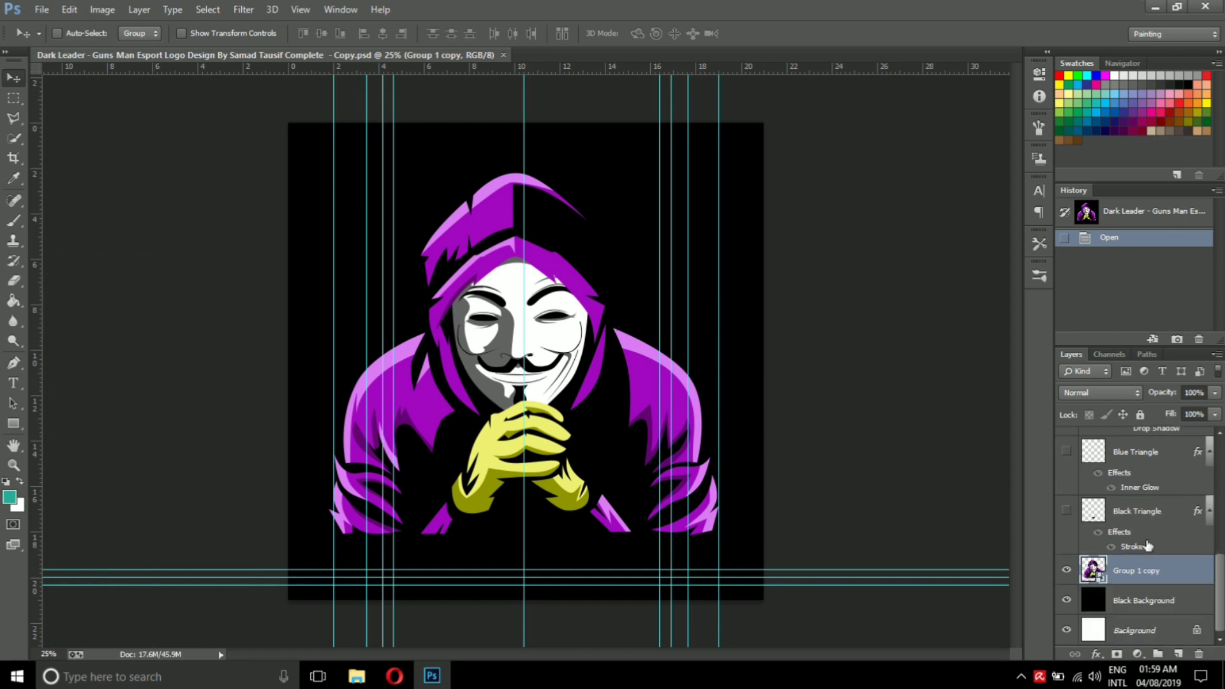
pyautogui.click(1067, 600)
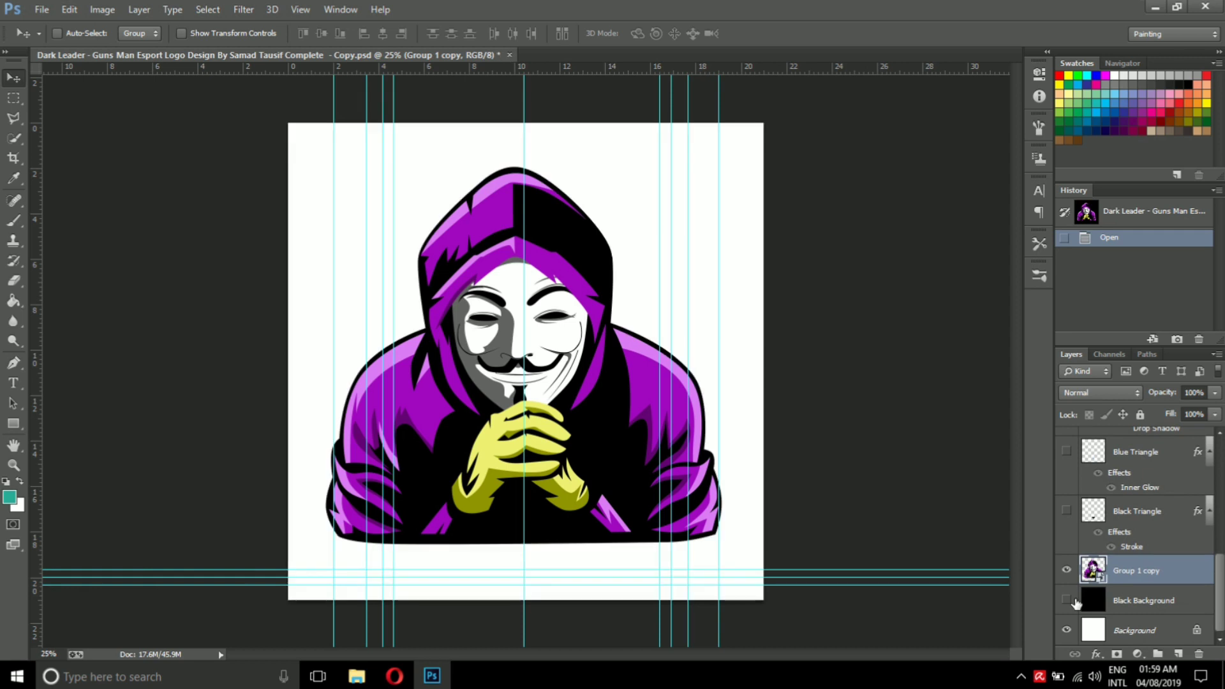
pyautogui.click(1074, 601)
pyautogui.click(1066, 570)
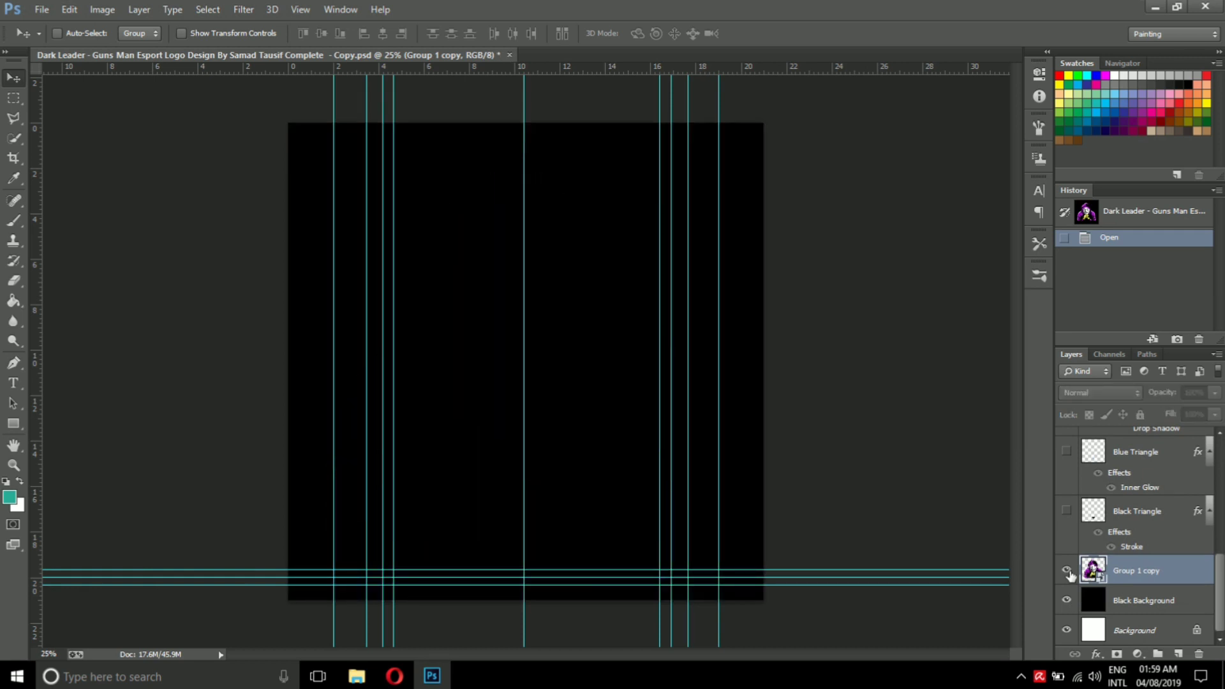
pyautogui.scroll(2, 1111, 572)
pyautogui.scroll(2, 1111, 573)
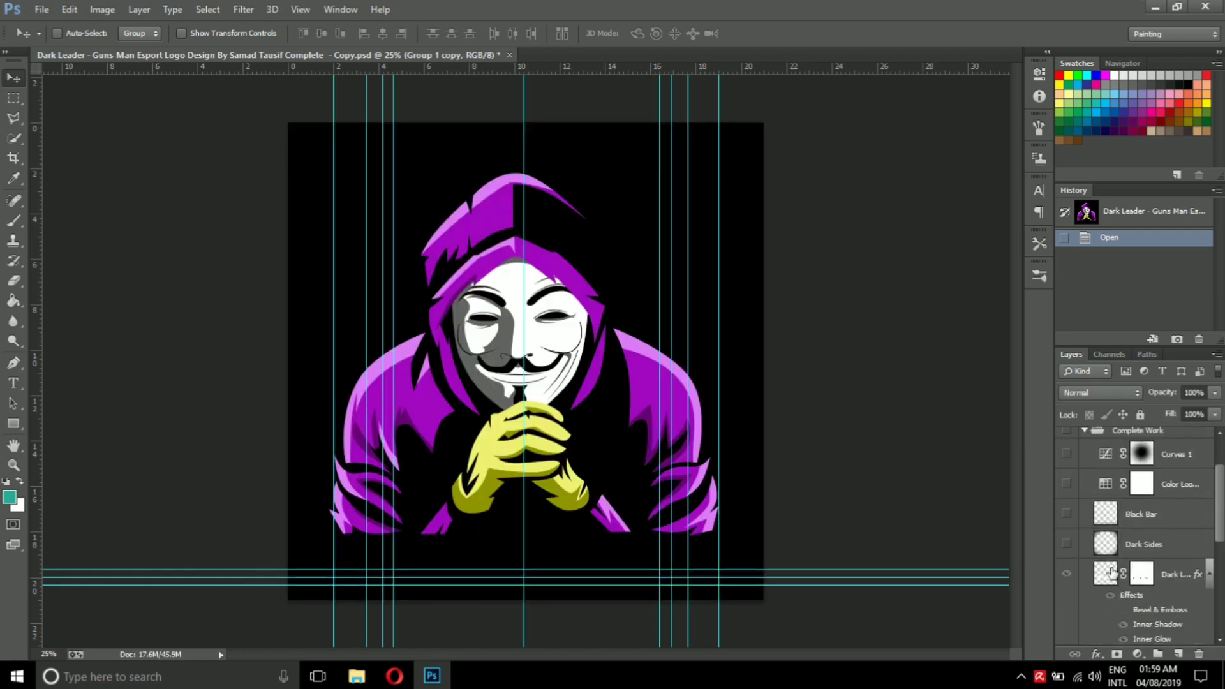
pyautogui.scroll(-4, 1111, 572)
pyautogui.scroll(1, 1117, 569)
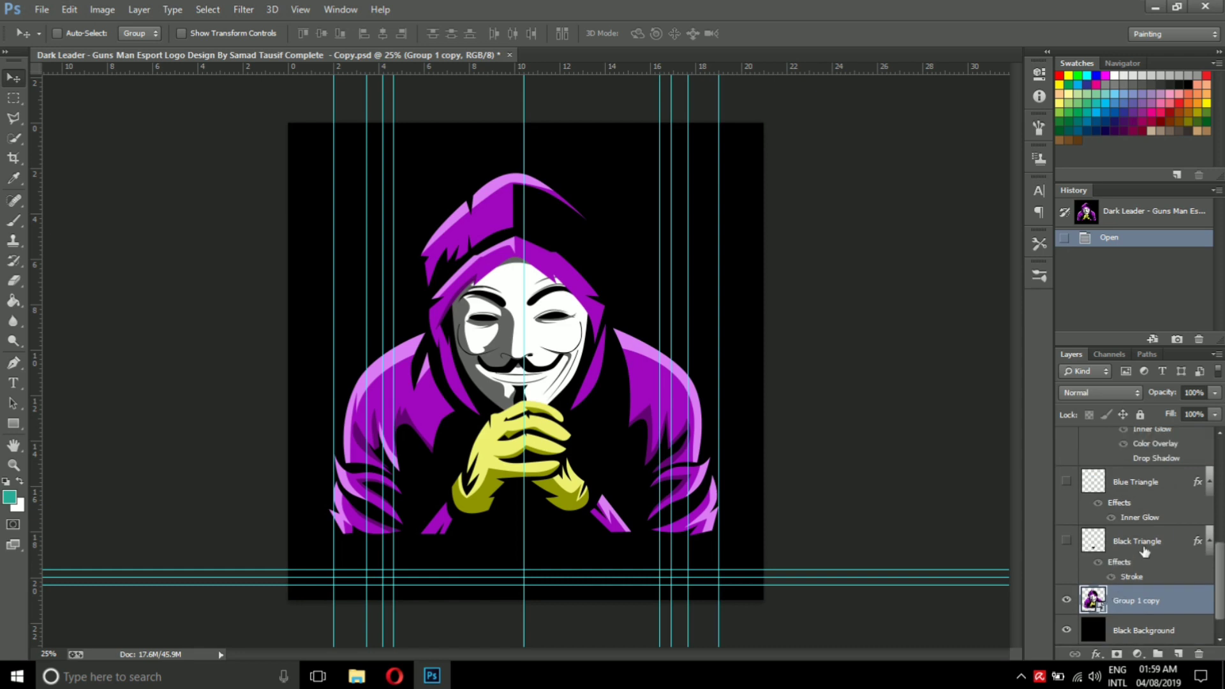
# Group Black Triangle and Blue Triangle into Group 1 and collapse Complete Work
pyautogui.click(1144, 551)
pyautogui.keyDown('ctrl'); pyautogui.click(1139, 482); pyautogui.keyUp('ctrl')
pyautogui.scroll(1, 1142, 504)
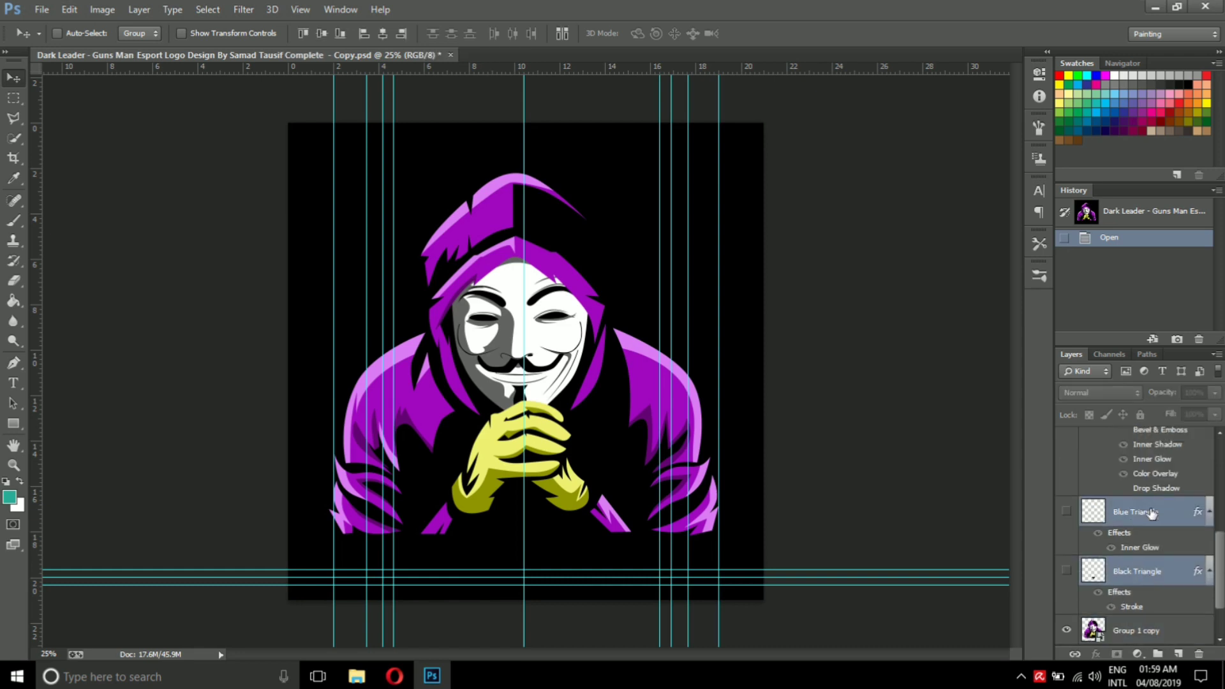
pyautogui.scroll(1, 1148, 510)
pyautogui.hotkey('ctrl', 'g')
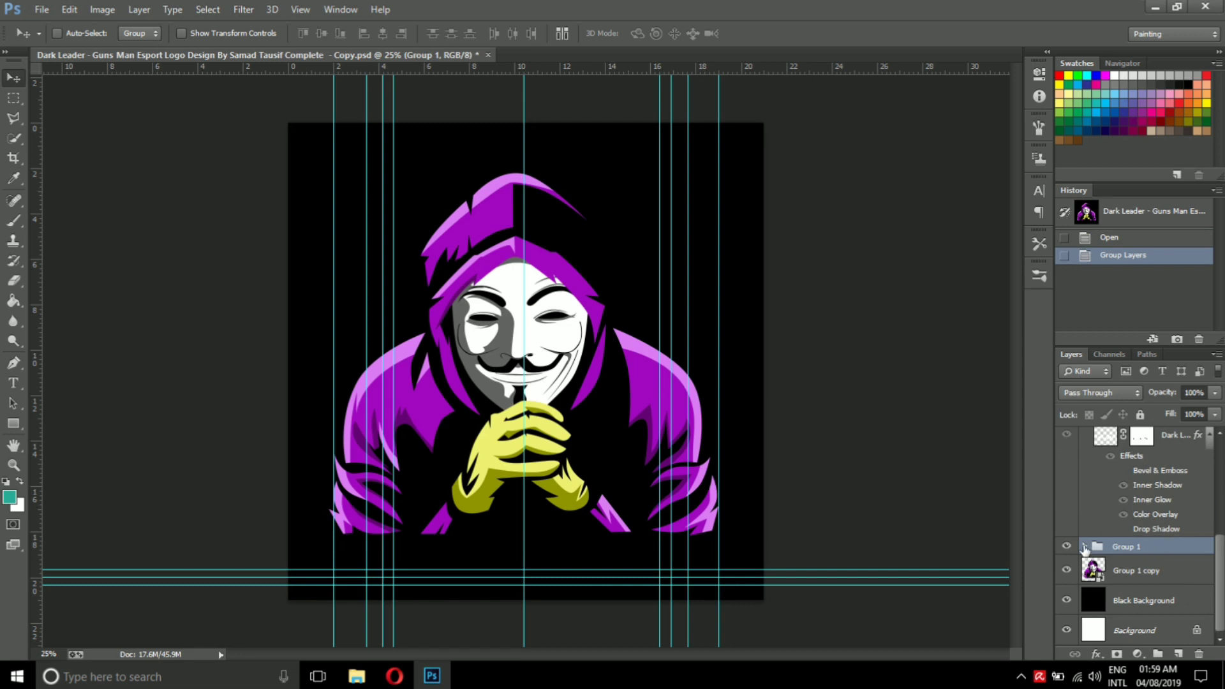
pyautogui.scroll(2, 1137, 534)
pyautogui.scroll(3, 1136, 535)
pyautogui.scroll(4, 1110, 527)
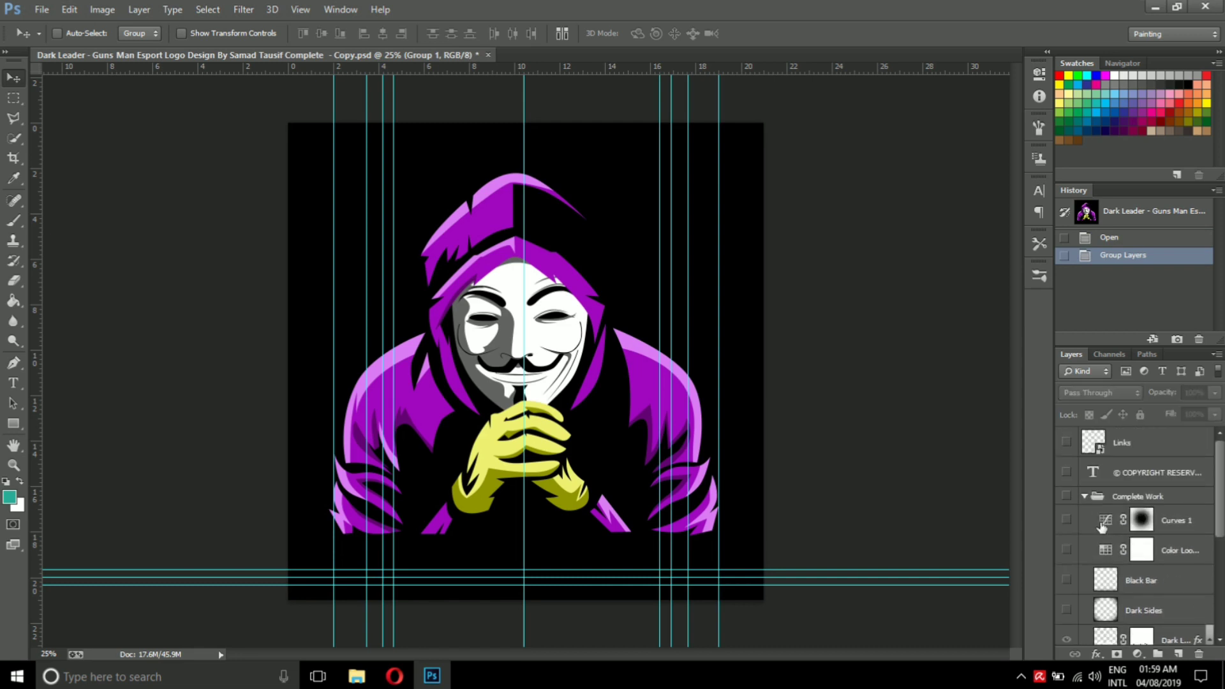
pyautogui.click(1086, 497)
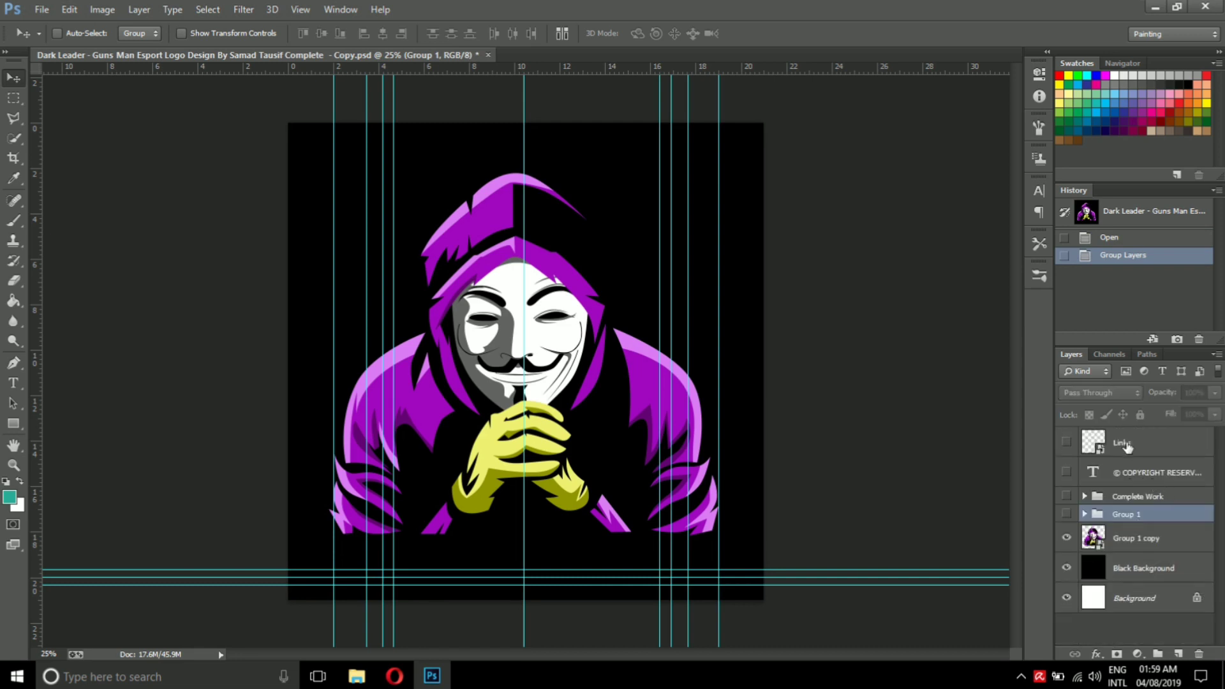
pyautogui.click(1068, 445)
pyautogui.click(1134, 550)
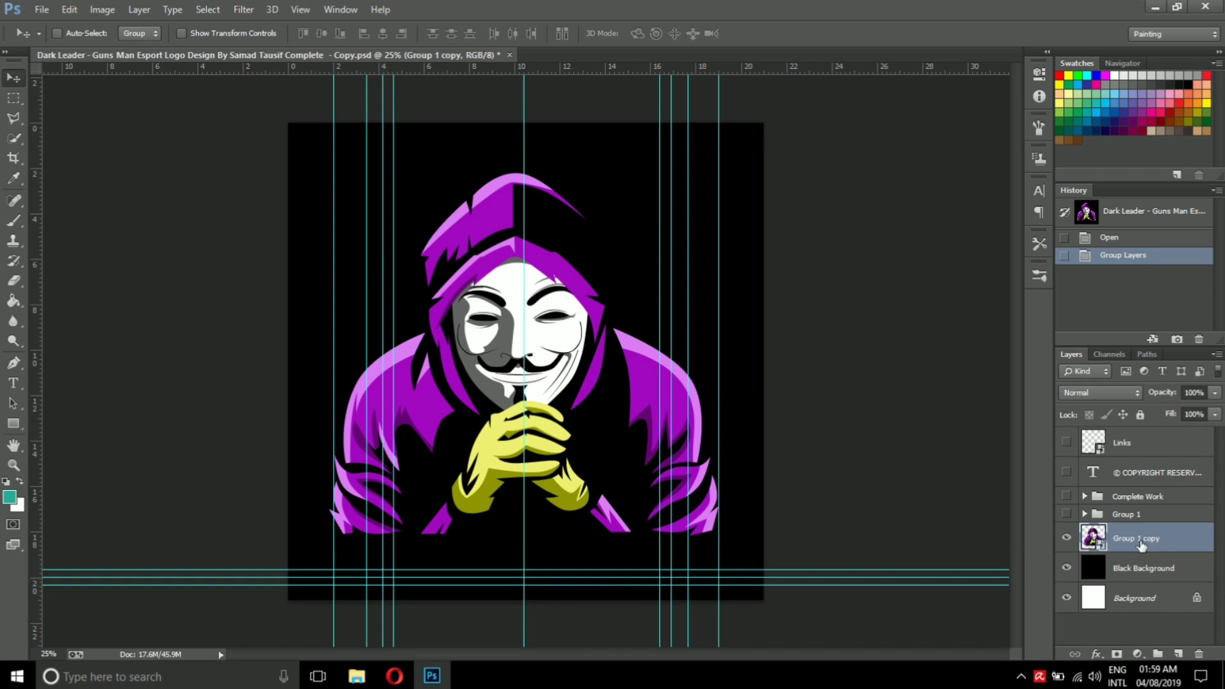
# Duplicate the hooded figure as Group 1 copy 2, trying and undoing a resize of it
pyautogui.hotkey('ctrl', 'j')
pyautogui.click(1150, 566)
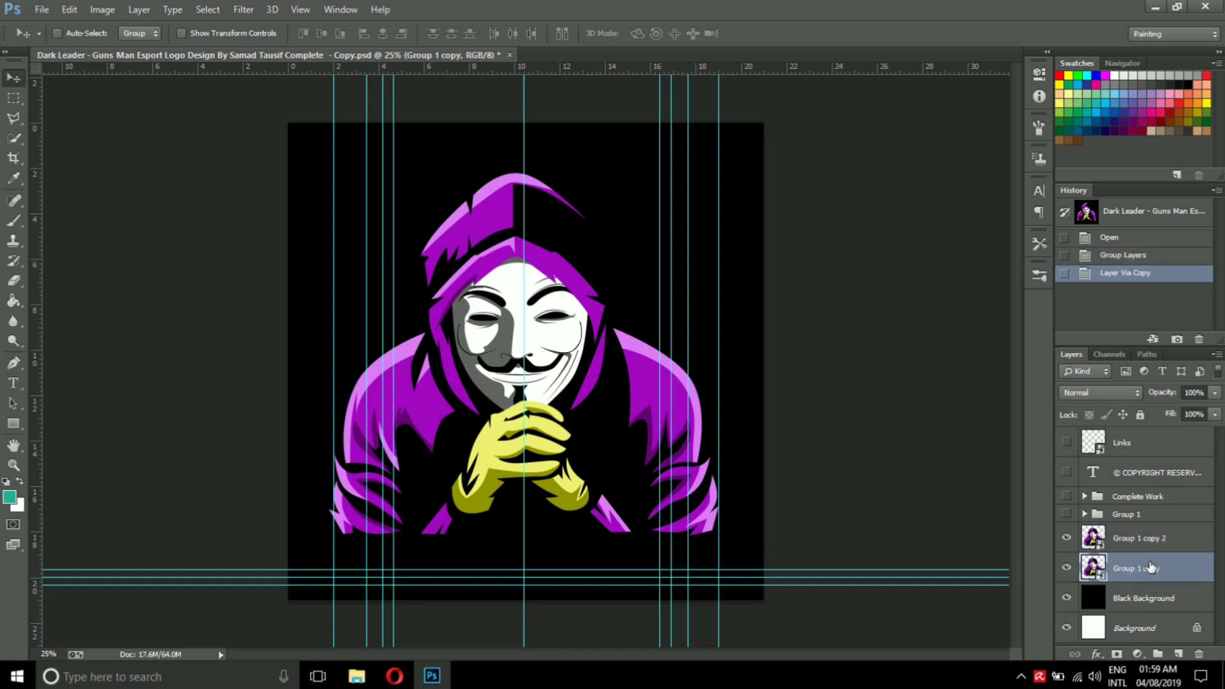
pyautogui.doubleClick(1080, 567)
pyautogui.hotkey('ctrl', 't')
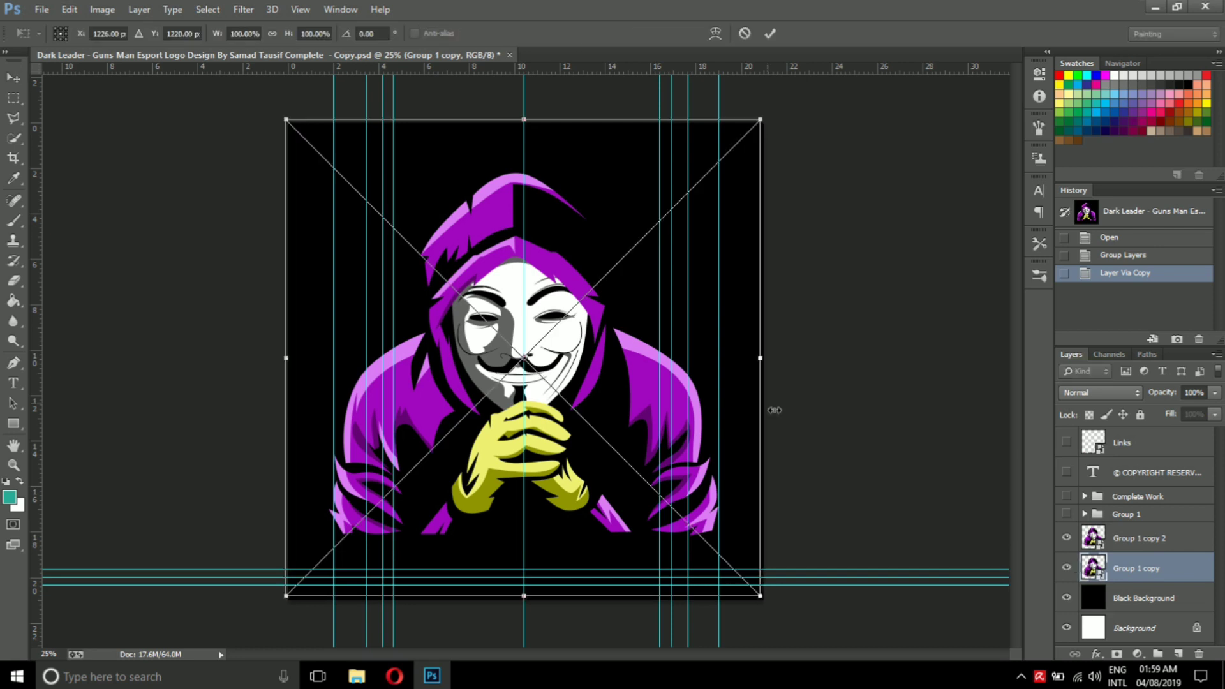
pyautogui.press('Return')
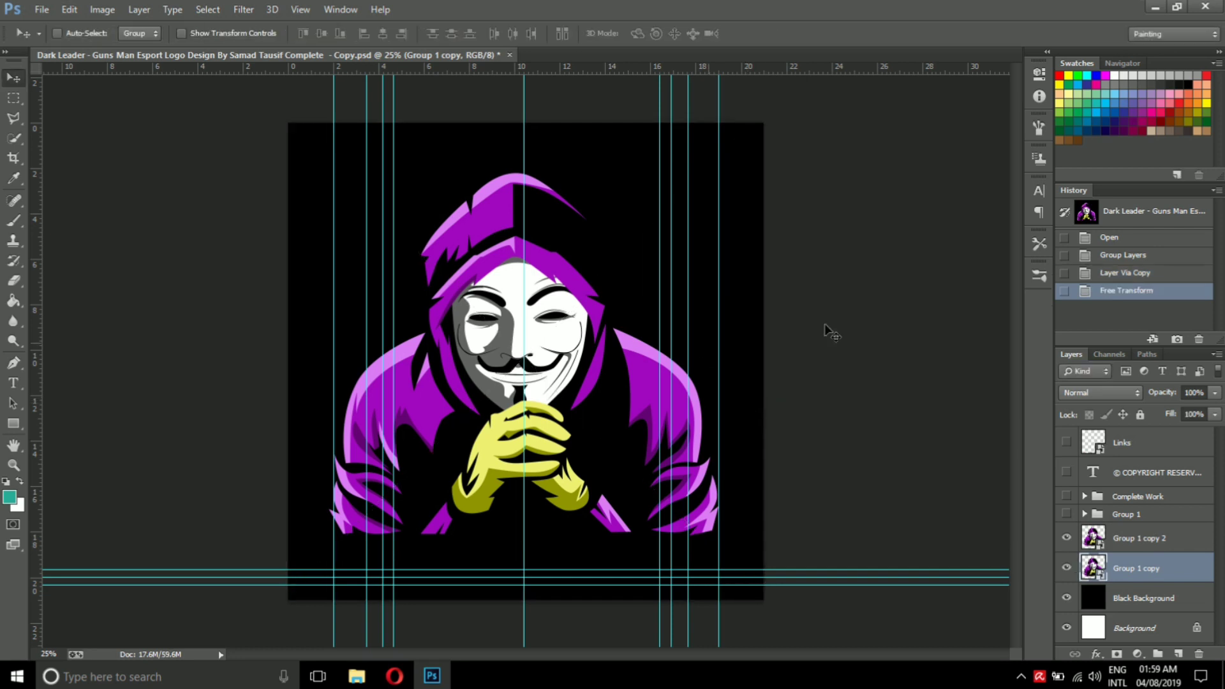
pyautogui.click(1133, 272)
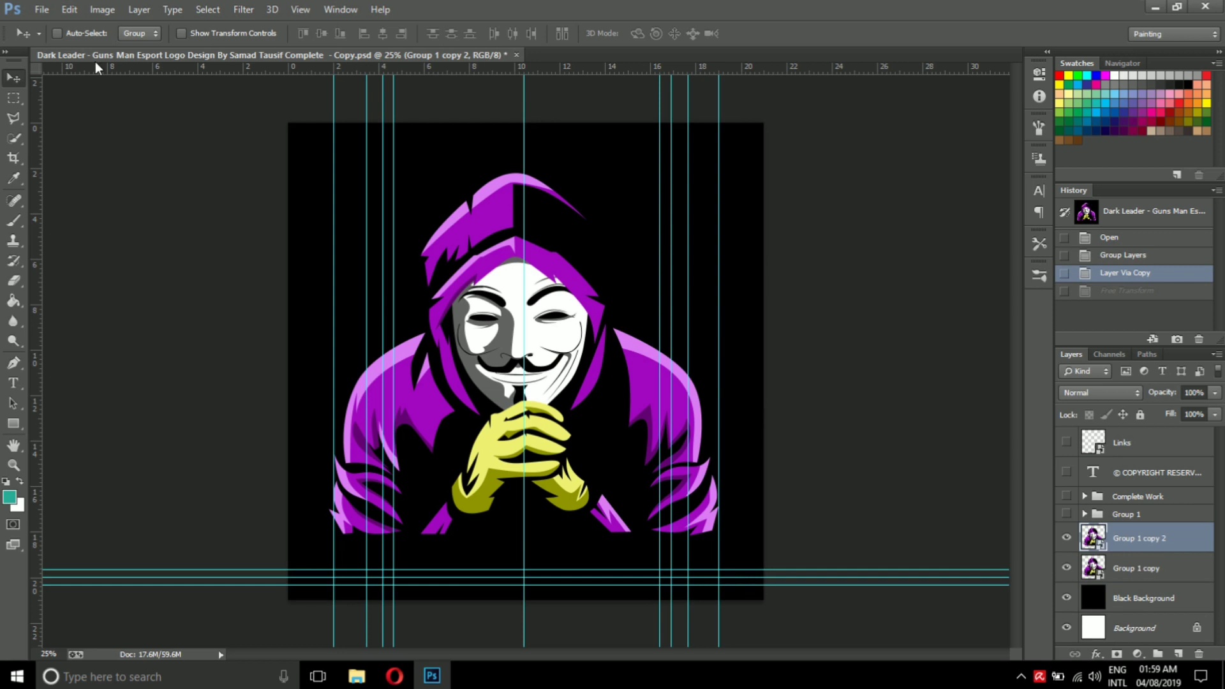
pyautogui.click(70, 9)
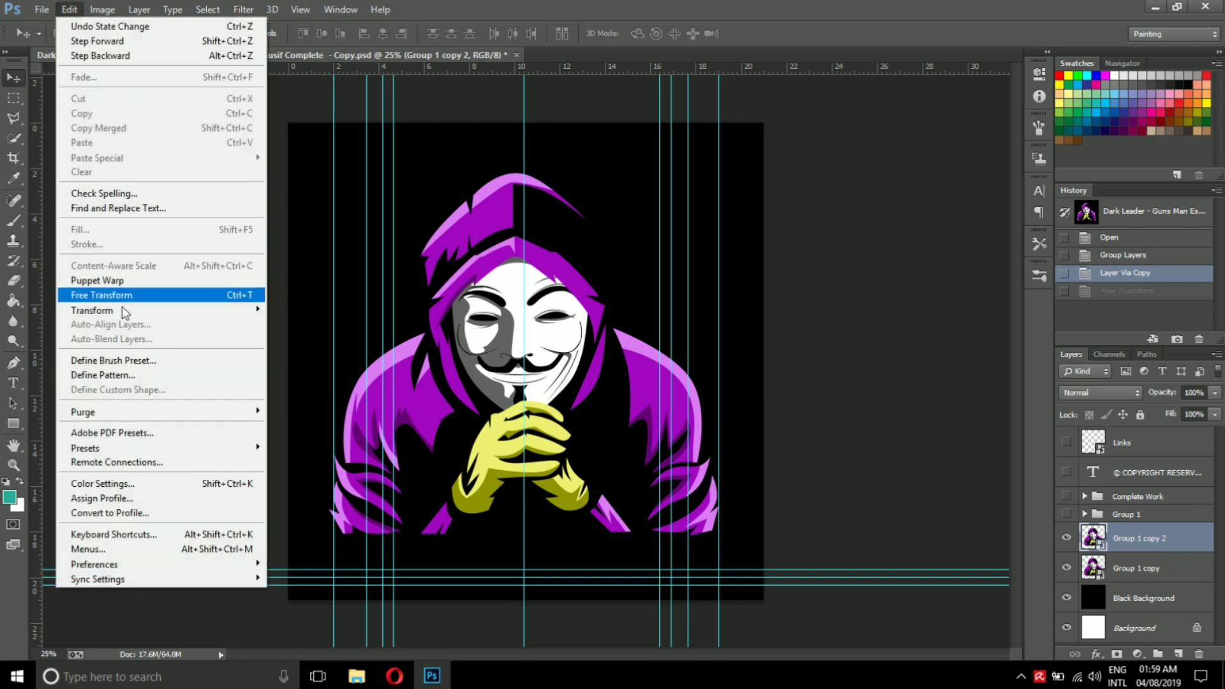
pyautogui.click(194, 298)
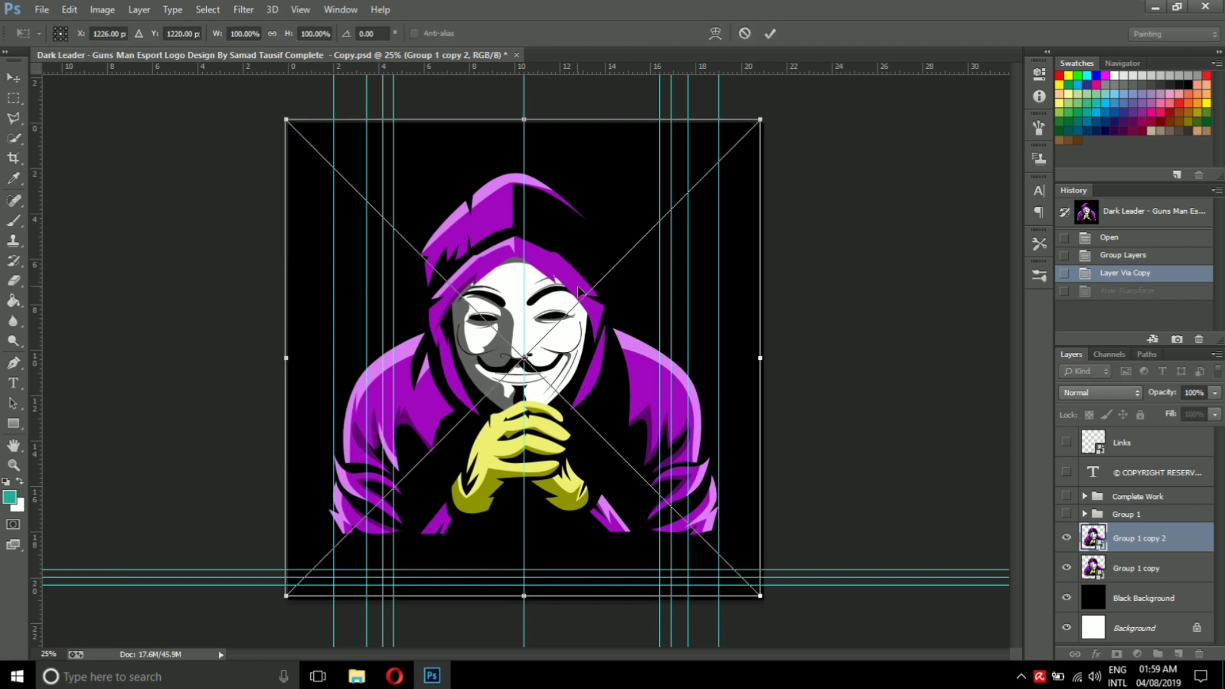
pyautogui.hotkey('ctrl', '-')
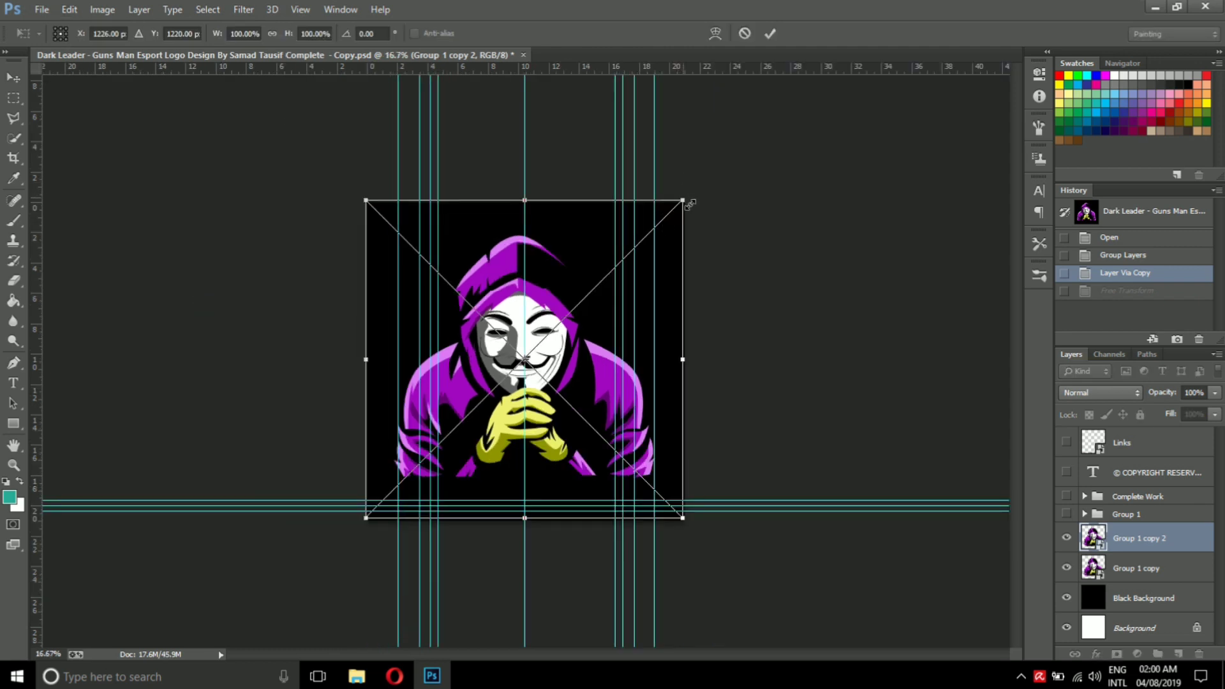
pyautogui.moveTo(689, 204); pyautogui.dragTo(671, 208)
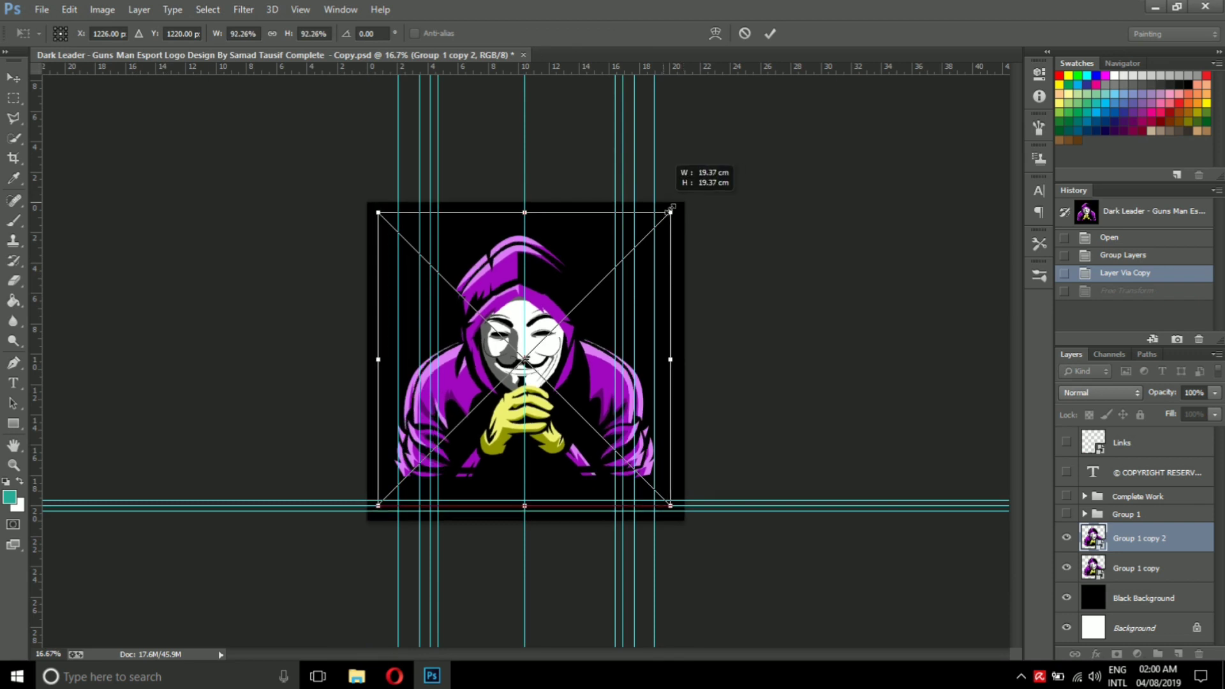
pyautogui.doubleClick(643, 279)
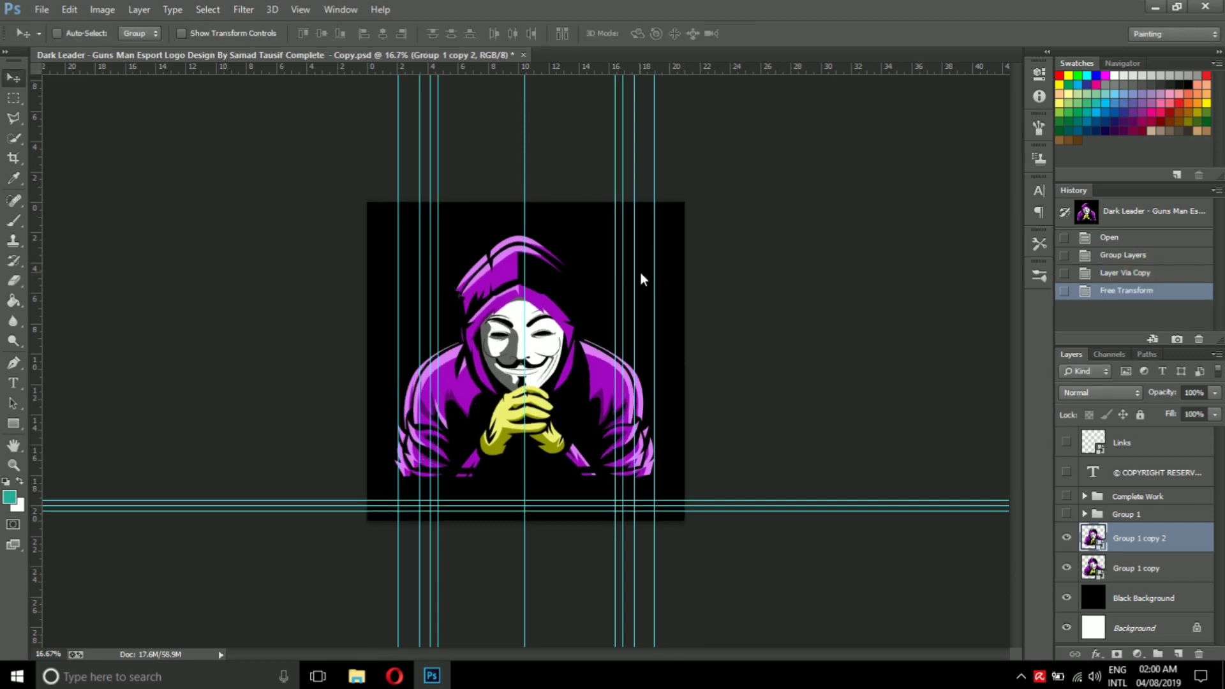
pyautogui.click(1122, 273)
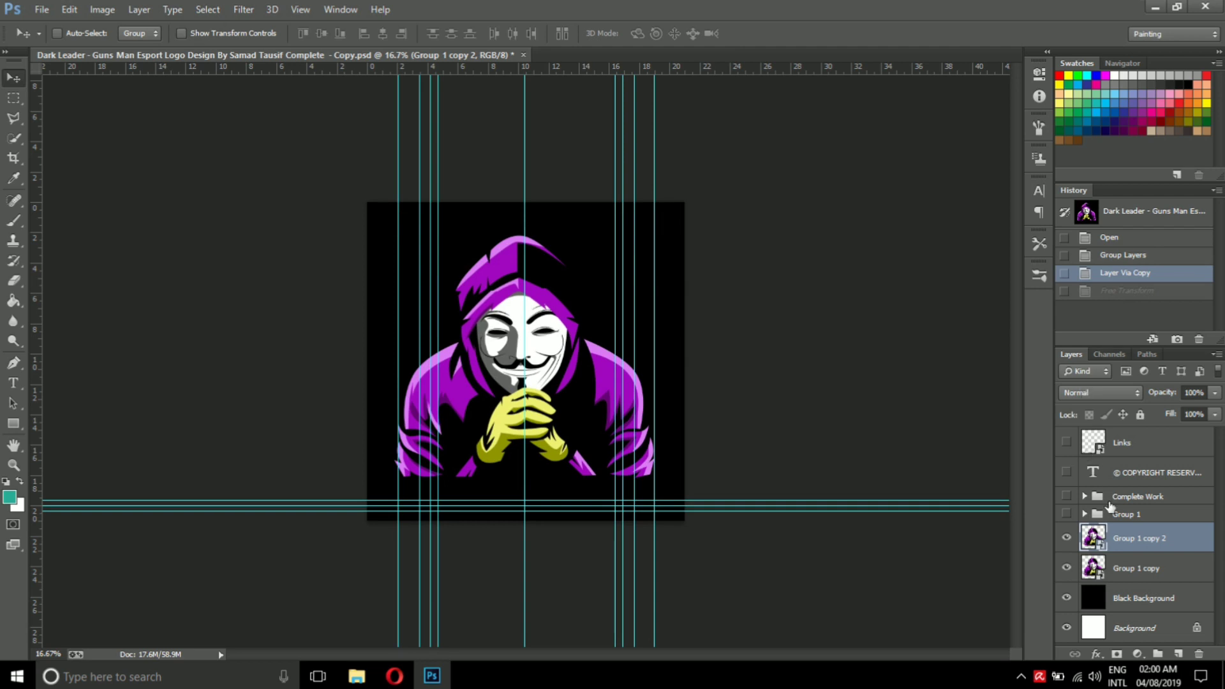
# Enlarge Group 1 copy to about 170% and raise it behind the front figure
pyautogui.click(1145, 574)
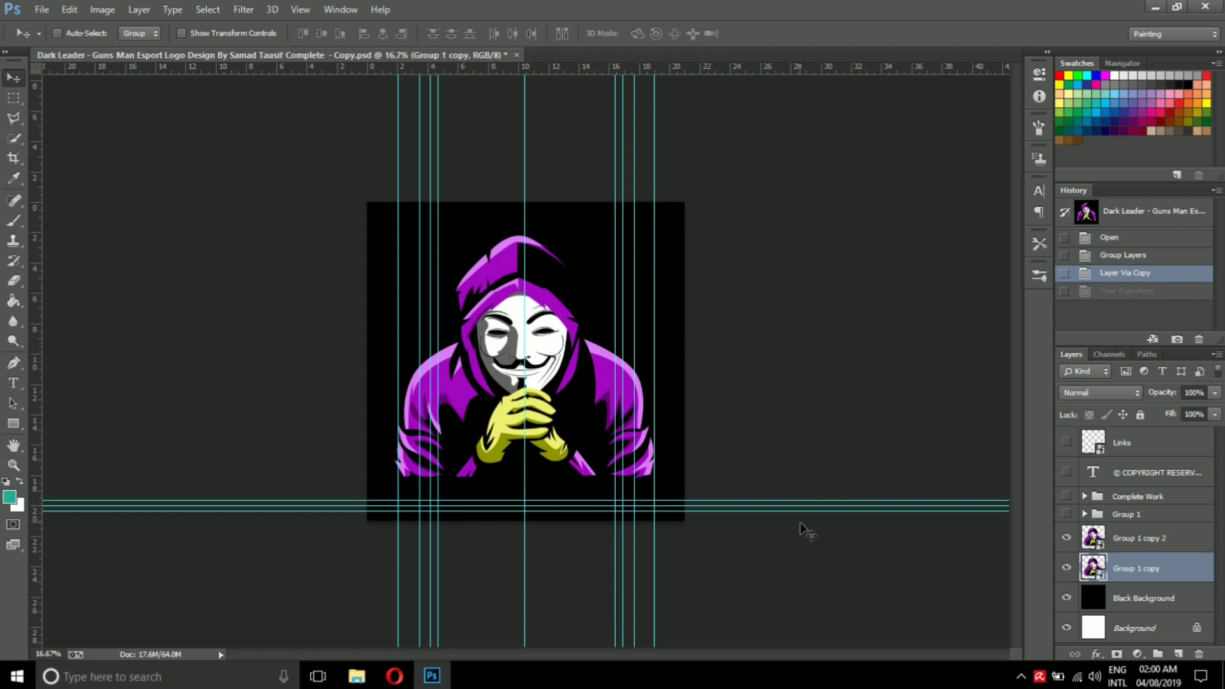
pyautogui.hotkey('ctrl', 't')
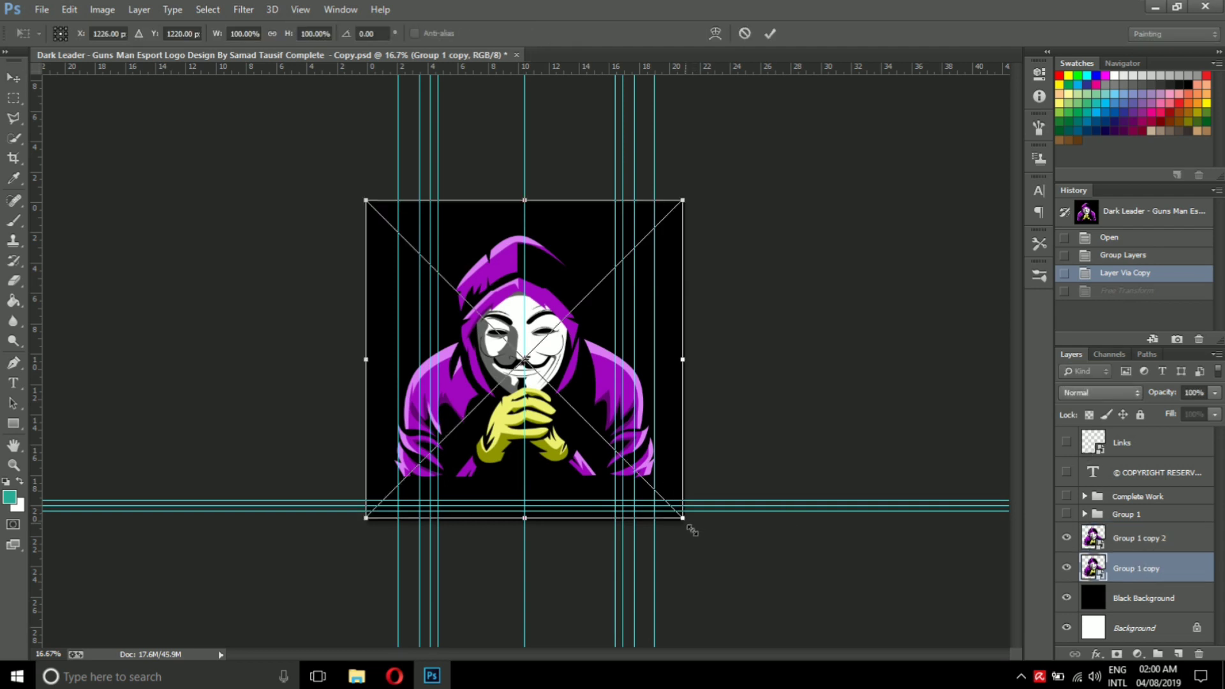
pyautogui.moveTo(700, 539); pyautogui.dragTo(765, 599)
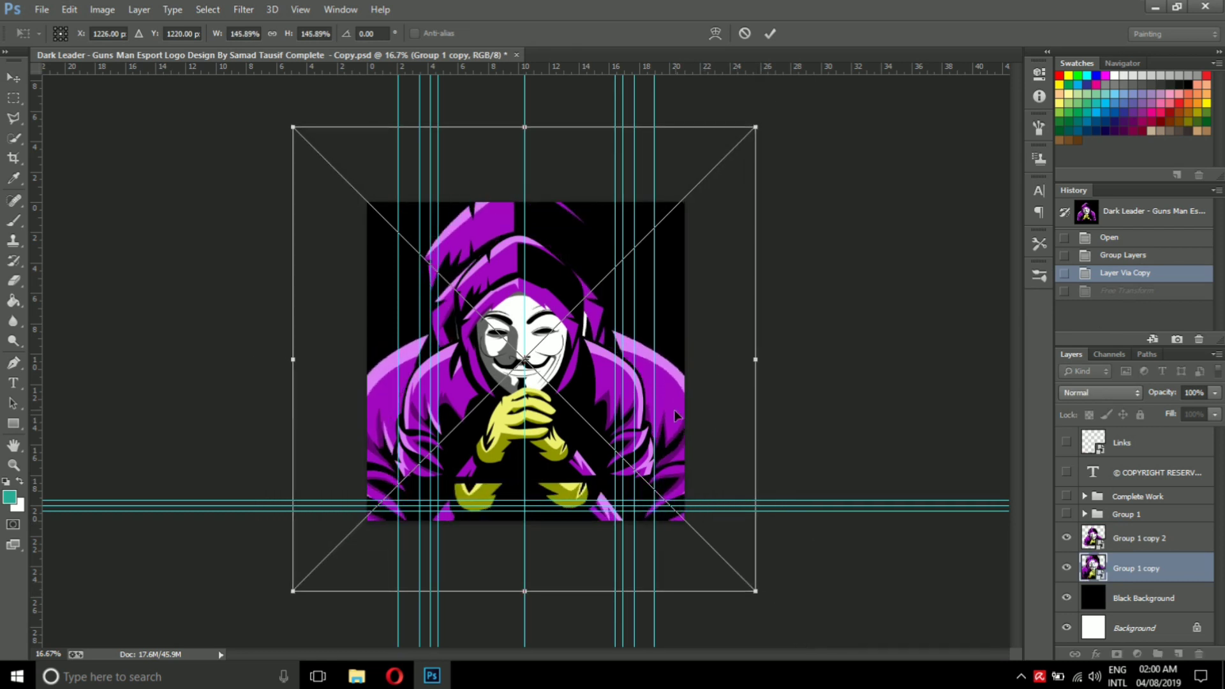
pyautogui.moveTo(606, 338); pyautogui.dragTo(606, 278)
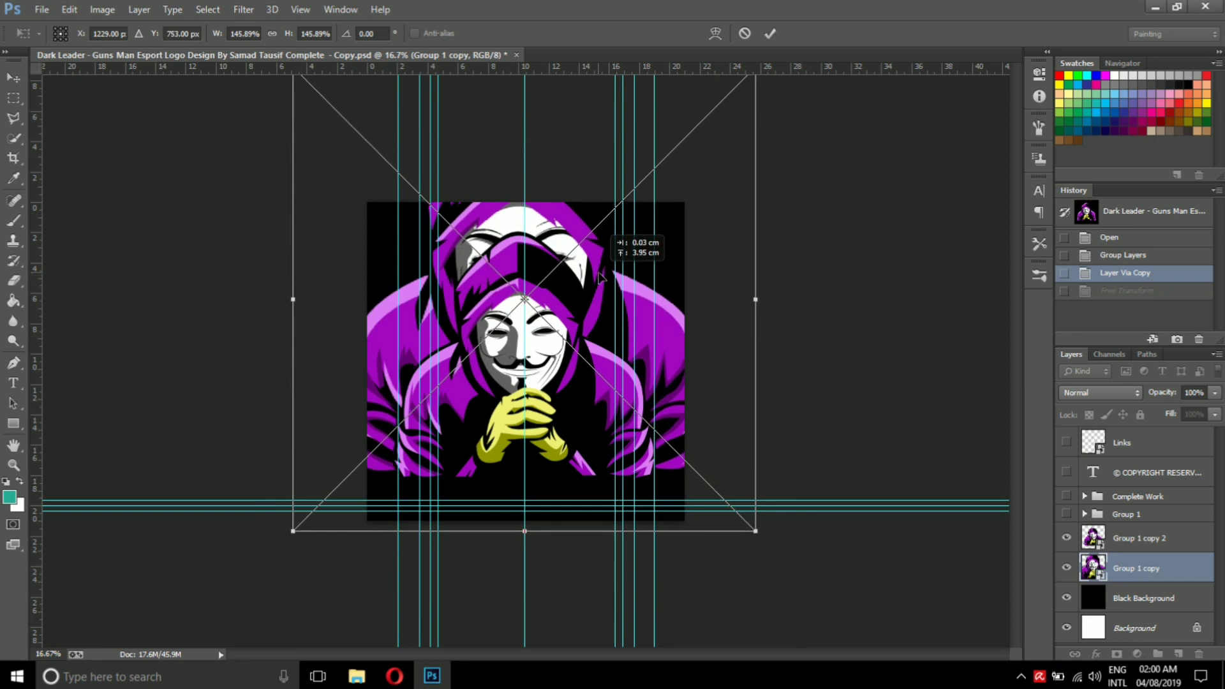
pyautogui.moveTo(761, 537); pyautogui.dragTo(790, 558)
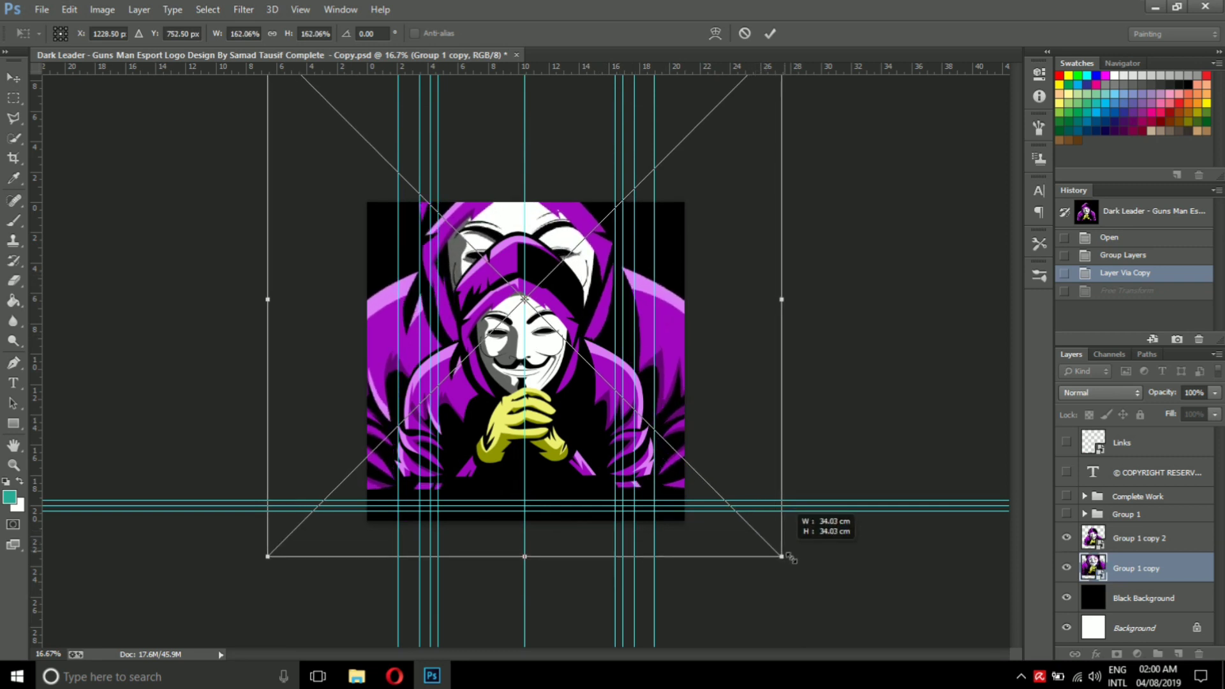
pyautogui.moveTo(605, 332)
pyautogui.mouseDown()
pyautogui.moveTo(519, 330)
pyautogui.moveTo(609, 325)
pyautogui.mouseUp()
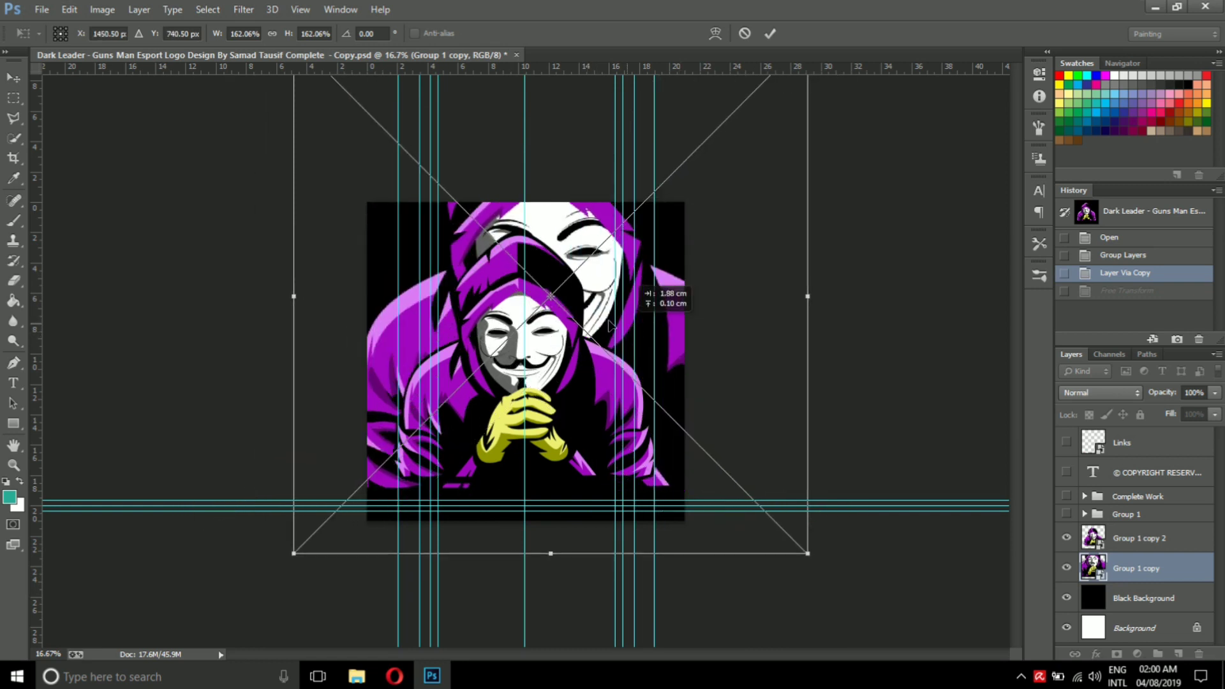
pyautogui.moveTo(609, 325); pyautogui.dragTo(583, 315)
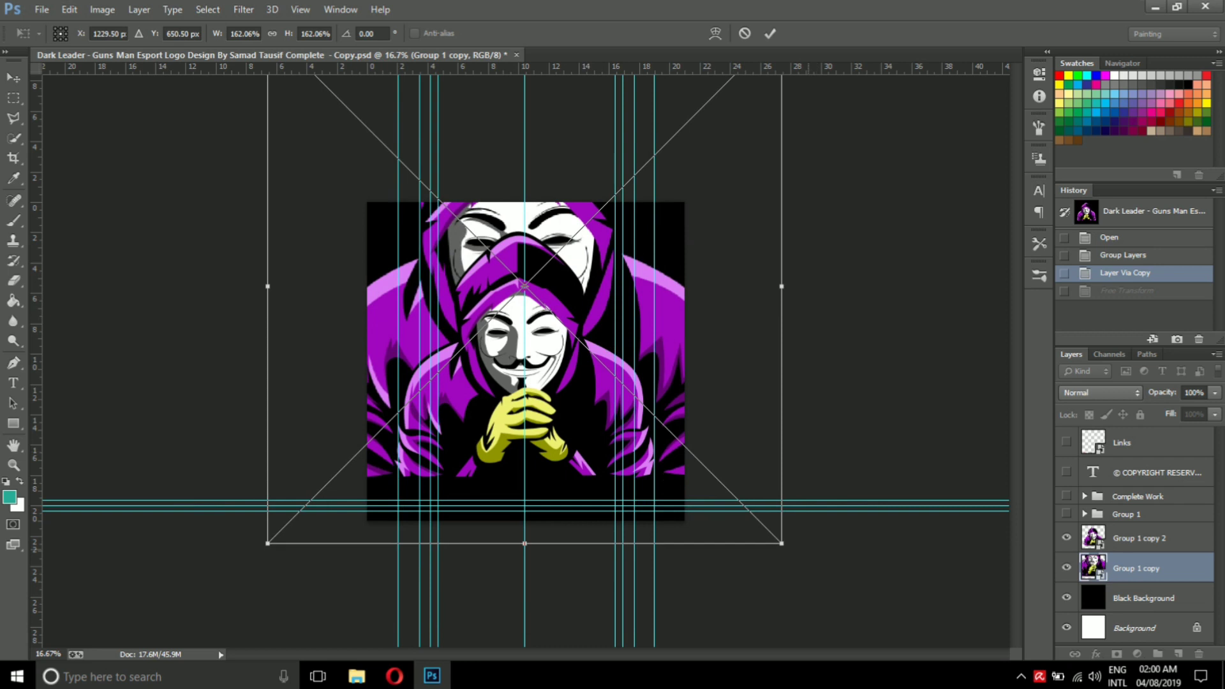
pyautogui.moveTo(791, 554); pyautogui.dragTo(797, 567)
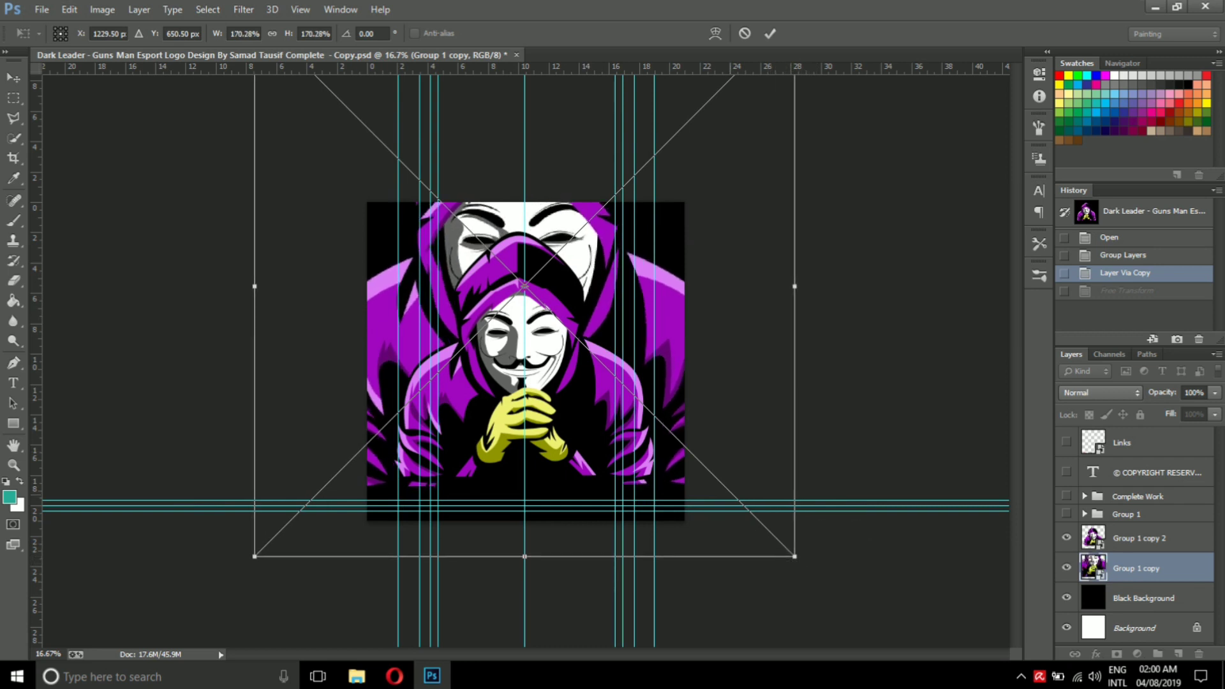
pyautogui.press('Return')
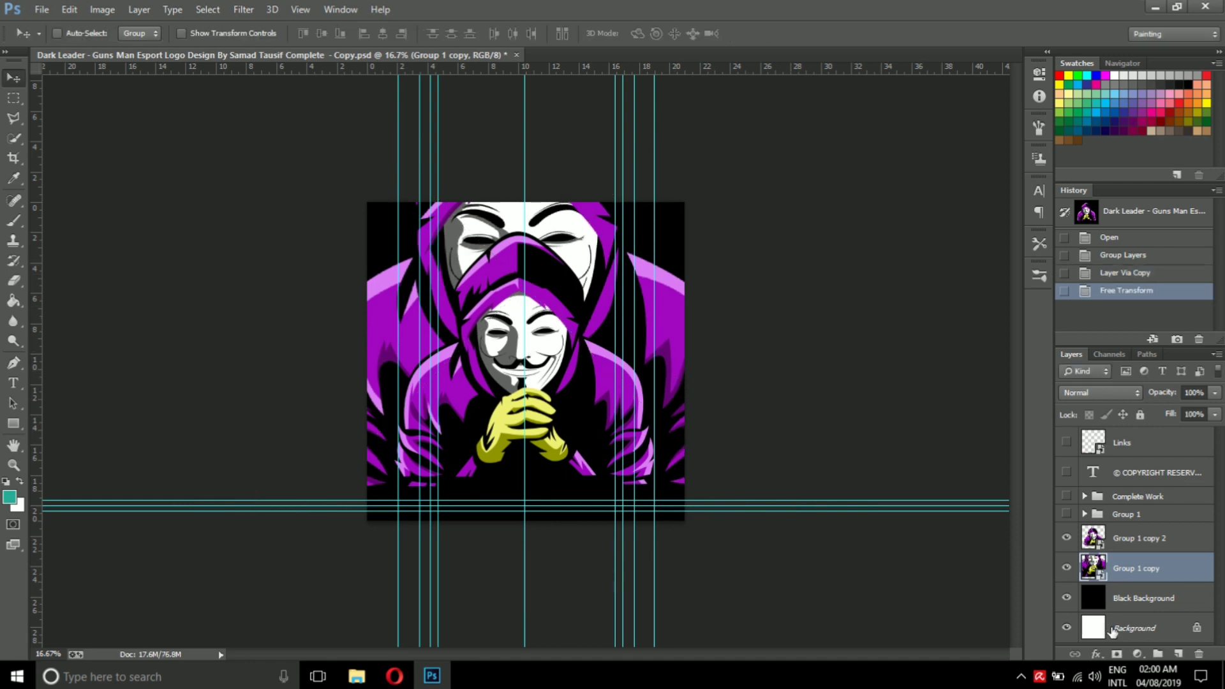
# Apply a 15-pixel Gaussian Blur to the enlarged Group 1 copy figure
pyautogui.rightClick(1113, 569)
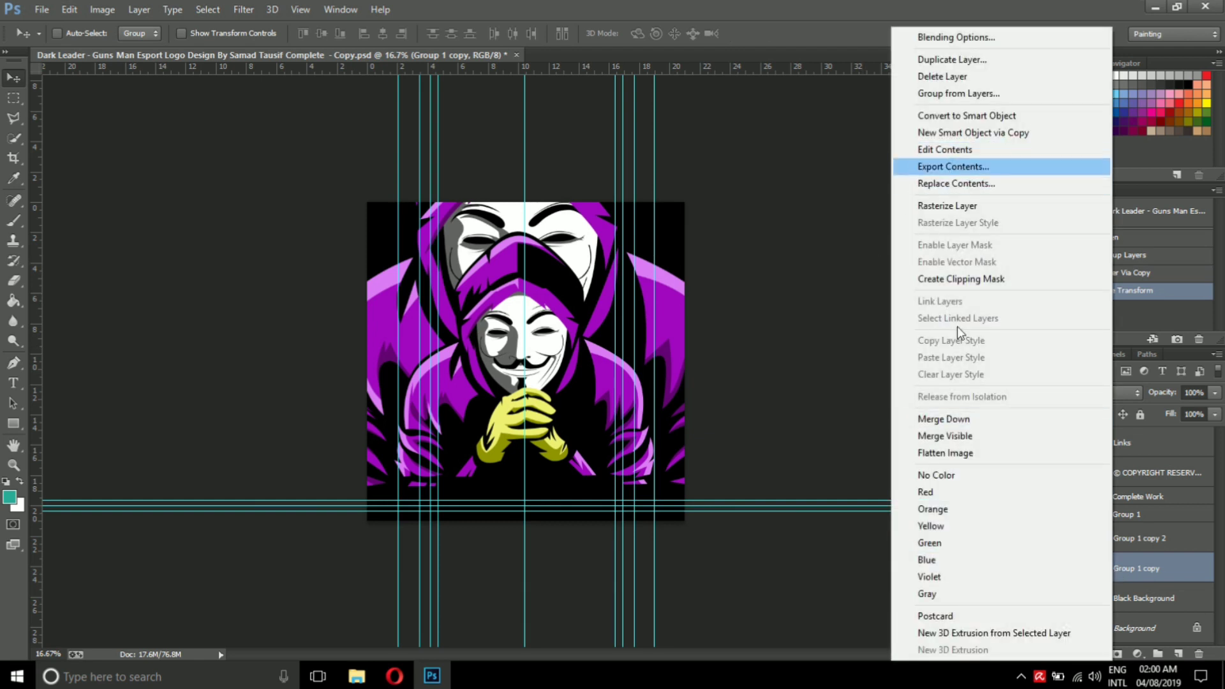
pyautogui.click(1156, 572)
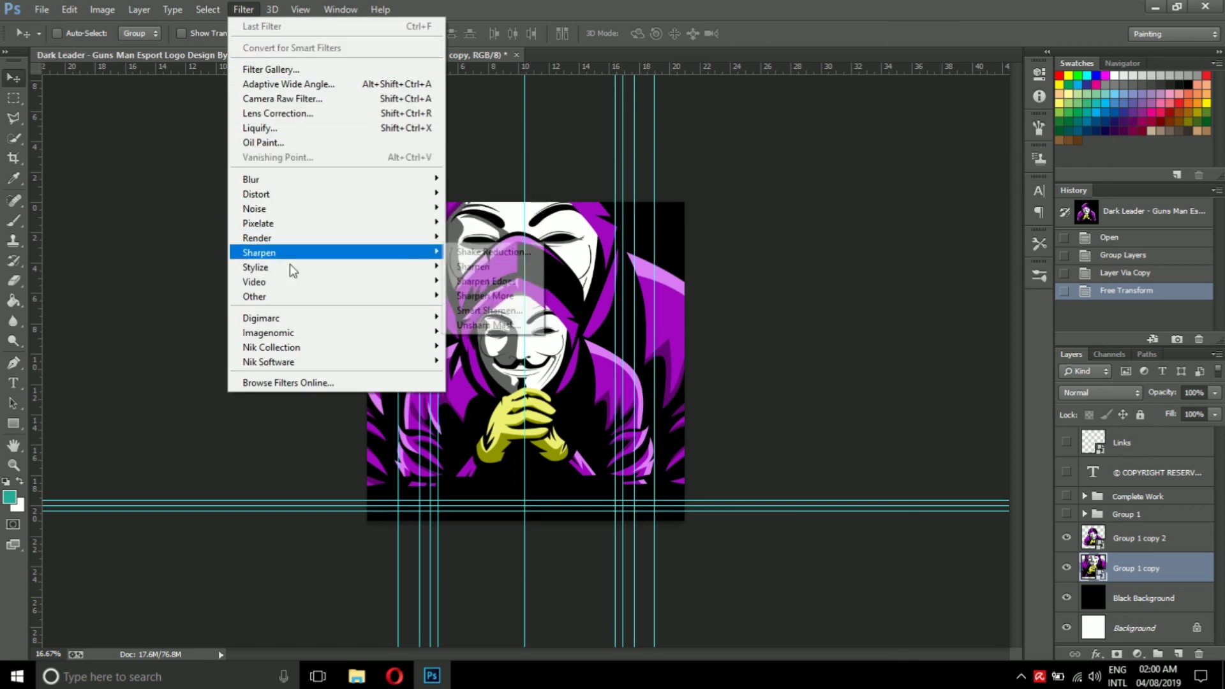
pyautogui.moveTo(251, 179)
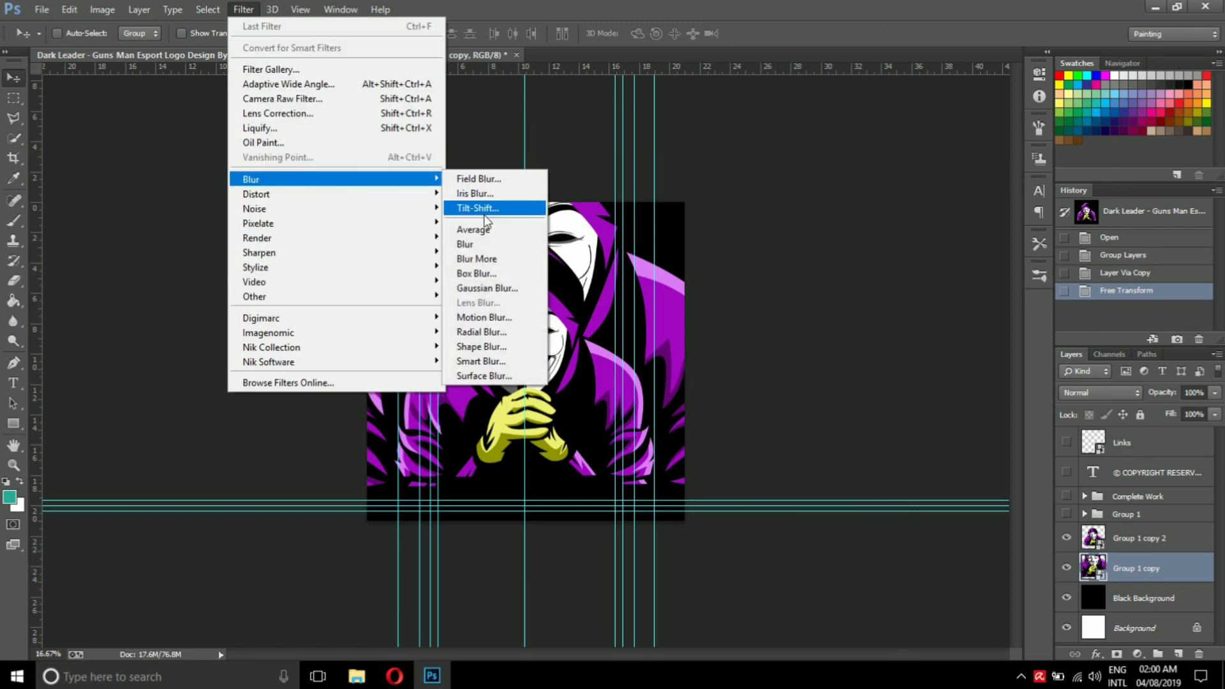
pyautogui.click(499, 292)
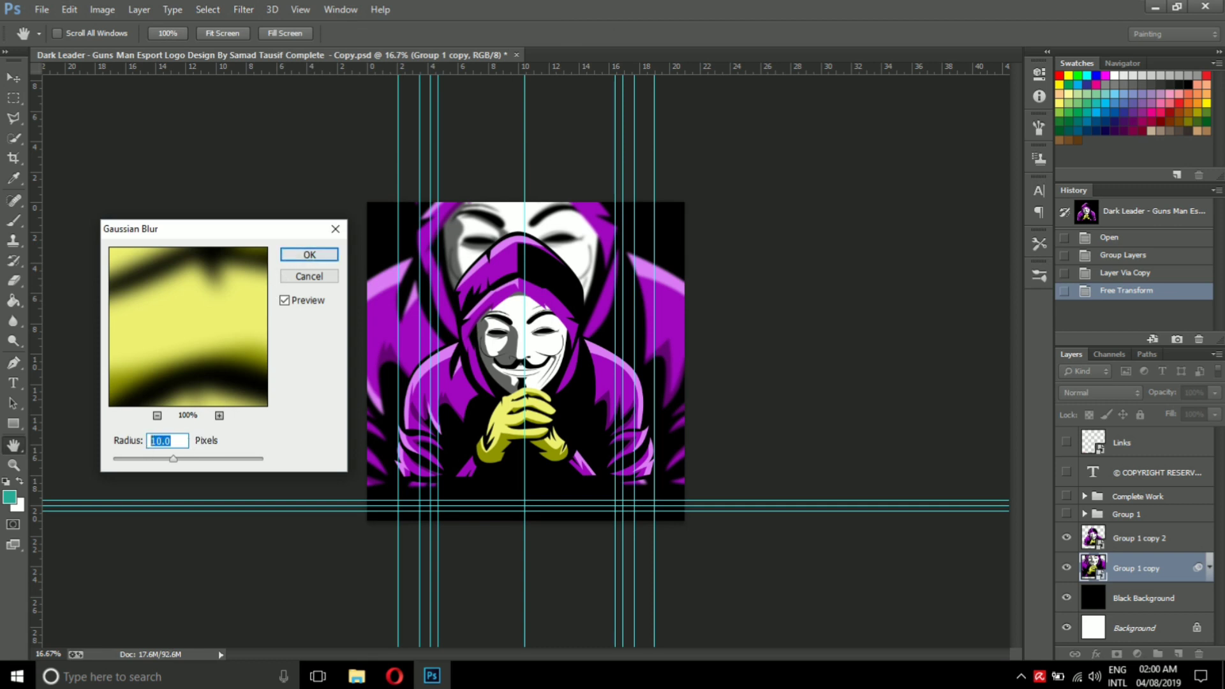
pyautogui.write('15')
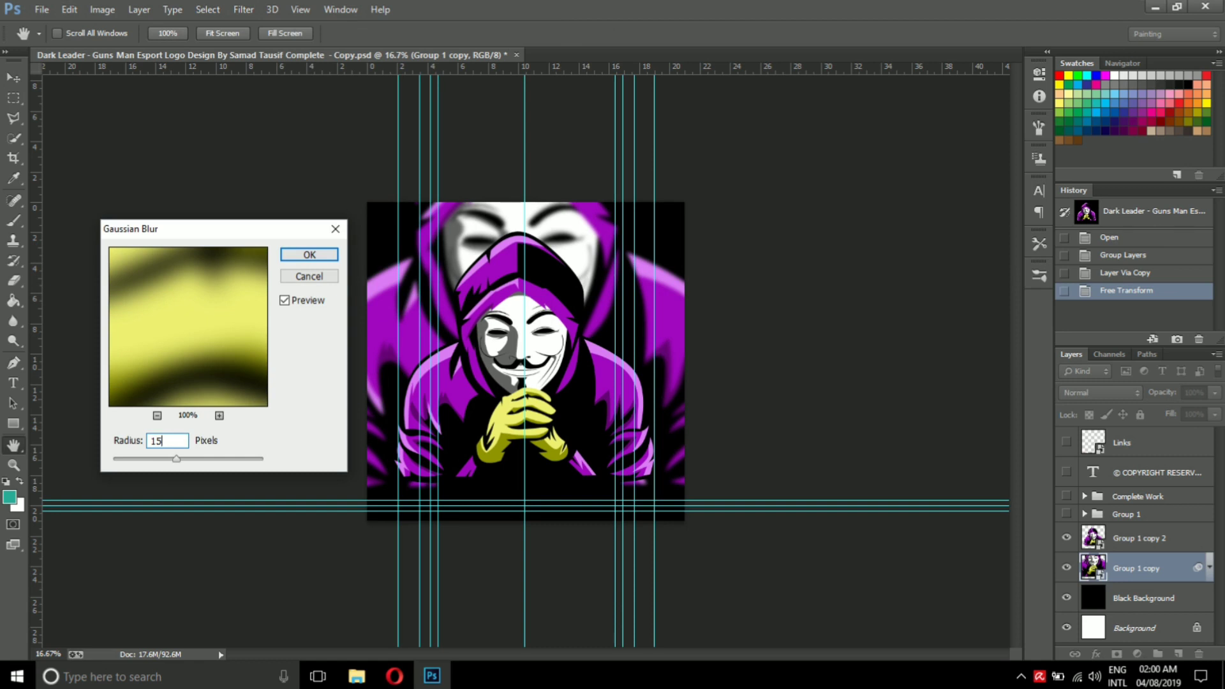
pyautogui.click(307, 256)
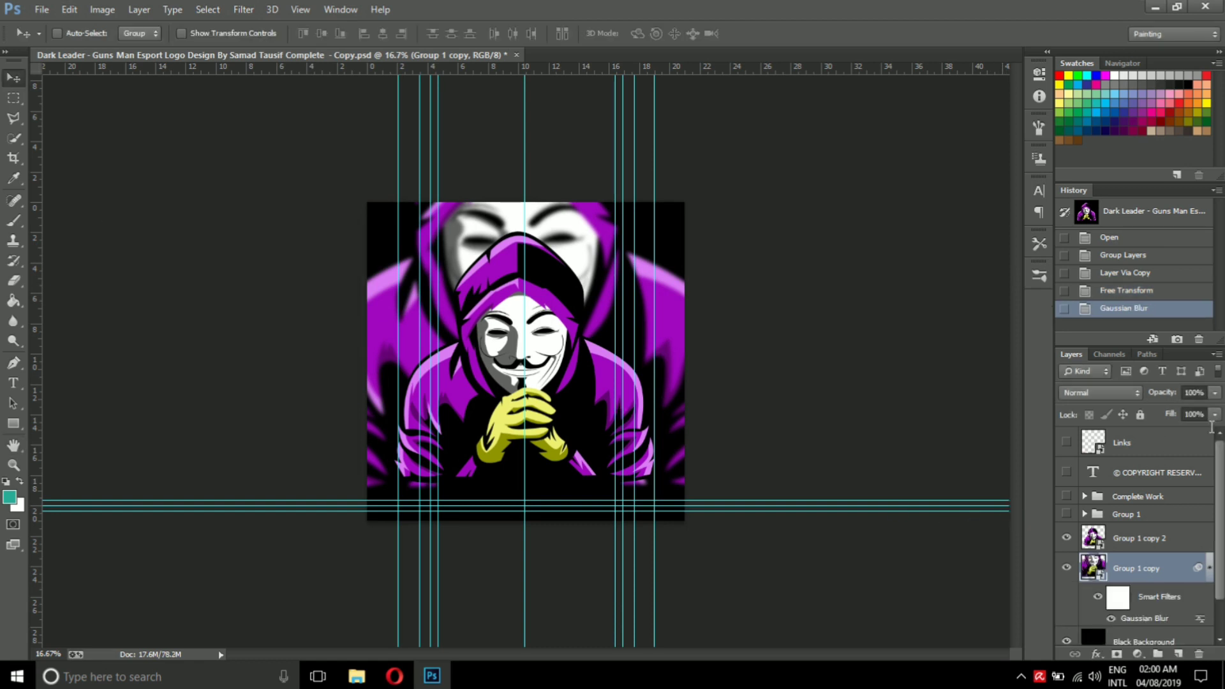
# Set Group 1 copy's opacity to 72% after trying 50%, and compare visibility
pyautogui.click(1214, 394)
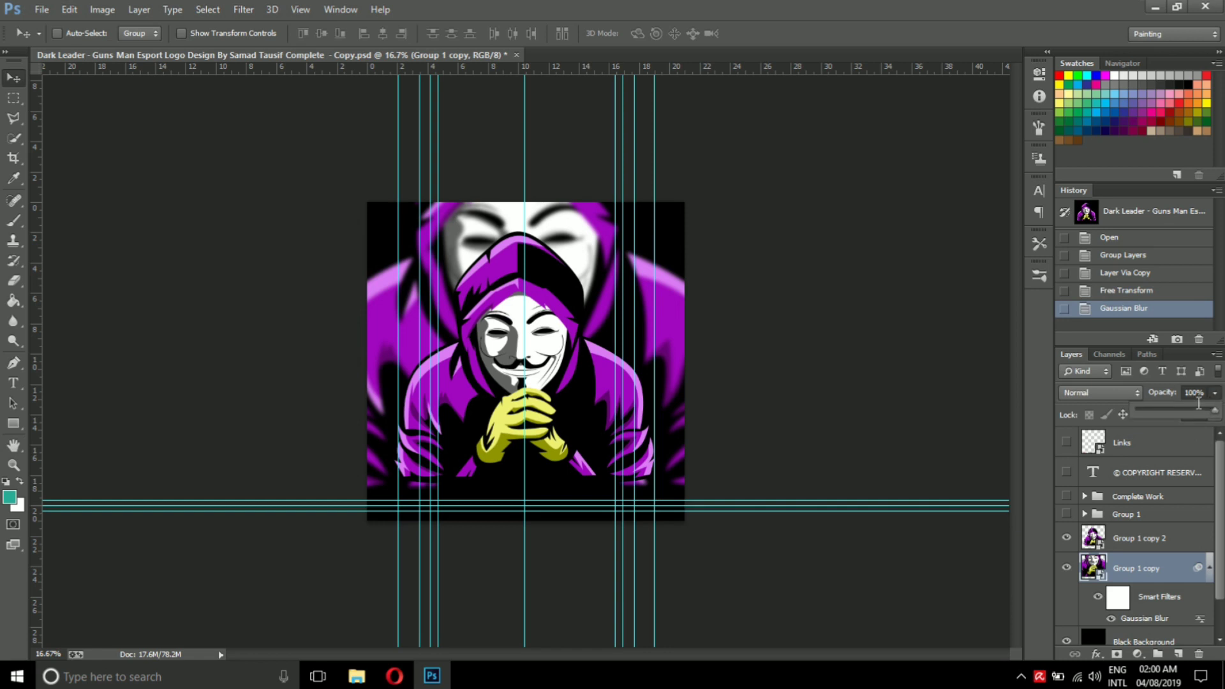
pyautogui.click(1194, 395)
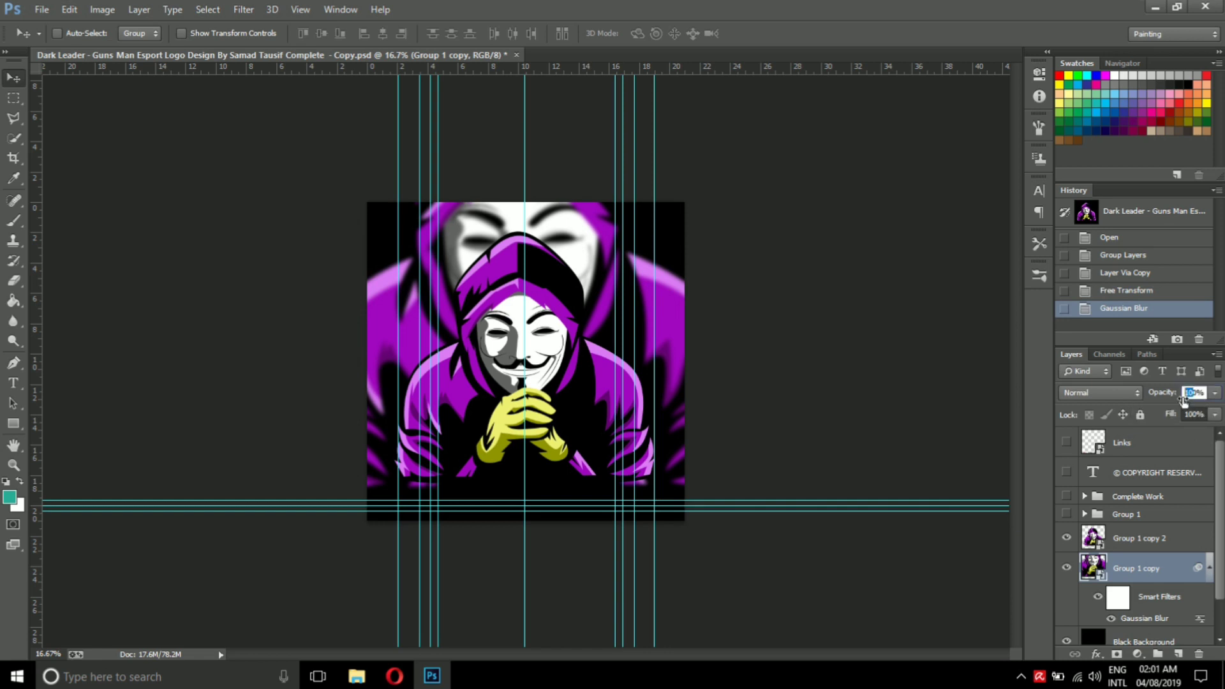
pyautogui.write('50')
pyautogui.press('Return')
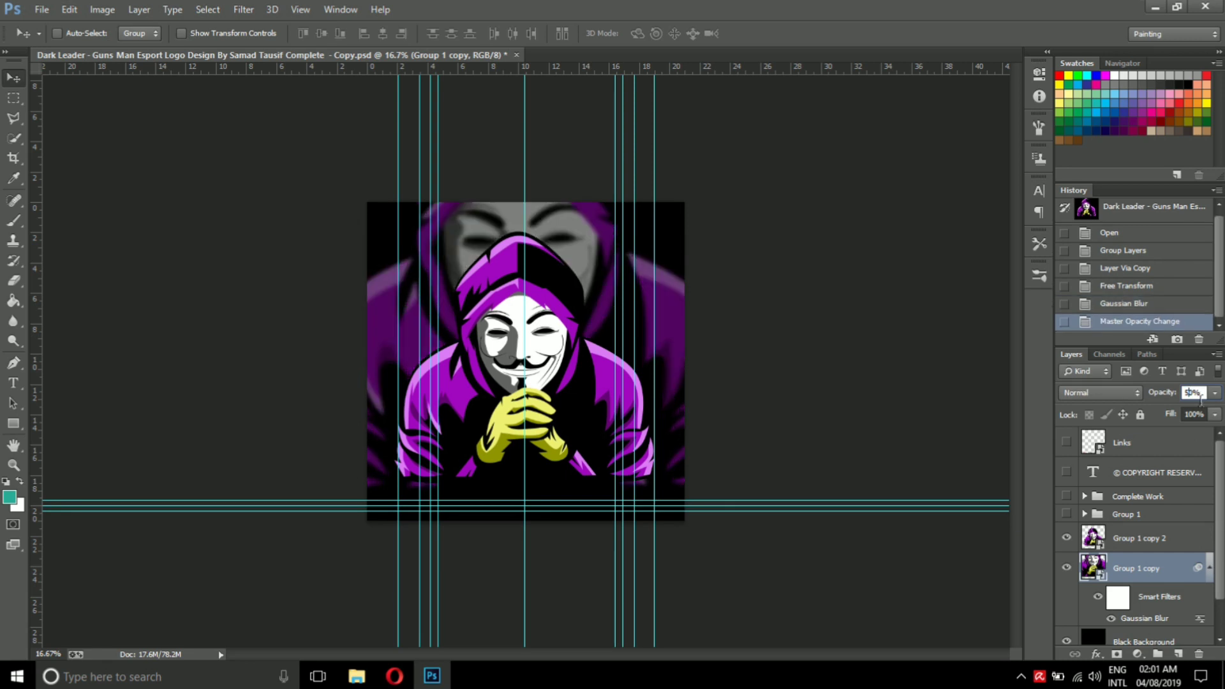
pyautogui.doubleClick(1189, 400)
pyautogui.write('72')
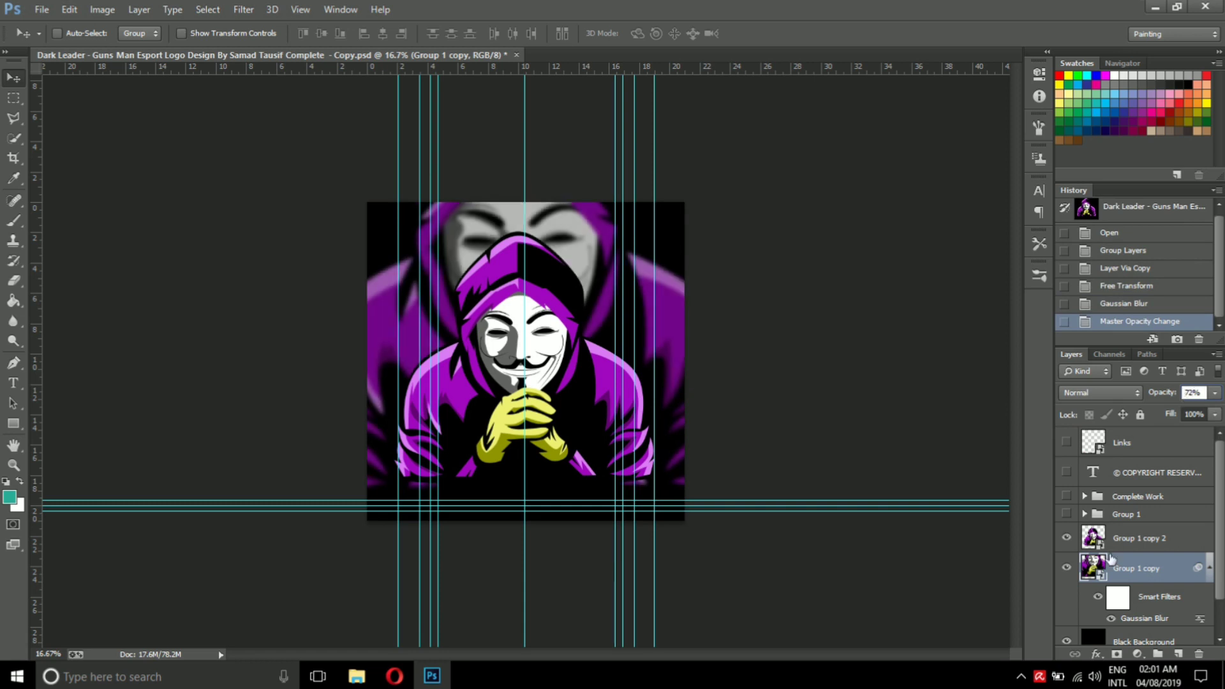
pyautogui.press('Return')
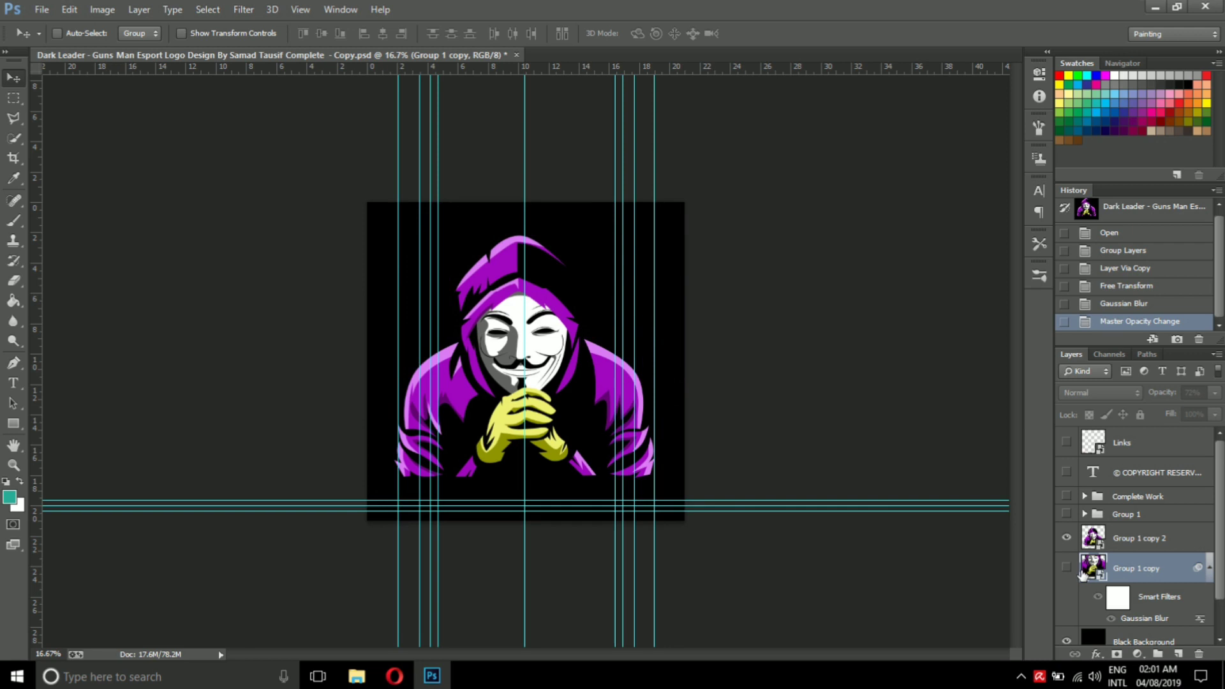
pyautogui.click(1066, 537)
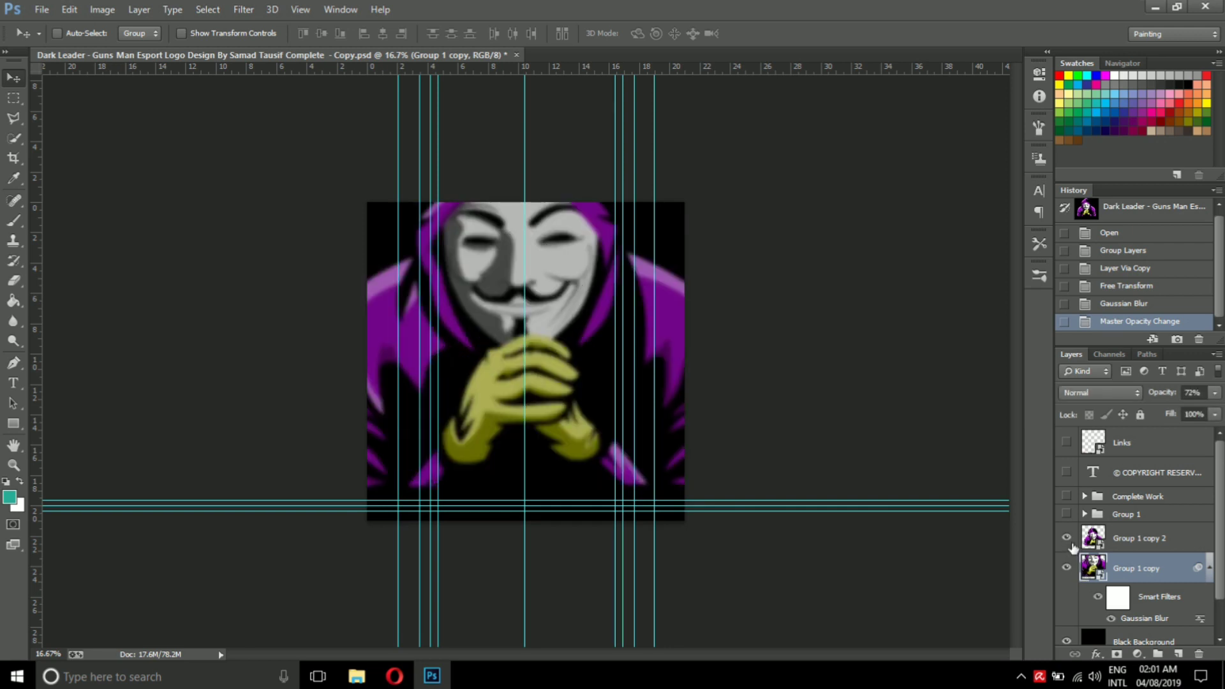
pyautogui.click(1136, 539)
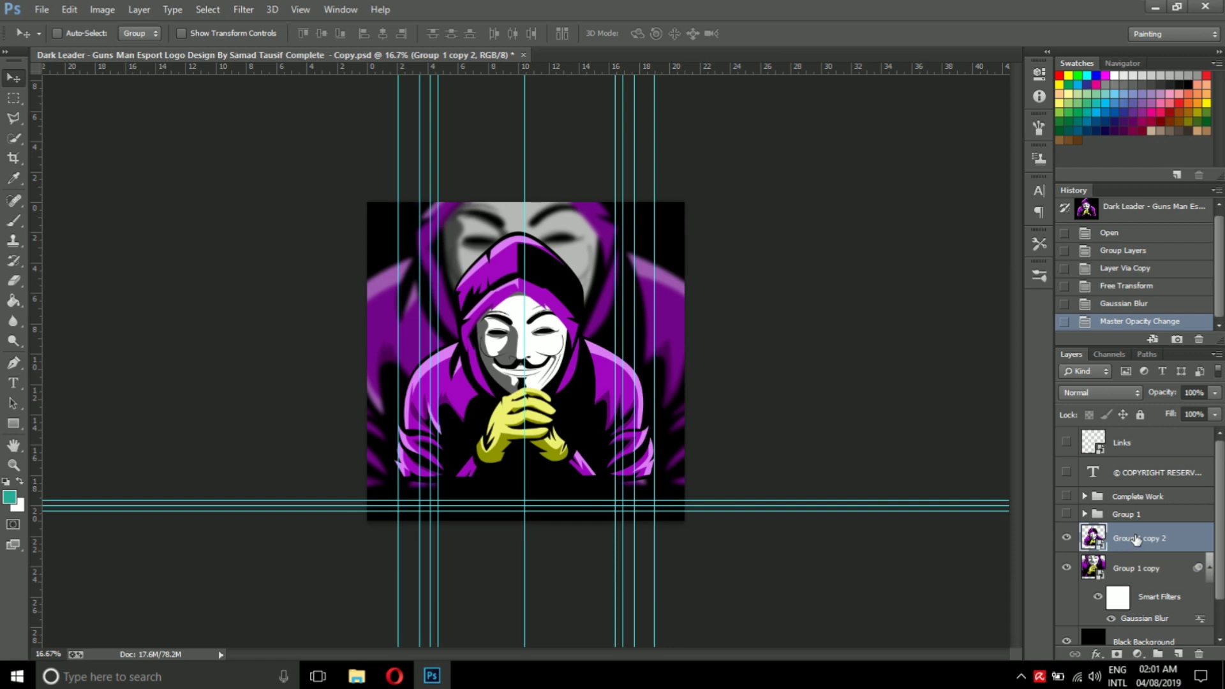
pyautogui.hotkey('ctrl', 't')
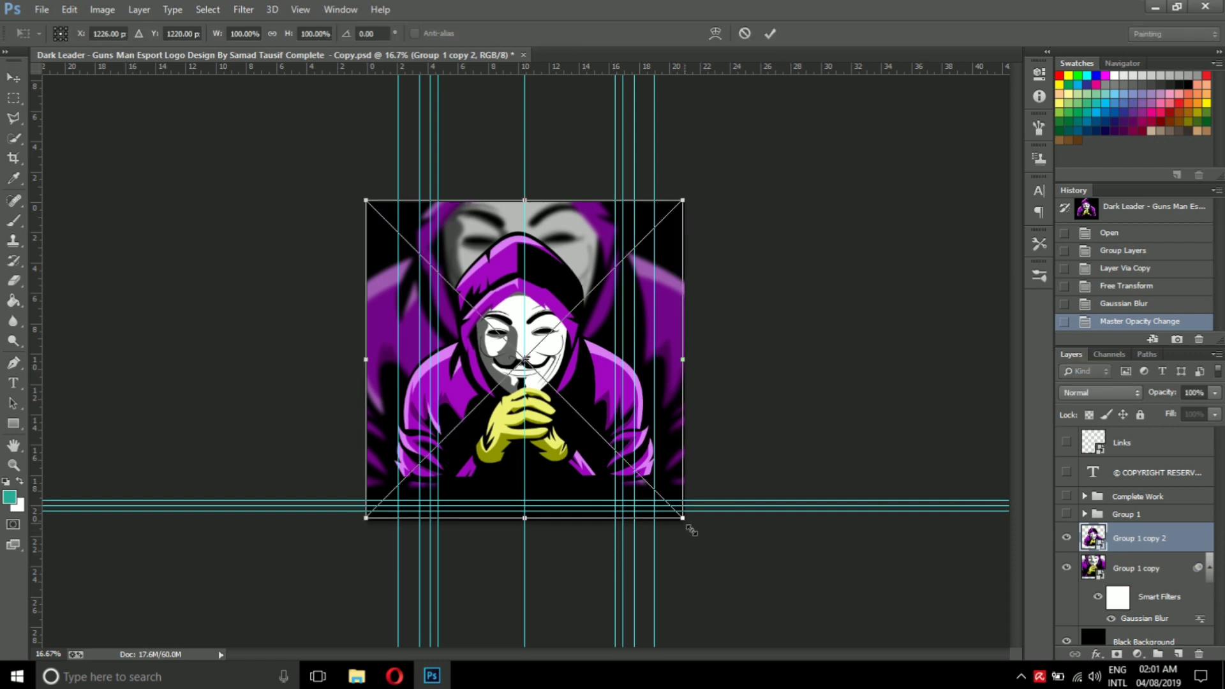
pyautogui.moveTo(692, 530); pyautogui.dragTo(663, 514)
pyautogui.press('Up')
pyautogui.press('Up')
pyautogui.press('Up')
pyautogui.press('Up')
pyautogui.press('Up')
pyautogui.press('Up')
pyautogui.press('Up')
pyautogui.press('Up')
pyautogui.press('Up')
pyautogui.press('Up')
pyautogui.press('Up')
pyautogui.press('Up')
pyautogui.press('Up')
pyautogui.press('Up')
pyautogui.press('Up')
pyautogui.press('Up')
pyautogui.press('Up')
pyautogui.press('Up')
pyautogui.press('Up')
pyautogui.press('Up')
pyautogui.press('Up')
pyautogui.press('Up')
pyautogui.press('Up')
pyautogui.press('Up')
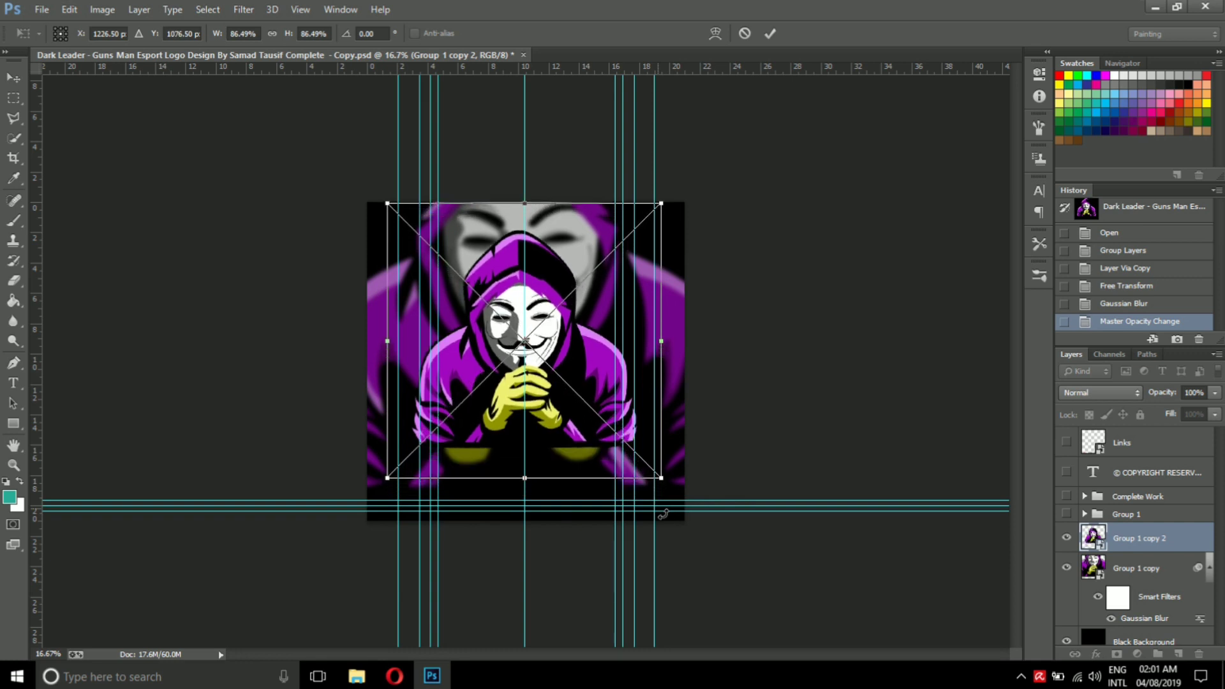
pyautogui.press('Up')
pyautogui.press('Up')
pyautogui.press('Up')
pyautogui.press('Up')
pyautogui.press('Up')
pyautogui.press('Up')
pyautogui.press('Up')
pyautogui.press('Up')
pyautogui.press('Up')
pyautogui.press('Up')
pyautogui.press('Up')
pyautogui.press('Up')
pyautogui.press('Up')
pyautogui.press('Up')
pyautogui.press('Up')
pyautogui.press('Up')
pyautogui.press('Up')
pyautogui.press('Up')
pyautogui.press('Up')
pyautogui.press('Up')
pyautogui.press('Up')
pyautogui.press('Left')
pyautogui.press('Left')
pyautogui.press('Left')
pyautogui.press('Left')
pyautogui.press('Left')
pyautogui.press('Left')
pyautogui.press('Right')
pyautogui.press('Right')
pyautogui.press('Right')
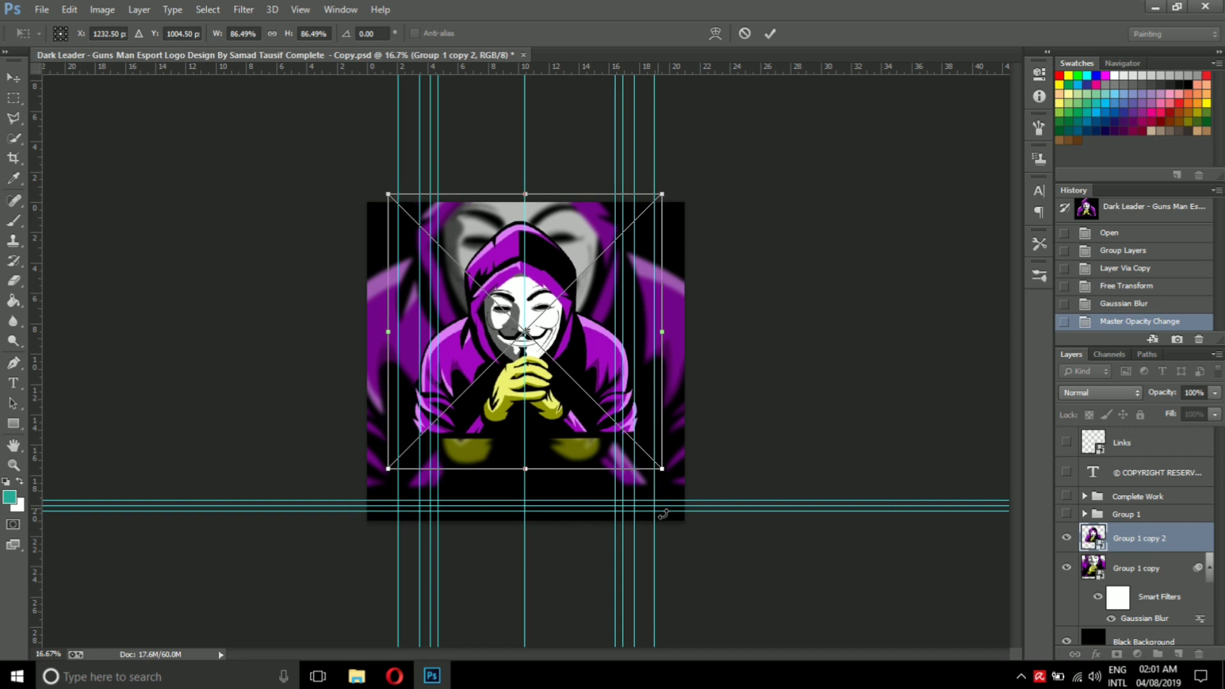
pyautogui.press('Return')
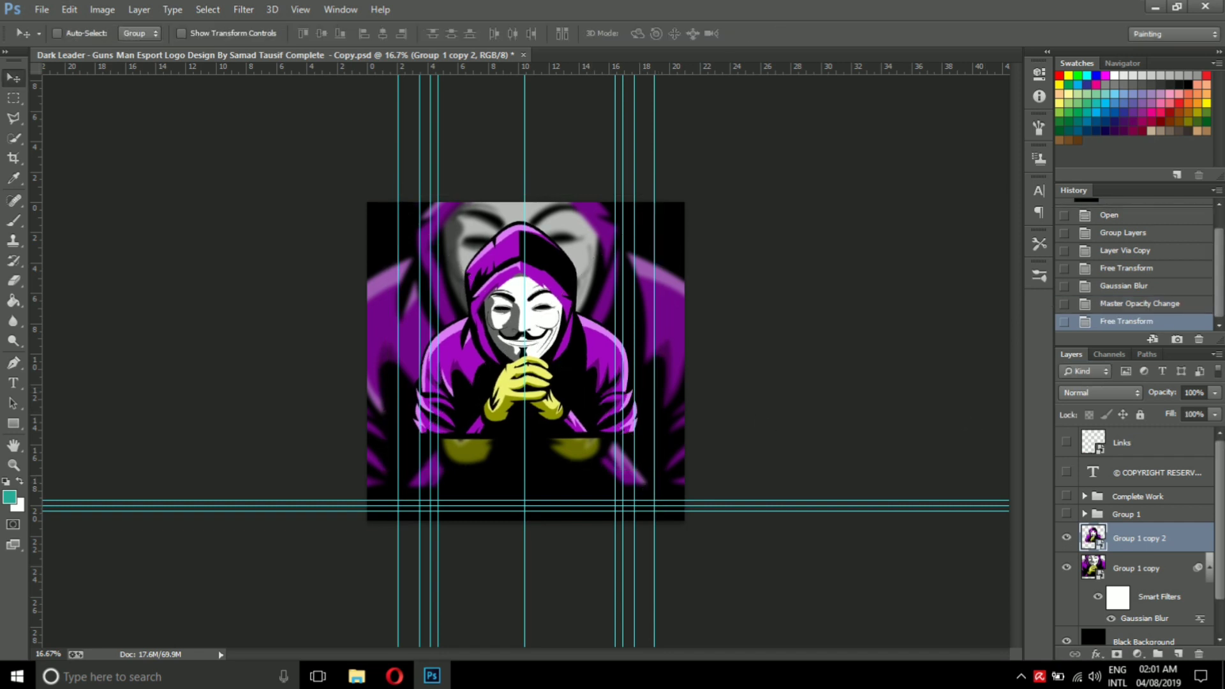
pyautogui.click(1146, 305)
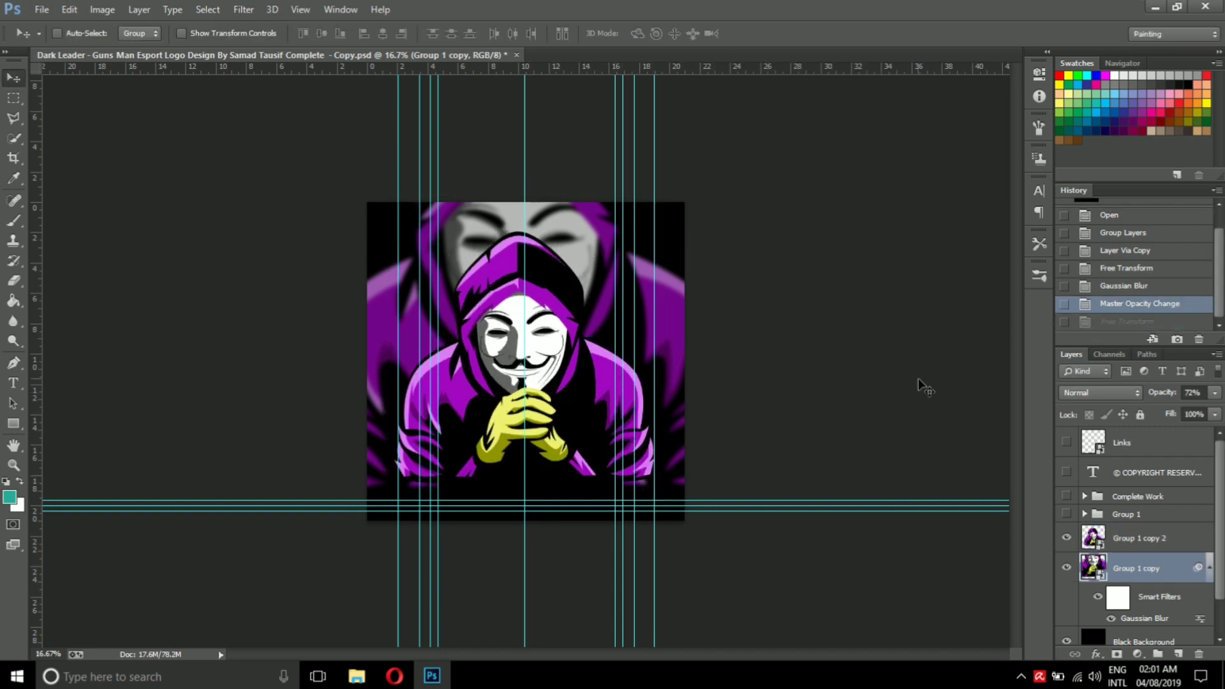
pyautogui.hotkey('ctrl', 't')
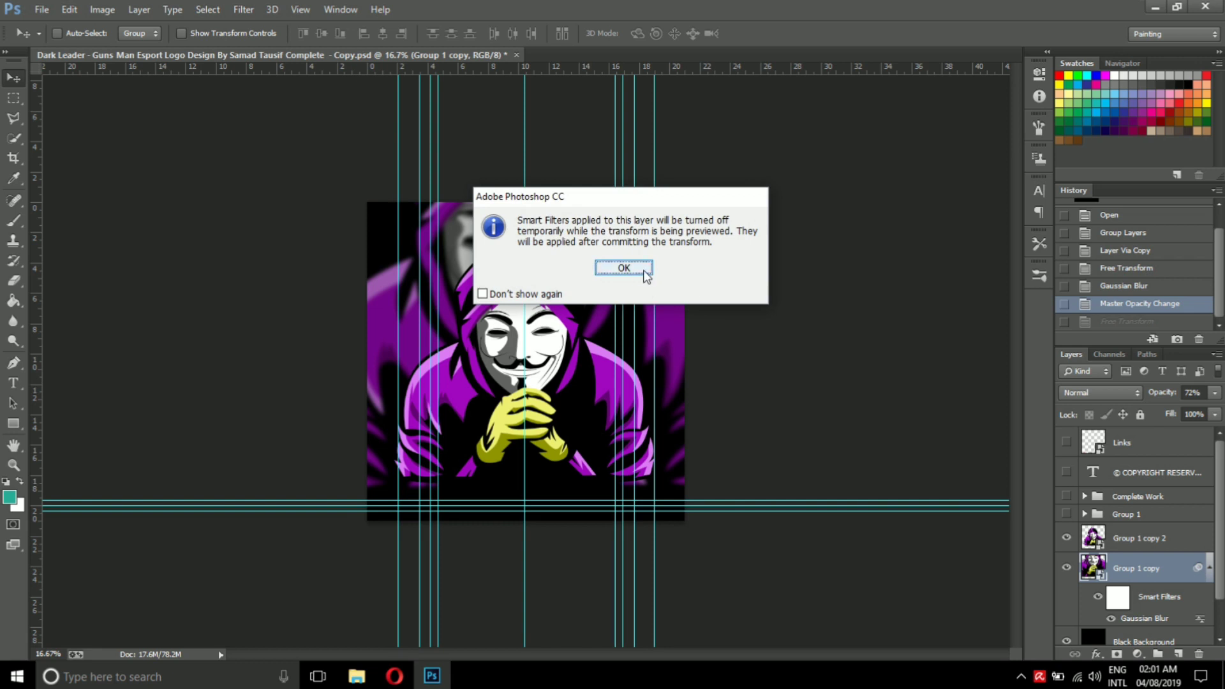
pyautogui.click(643, 270)
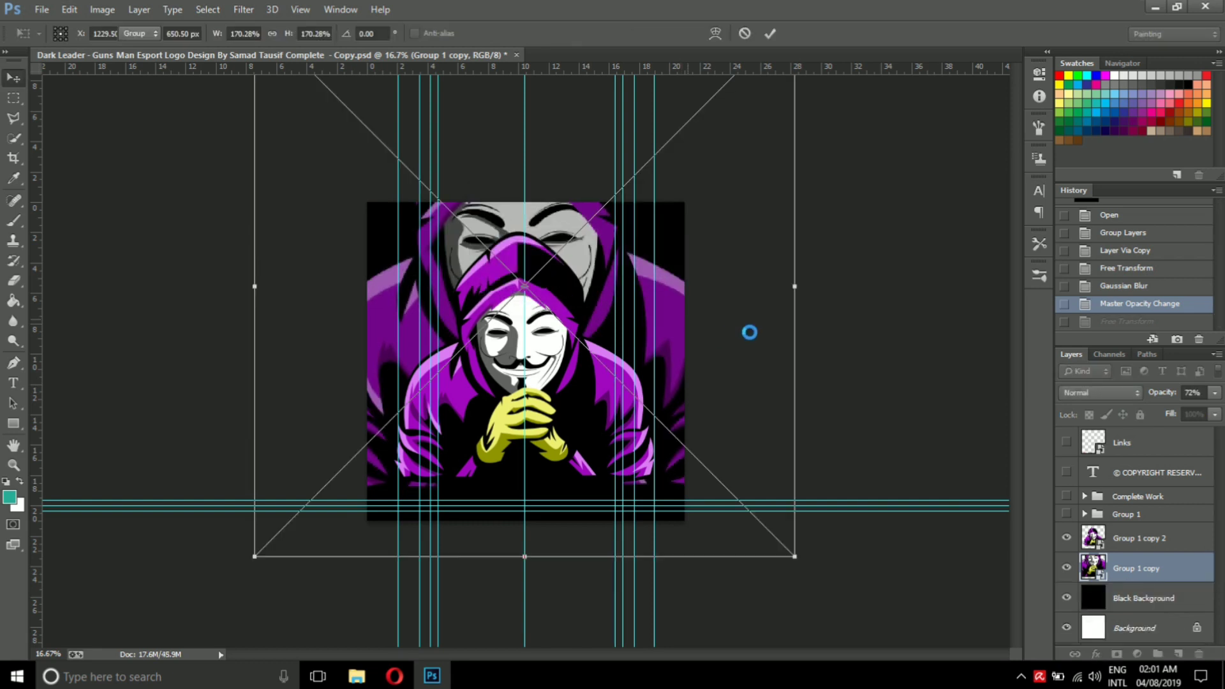
pyautogui.press('Return')
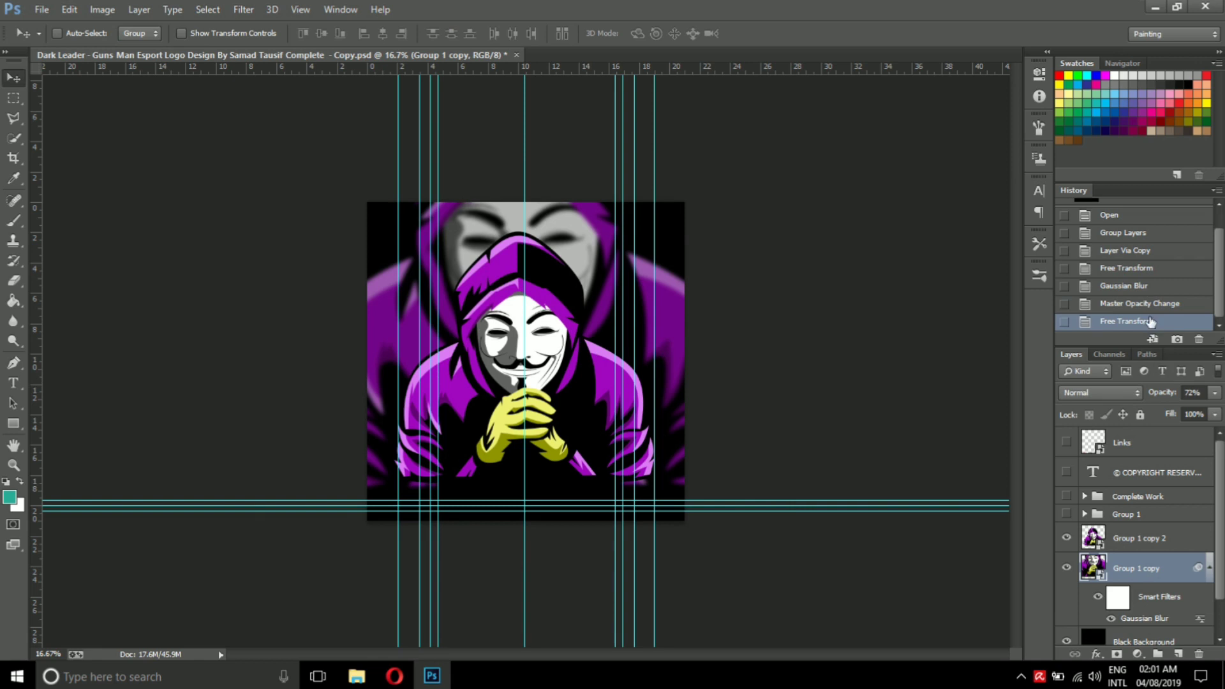
pyautogui.click(1142, 303)
pyautogui.click(1143, 543)
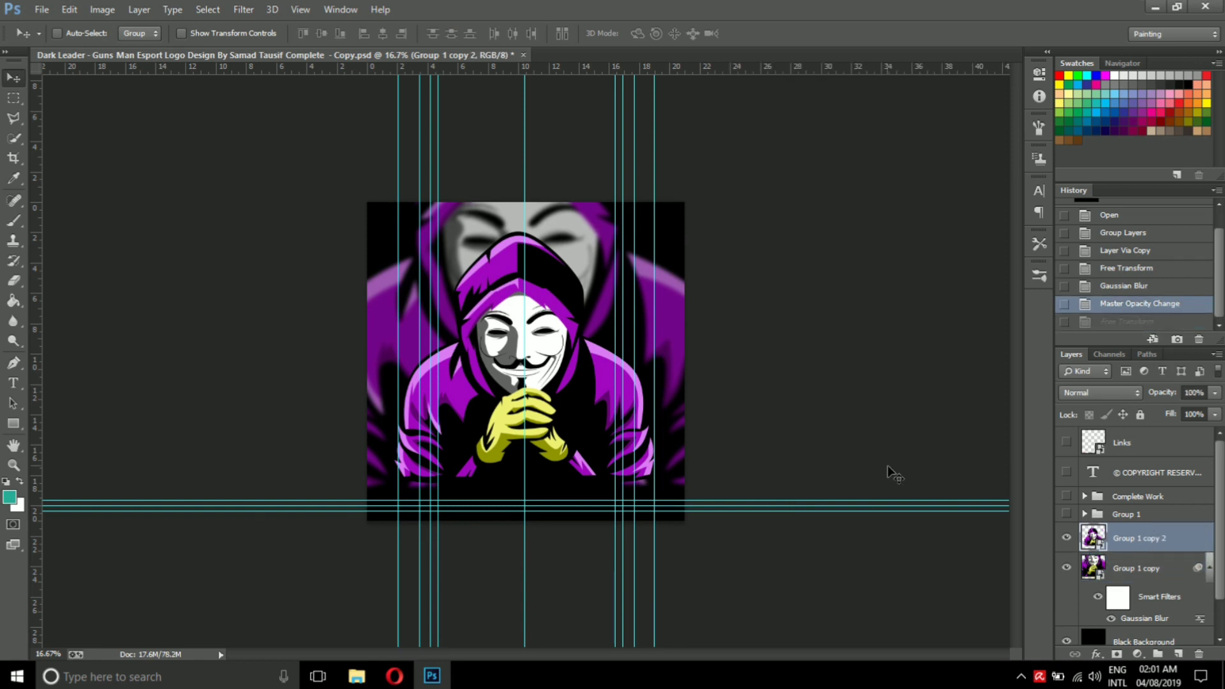
# Scale Group 1 copy 2 to about 80%, nudge it up and slightly right, and commit
pyautogui.hotkey('ctrl', 't')
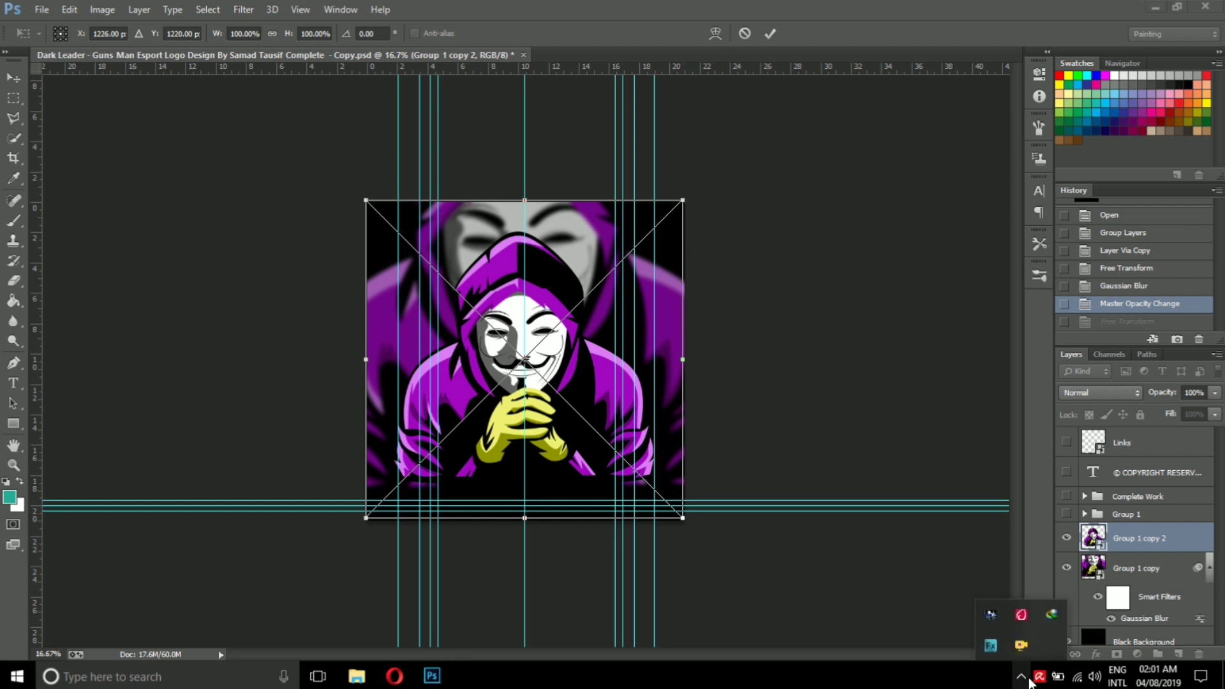
pyautogui.moveTo(682, 518); pyautogui.dragTo(647, 504)
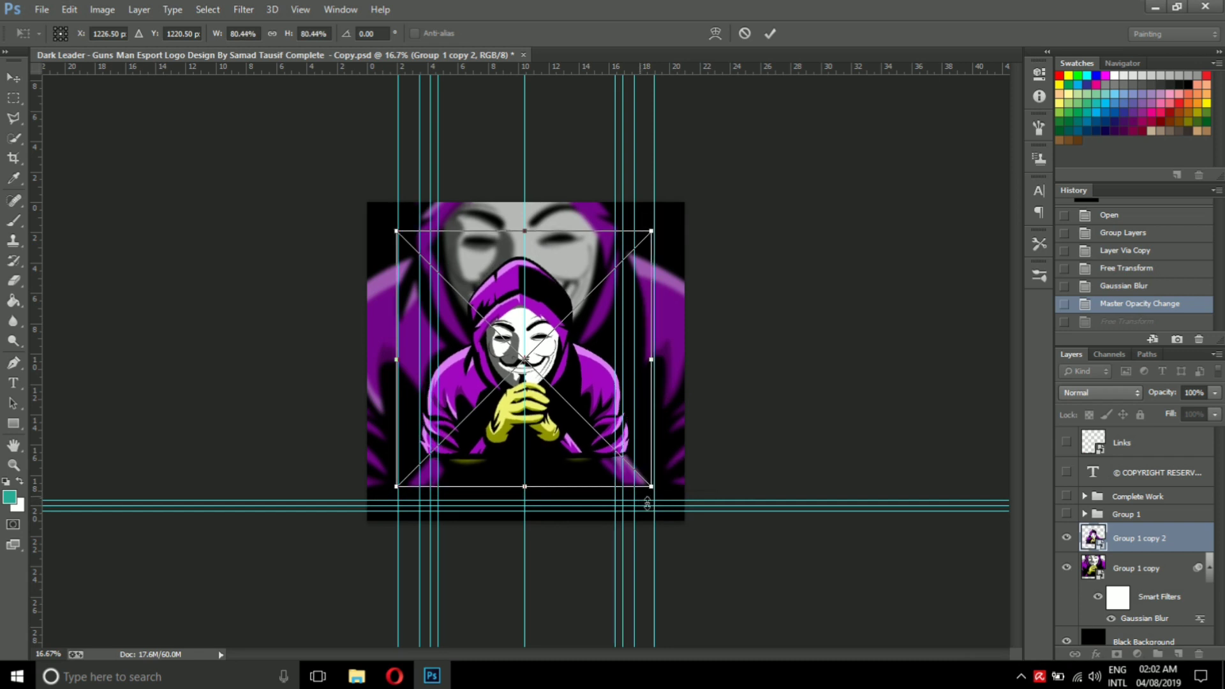
pyautogui.hotkey('shift', 'Up')
pyautogui.hotkey('shift', 'Up')
pyautogui.hotkey('shift', 'Up')
pyautogui.hotkey('shift', 'Up')
pyautogui.hotkey('shift', 'Up')
pyautogui.hotkey('shift', 'Up')
pyautogui.hotkey('shift', 'Up')
pyautogui.hotkey('shift', 'Up')
pyautogui.hotkey('shift', 'Up')
pyautogui.hotkey('shift', 'Up')
pyautogui.press('Up')
pyautogui.press('Up')
pyautogui.hotkey('shift', 'Up')
pyautogui.hotkey('shift', 'Up')
pyautogui.hotkey('shift', 'Up')
pyautogui.hotkey('shift', 'Up')
pyautogui.hotkey('shift', 'Up')
pyautogui.hotkey('shift', 'Up')
pyautogui.hotkey('shift', 'Up')
pyautogui.hotkey('shift', 'Up')
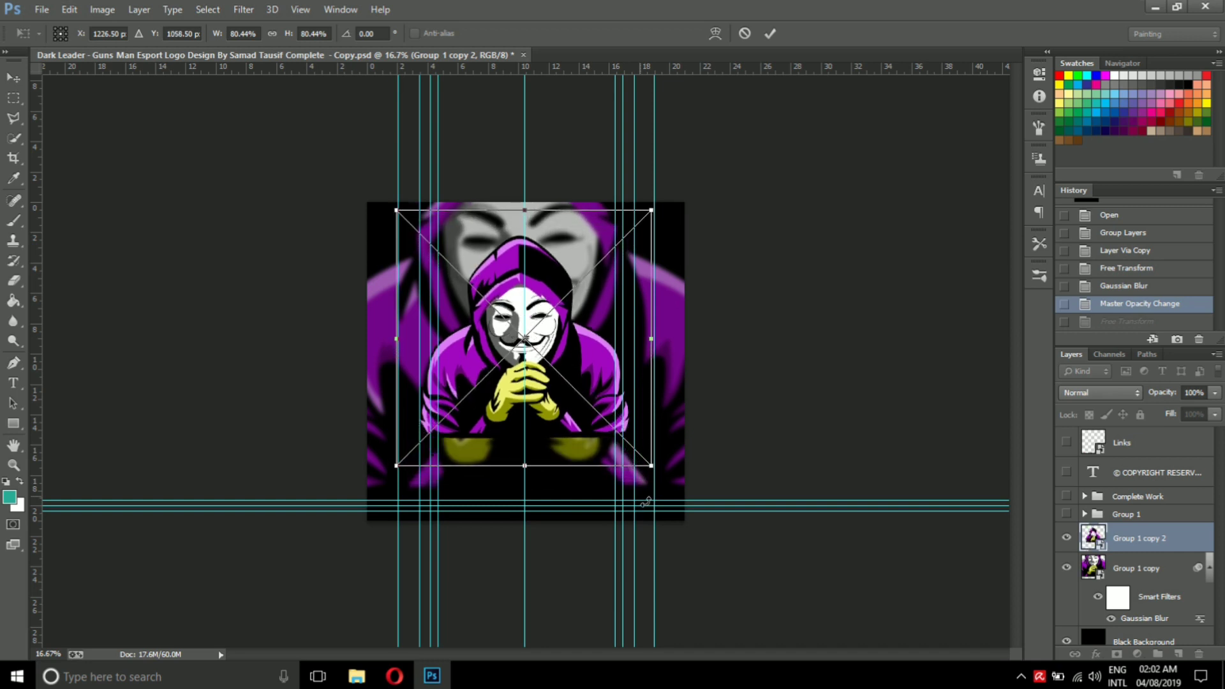
pyautogui.hotkey('shift', 'Up')
pyautogui.hotkey('shift', 'Up')
pyautogui.press('Up')
pyautogui.press('Up')
pyautogui.press('Up')
pyautogui.hotkey('shift', 'Up')
pyautogui.hotkey('shift', 'Up')
pyautogui.hotkey('shift', 'Up')
pyautogui.hotkey('shift', 'Right')
pyautogui.press('Right')
pyautogui.press('Right')
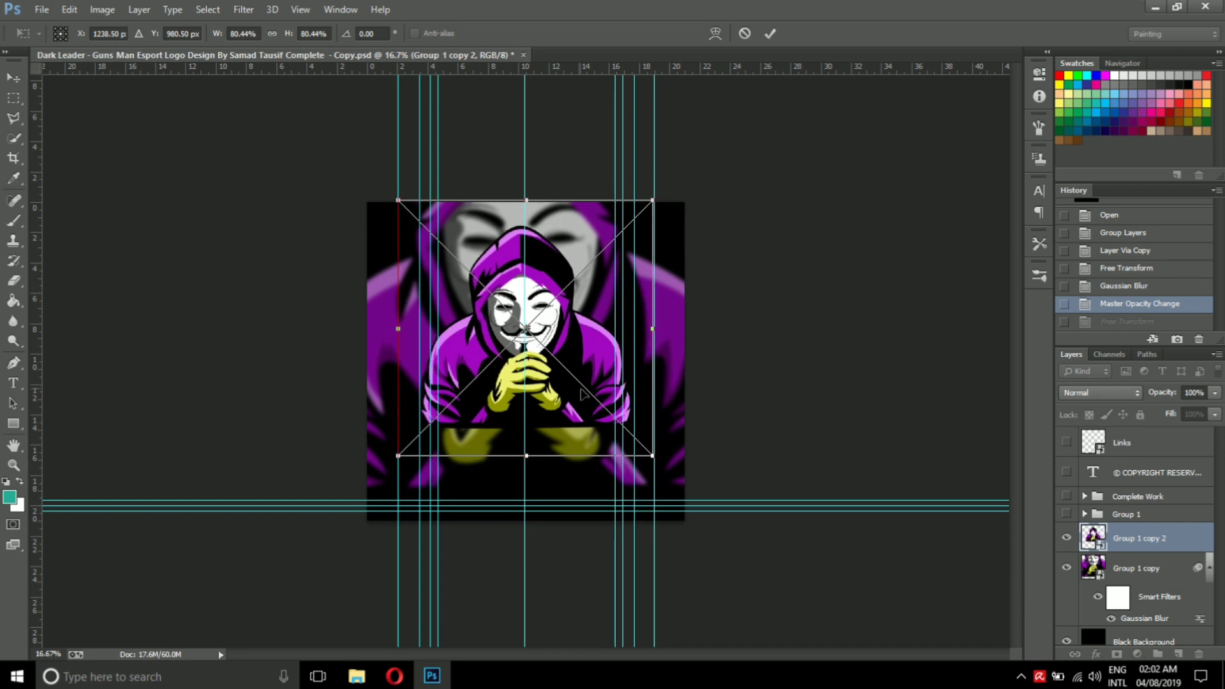
pyautogui.press('Return')
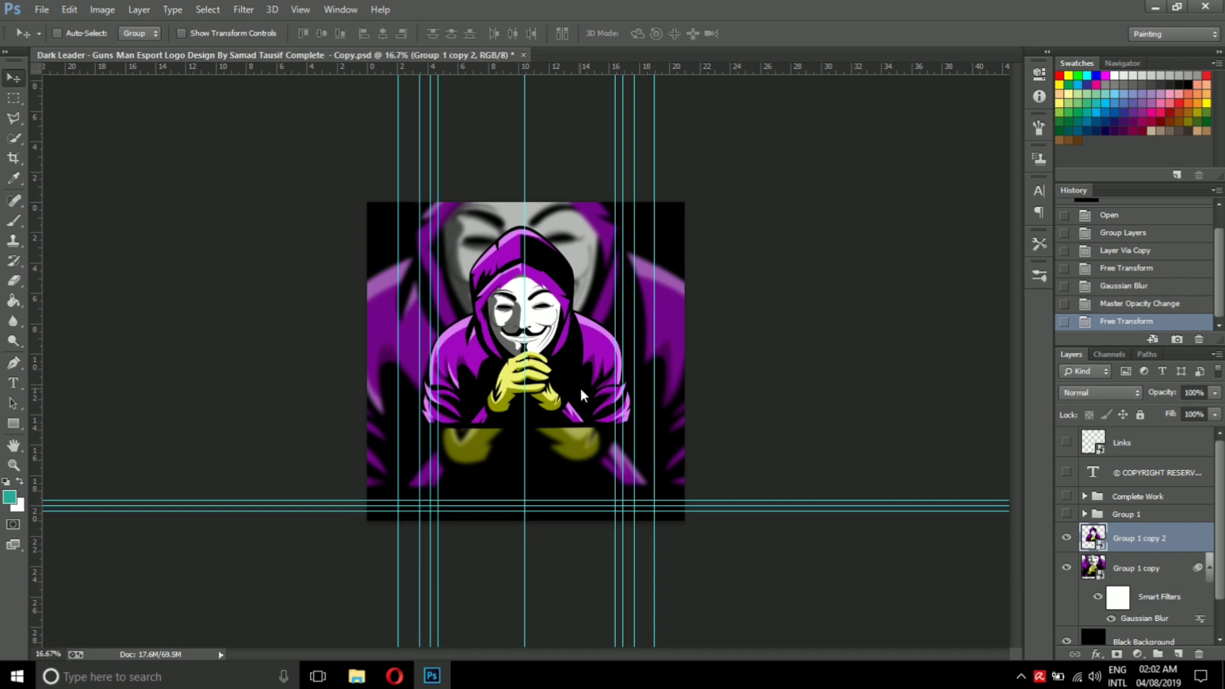
pyautogui.click(1138, 571)
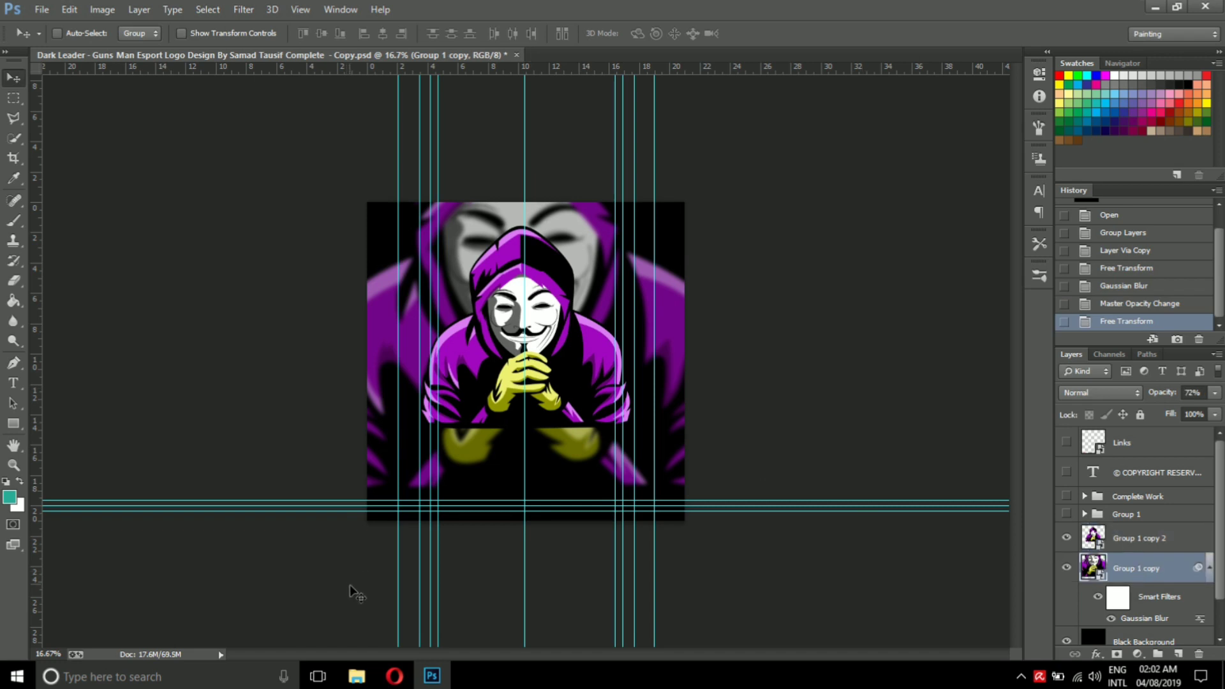
# Drag 387.jpg from the Samad folder onto the logo canvas
pyautogui.click(355, 678)
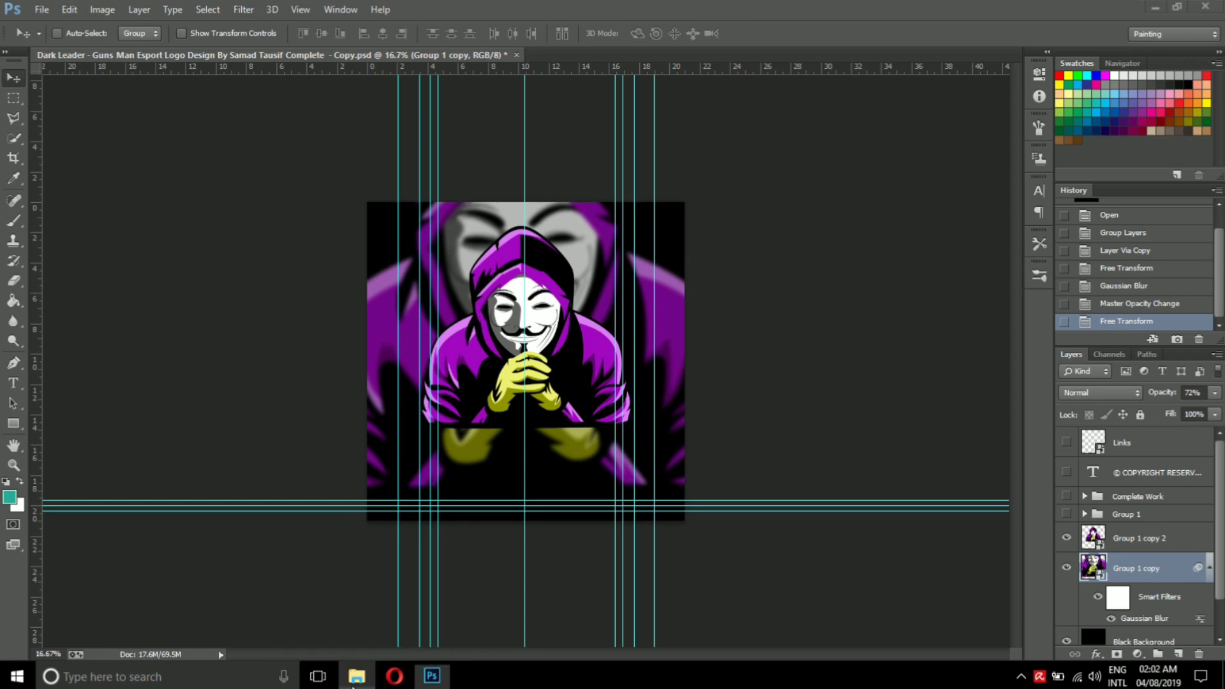
pyautogui.click(837, 566)
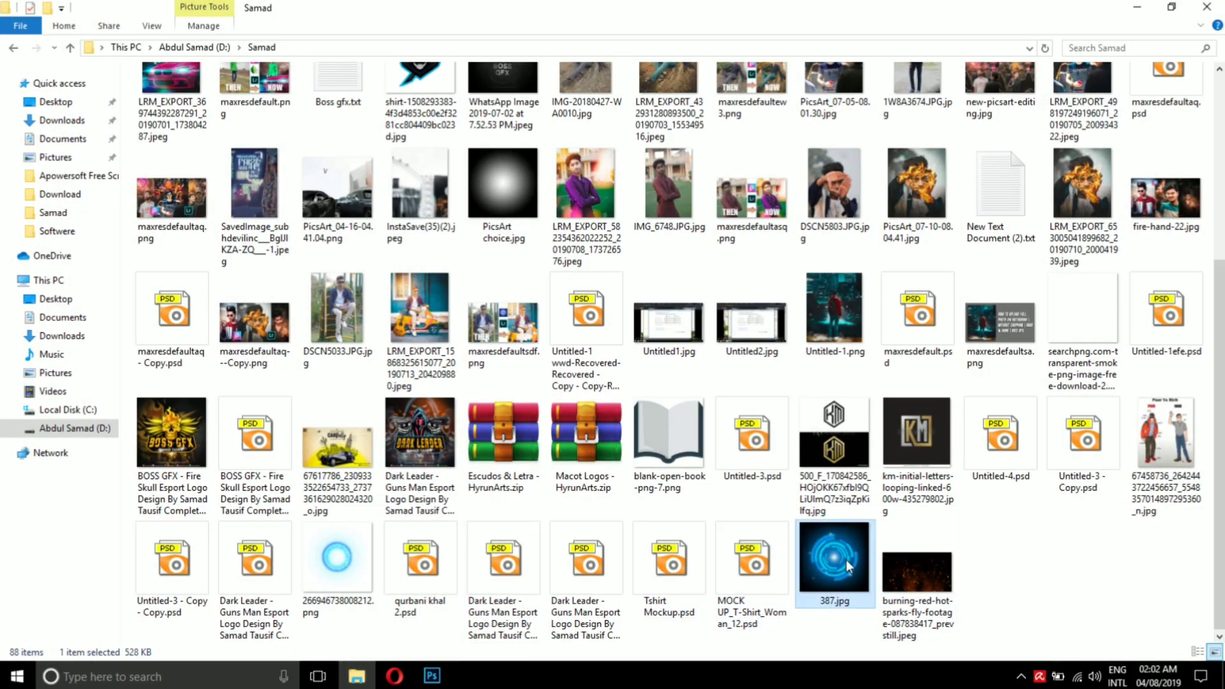
pyautogui.moveTo(837, 567)
pyautogui.mouseDown()
pyautogui.moveTo(520, 510)
pyautogui.moveTo(544, 473)
pyautogui.mouseUp()
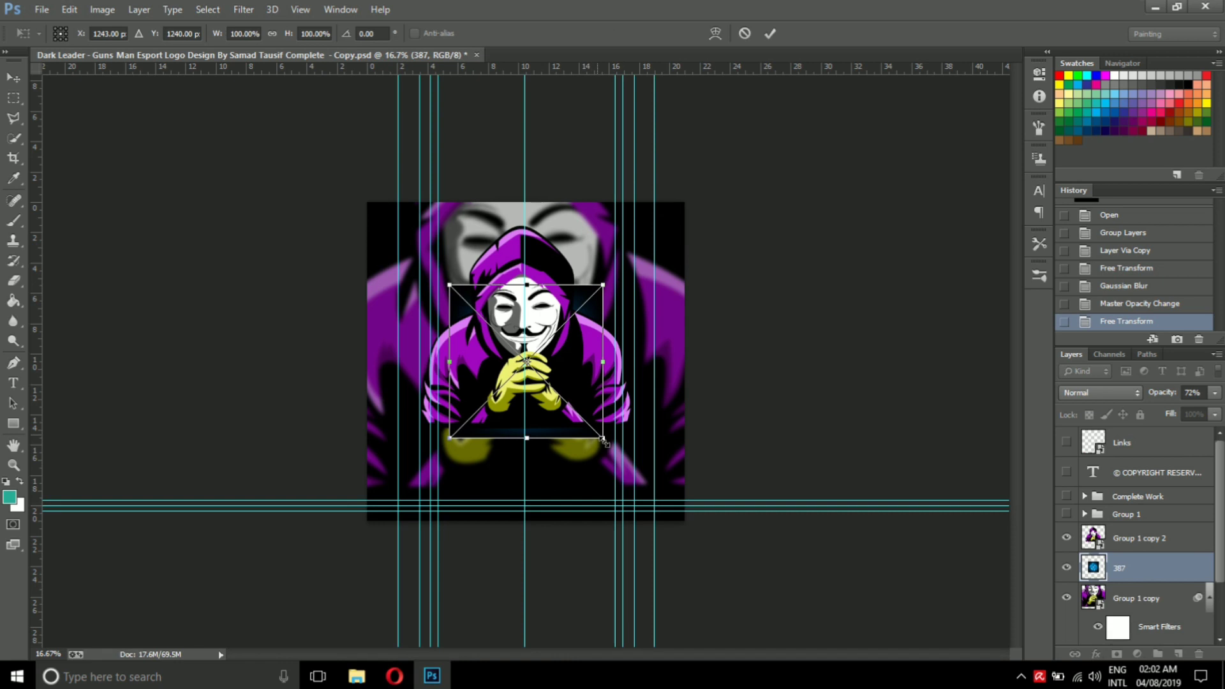
# Scale the placed 387 ring image to cover the canvas with Screen blending
pyautogui.moveTo(603, 440); pyautogui.dragTo(691, 527)
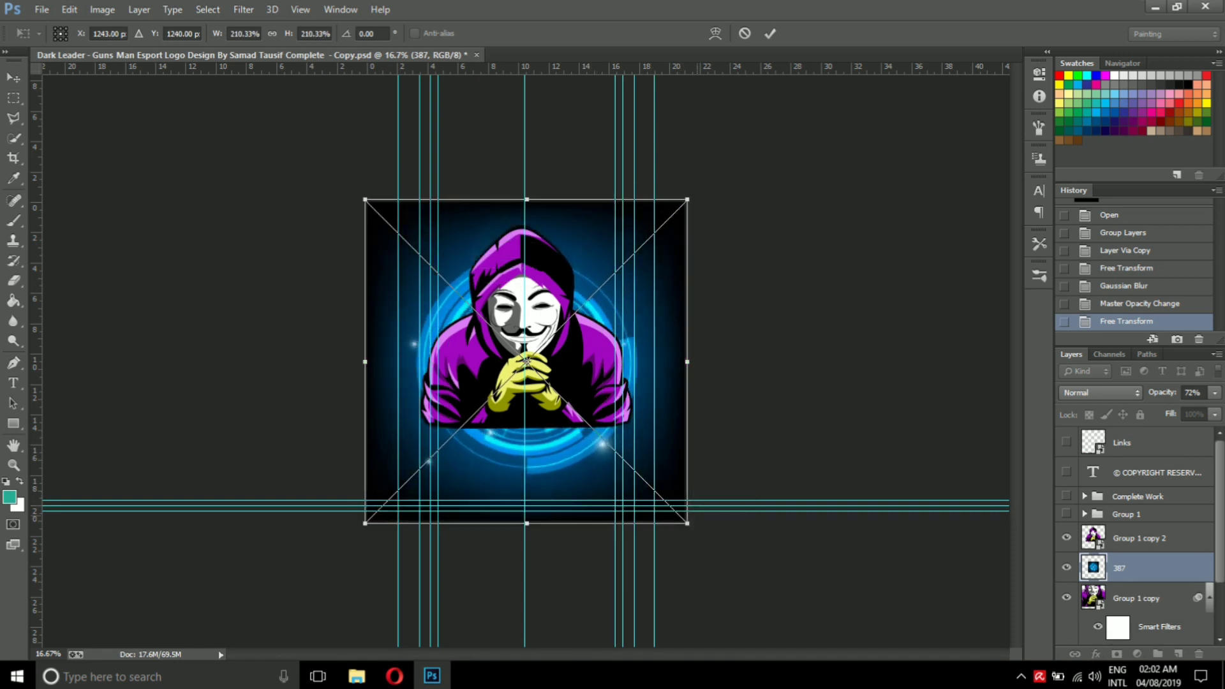
pyautogui.click(1066, 395)
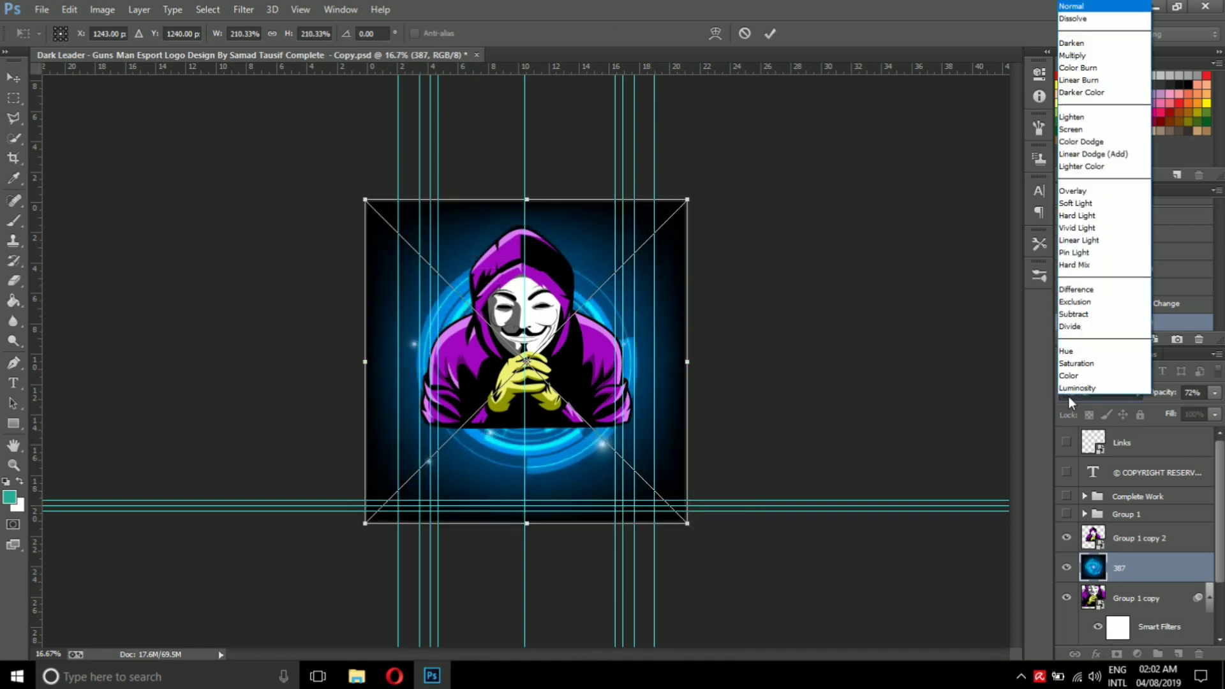
pyautogui.click(1090, 129)
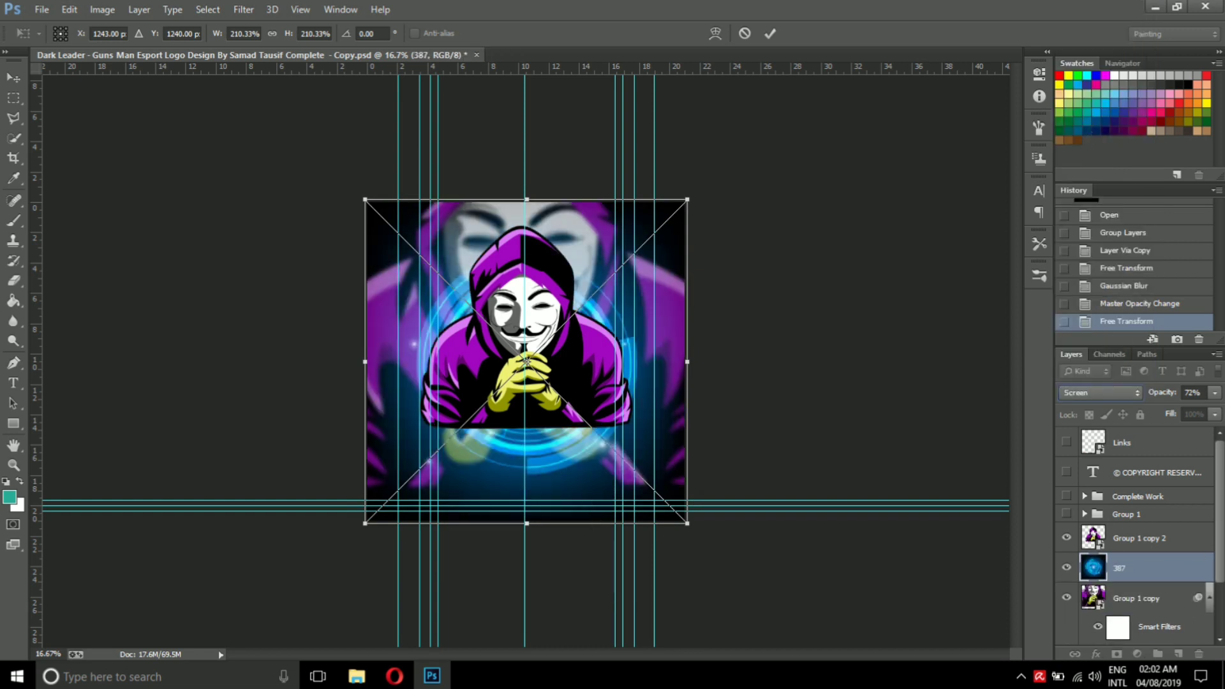
pyautogui.moveTo(689, 527); pyautogui.dragTo(718, 566)
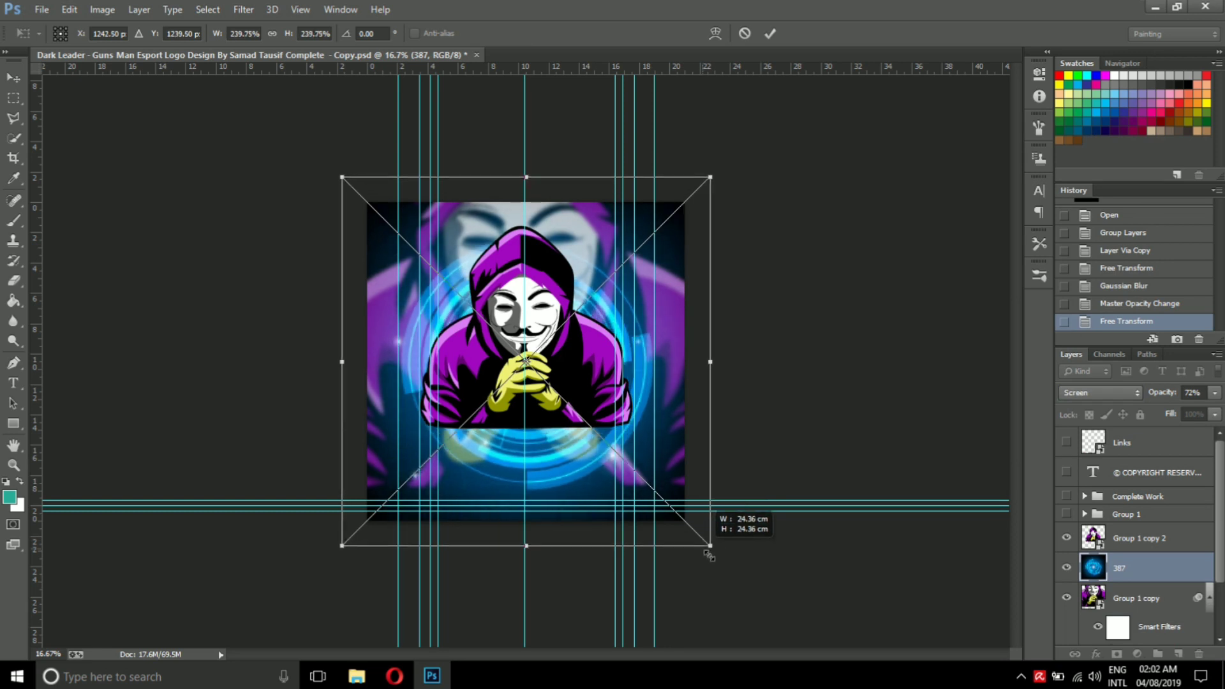
pyautogui.moveTo(718, 566)
pyautogui.mouseDown()
pyautogui.moveTo(697, 539)
pyautogui.moveTo(719, 566)
pyautogui.mouseUp()
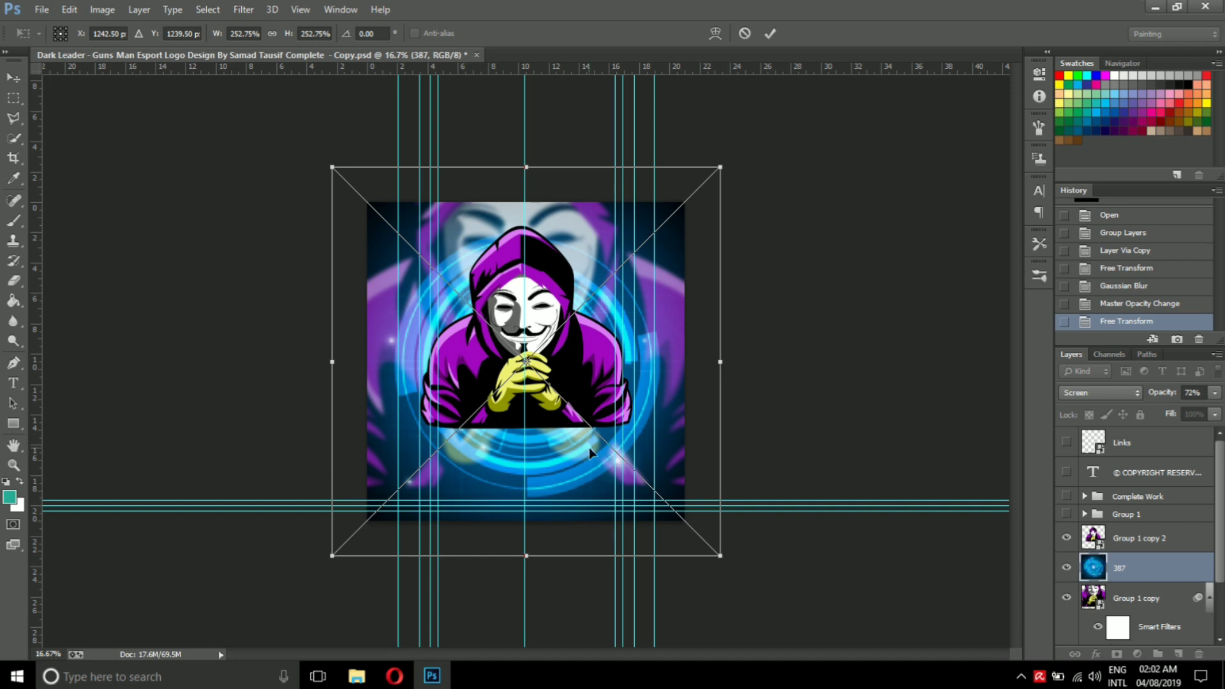
pyautogui.press('Return')
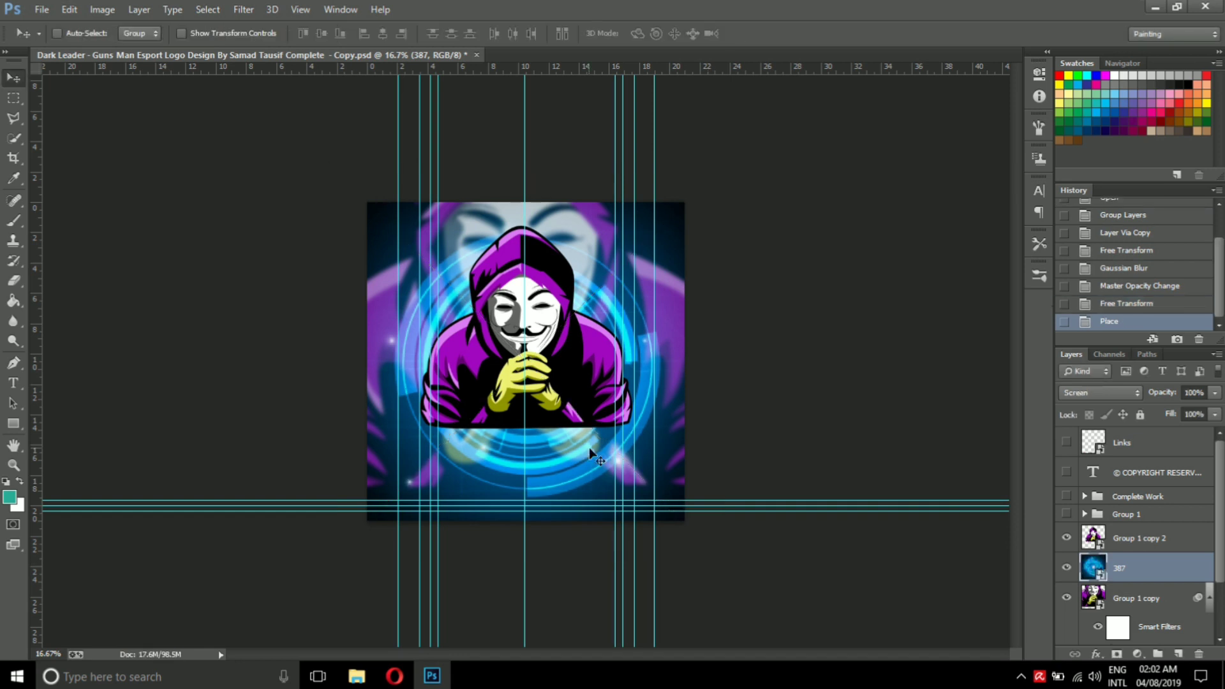
# Compare the ring layer's effect, undo a rasterize, and keep 387 below Group 1 copy 2
pyautogui.hotkey('ctrl', '+')
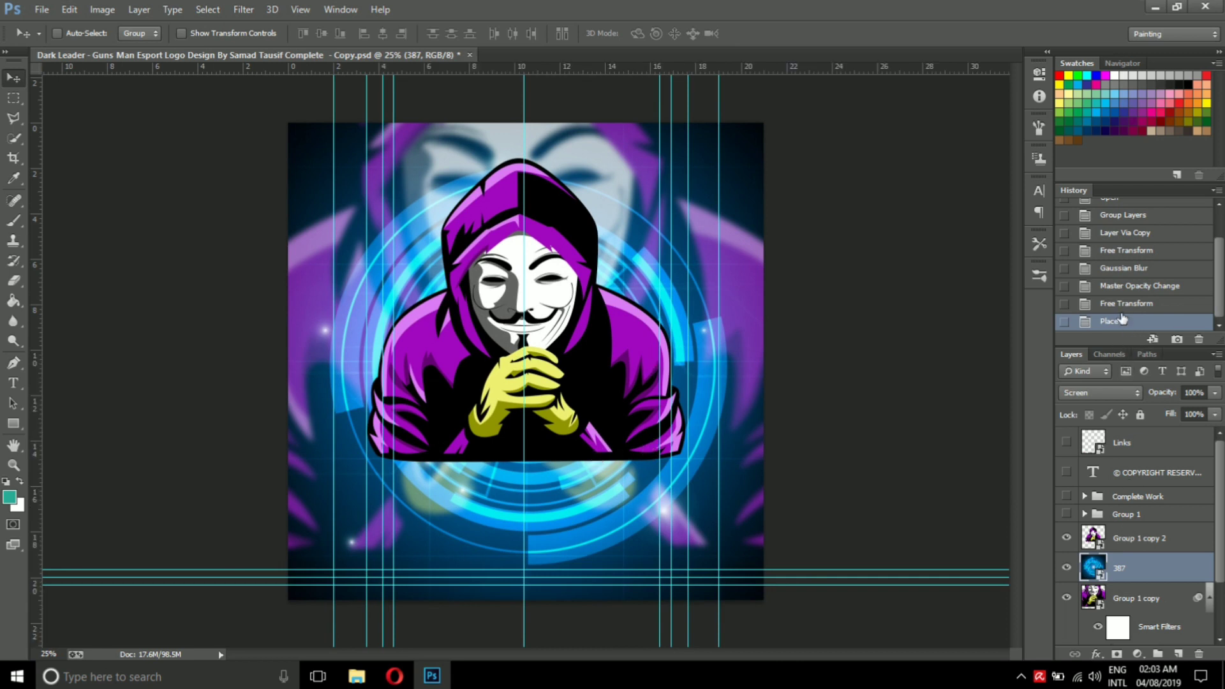
pyautogui.click(1126, 304)
pyautogui.click(1066, 567)
pyautogui.click(1065, 567)
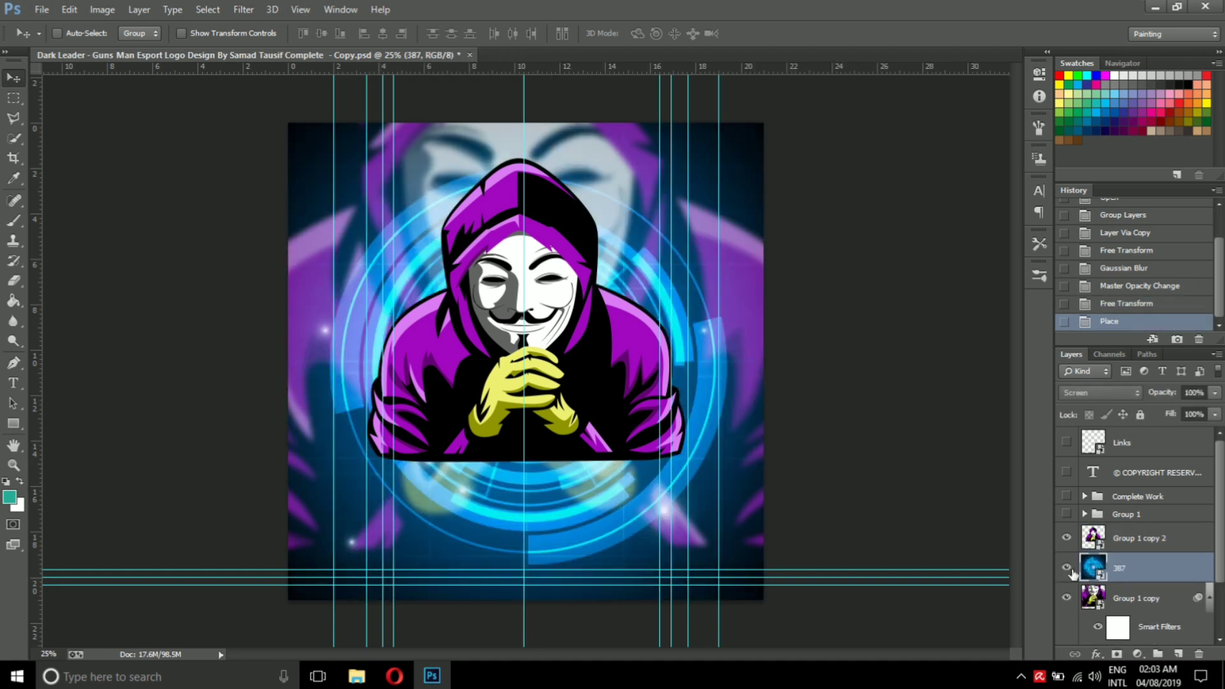
pyautogui.doubleClick(1118, 566)
pyautogui.rightClick(1120, 567)
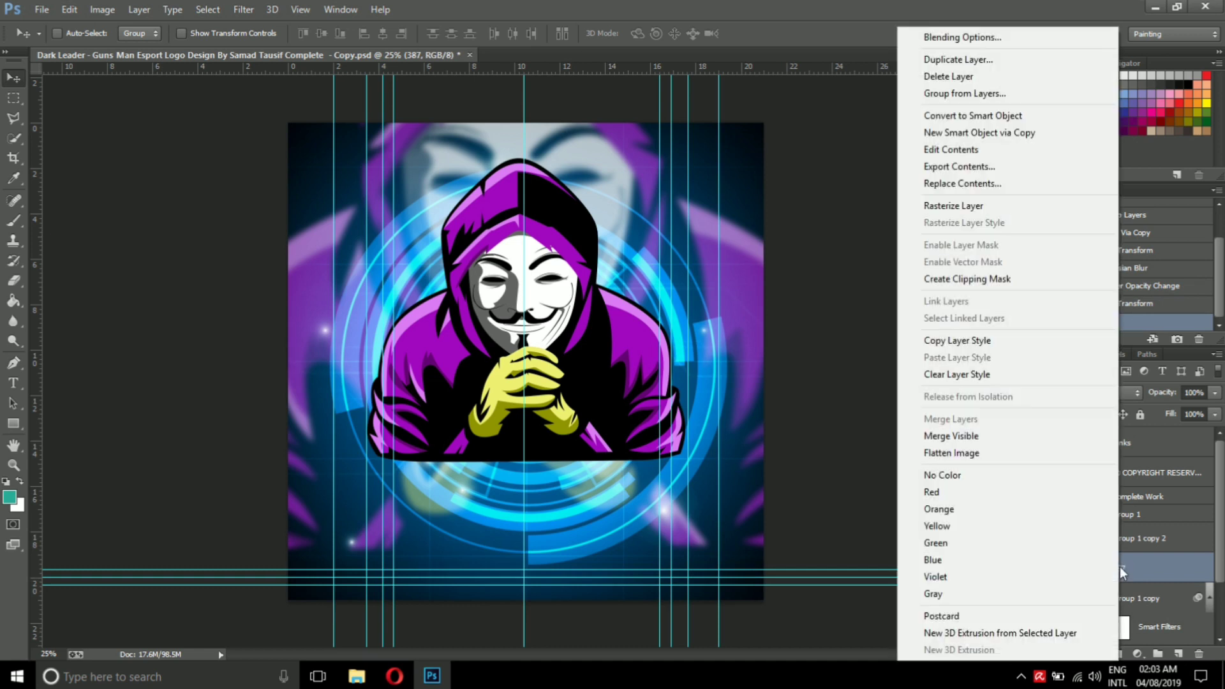
pyautogui.click(966, 208)
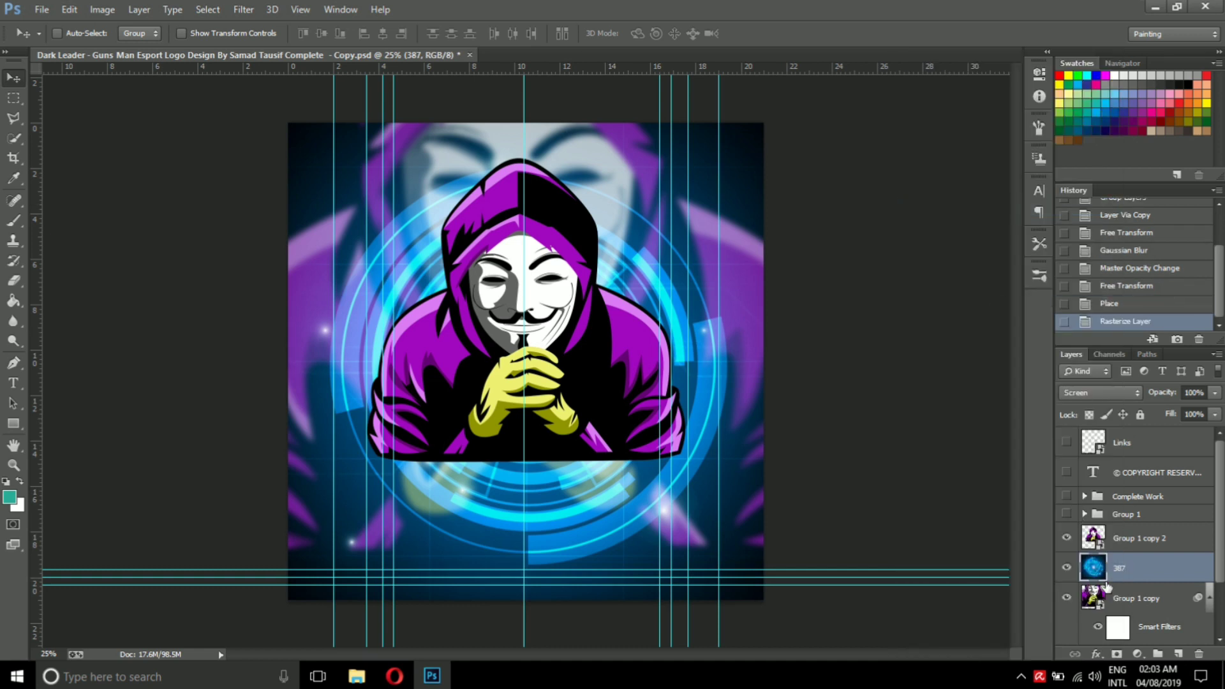
pyautogui.click(1119, 305)
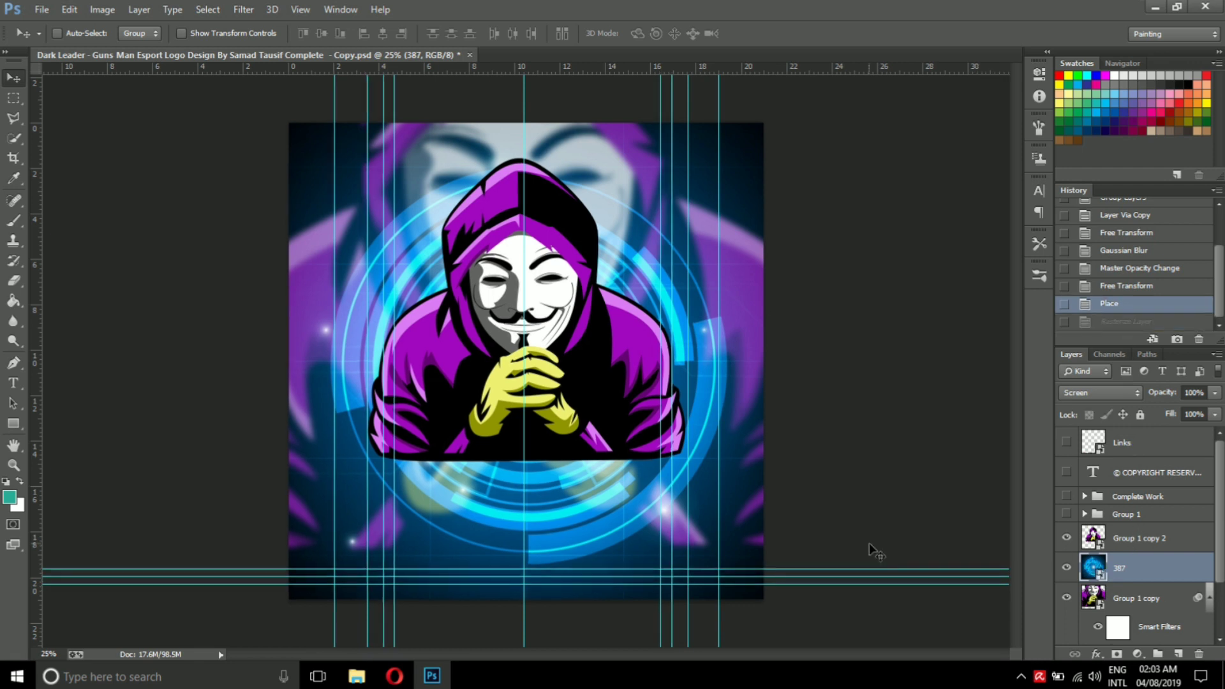
pyautogui.hotkey('ctrl', '-')
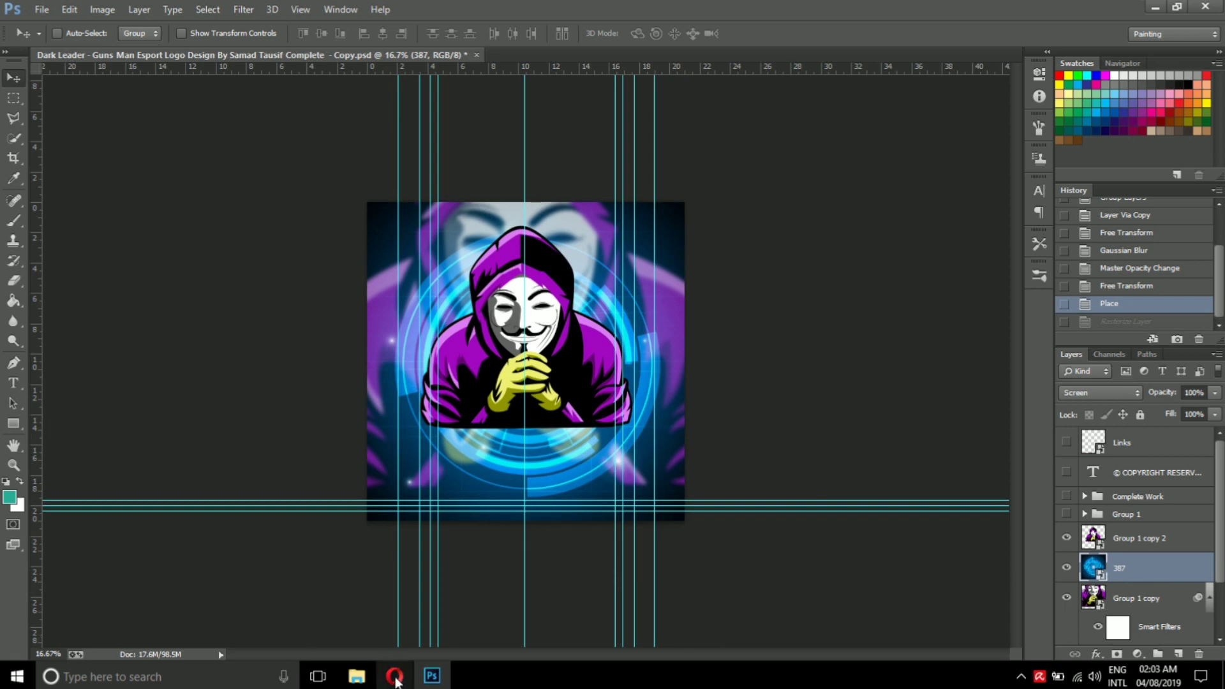
pyautogui.click(1091, 550)
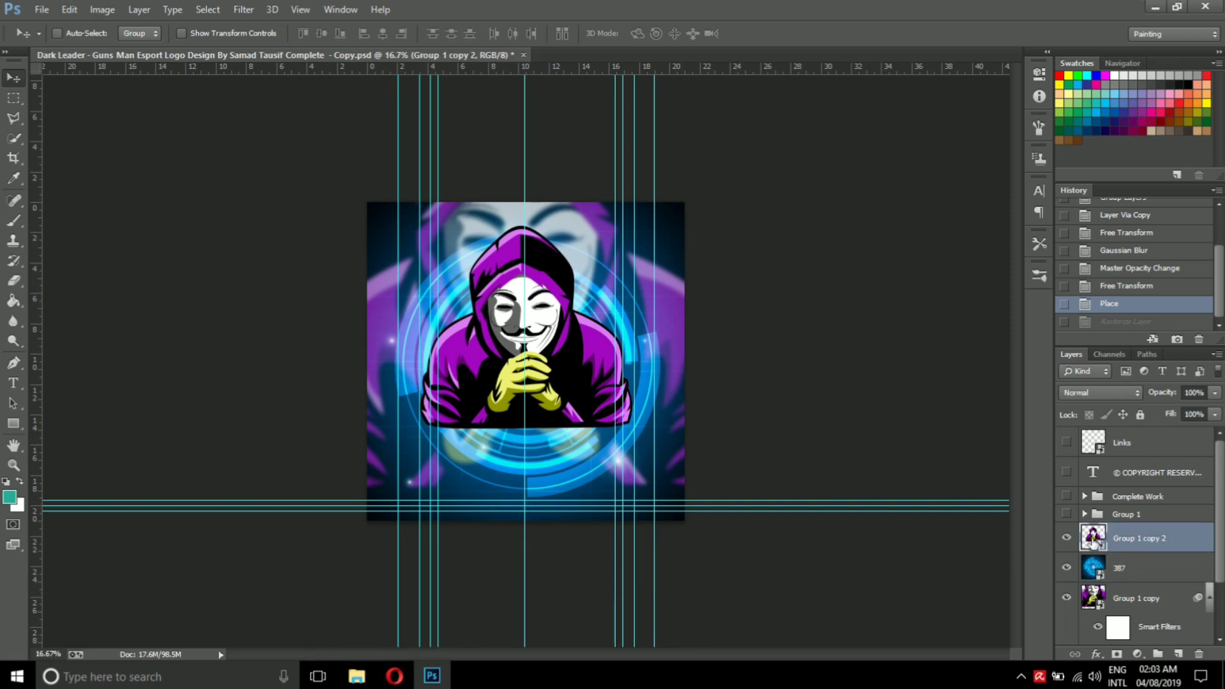
pyautogui.moveTo(1175, 569); pyautogui.dragTo(1156, 534)
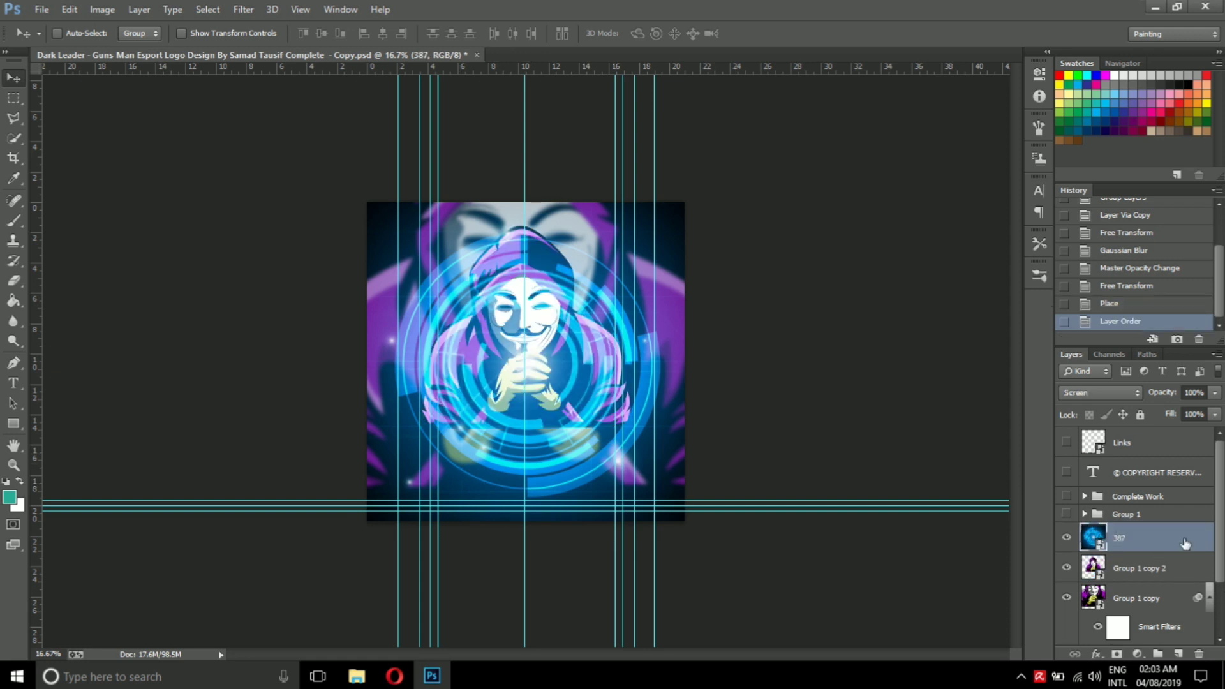
pyautogui.moveTo(1155, 542); pyautogui.dragTo(1159, 582)
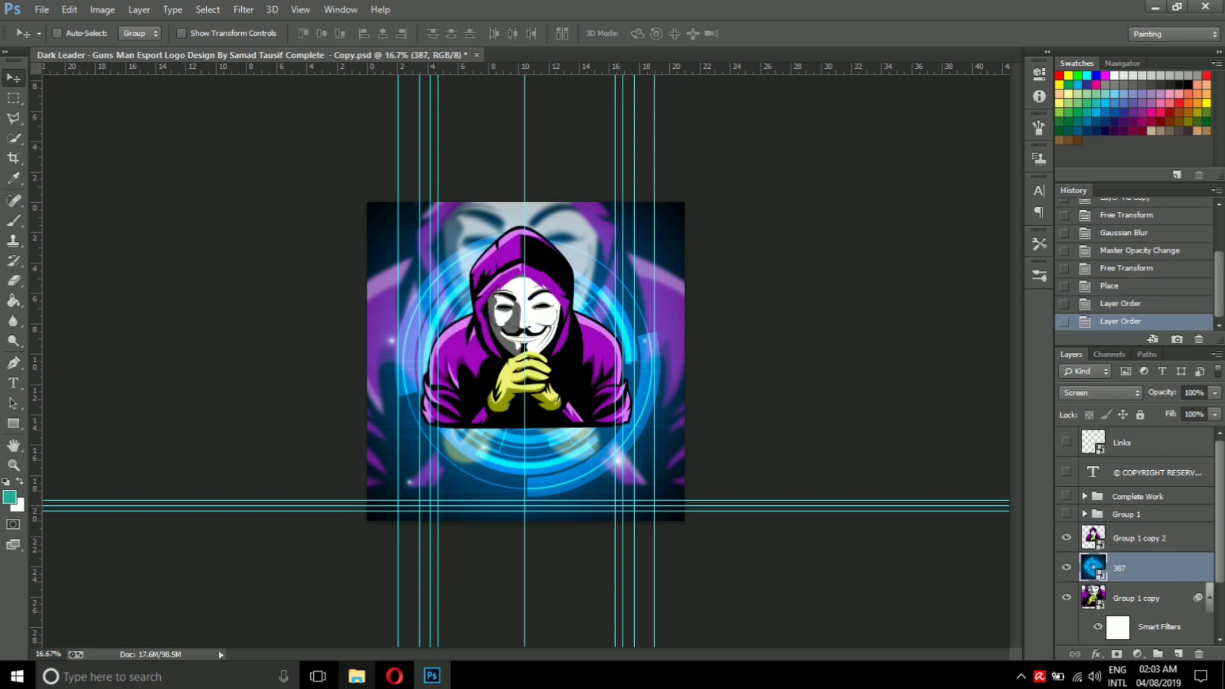
pyautogui.click(356, 676)
# Place the transparent smoke image, then enlarge it and position it lower behind the figure
pyautogui.moveTo(1078, 326)
pyautogui.mouseDown()
pyautogui.moveTo(477, 685)
pyautogui.moveTo(488, 429)
pyautogui.mouseUp()
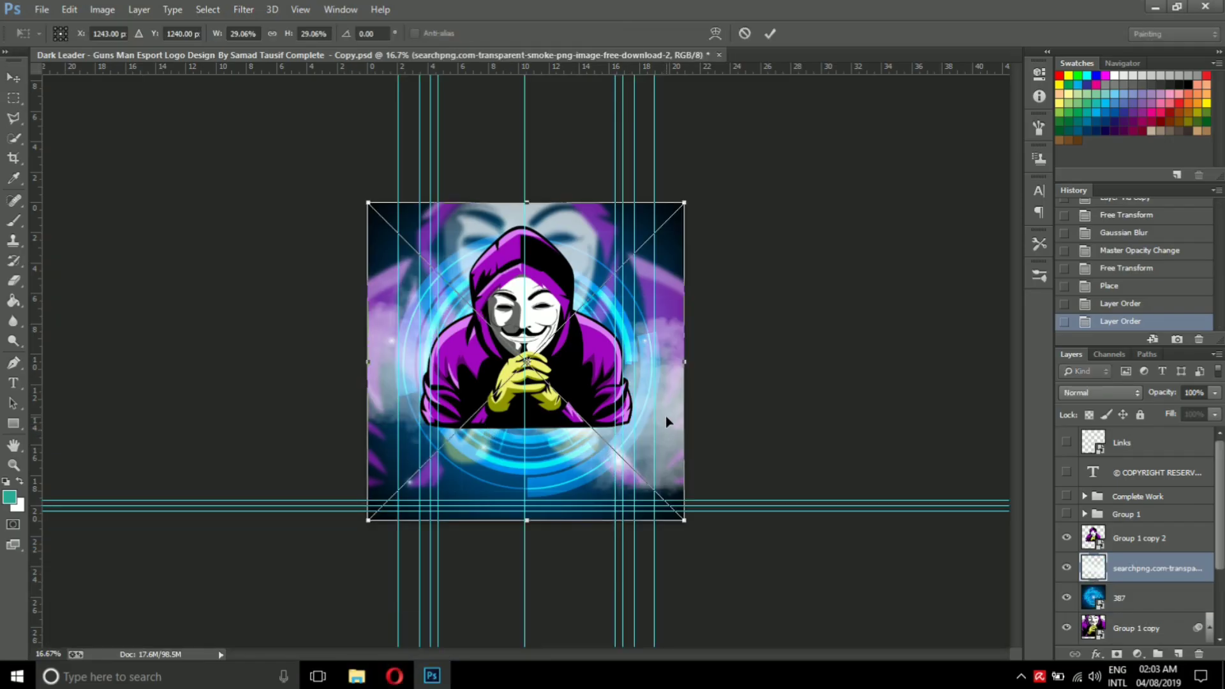
pyautogui.moveTo(665, 415); pyautogui.dragTo(672, 465)
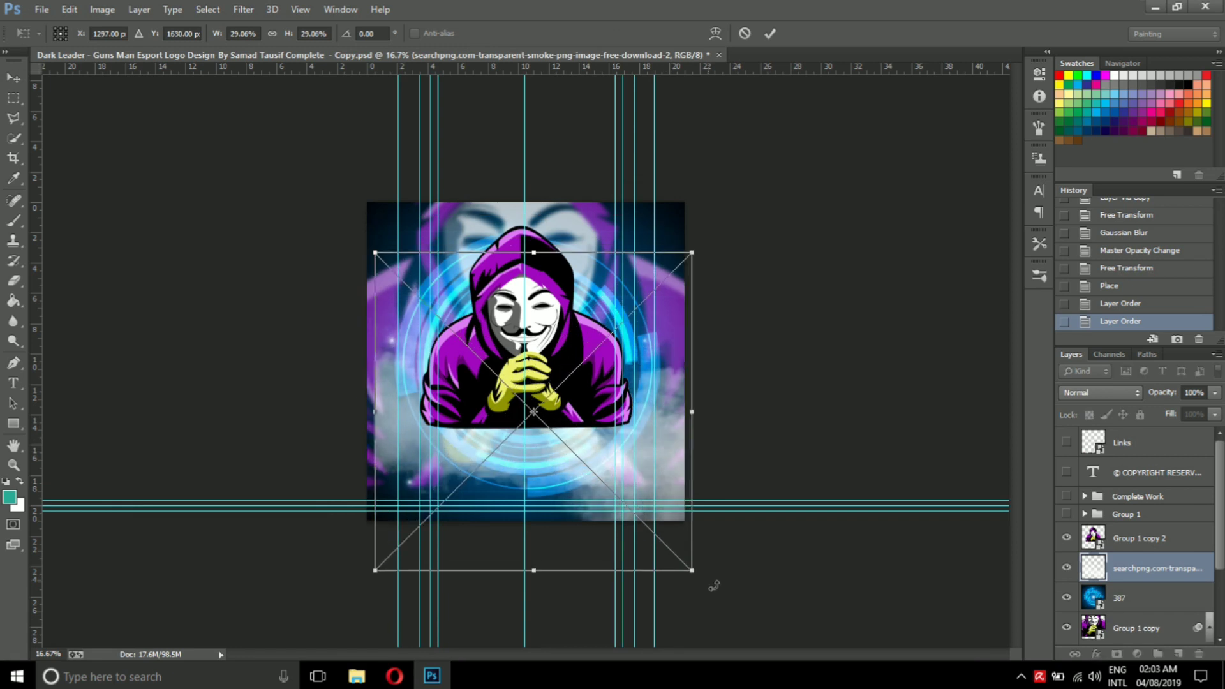
pyautogui.moveTo(698, 574); pyautogui.dragTo(812, 657)
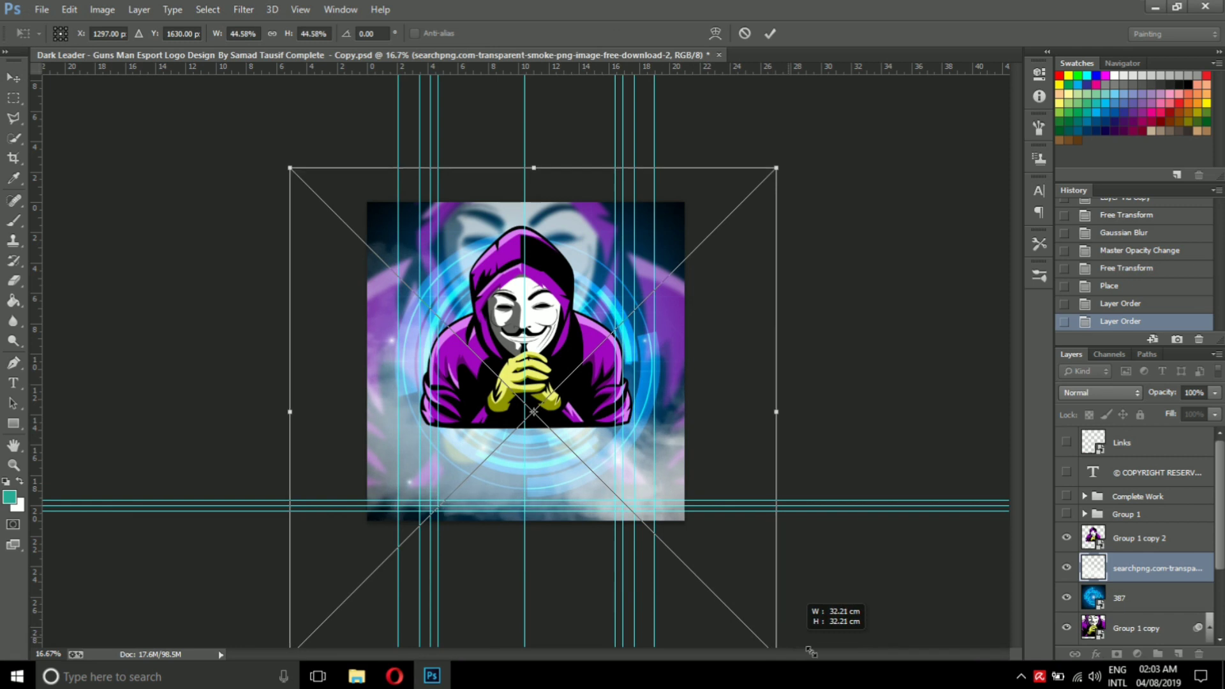
pyautogui.moveTo(707, 422)
pyautogui.mouseDown()
pyautogui.moveTo(704, 445)
pyautogui.moveTo(703, 434)
pyautogui.mouseUp()
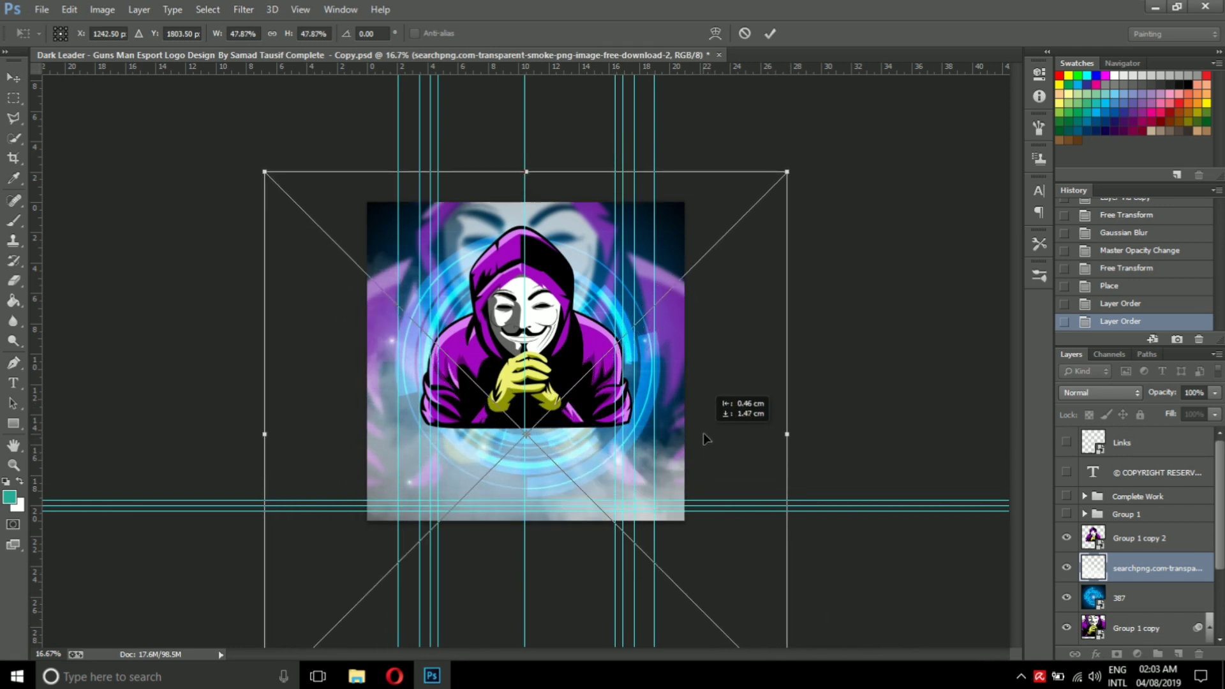
pyautogui.press('Return')
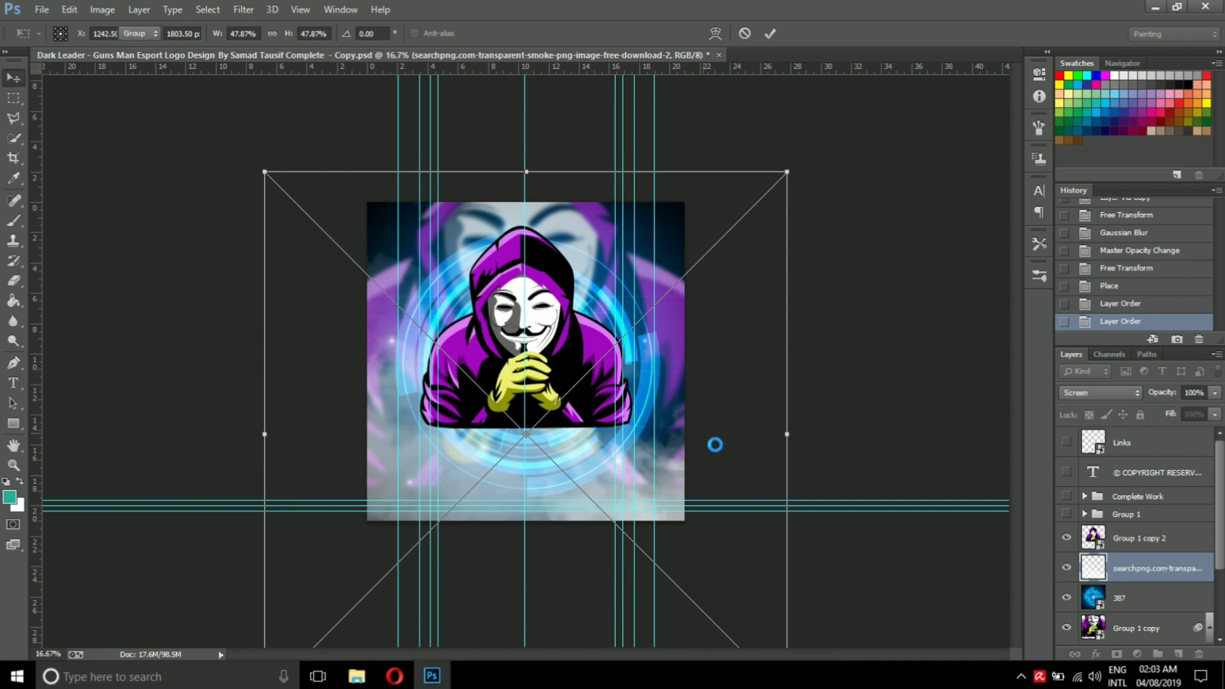
# Set the smoke layer's opacity to 50% and scale it down slightly, to about 43%
pyautogui.click(1213, 399)
pyautogui.click(1195, 393)
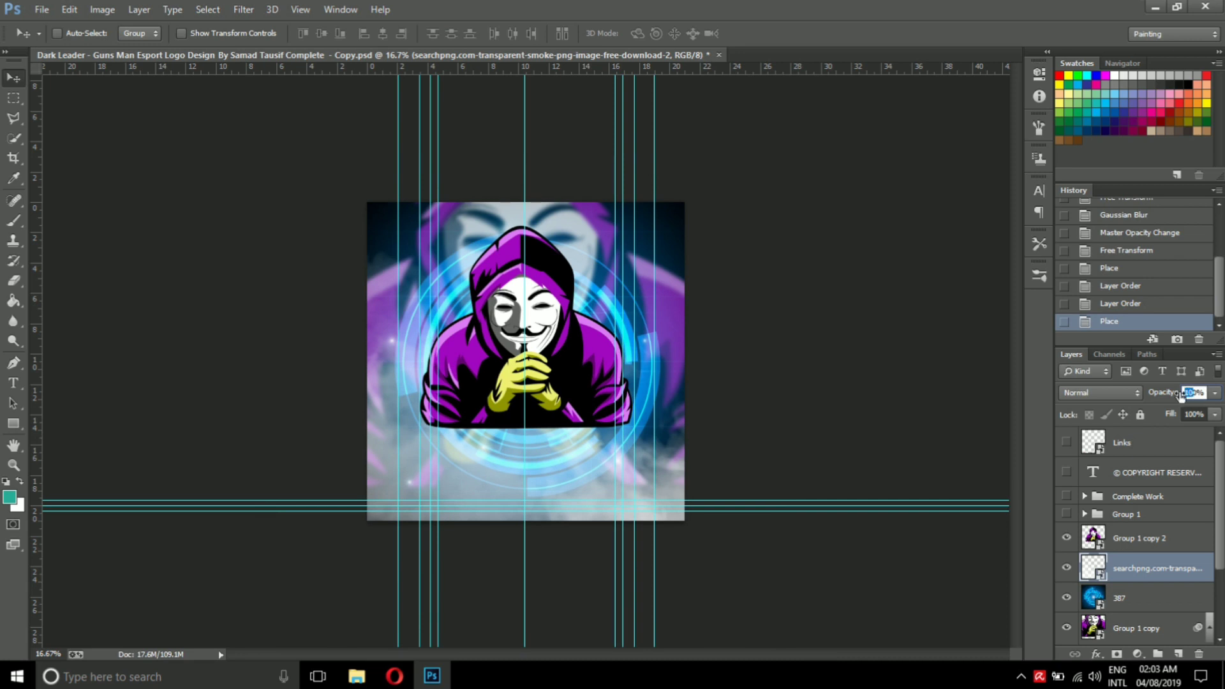
pyautogui.write('50')
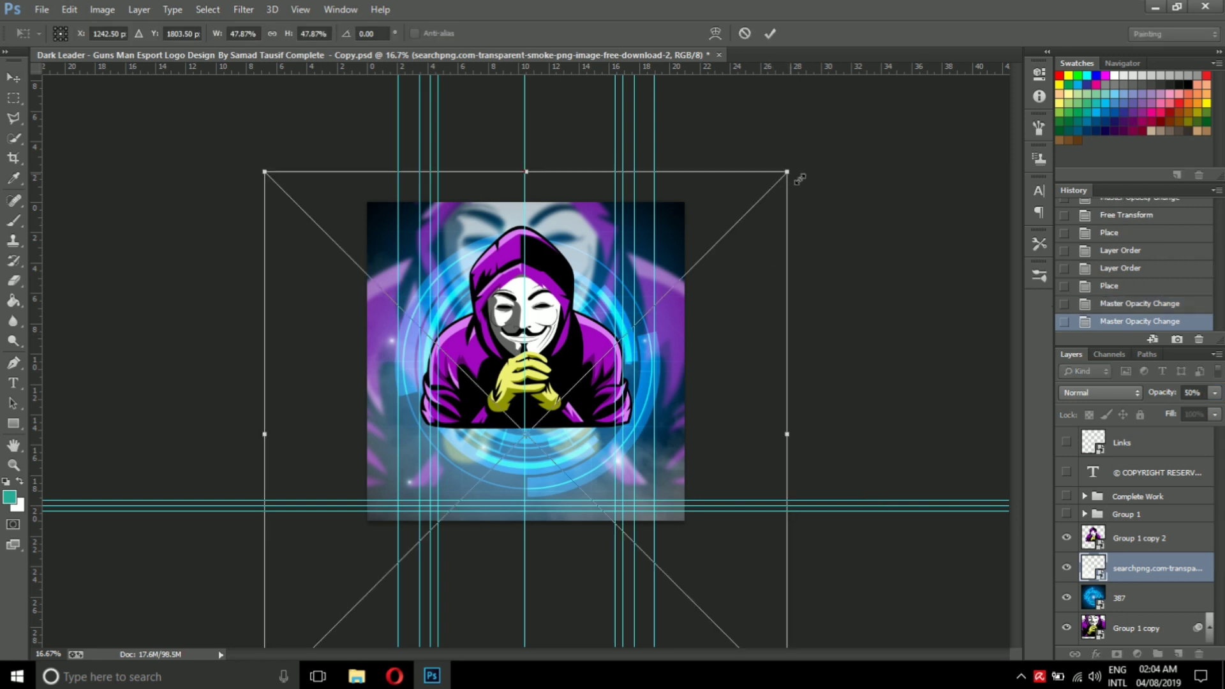
pyautogui.moveTo(787, 172); pyautogui.dragTo(768, 205)
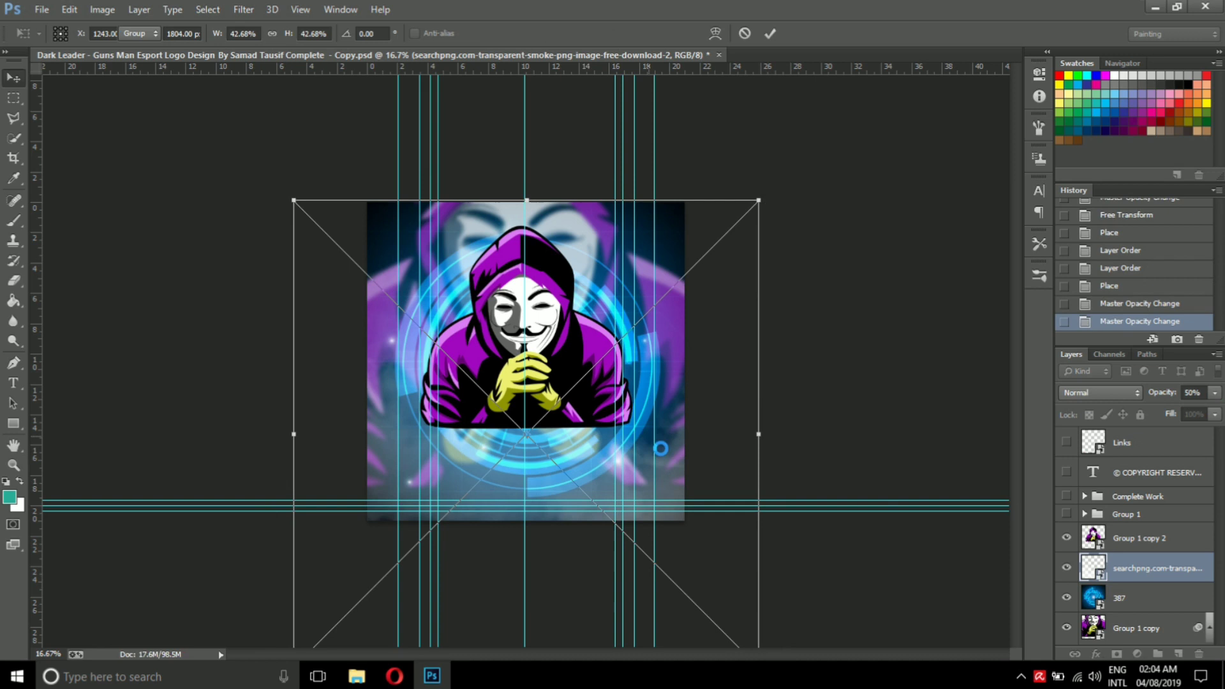
pyautogui.press('Return')
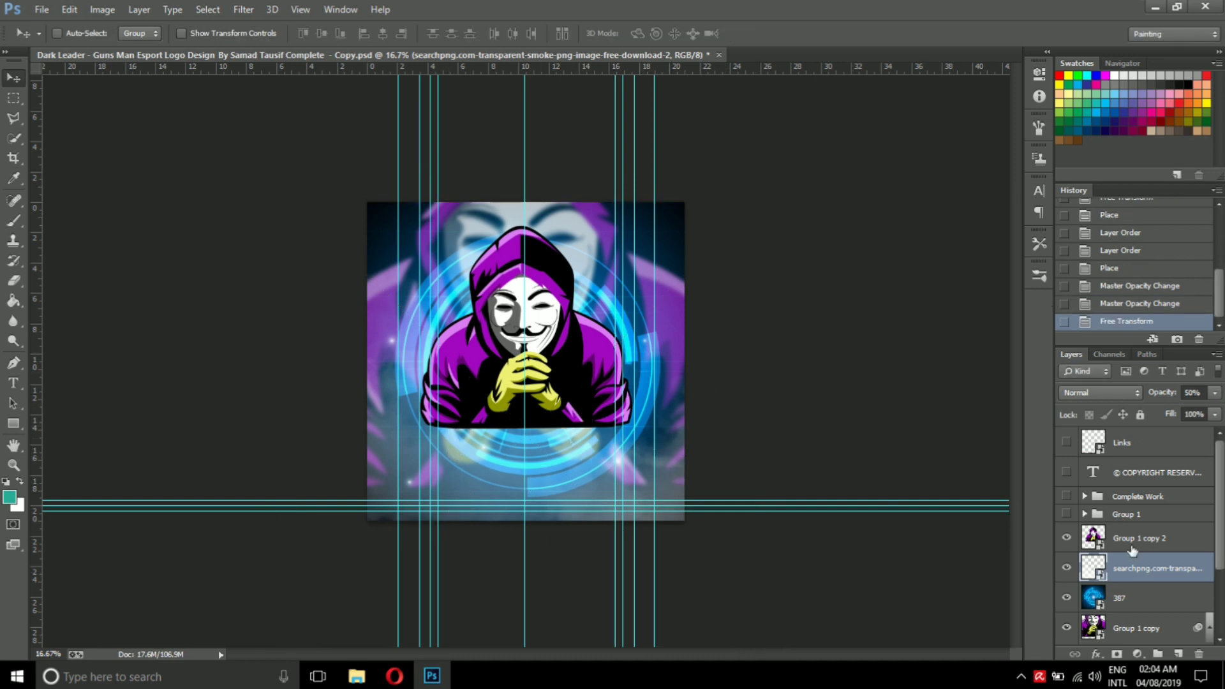
# Add a new layer above Group 1 copy 2, draw a text box, and choose the Sheeping Dogs font
pyautogui.click(1132, 540)
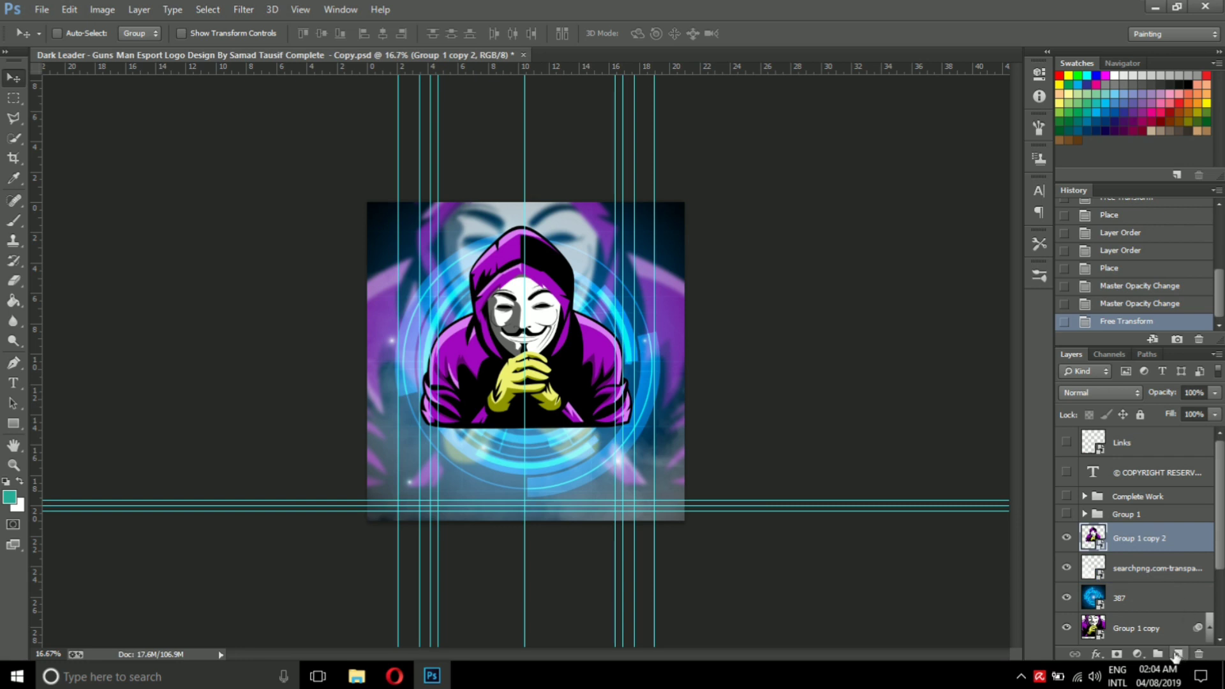
pyautogui.click(1178, 654)
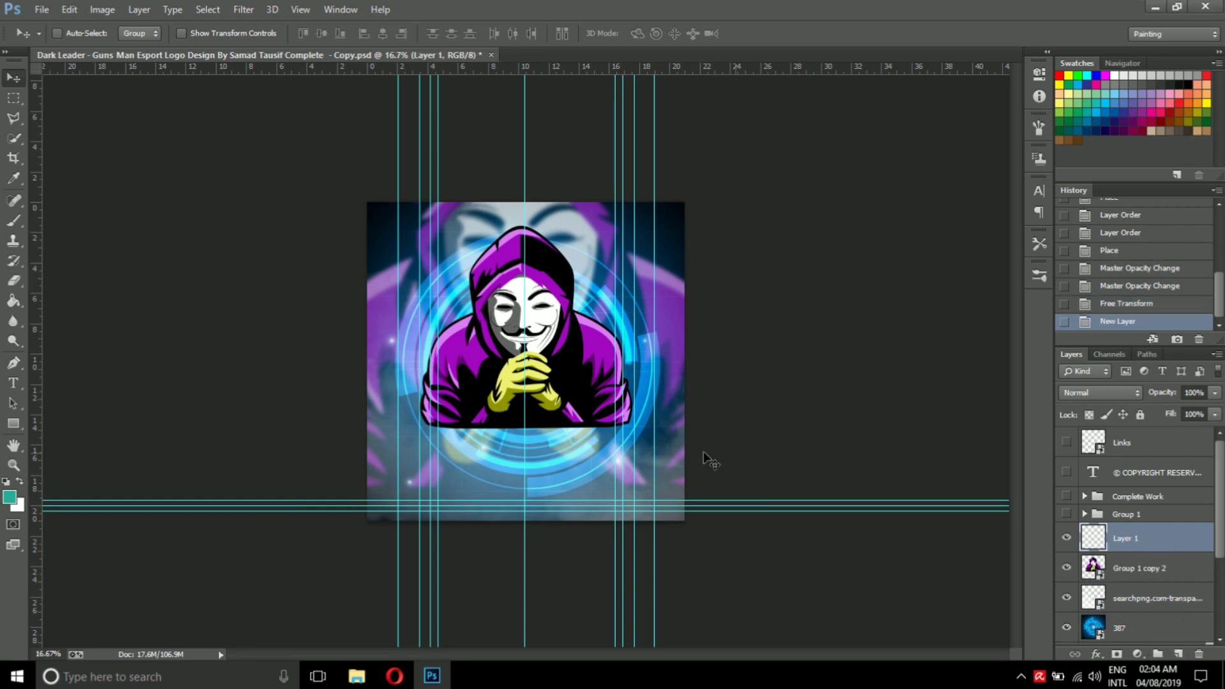
pyautogui.click(14, 383)
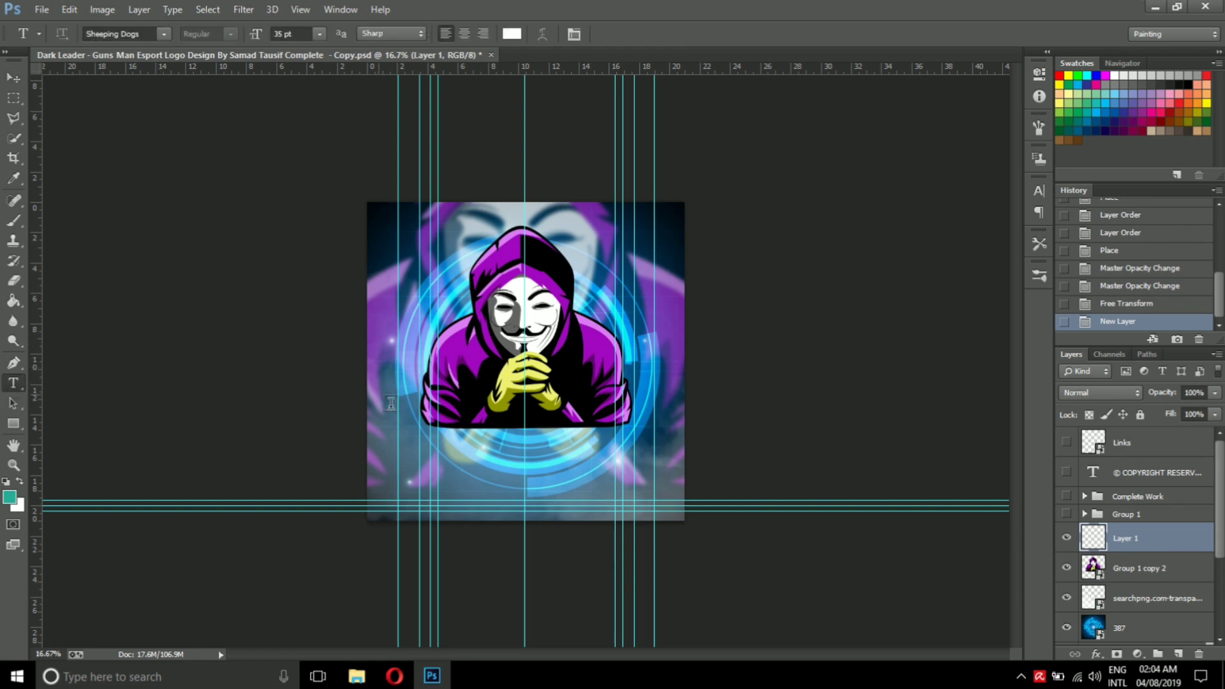
pyautogui.moveTo(391, 400); pyautogui.dragTo(659, 476)
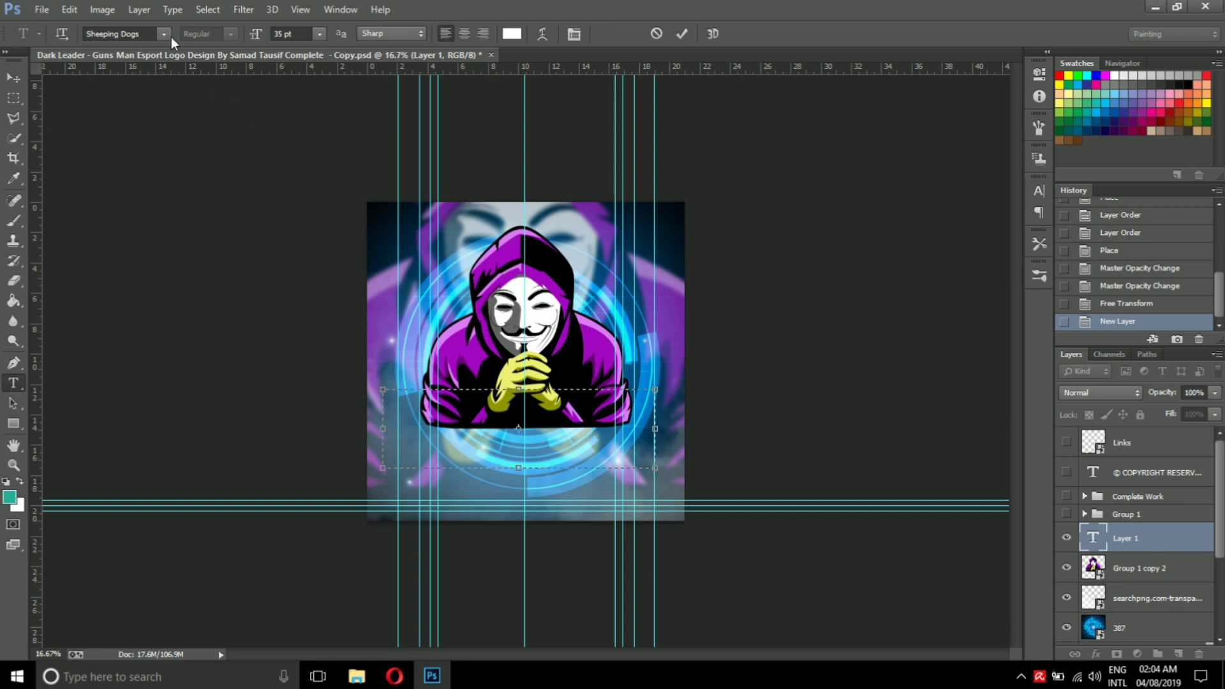
pyautogui.click(170, 36)
pyautogui.scroll(-5, 204, 160)
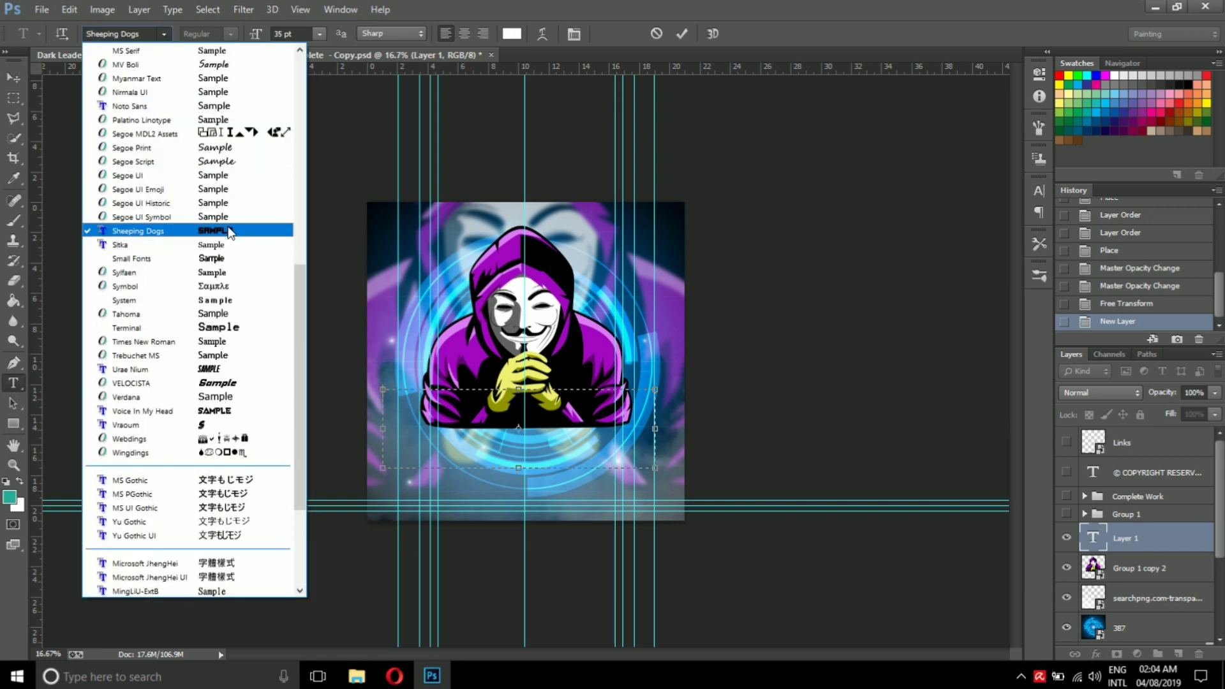
pyautogui.click(229, 234)
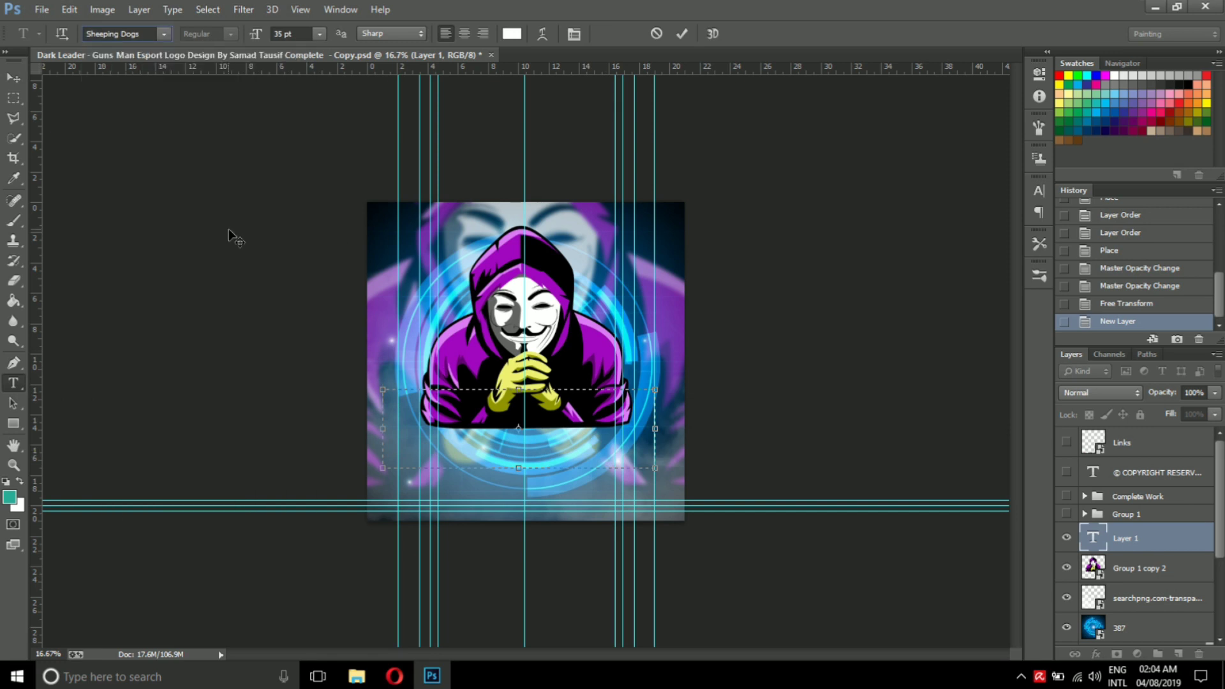
# Replace the placeholder text with HAKER and shrink the text box to fit the word
pyautogui.hotkey('ctrl', '+')
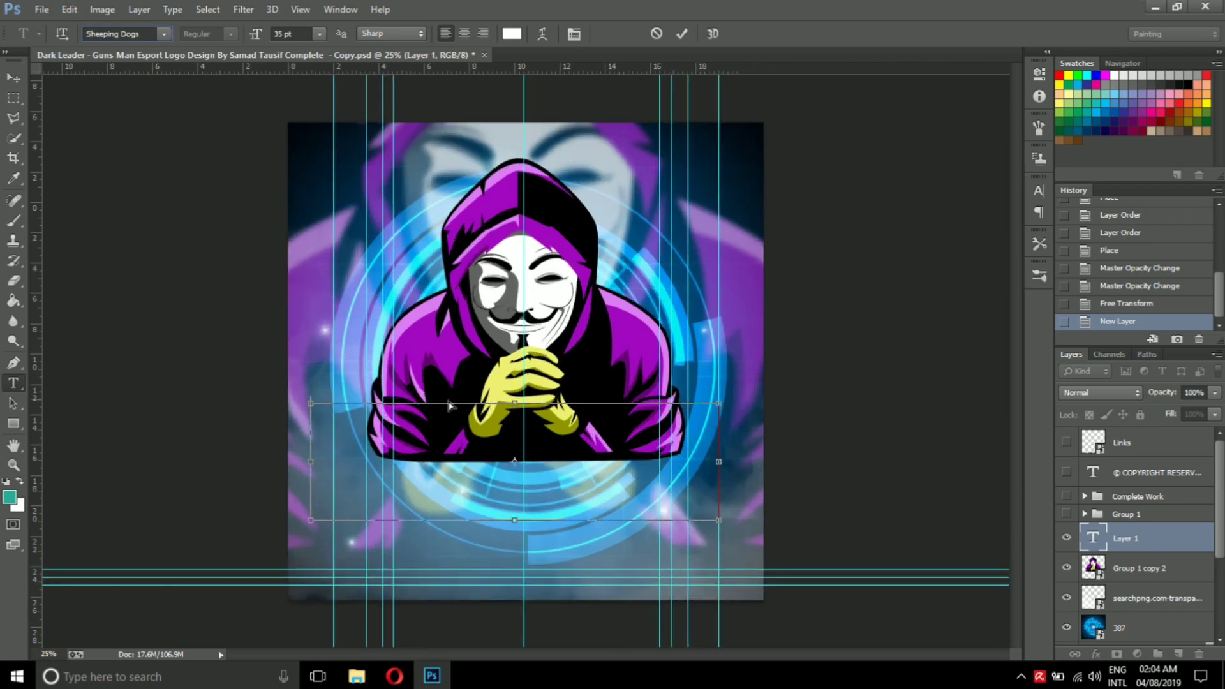
pyautogui.hotkey('ctrl', '+')
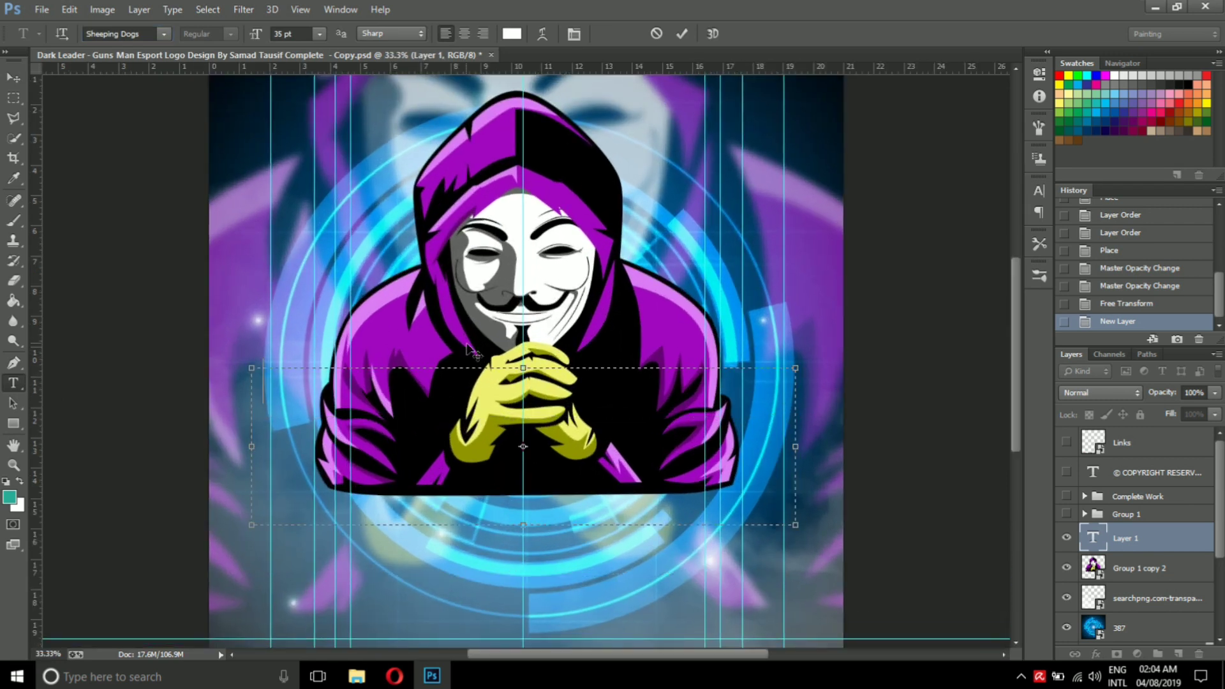
pyautogui.hotkey('ctrl', 'a')
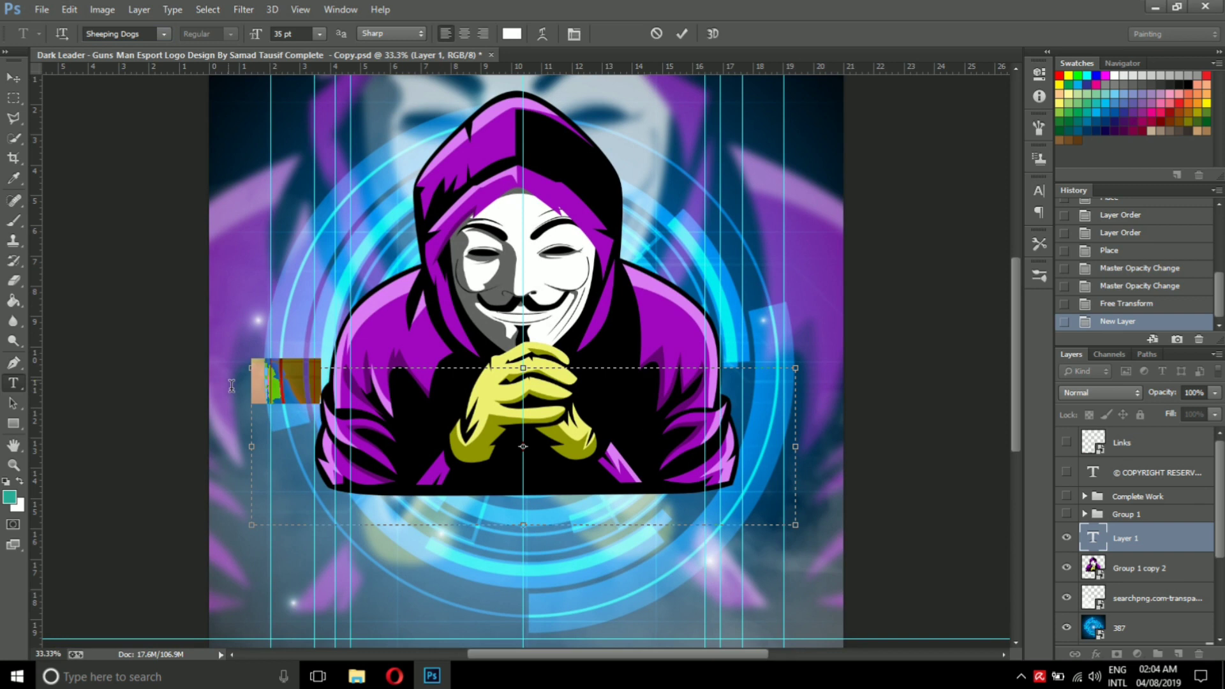
pyautogui.press('BackSpace')
pyautogui.write('HAKER')
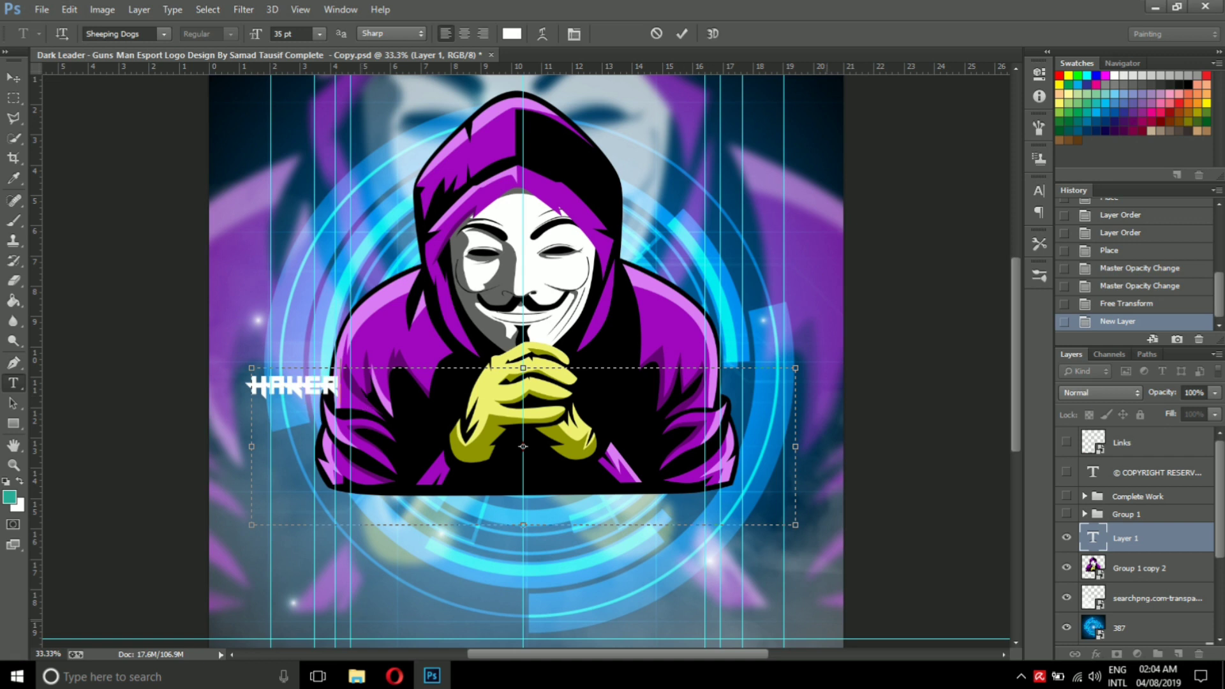
pyautogui.moveTo(795, 524); pyautogui.dragTo(368, 412)
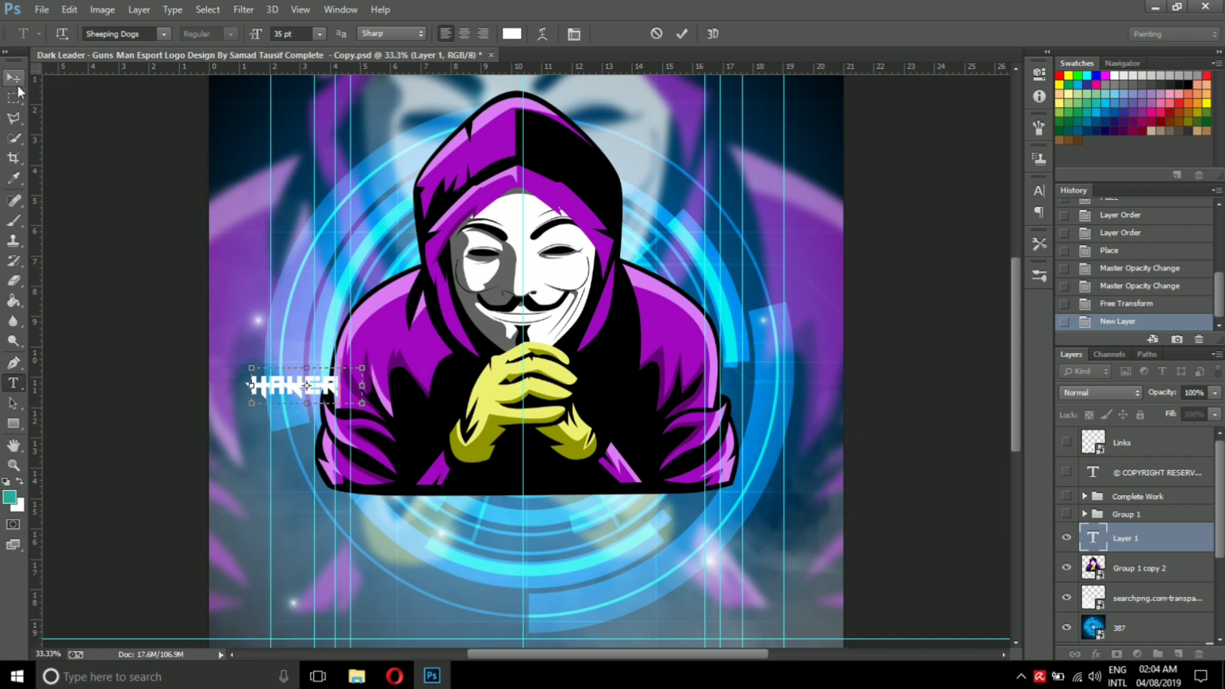
pyautogui.click(19, 90)
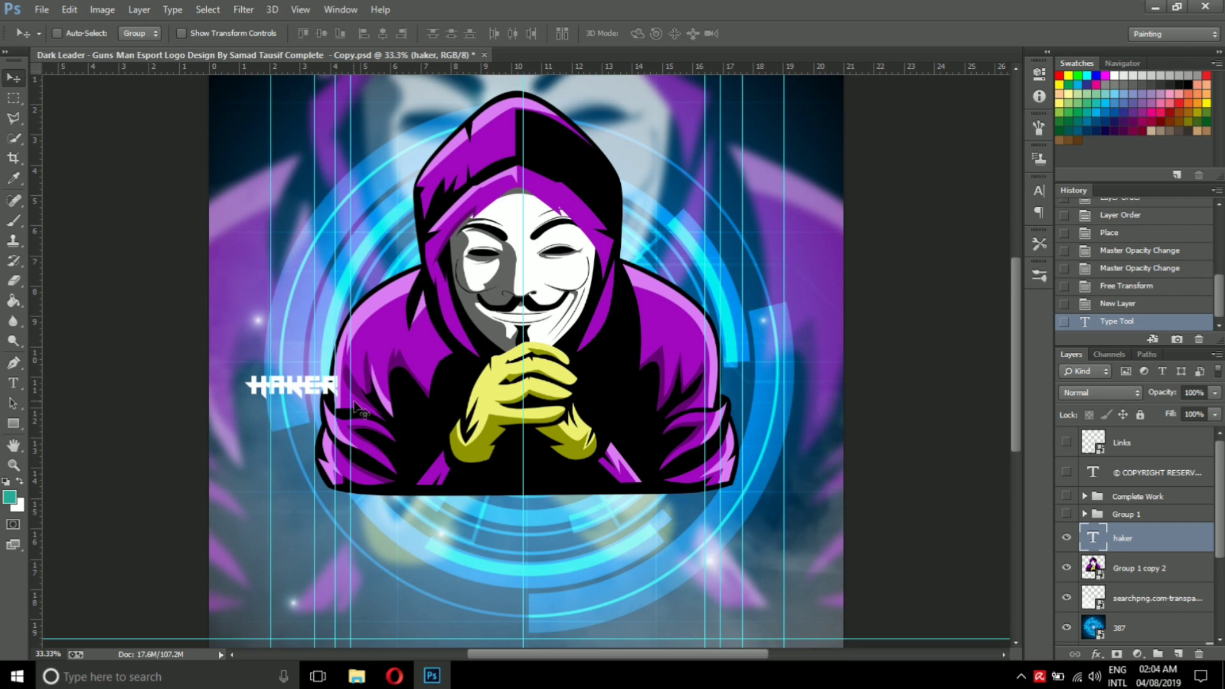
# Try enlarging HAKER, revert it to its original size, and review its character settings
pyautogui.hotkey('ctrl', 't')
pyautogui.moveTo(361, 404); pyautogui.dragTo(419, 420)
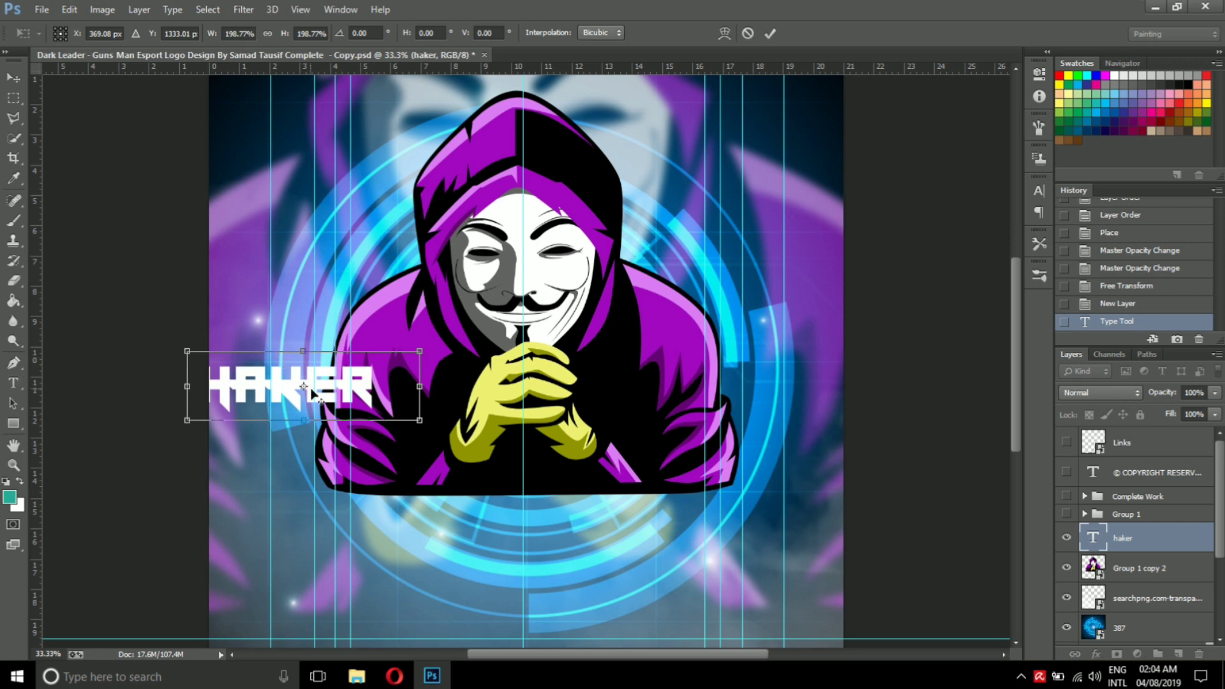
pyautogui.press('Return')
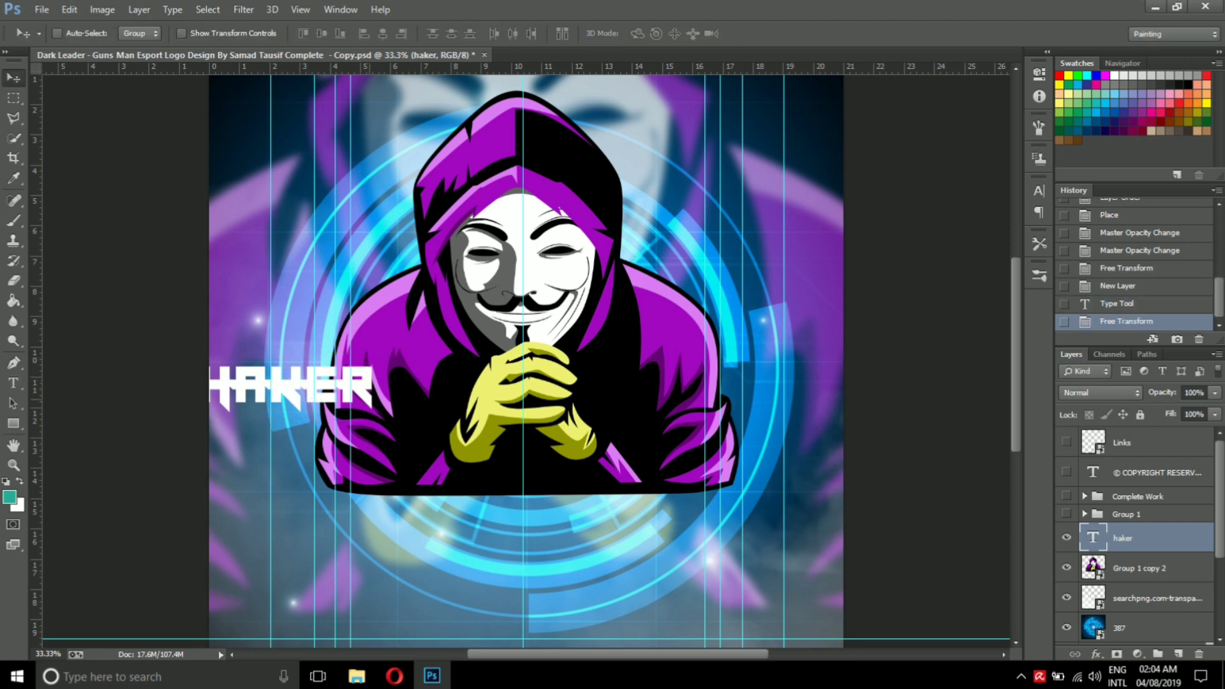
pyautogui.click(1136, 309)
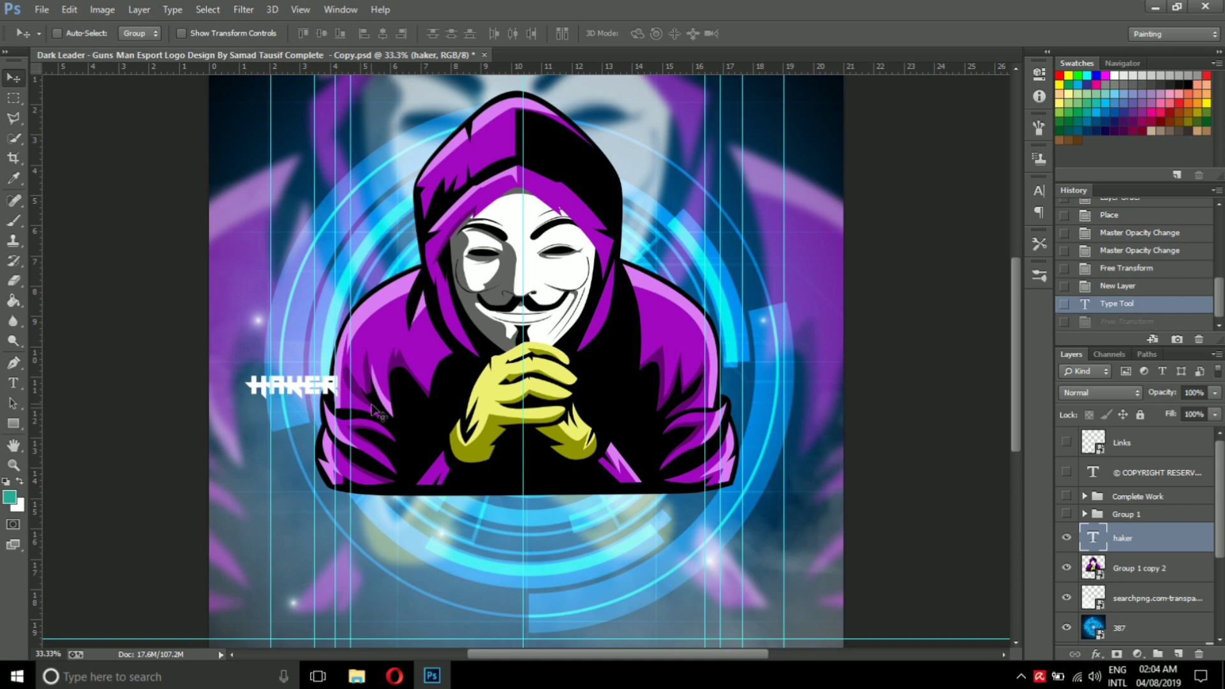
pyautogui.click(12, 383)
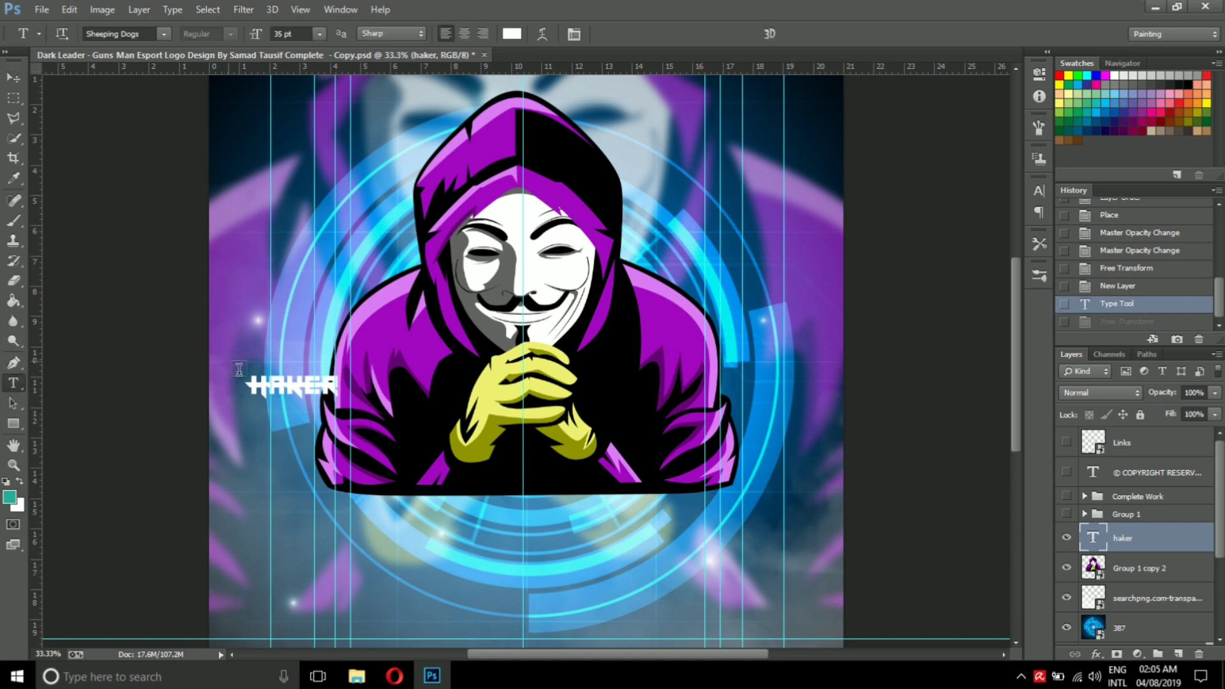
pyautogui.doubleClick(289, 389)
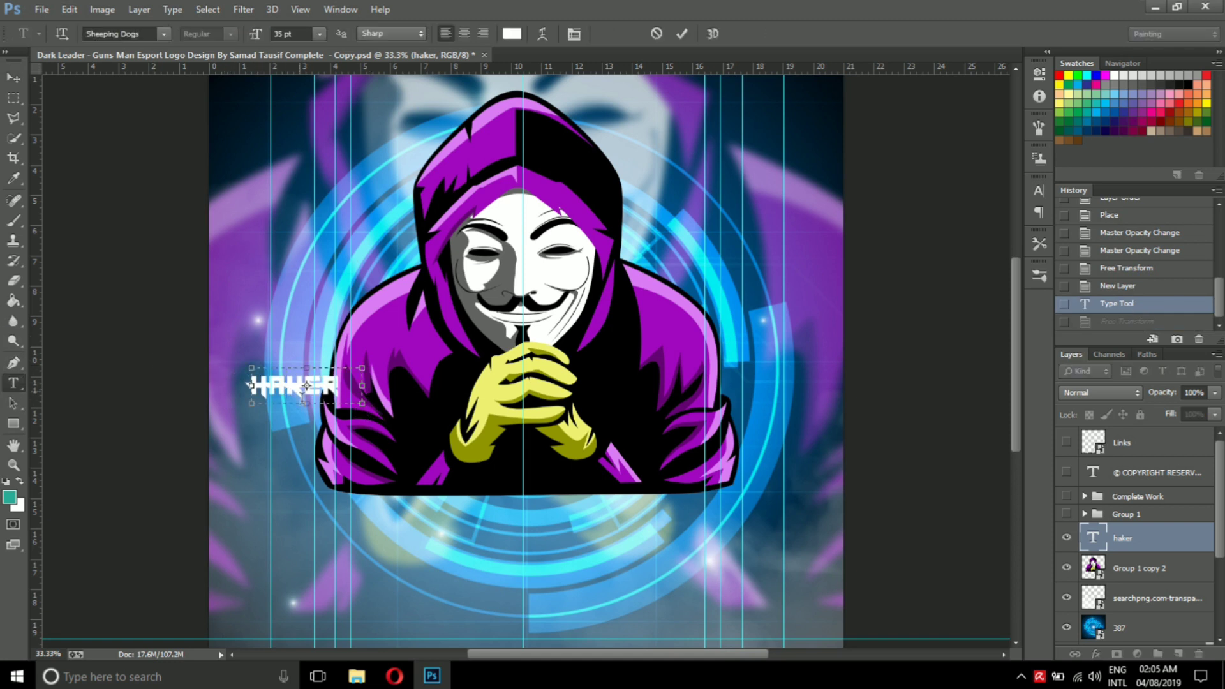
pyautogui.hotkey('ctrl', 't')
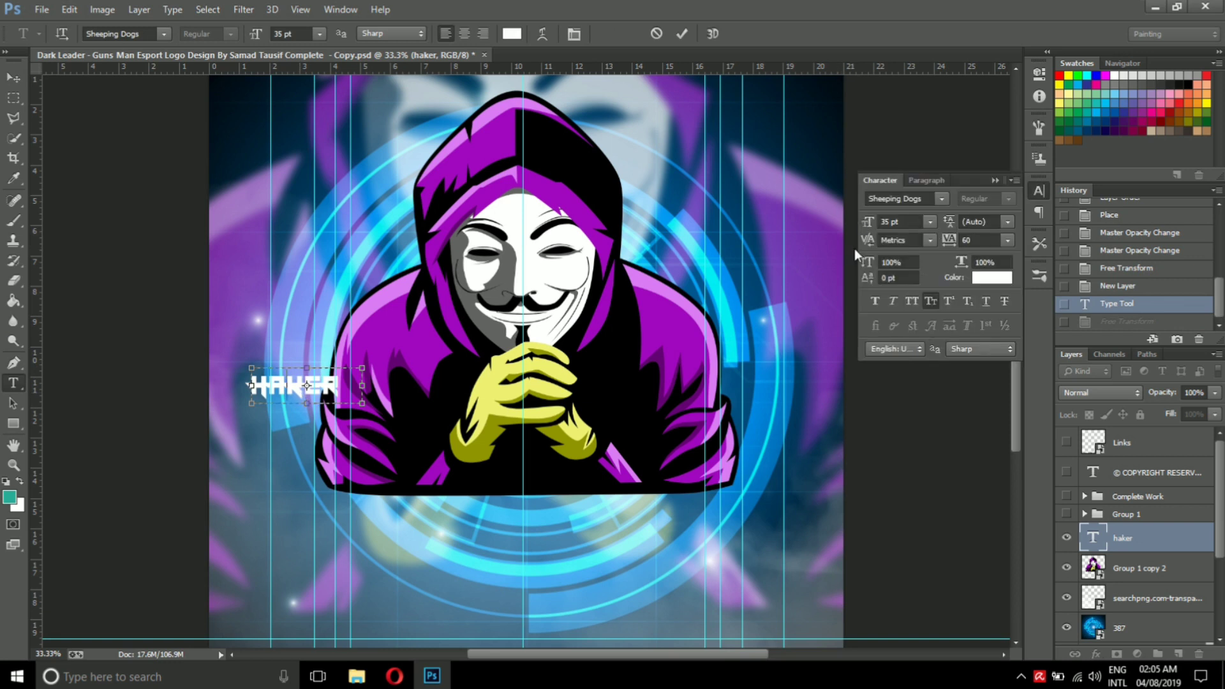
pyautogui.click(13, 77)
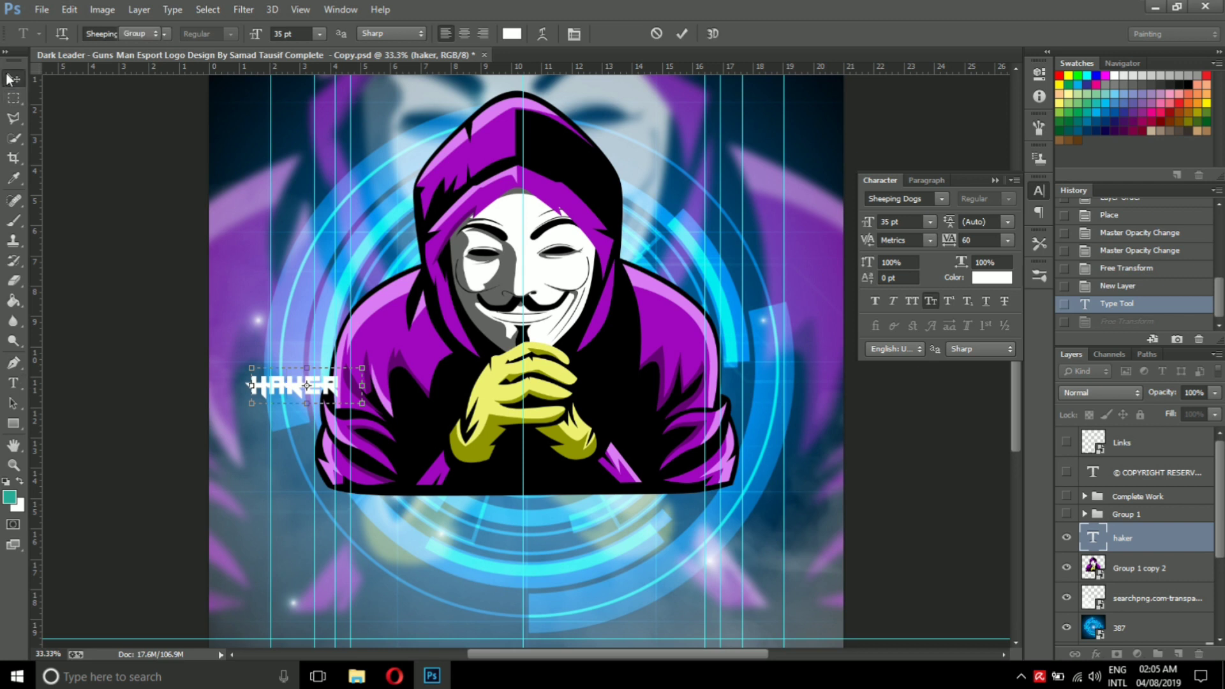
pyautogui.click(997, 180)
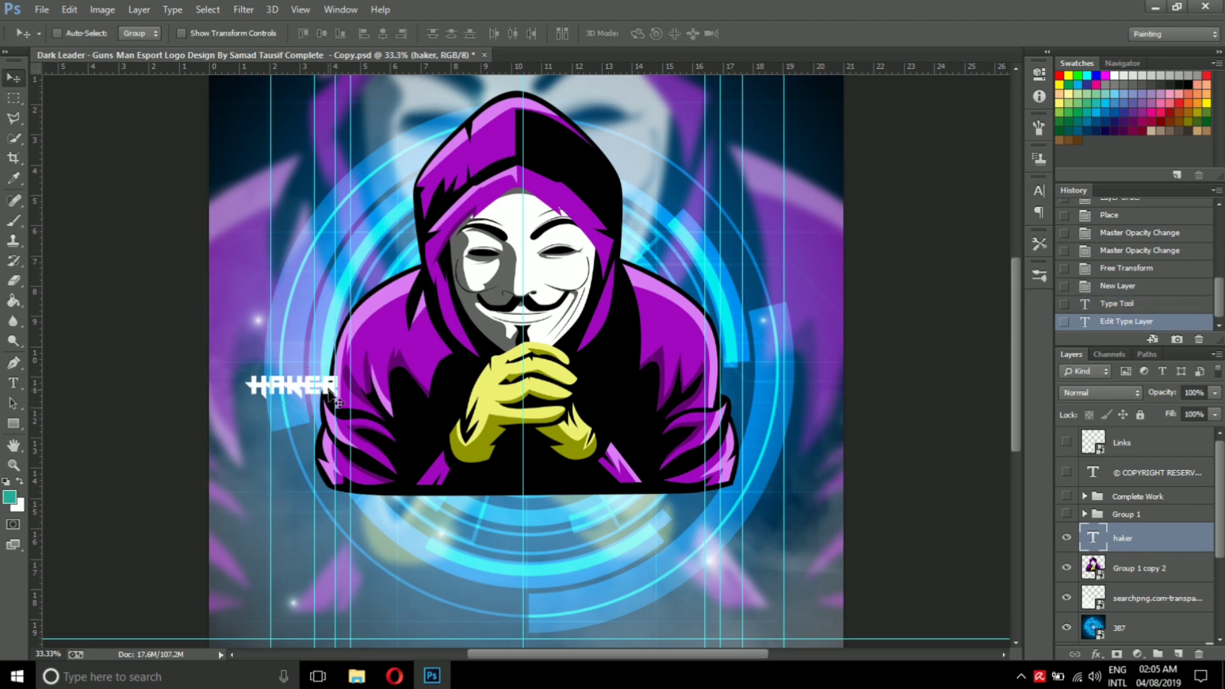
# Enlarge HAKER to about 380% and place it just below the figure's clasped hands
pyautogui.hotkey('ctrl', 't')
pyautogui.moveTo(375, 407)
pyautogui.mouseDown()
pyautogui.moveTo(419, 450)
pyautogui.moveTo(340, 458)
pyautogui.moveTo(531, 527)
pyautogui.mouseUp()
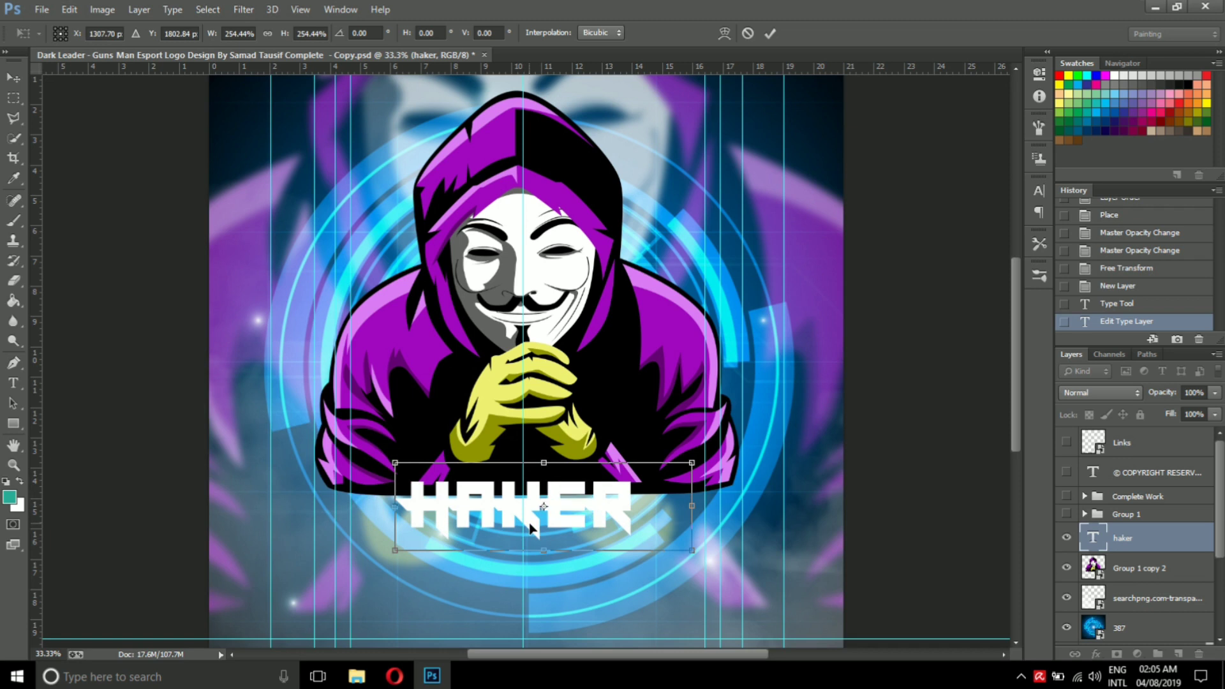
pyautogui.hotkey('ctrl', '-')
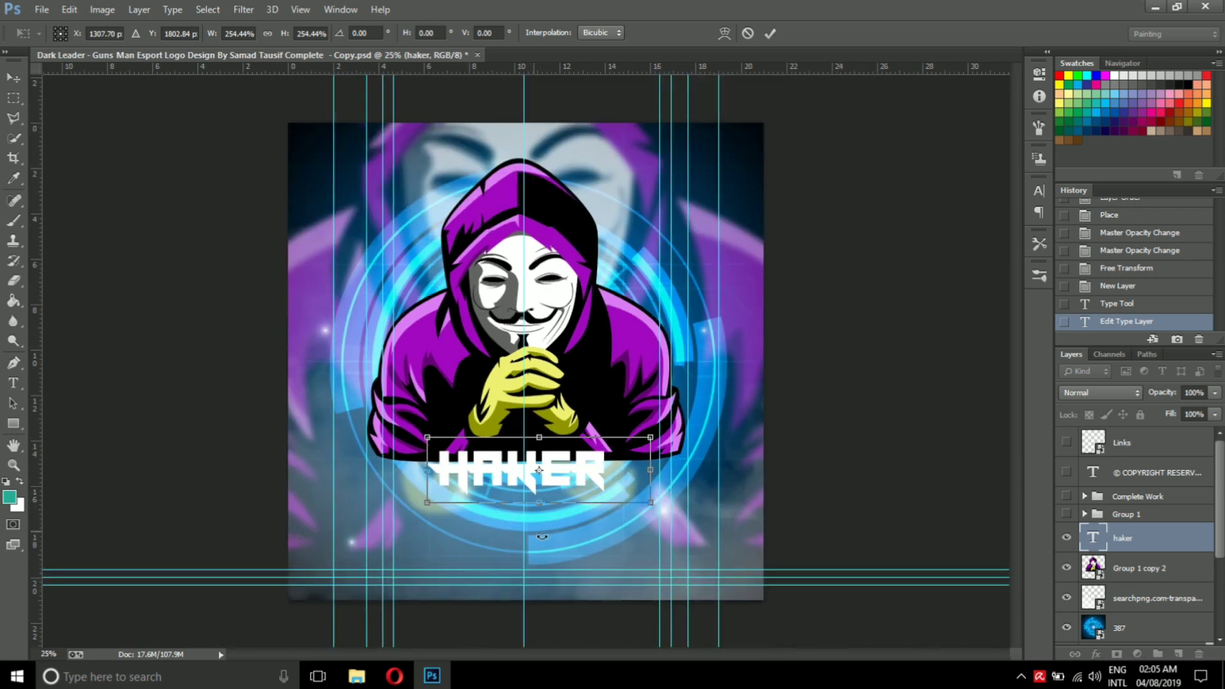
pyautogui.moveTo(652, 504); pyautogui.dragTo(704, 547)
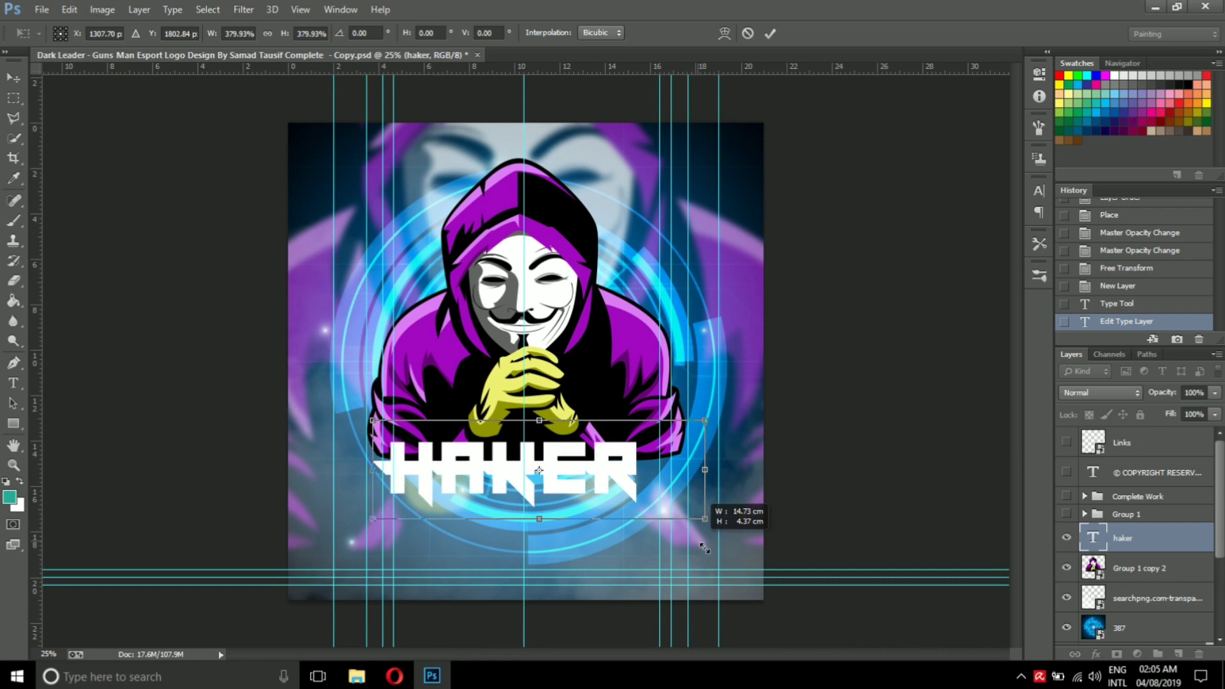
pyautogui.moveTo(604, 477); pyautogui.dragTo(624, 495)
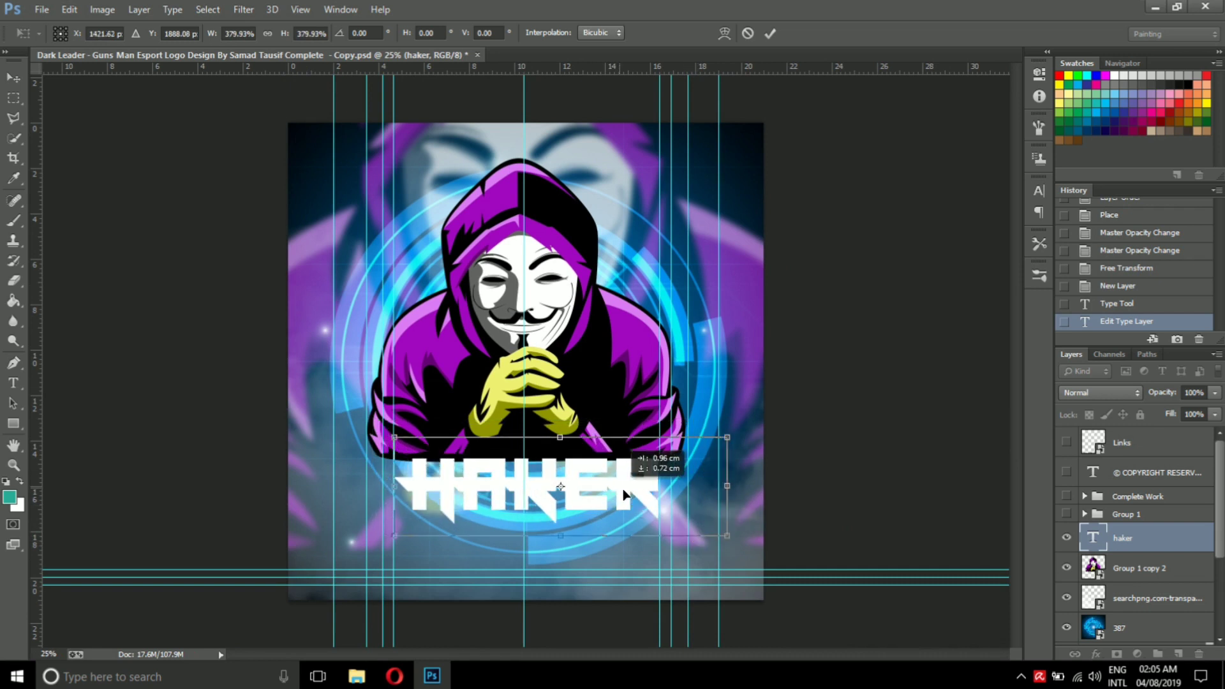
pyautogui.press('Return')
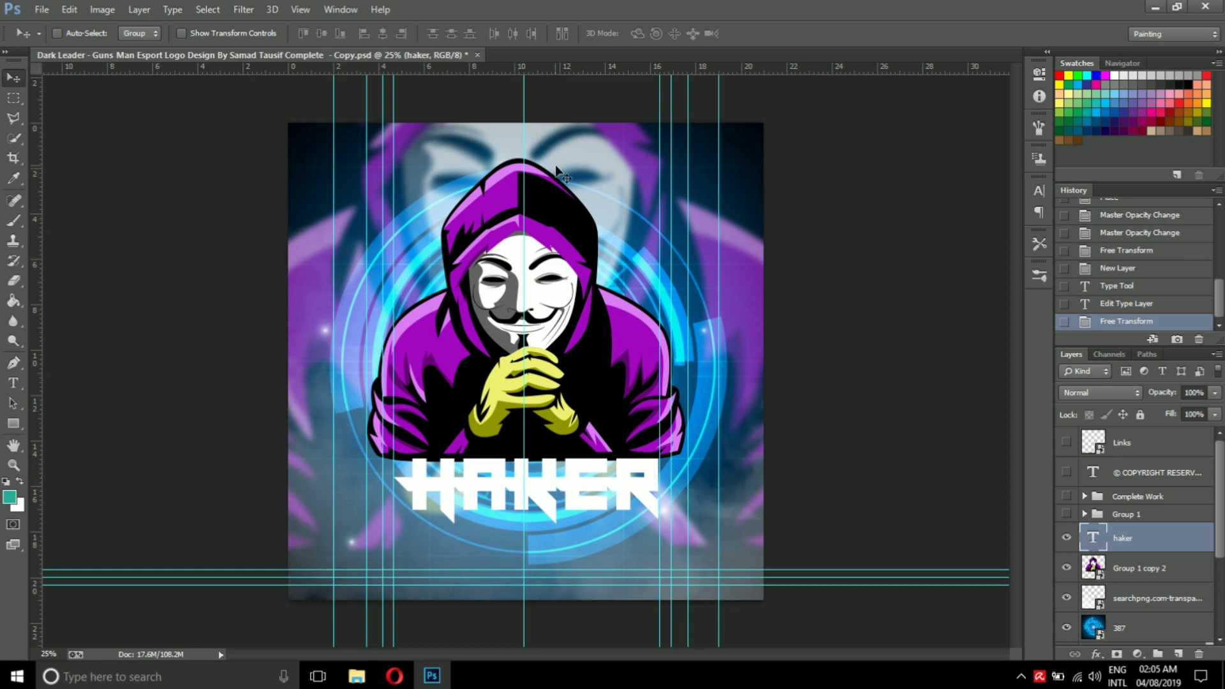
# Put guides at HAKER's top and just below its bottom, then make a copy of the haker layer
pyautogui.moveTo(568, 72)
pyautogui.mouseDown()
pyautogui.moveTo(585, 139)
pyautogui.moveTo(597, 442)
pyautogui.mouseUp()
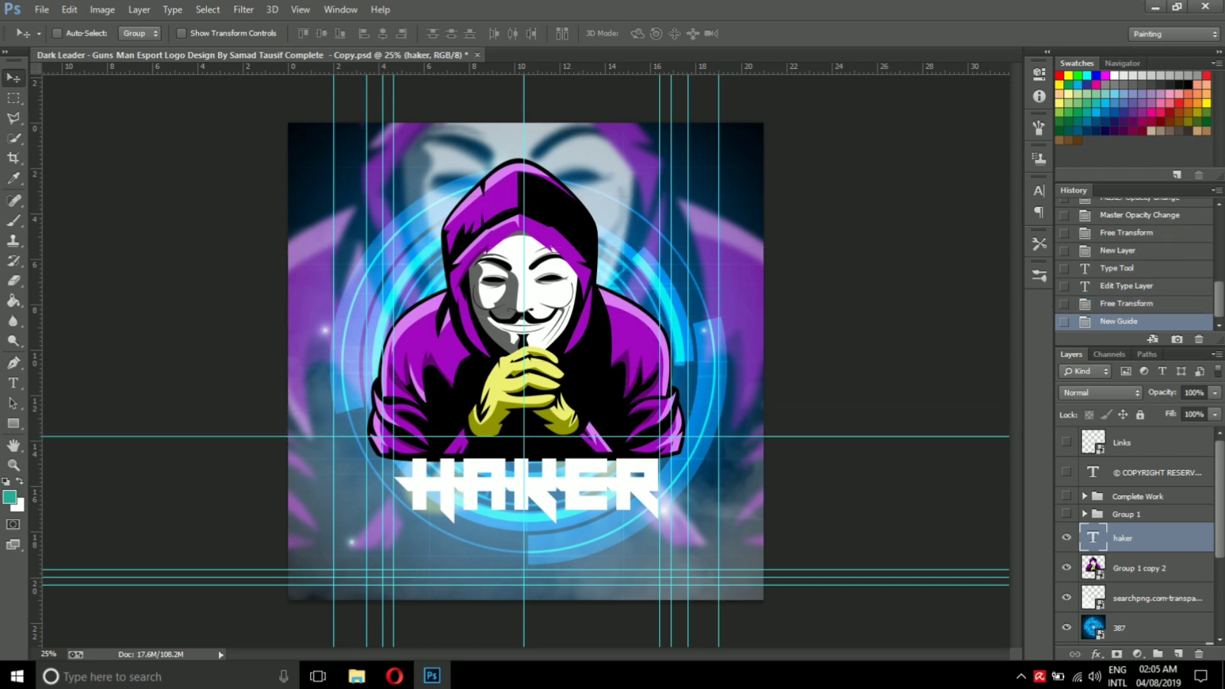
pyautogui.moveTo(534, 70); pyautogui.dragTo(548, 541)
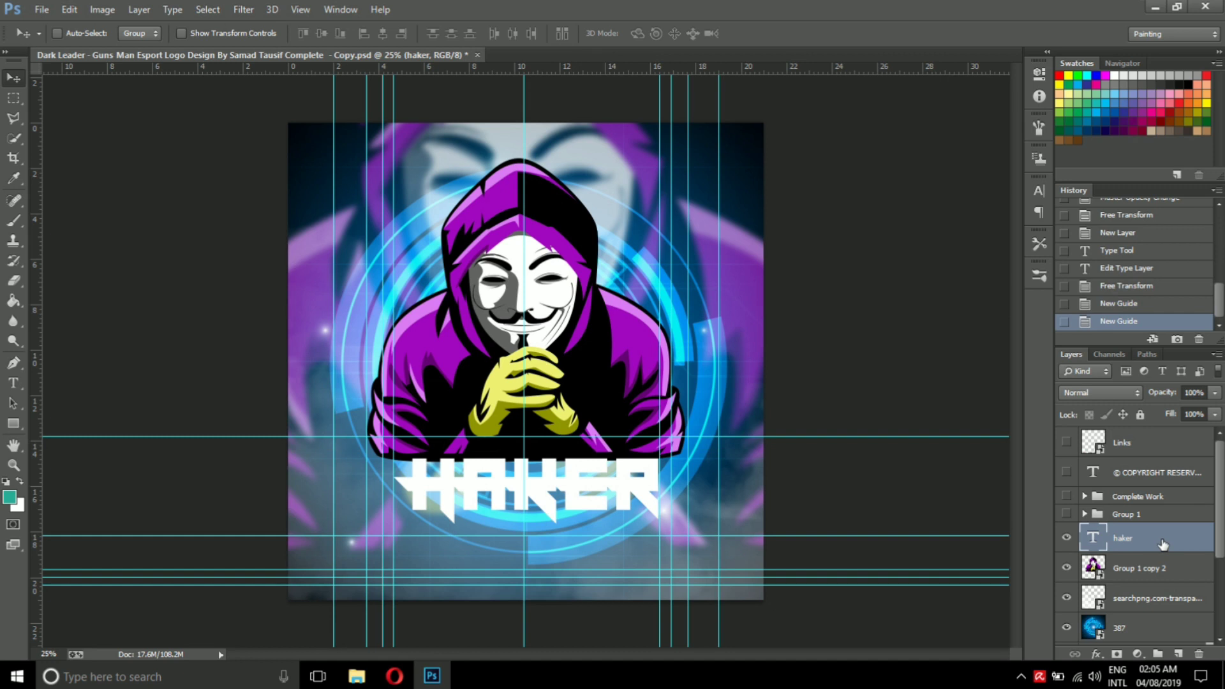
pyautogui.hotkey('ctrl', 'j')
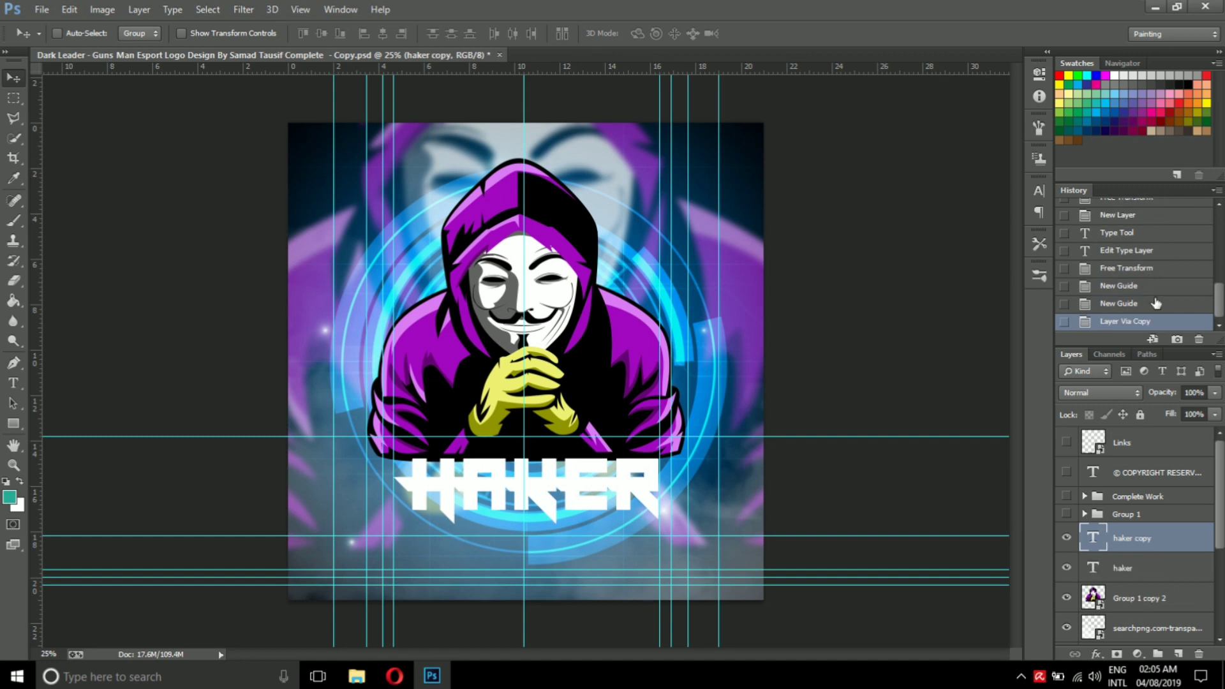
pyautogui.click(1152, 288)
pyautogui.moveTo(1176, 544)
pyautogui.mouseDown()
pyautogui.moveTo(1194, 658)
pyautogui.moveTo(1178, 654)
pyautogui.mouseUp()
# Merge haker copy into a new empty layer, producing pixel Layer 1
pyautogui.click(1178, 654)
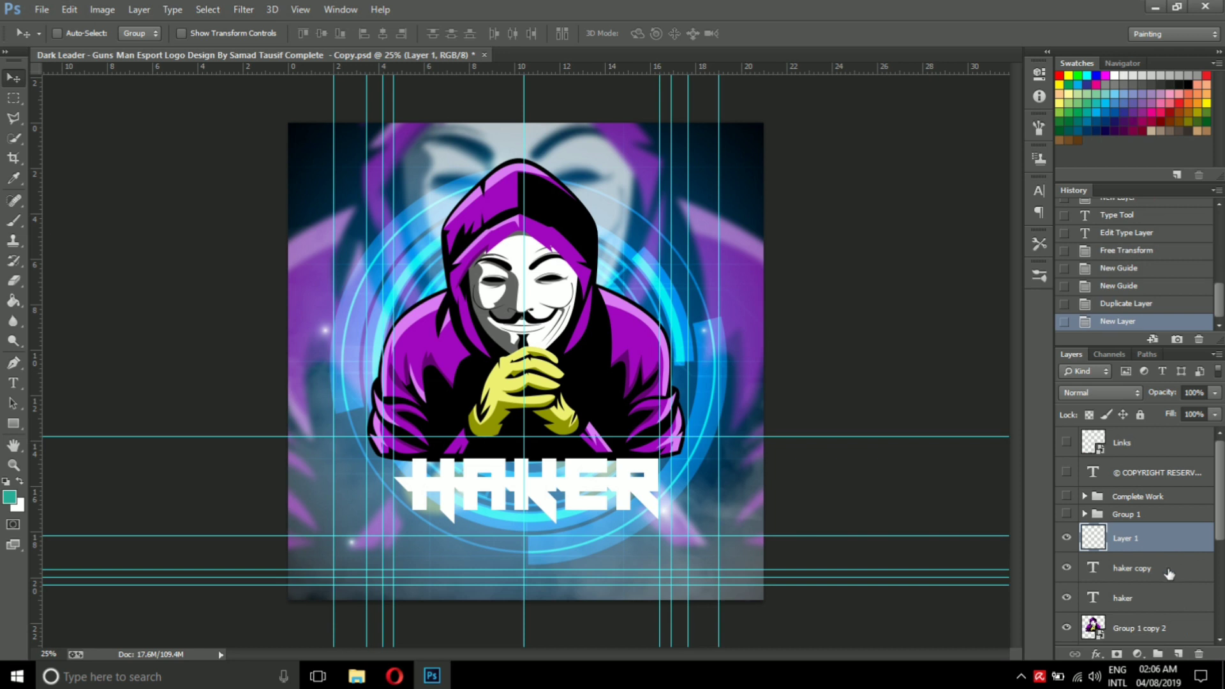
pyautogui.keyDown('ctrl'); pyautogui.click(1168, 574); pyautogui.keyUp('ctrl')
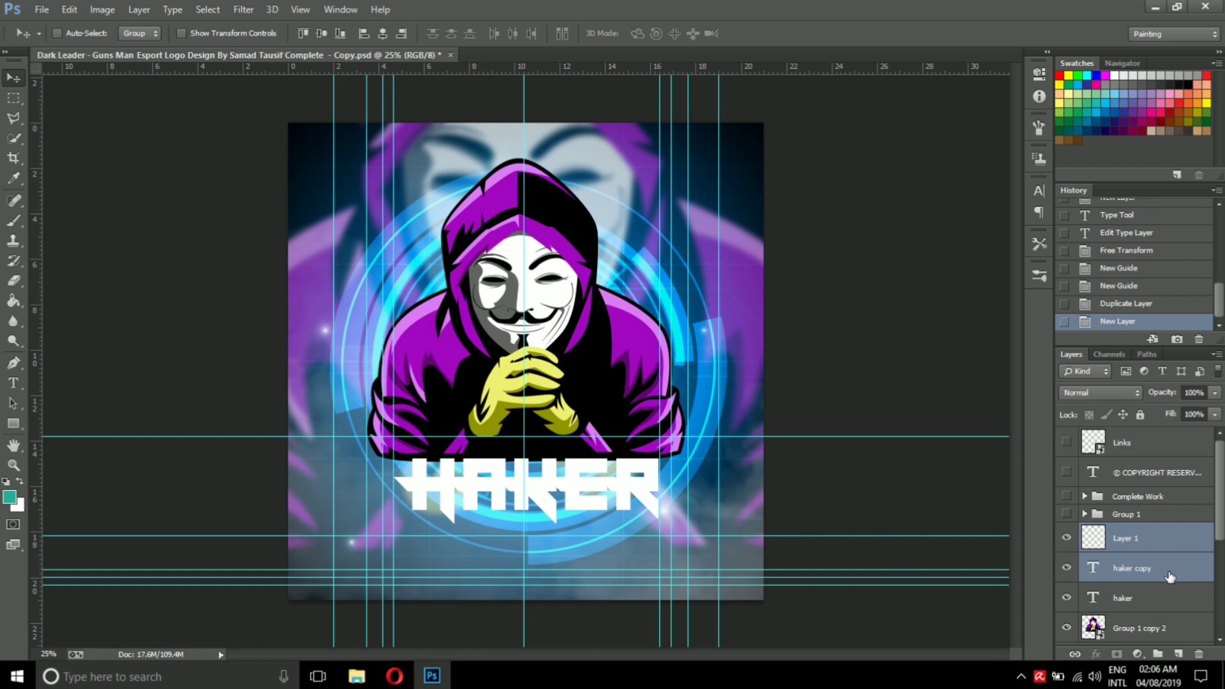
pyautogui.hotkey('ctrl', 'e')
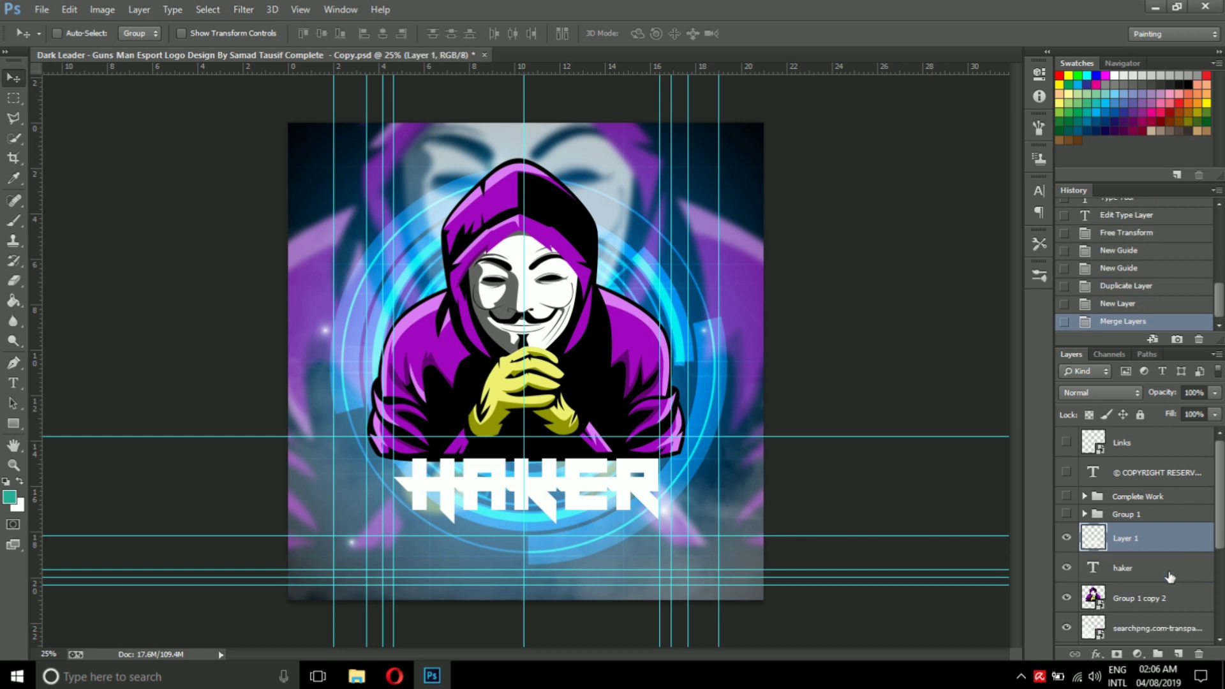
# Hide the original haker text layer and start a Distort transform on the Layer 1 copy
pyautogui.click(1066, 567)
pyautogui.click(1067, 537)
pyautogui.hotkey('ctrl', 't')
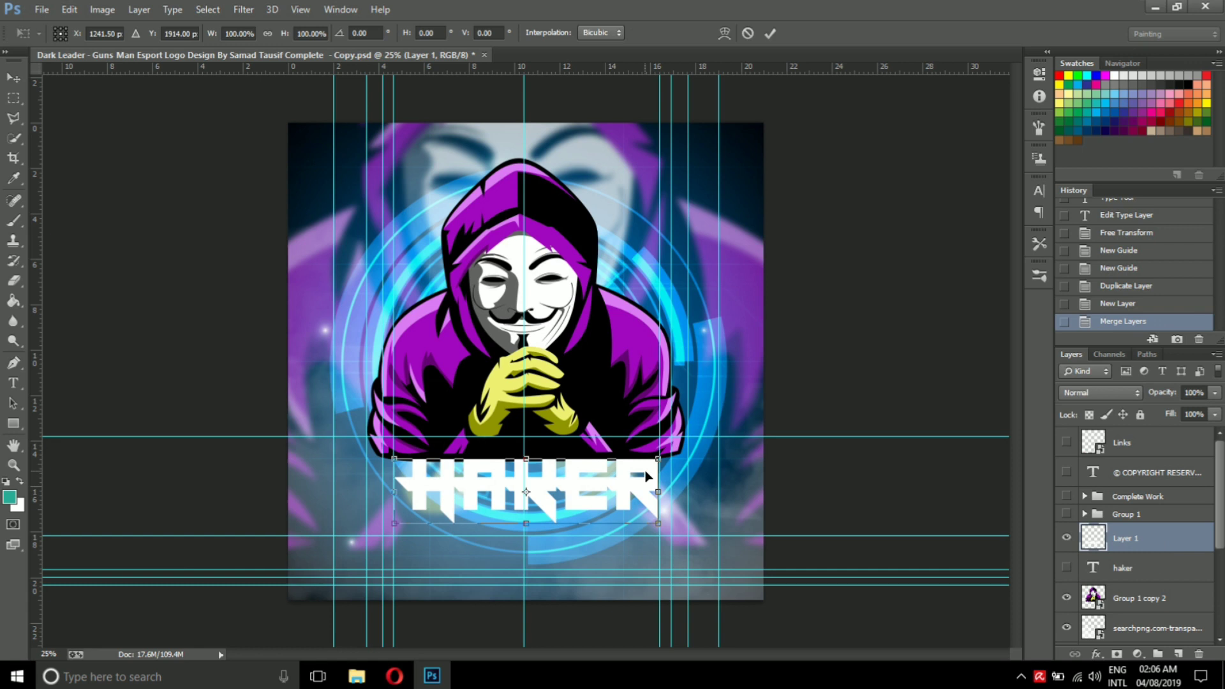
pyautogui.hotkey('ctrl', '+')
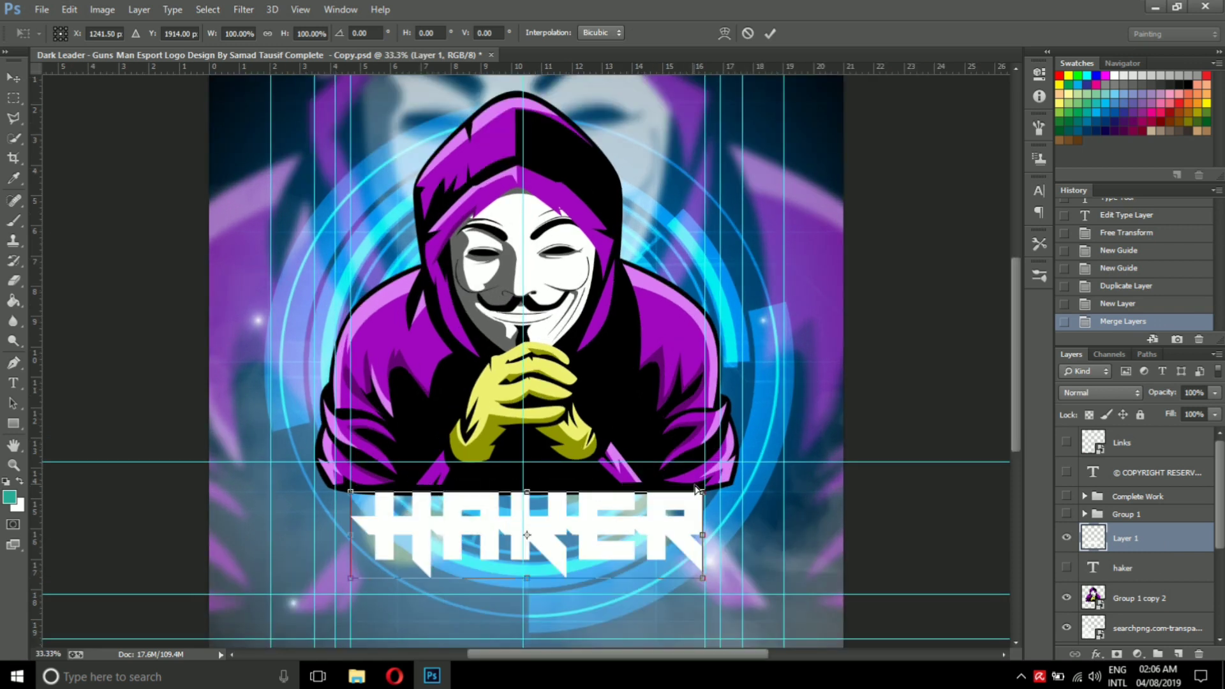
pyautogui.hotkey('ctrl', '+')
pyautogui.scroll(-2, 740, 414)
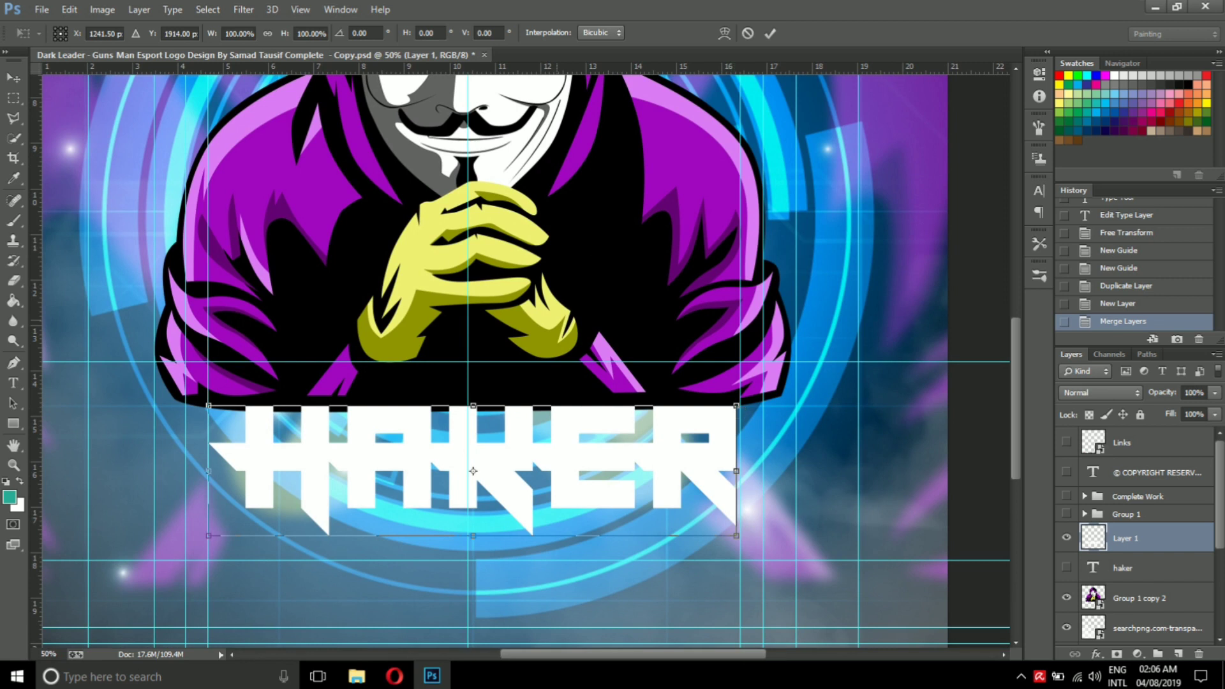
pyautogui.click(69, 9)
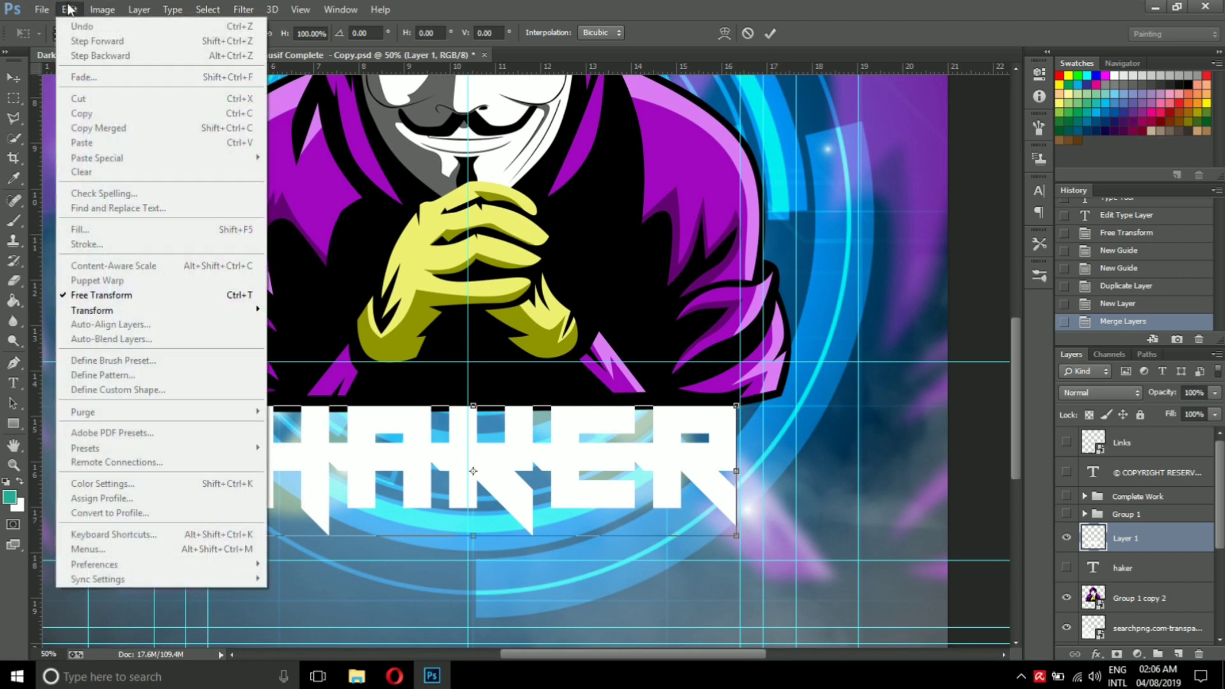
pyautogui.moveTo(92, 310)
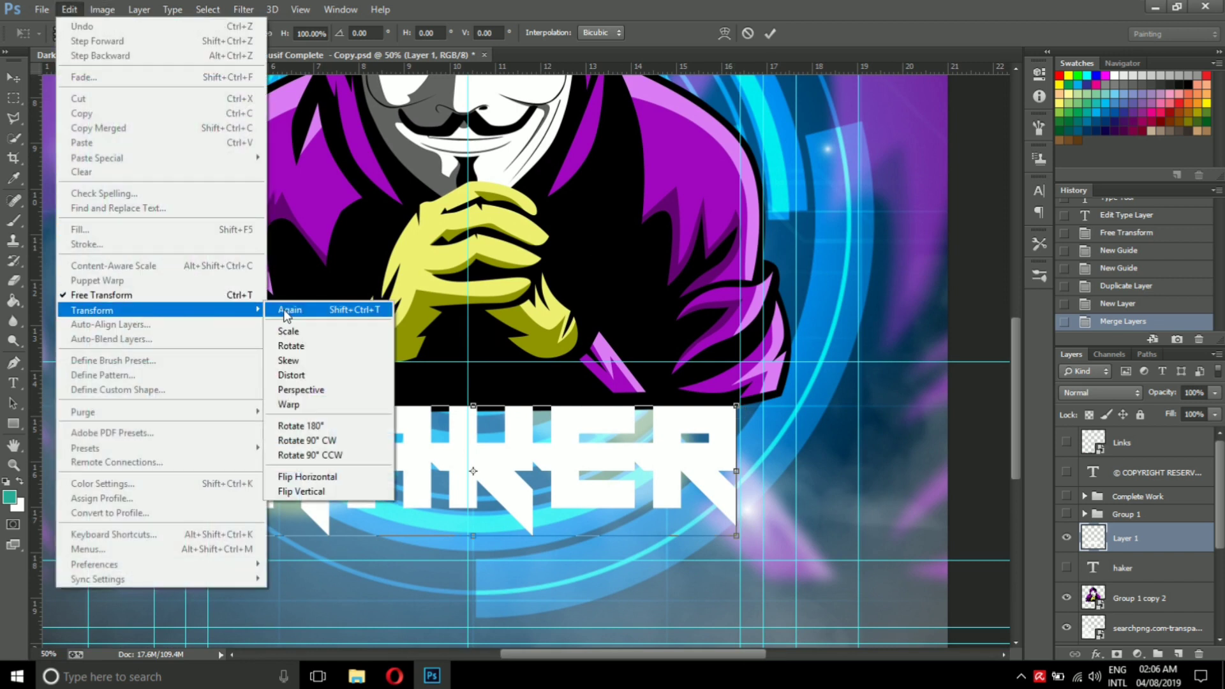
pyautogui.click(302, 376)
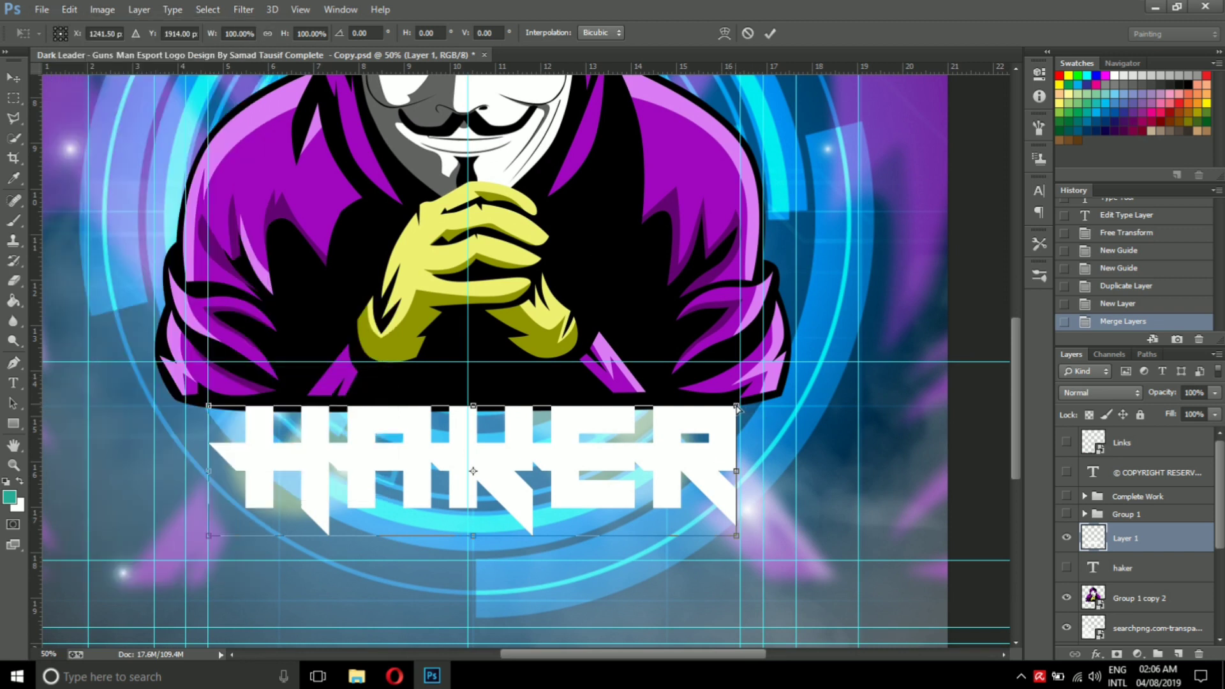
# Raise and level the title's top corners for a perspective slant, about 110% by 134%, and apply it
pyautogui.moveTo(736, 407)
pyautogui.mouseDown()
pyautogui.moveTo(737, 367)
pyautogui.moveTo(764, 362)
pyautogui.mouseUp()
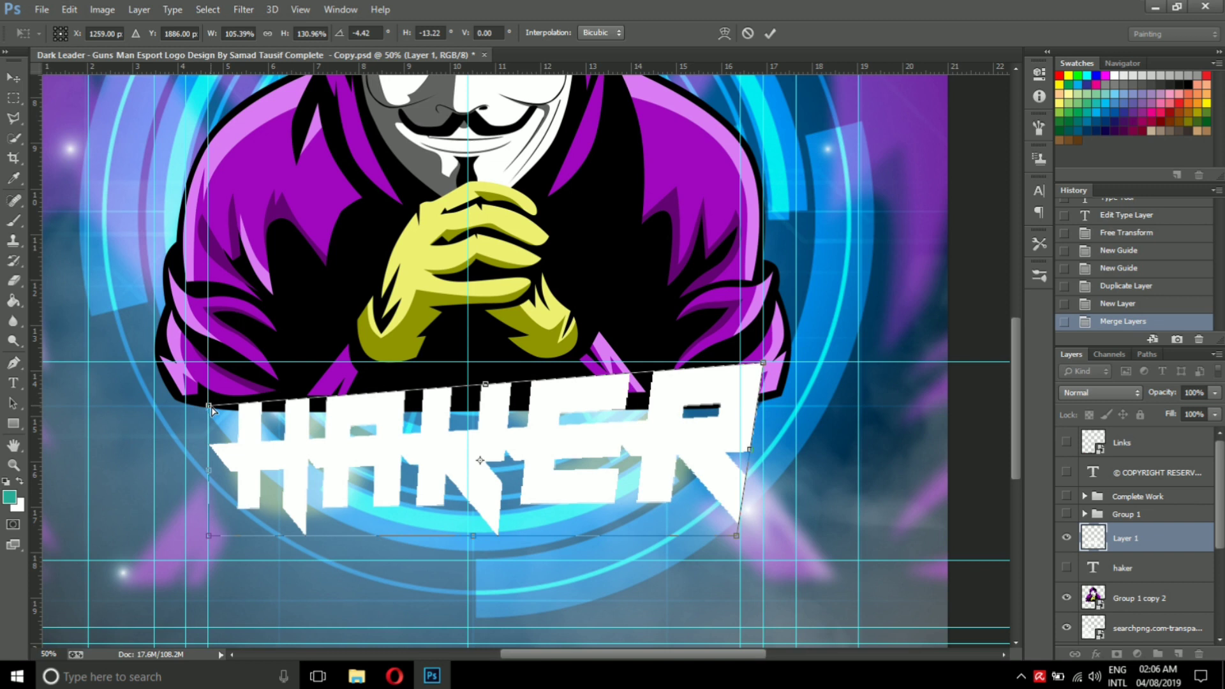
pyautogui.moveTo(211, 409); pyautogui.dragTo(160, 365)
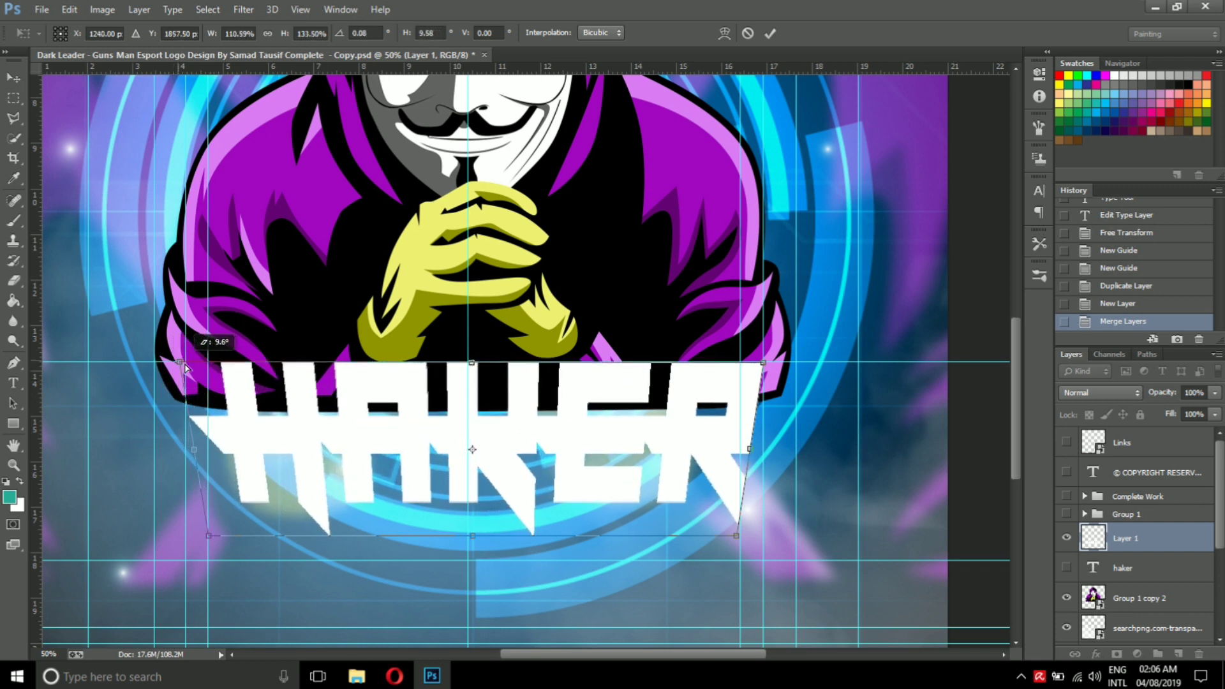
pyautogui.moveTo(161, 366); pyautogui.dragTo(190, 367)
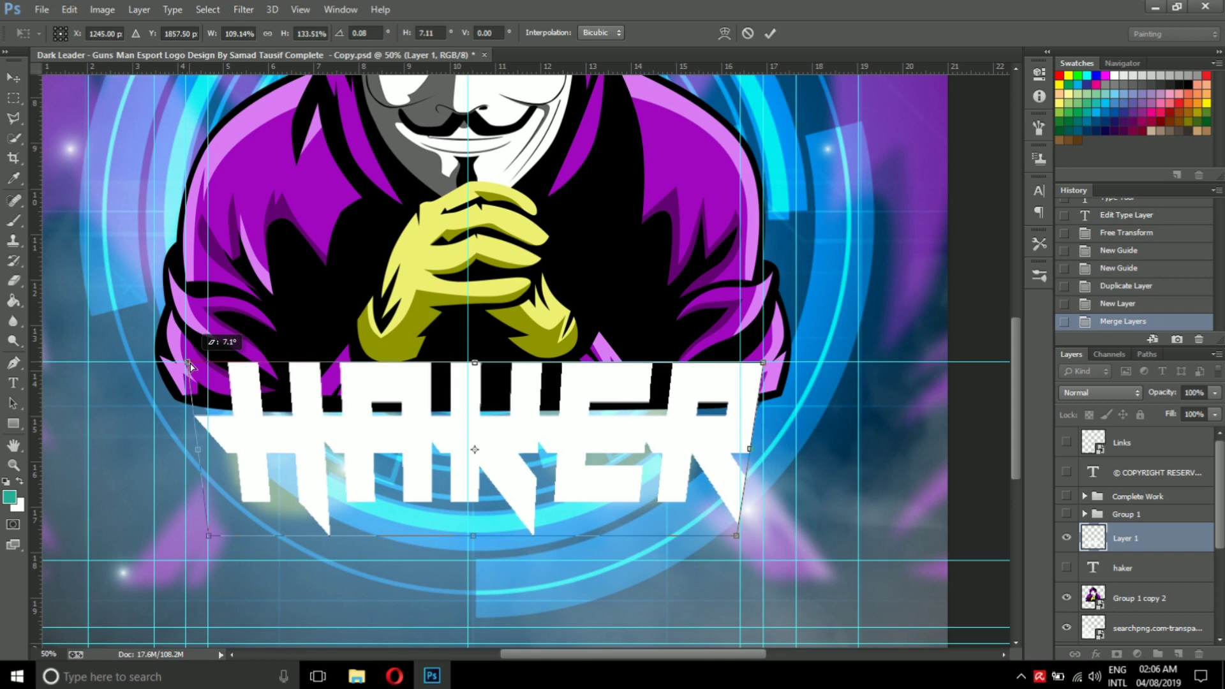
pyautogui.moveTo(189, 367); pyautogui.dragTo(189, 367)
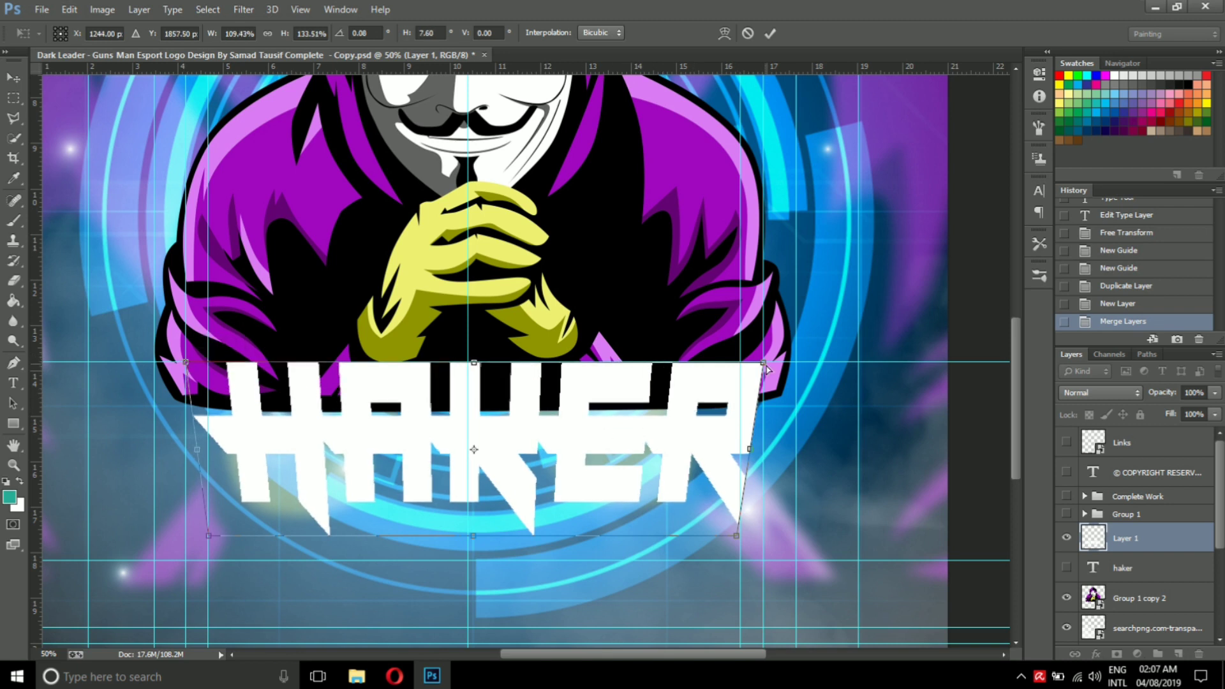
pyautogui.moveTo(761, 368); pyautogui.dragTo(764, 367)
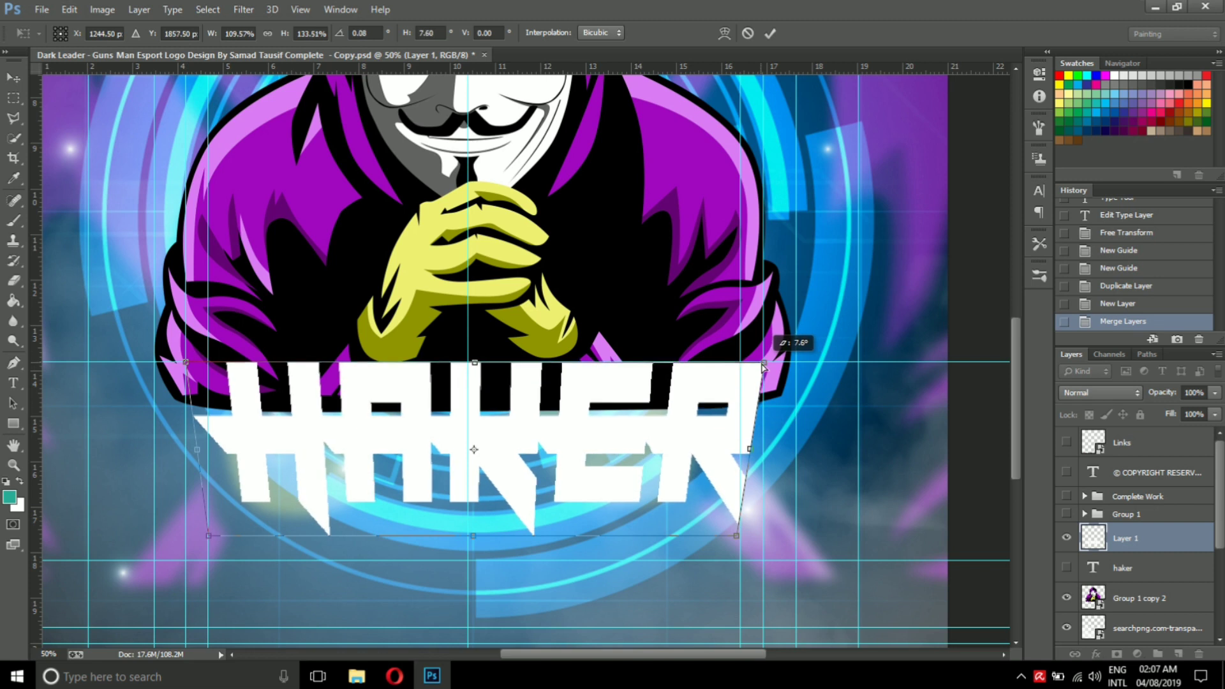
pyautogui.moveTo(763, 366); pyautogui.dragTo(764, 367)
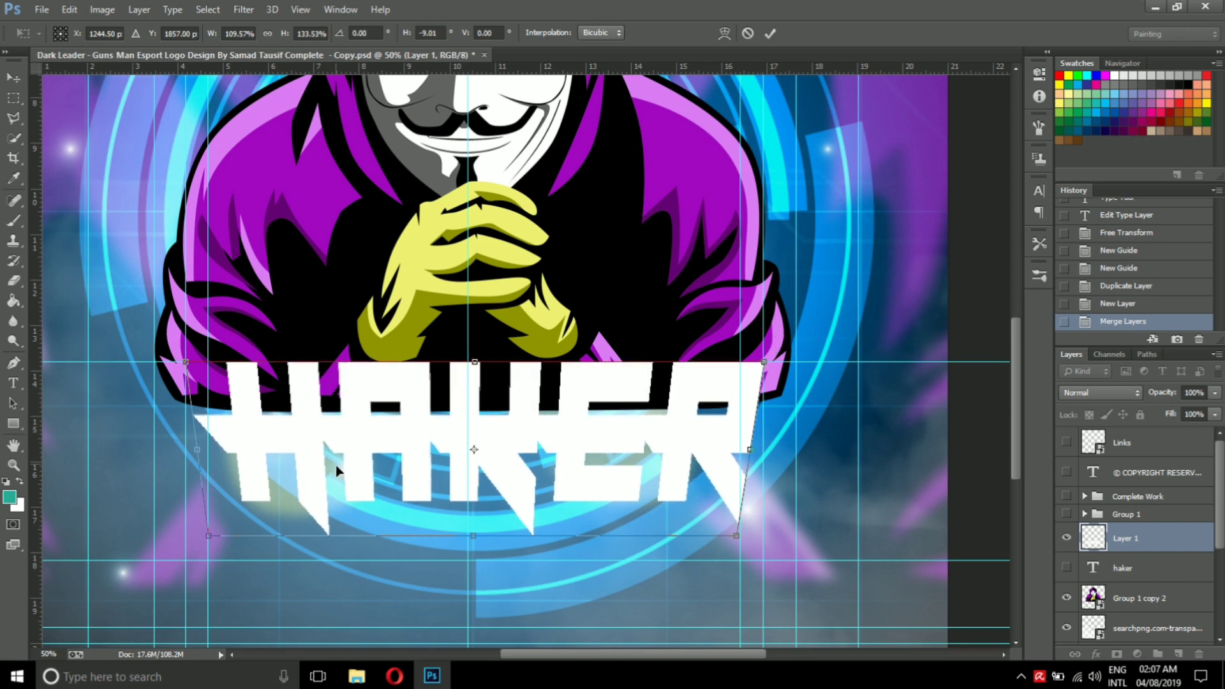
pyautogui.press('Return')
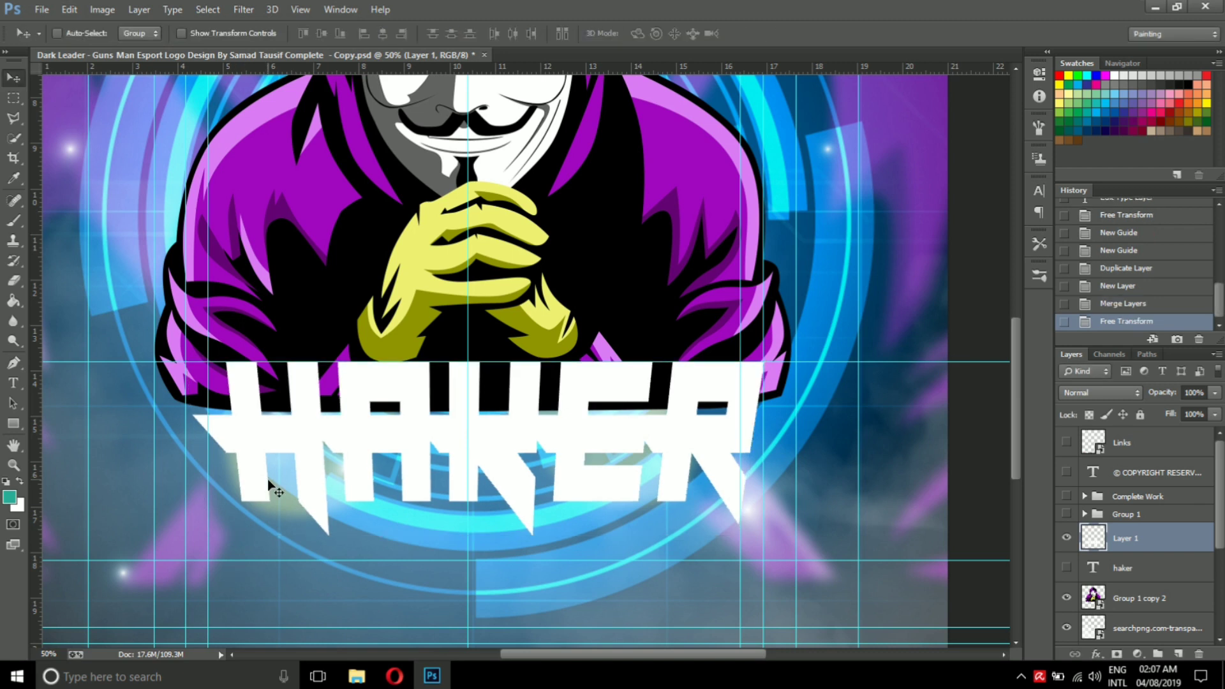
pyautogui.hotkey('ctrl', 't')
pyautogui.click(69, 9)
pyautogui.moveTo(91, 310)
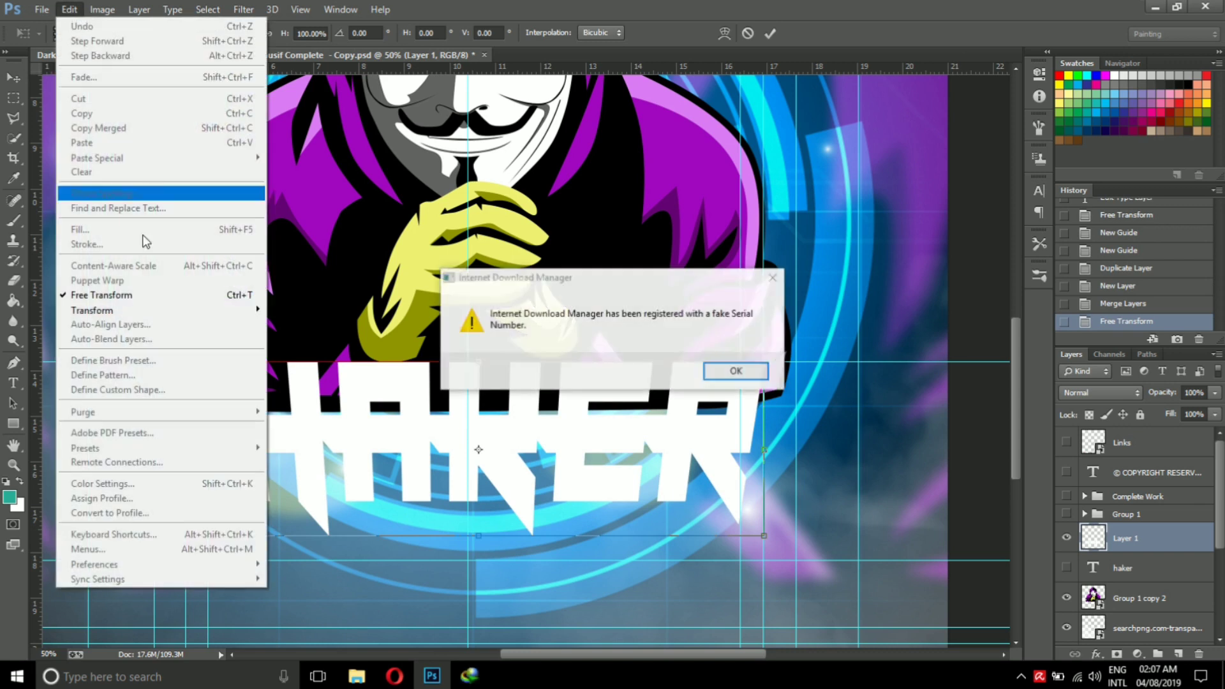
pyautogui.click(736, 371)
pyautogui.click(69, 9)
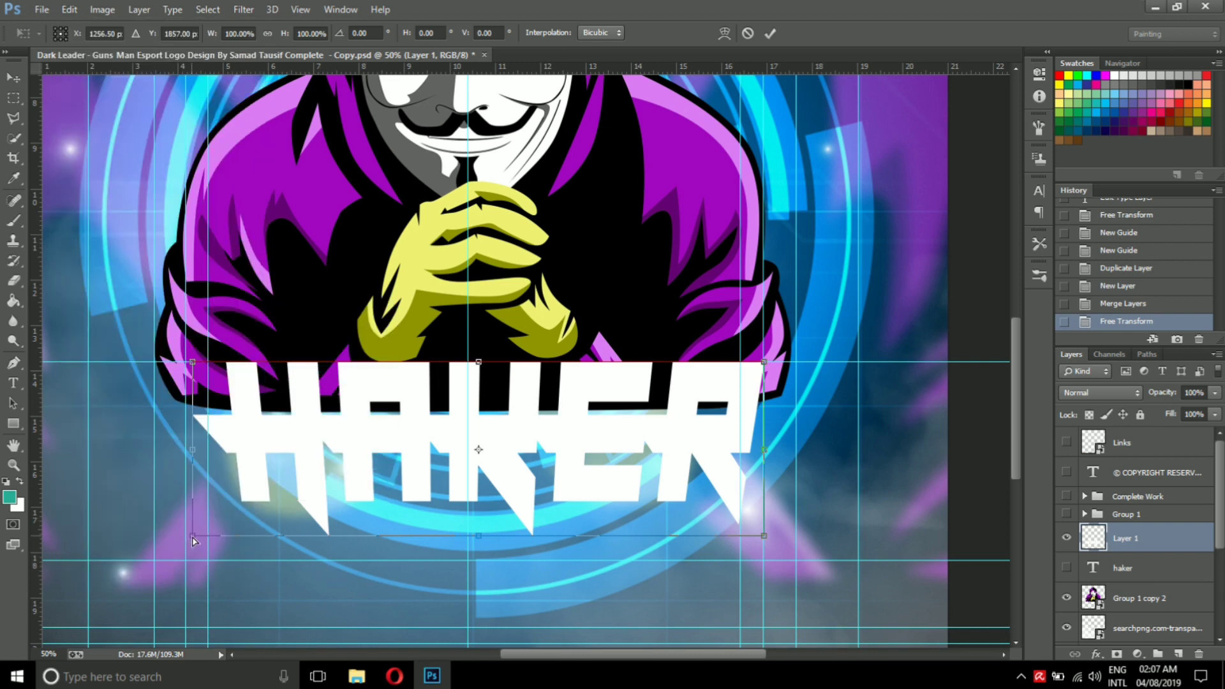
pyautogui.moveTo(195, 541); pyautogui.dragTo(211, 567)
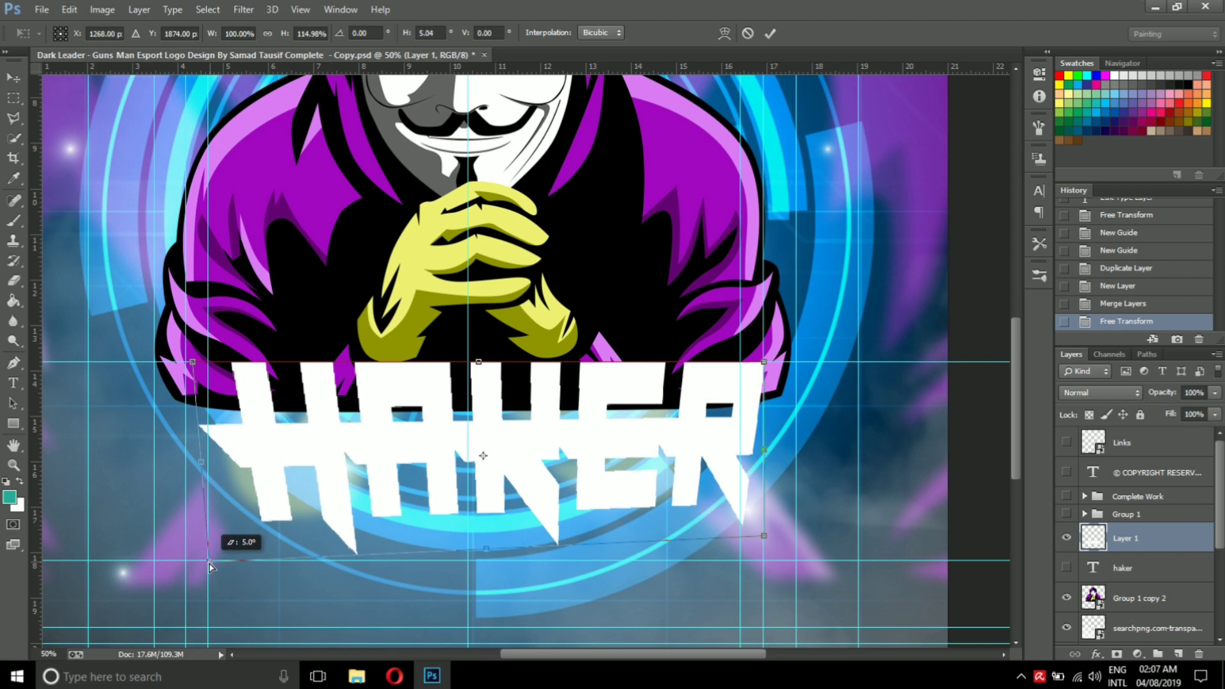
pyautogui.moveTo(212, 567); pyautogui.dragTo(210, 567)
pyautogui.hotkey('ctrl', '+')
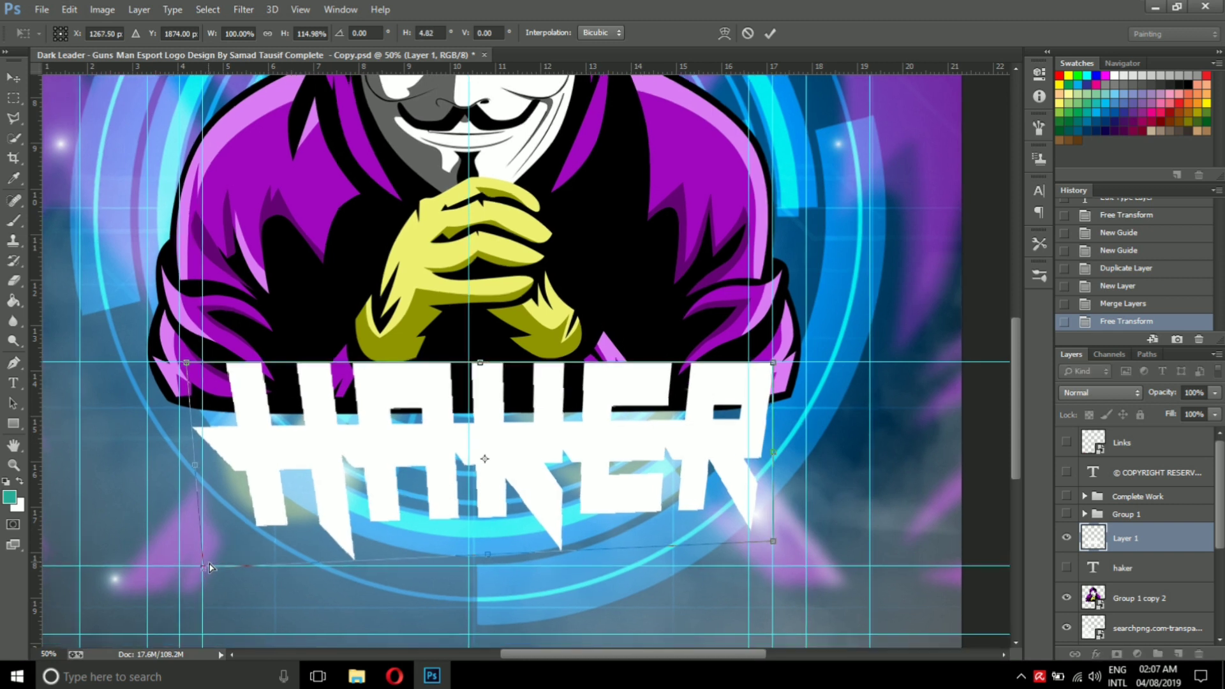
pyautogui.moveTo(362, 502); pyautogui.dragTo(474, 411)
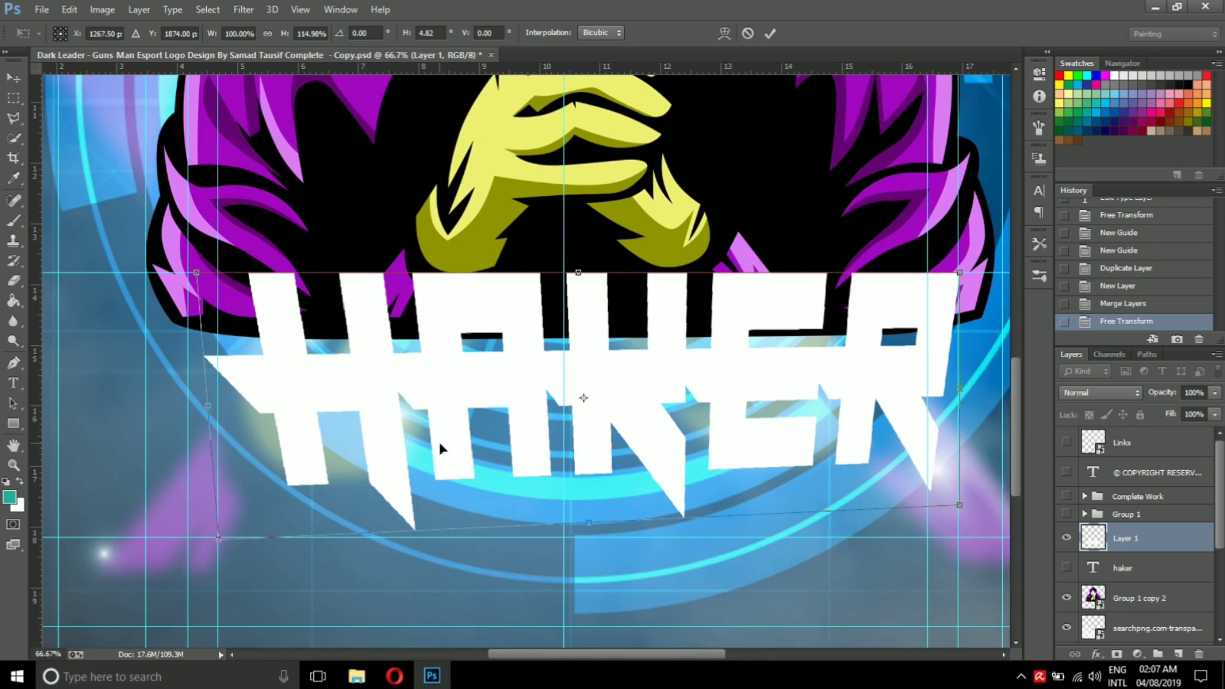
pyautogui.press('Return')
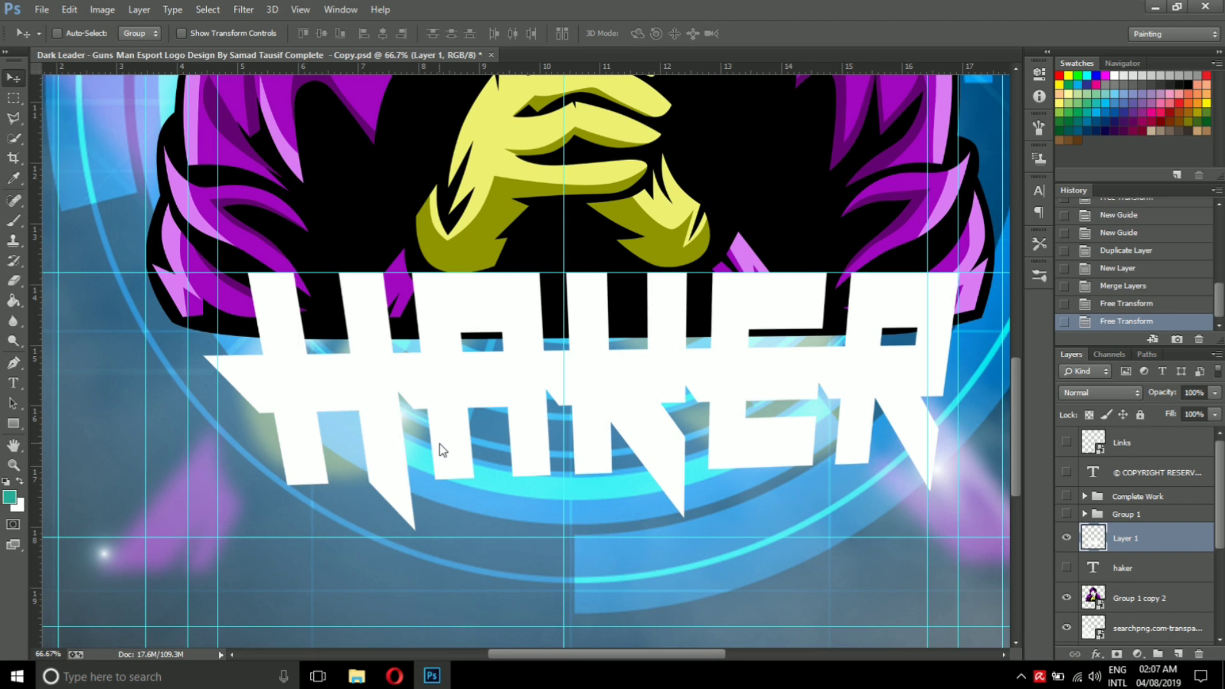
# Step back through History to undo the slants, returning to the merged Layer 1 pixel copy
pyautogui.click(1135, 303)
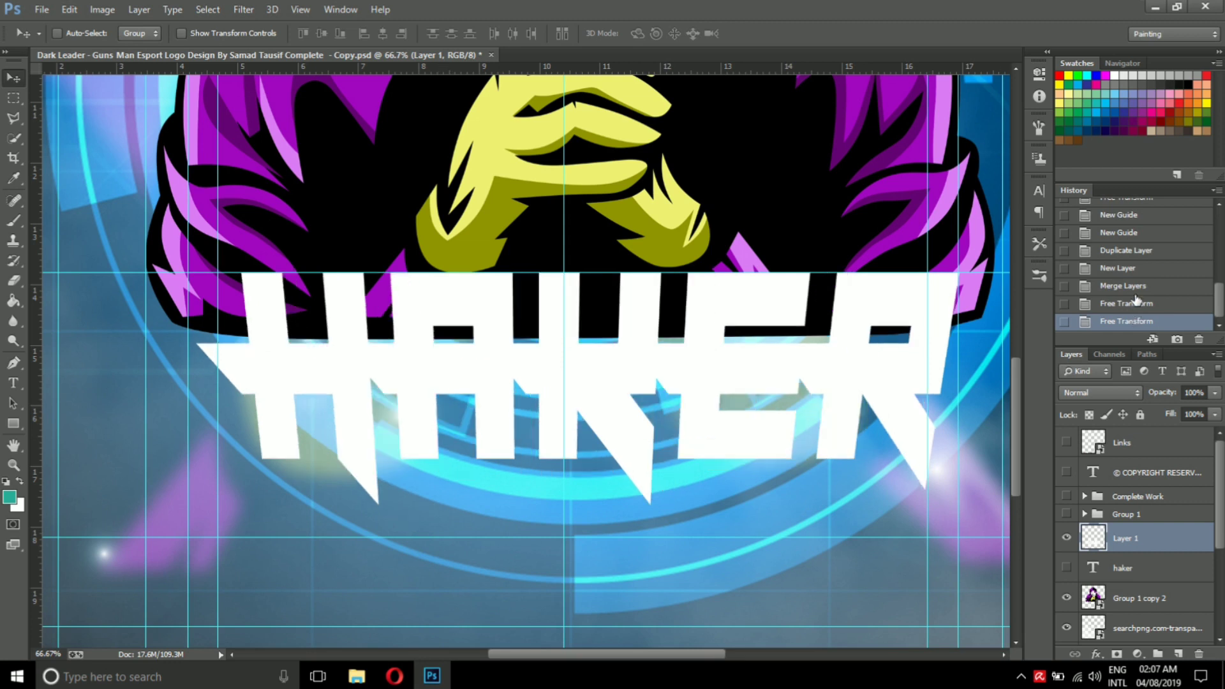
pyautogui.hotkey('ctrl', 'alt', 'z')
pyautogui.hotkey('ctrl', 'alt', 'z')
pyautogui.click(1130, 322)
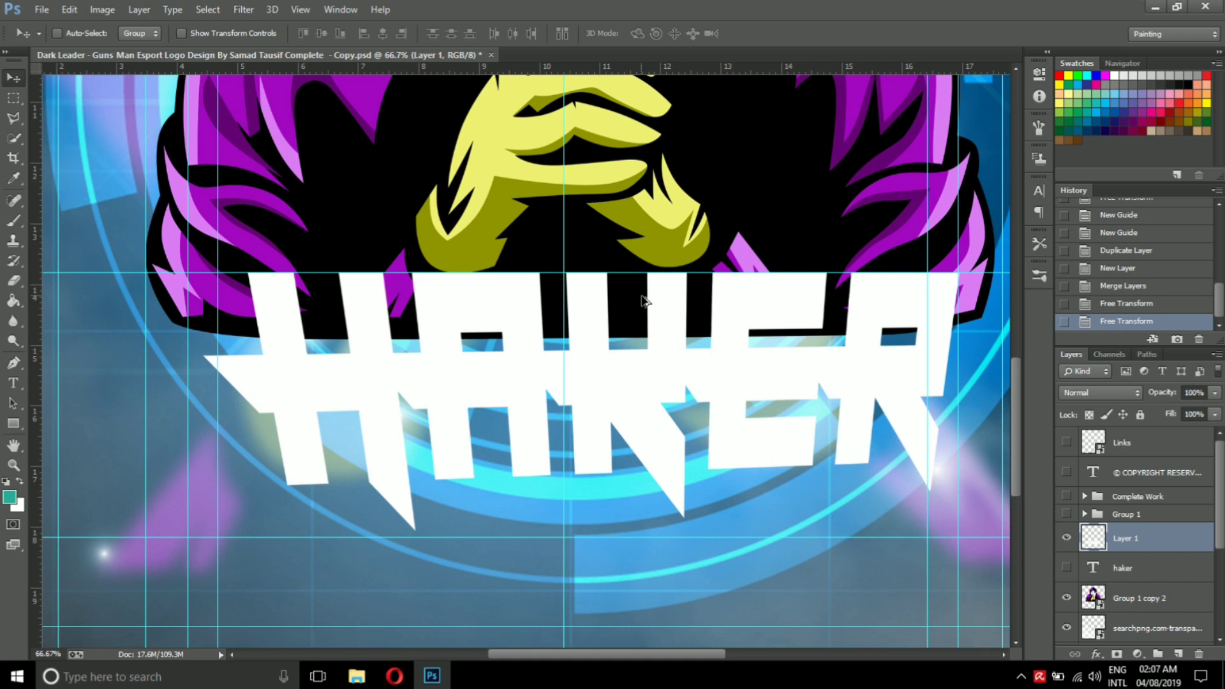
pyautogui.hotkey('ctrl', 'alt', 'z')
pyautogui.hotkey('ctrl', 'alt', 'z')
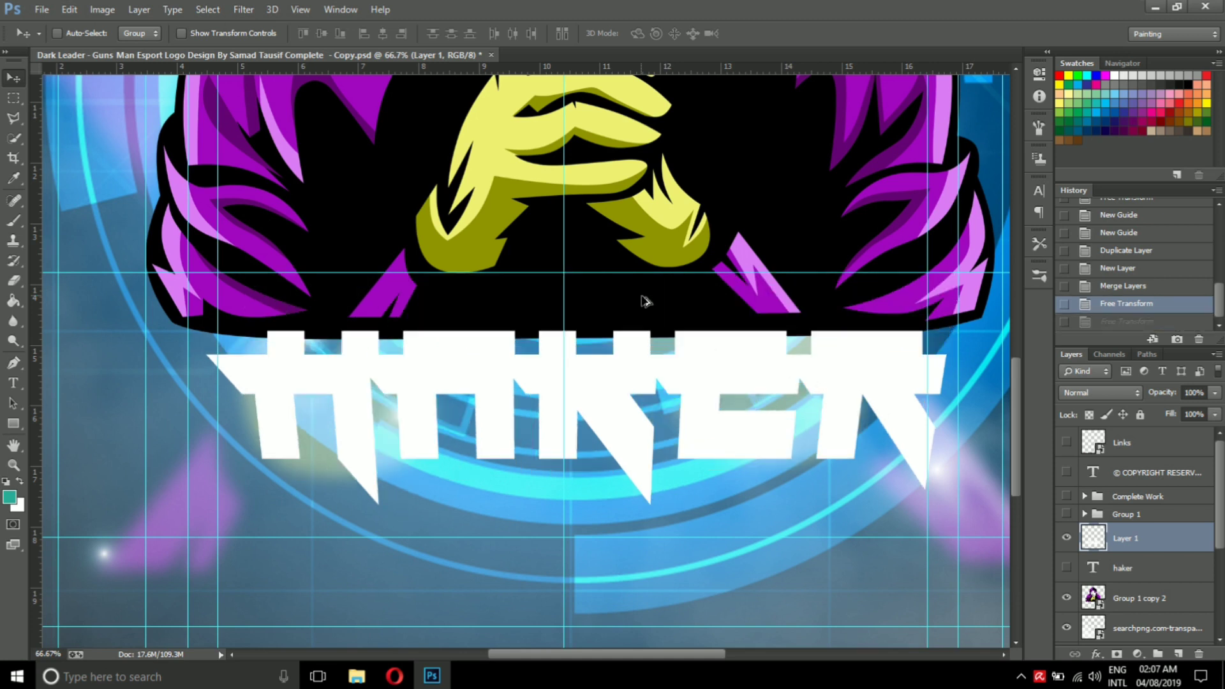
pyautogui.hotkey('ctrl', 'alt', 'z')
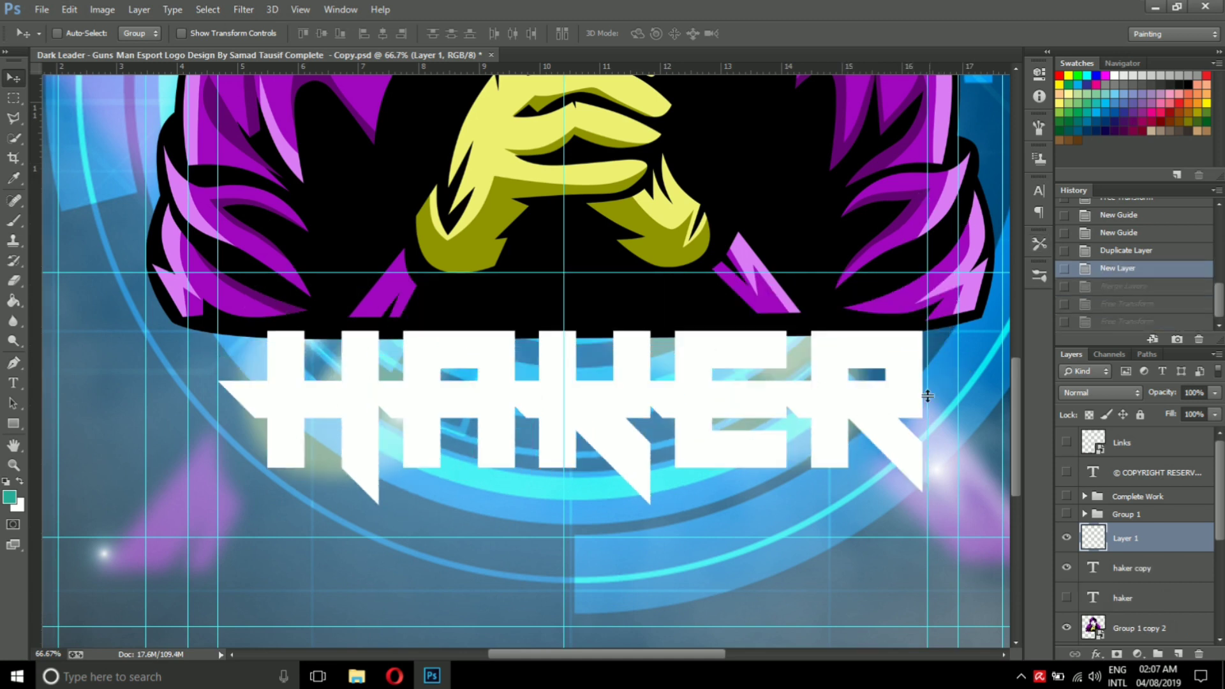
pyautogui.hotkey('ctrl', 'alt', 'z')
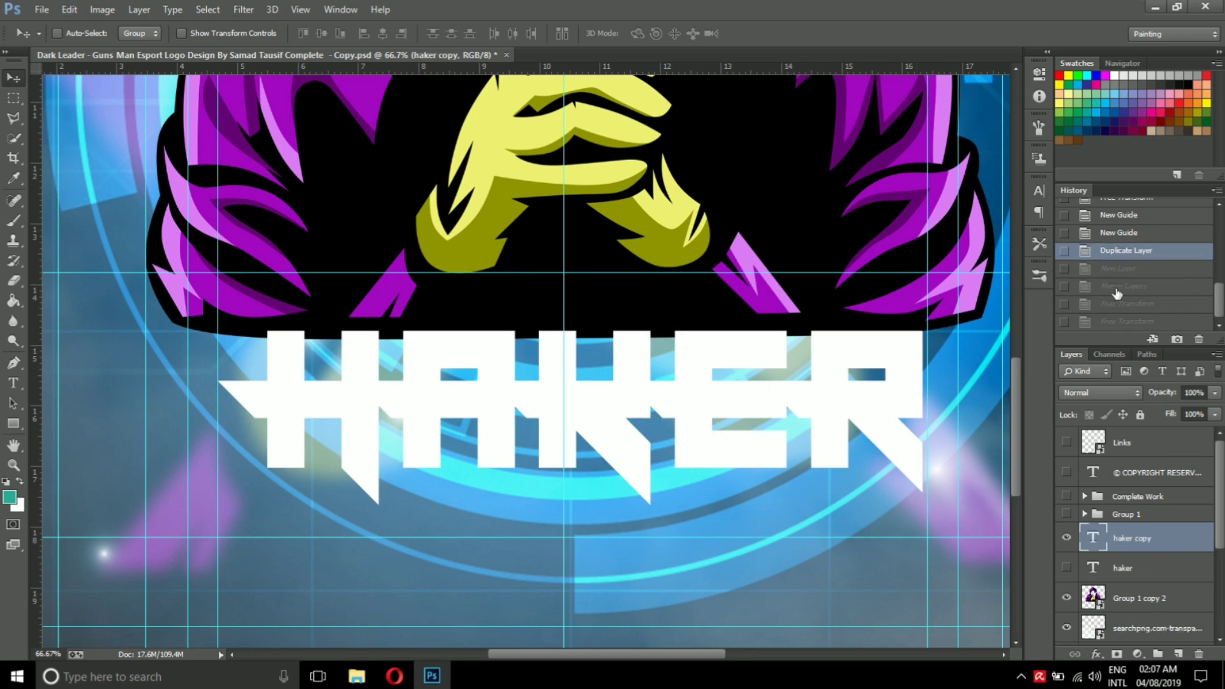
pyautogui.hotkey('ctrl', 'shift', 'z')
pyautogui.hotkey('ctrl', 'shift', 'z')
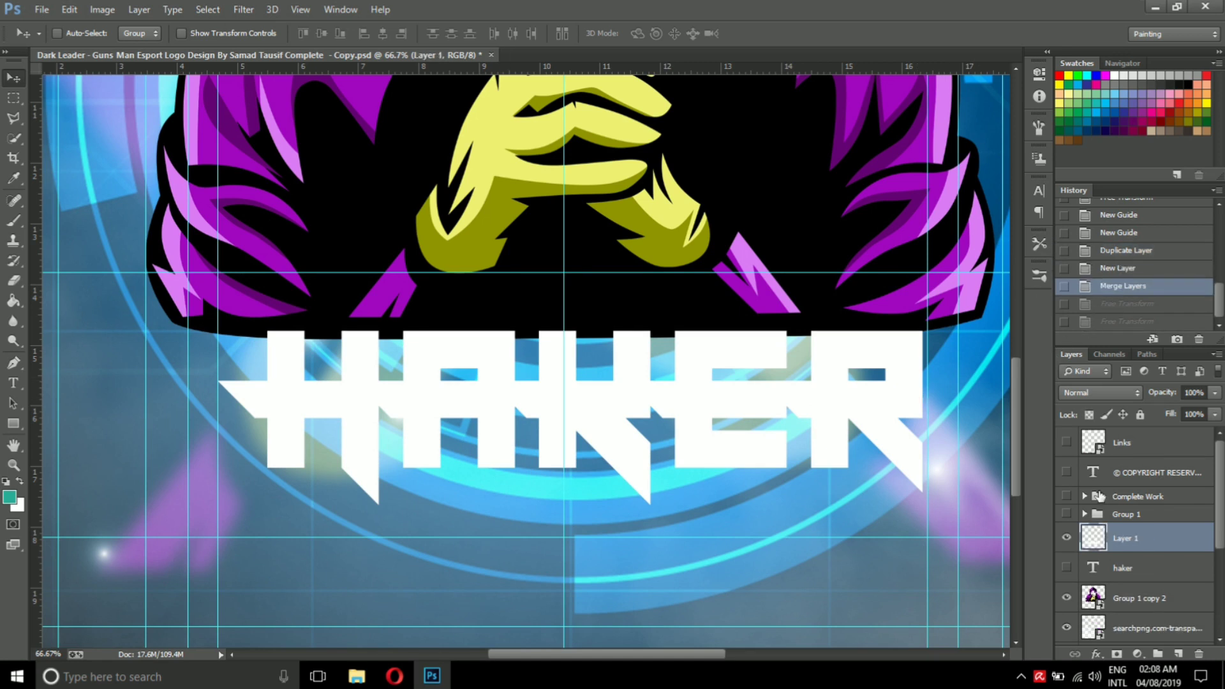
# Convert Layer 1 to a smart object and enter Free Transform on it
pyautogui.rightClick(1143, 541)
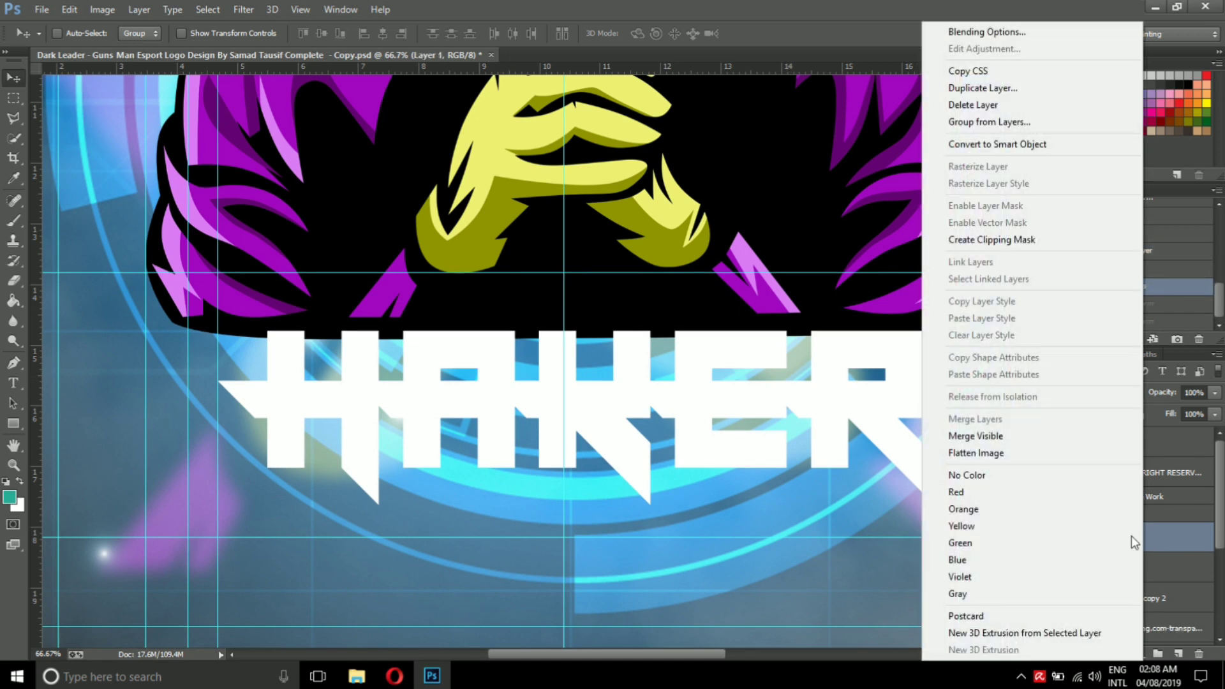
pyautogui.click(995, 146)
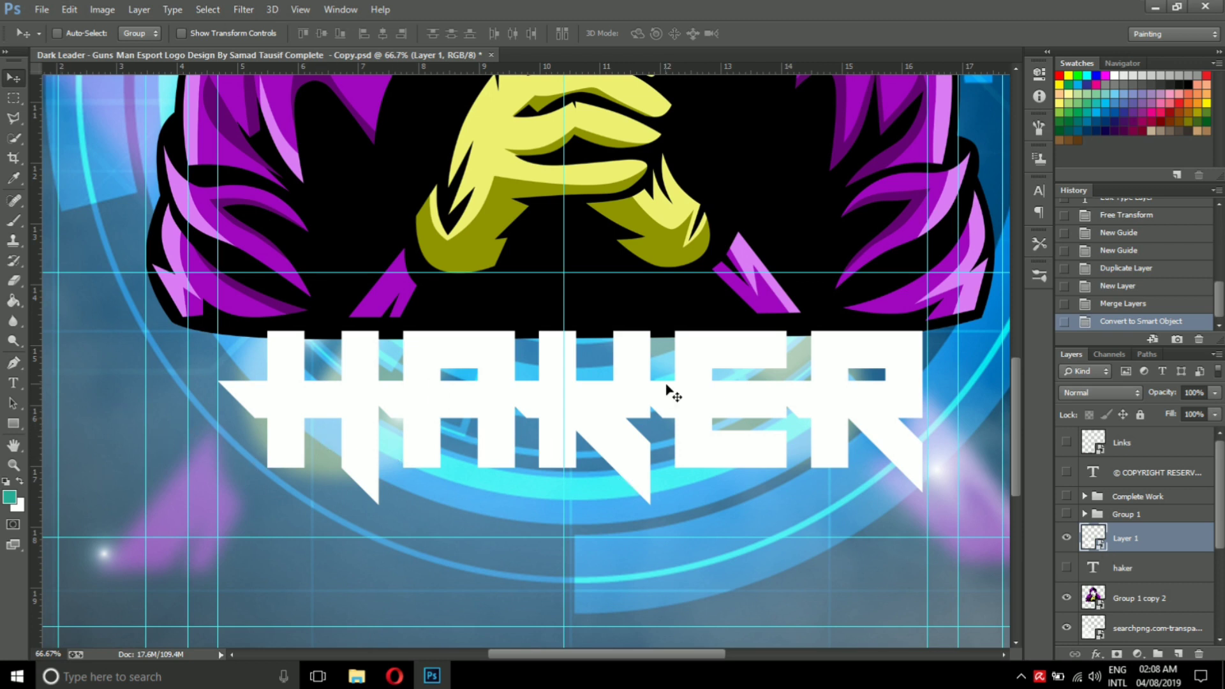
pyautogui.hotkey('ctrl', 't')
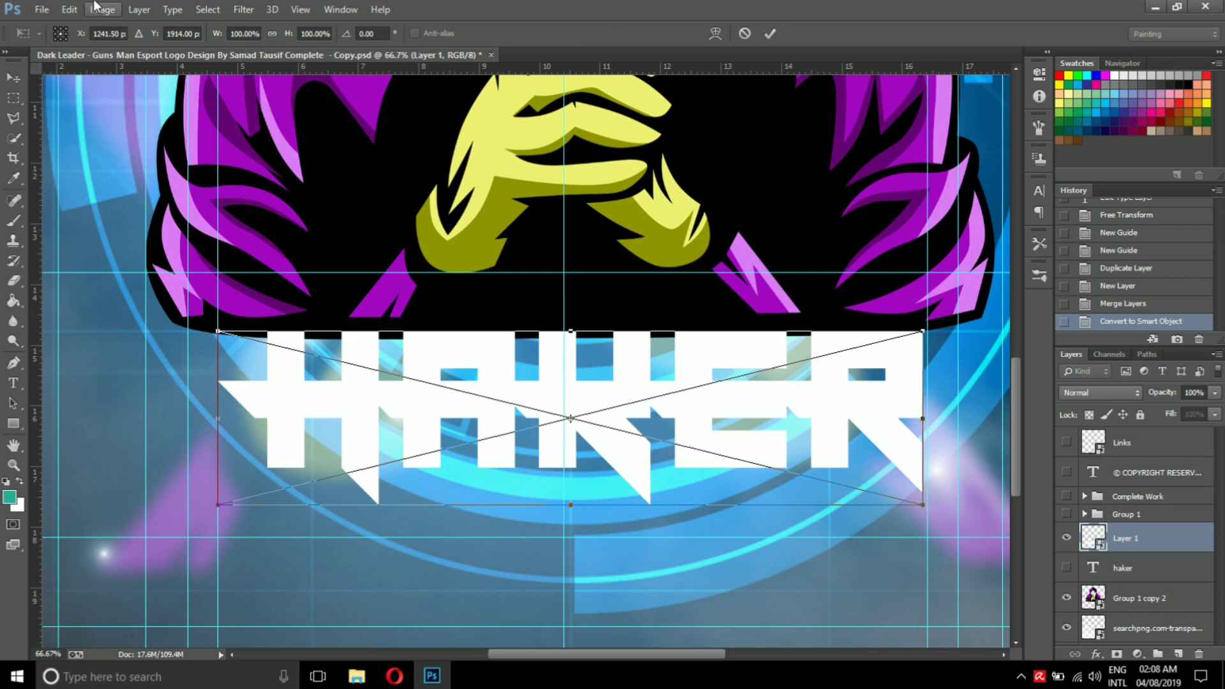
pyautogui.click(69, 8)
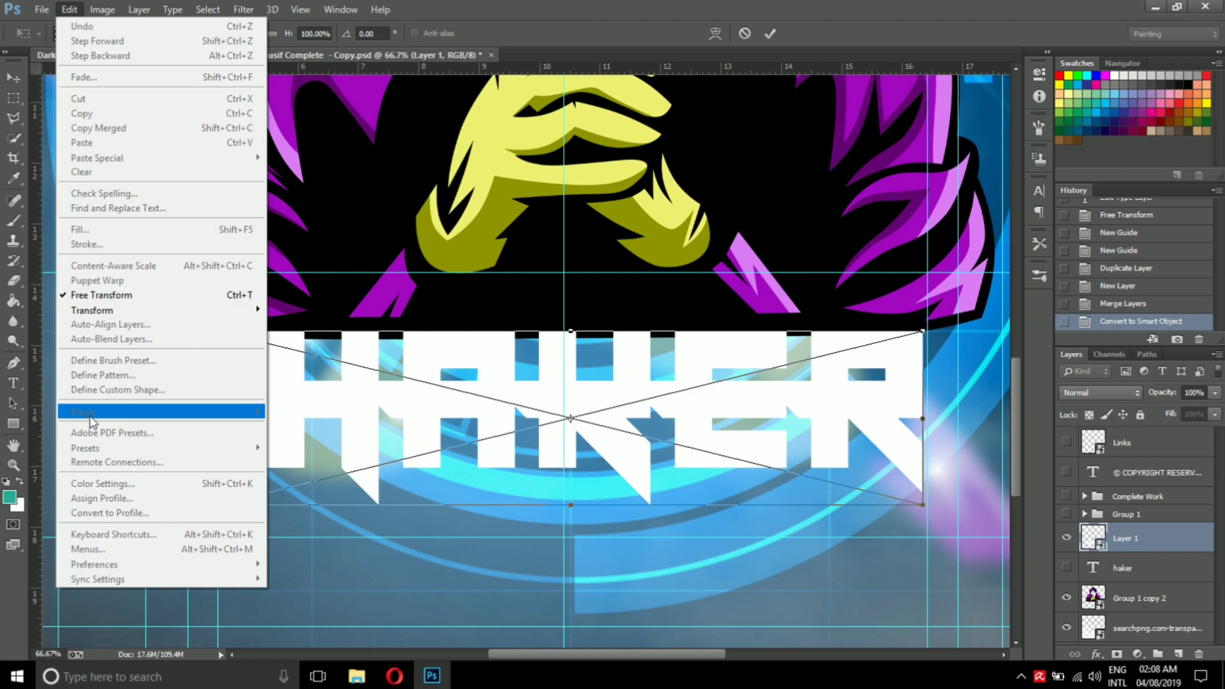
pyautogui.moveTo(92, 310)
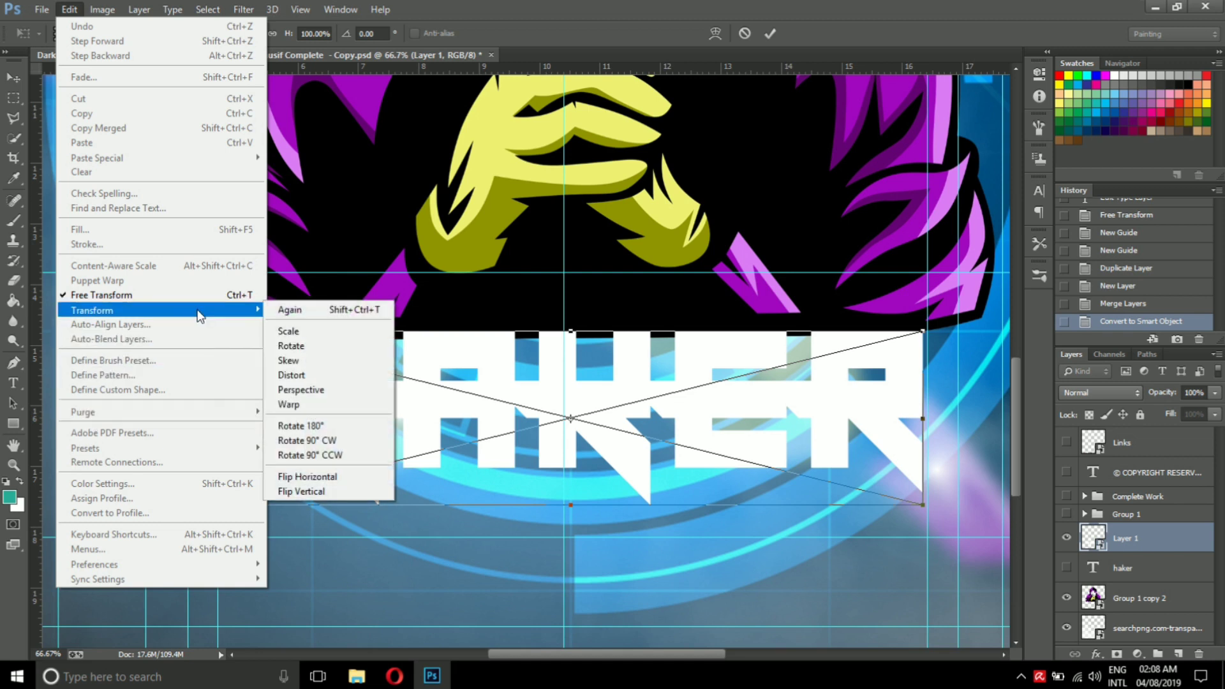
pyautogui.click(333, 378)
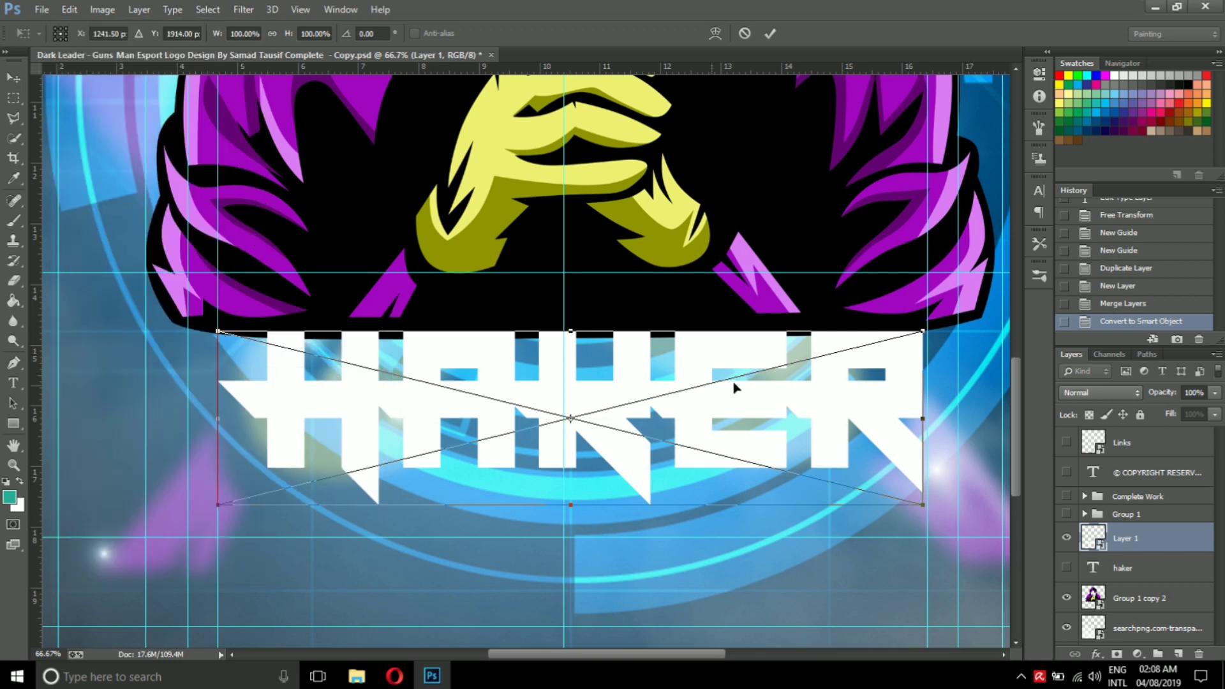
pyautogui.moveTo(908, 362); pyautogui.dragTo(861, 431)
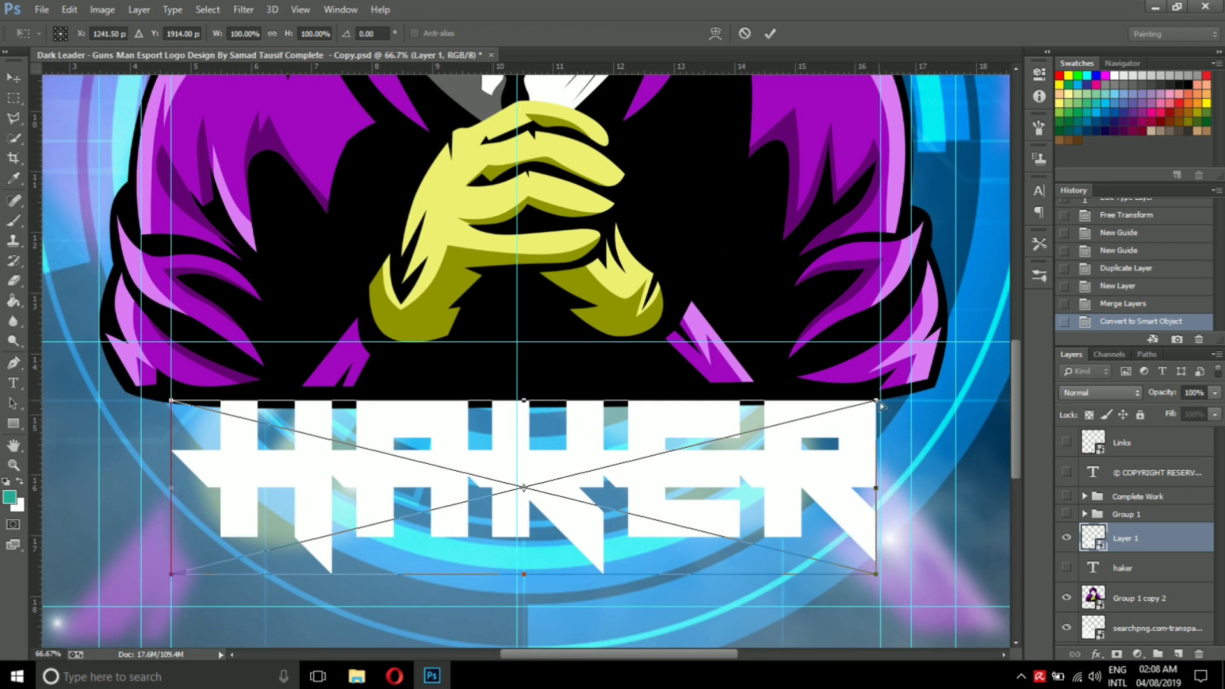
pyautogui.press('Right')
pyautogui.press('Right')
pyautogui.press('Right')
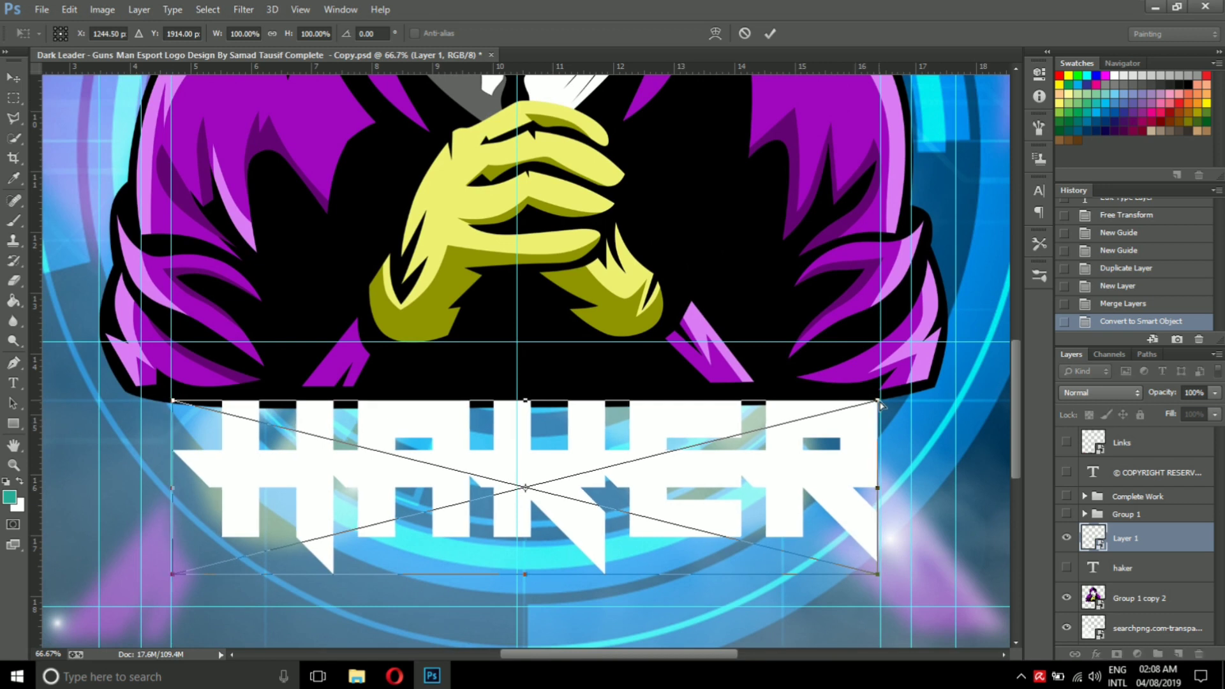
pyautogui.press('Right')
pyautogui.press('Right')
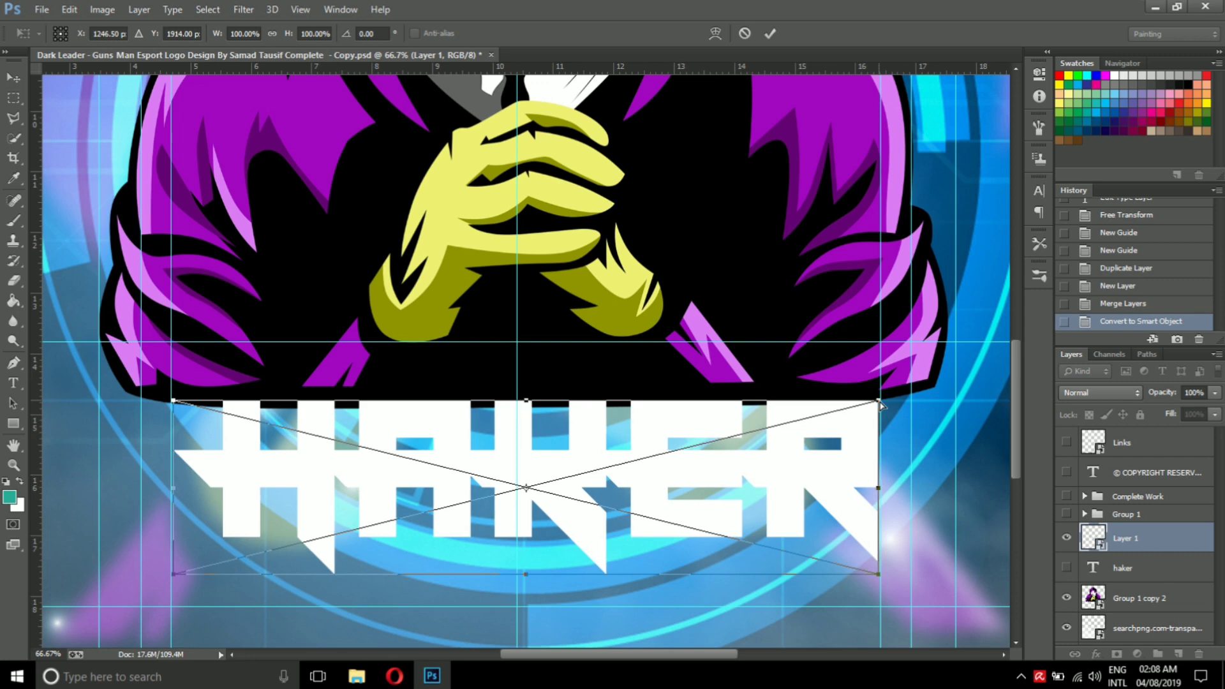
pyautogui.moveTo(881, 403); pyautogui.dragTo(886, 407)
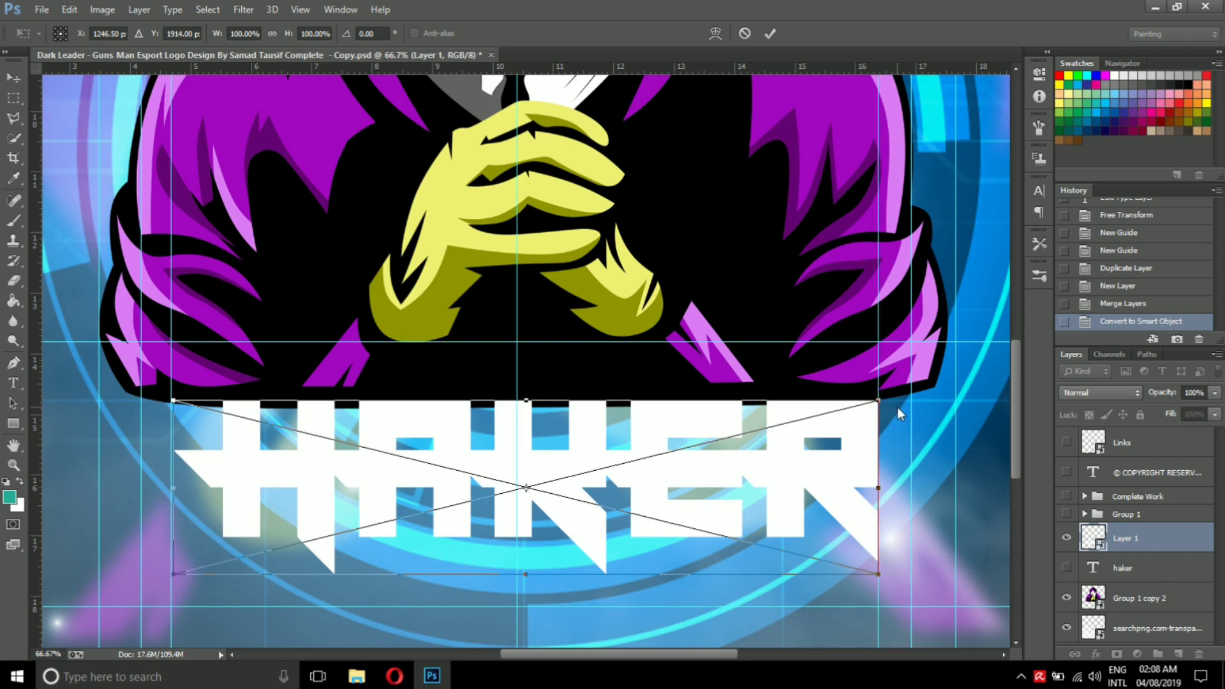
pyautogui.press('Return')
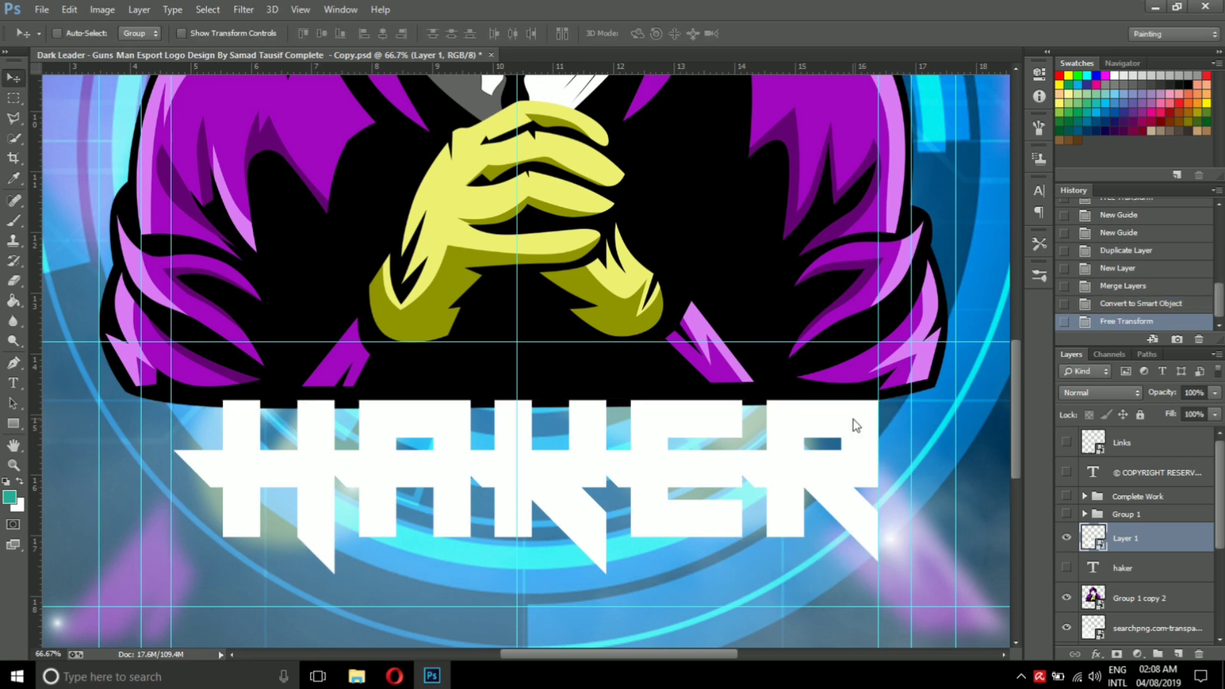
pyautogui.hotkey('ctrl', 'z')
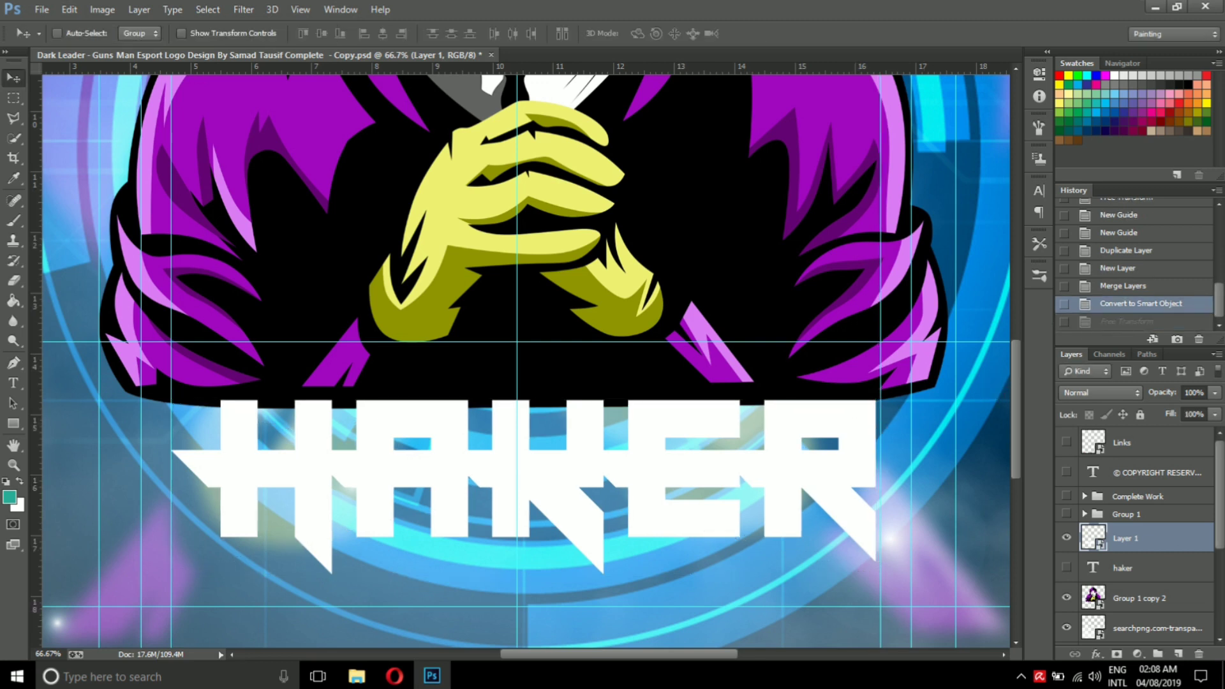
# In Distort mode, pull HAKER's top corners up and outward and level its top edge
pyautogui.hotkey('ctrl', 't')
pyautogui.click(68, 9)
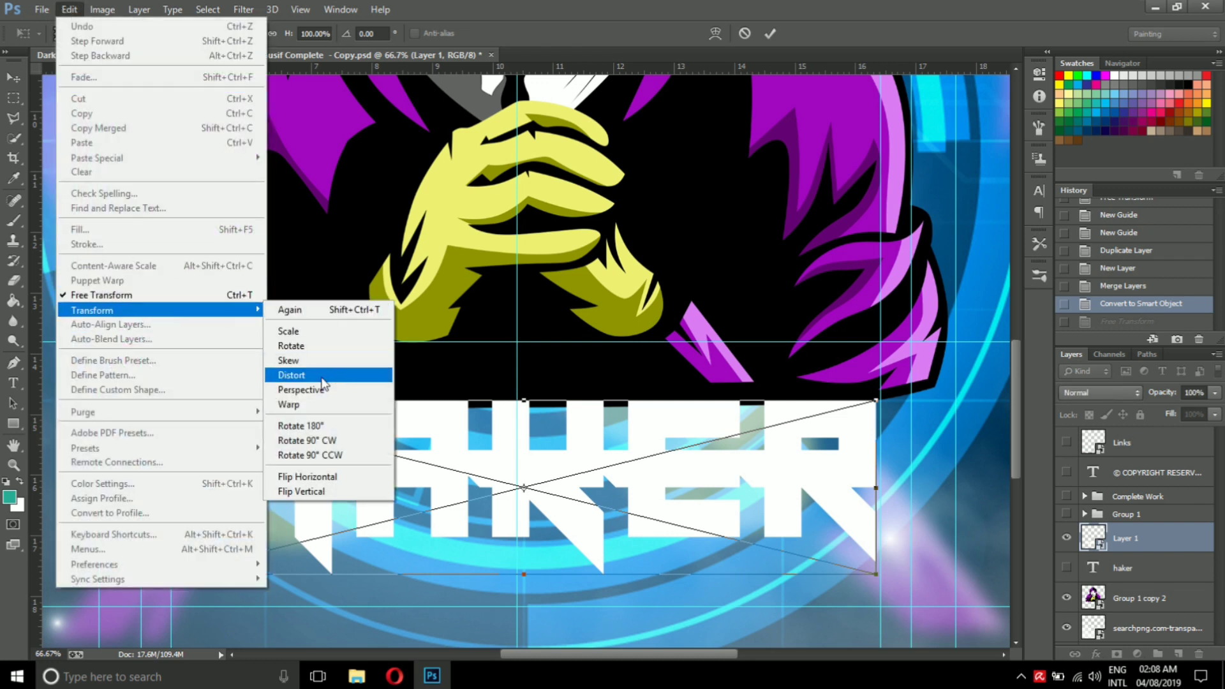
pyautogui.click(346, 380)
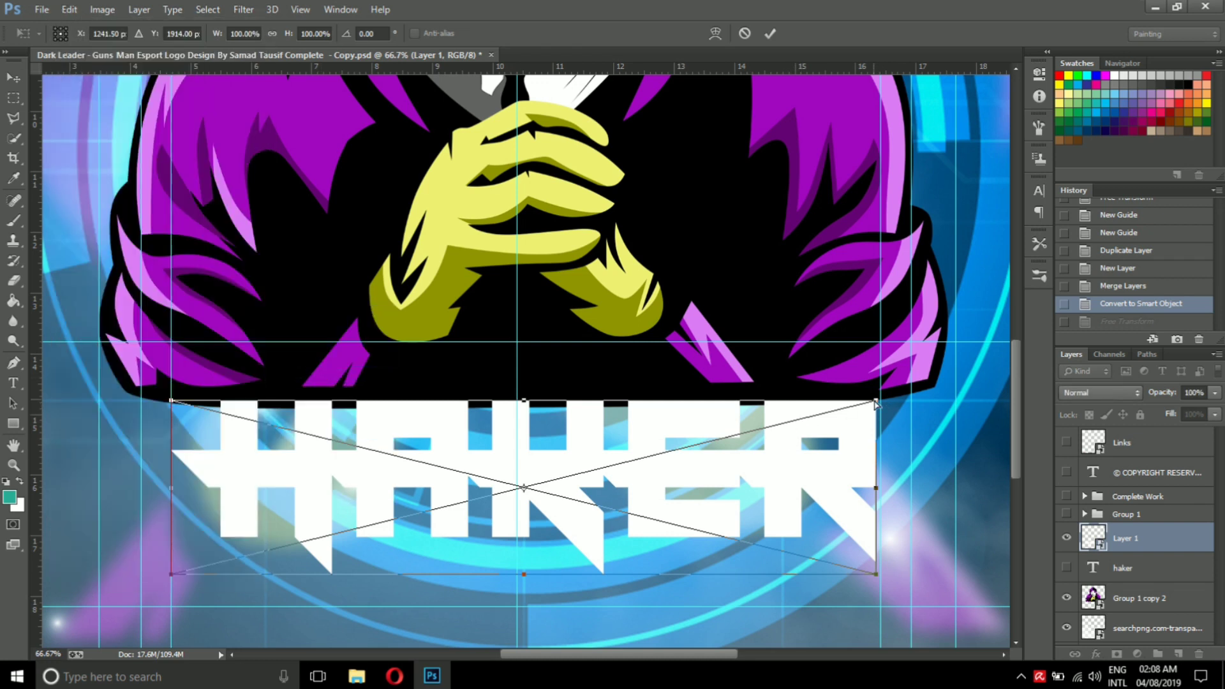
pyautogui.moveTo(876, 402); pyautogui.dragTo(910, 345)
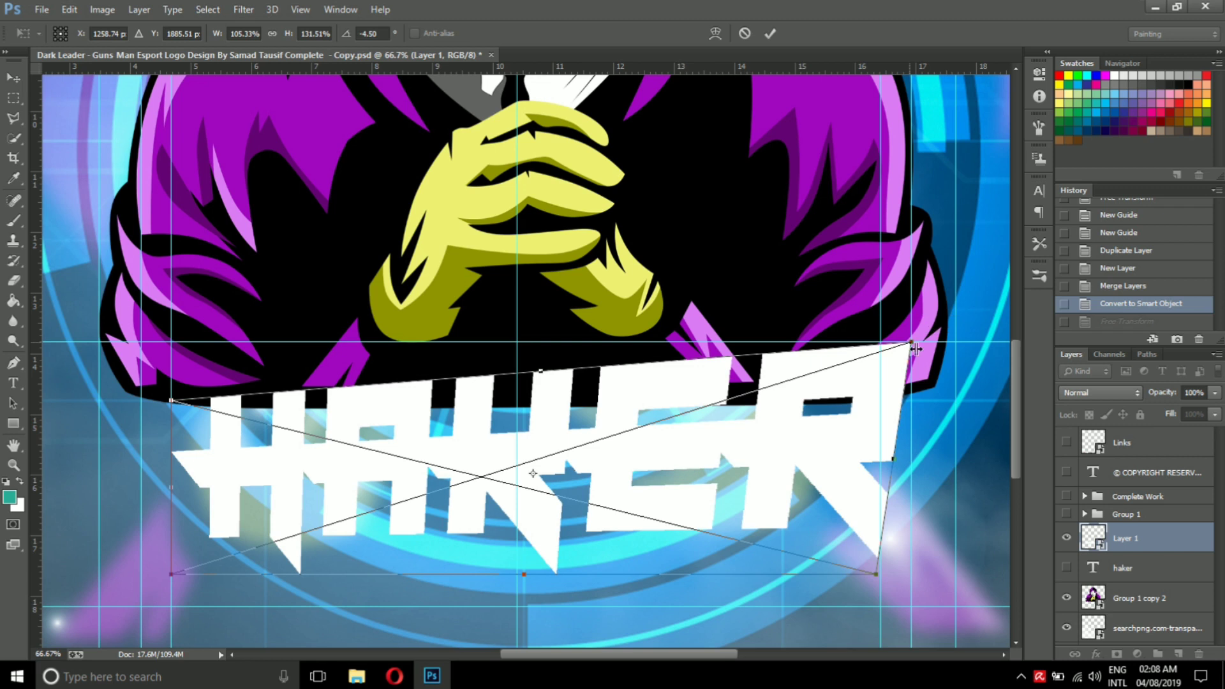
pyautogui.moveTo(176, 406); pyautogui.dragTo(145, 348)
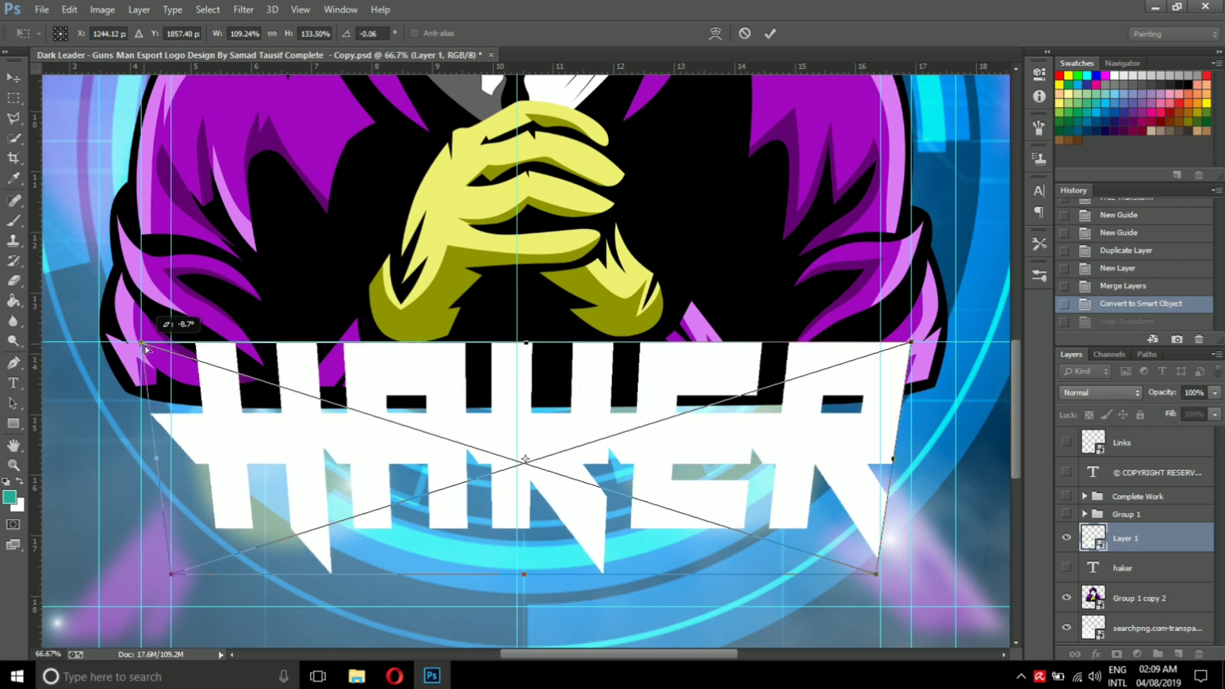
pyautogui.moveTo(145, 349); pyautogui.dragTo(143, 344)
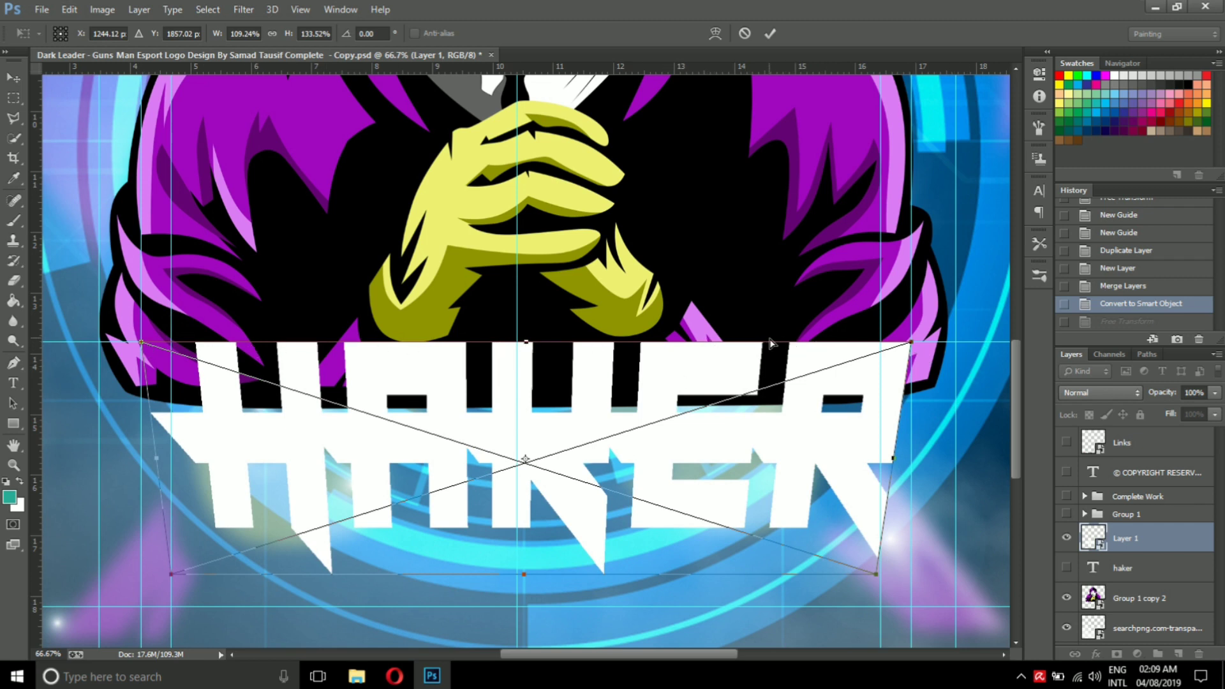
pyautogui.hotkey('ctrl', '+')
pyautogui.hotkey('ctrl', '+')
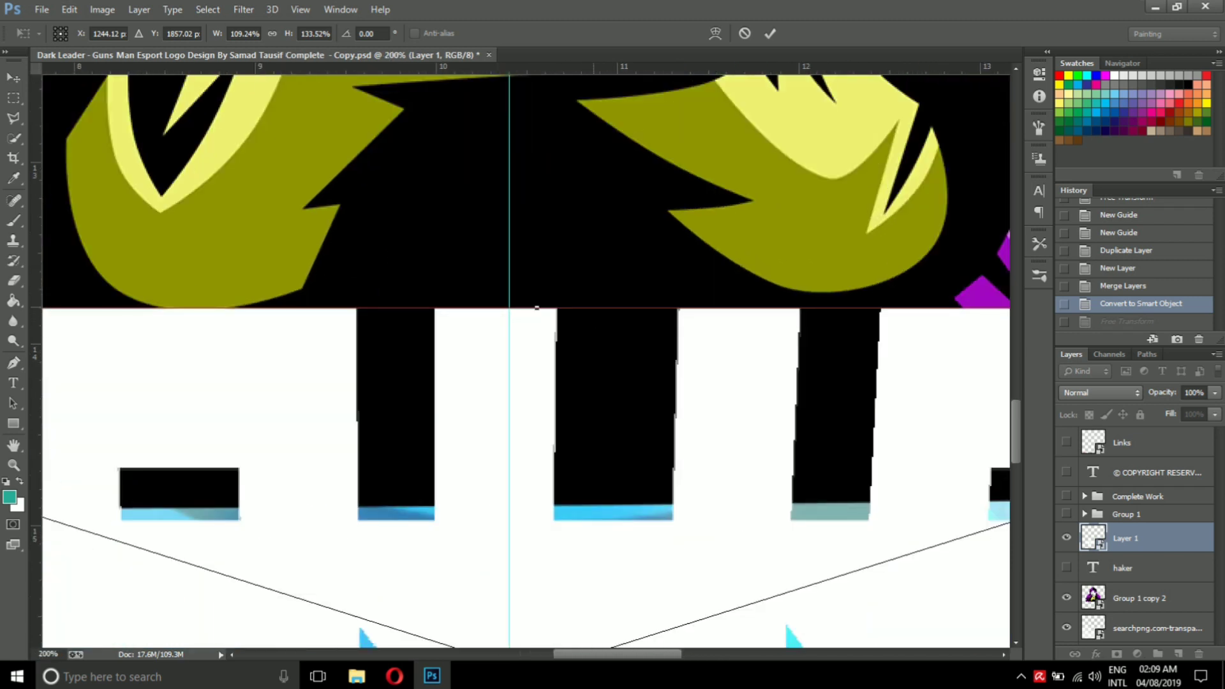
pyautogui.hotkey('ctrl', '-')
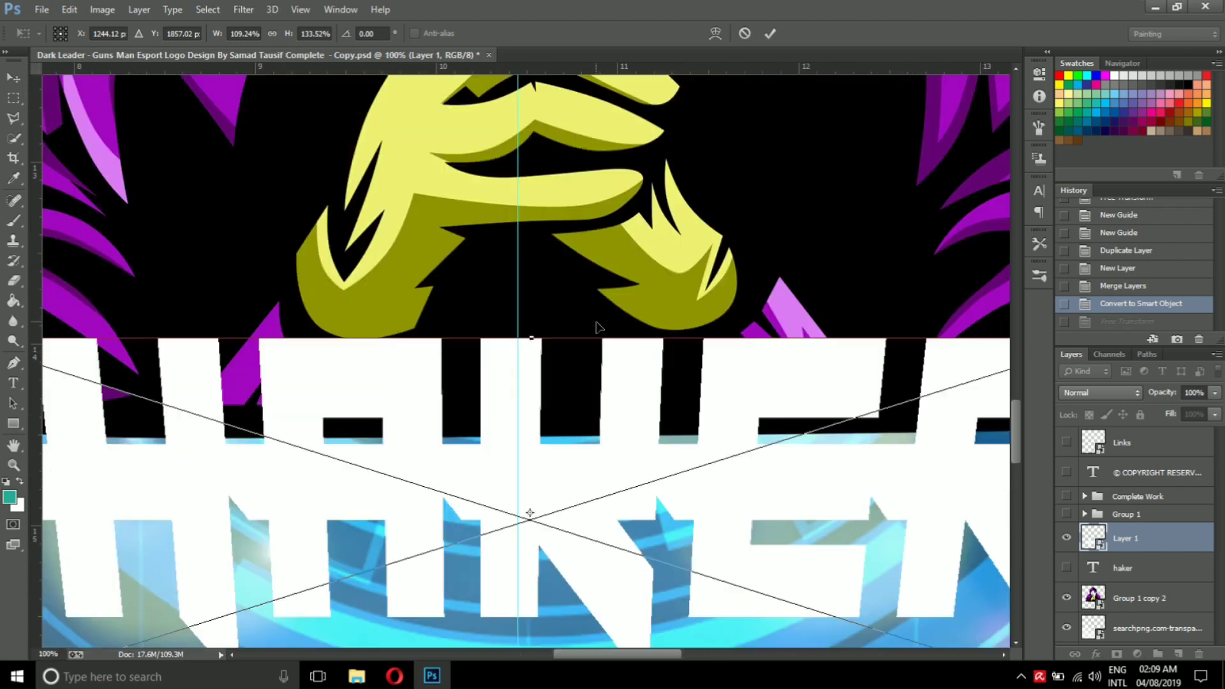
pyautogui.hotkey('ctrl', '-')
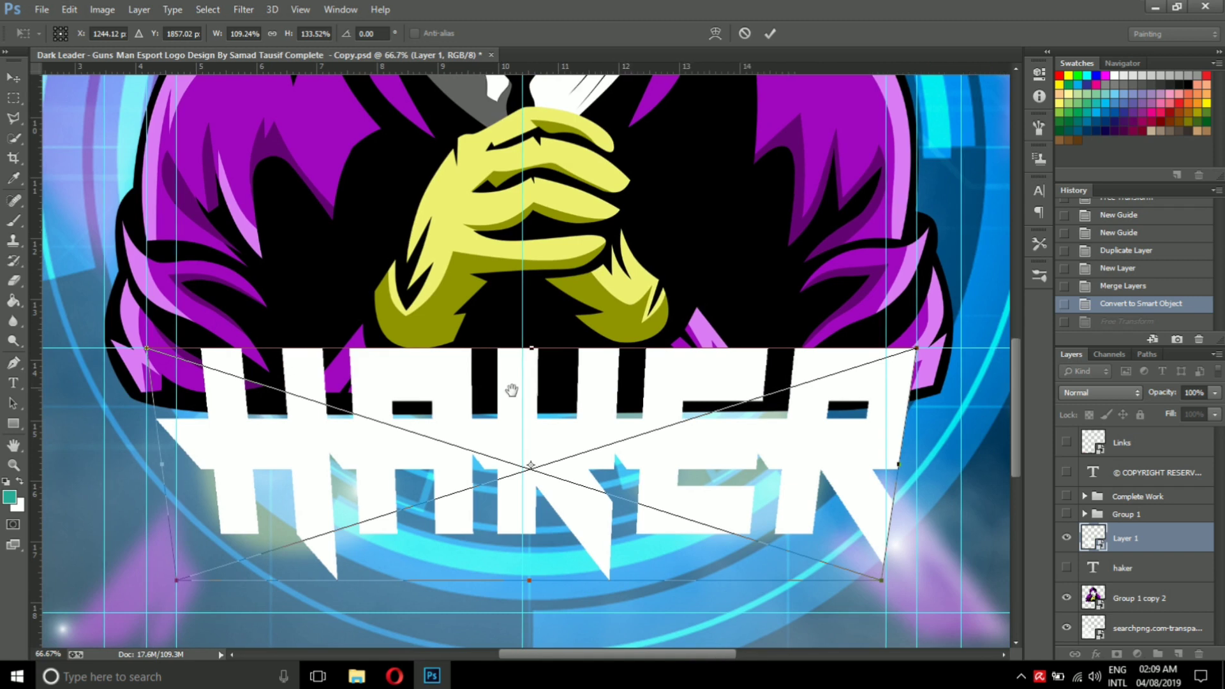
pyautogui.moveTo(474, 395); pyautogui.dragTo(508, 389)
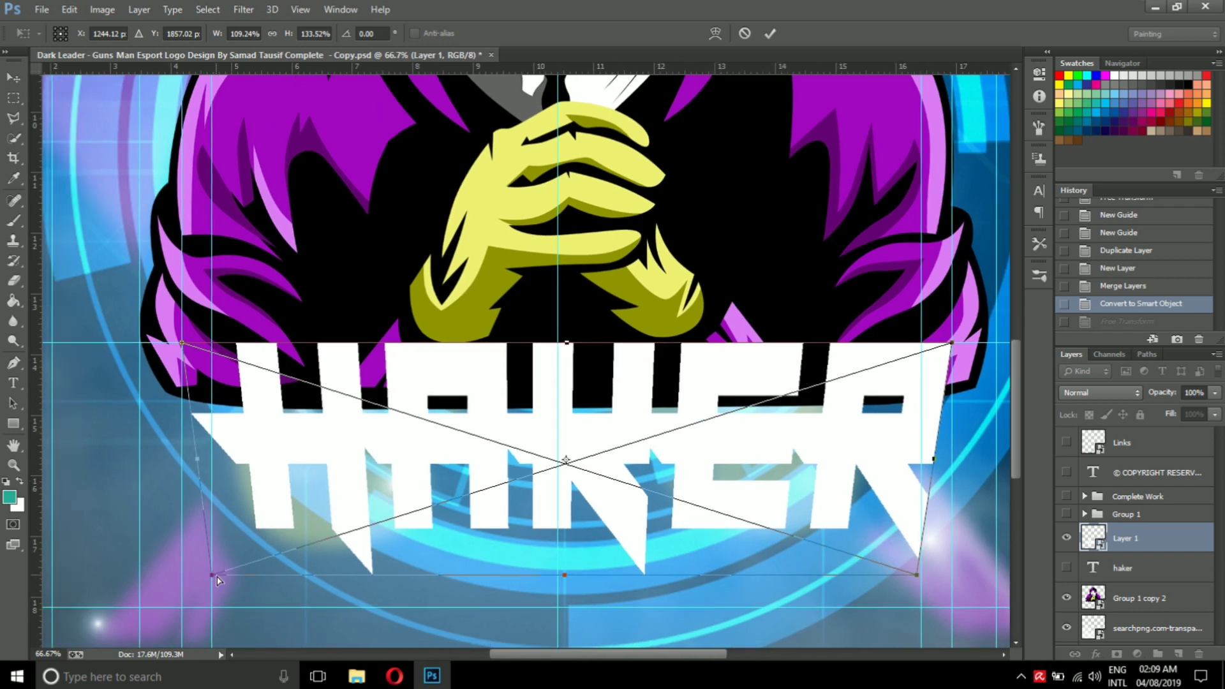
# Pull the bottom corners down and fine-tune so the title tapers, about 109% by 152%
pyautogui.moveTo(215, 579); pyautogui.dragTo(218, 611)
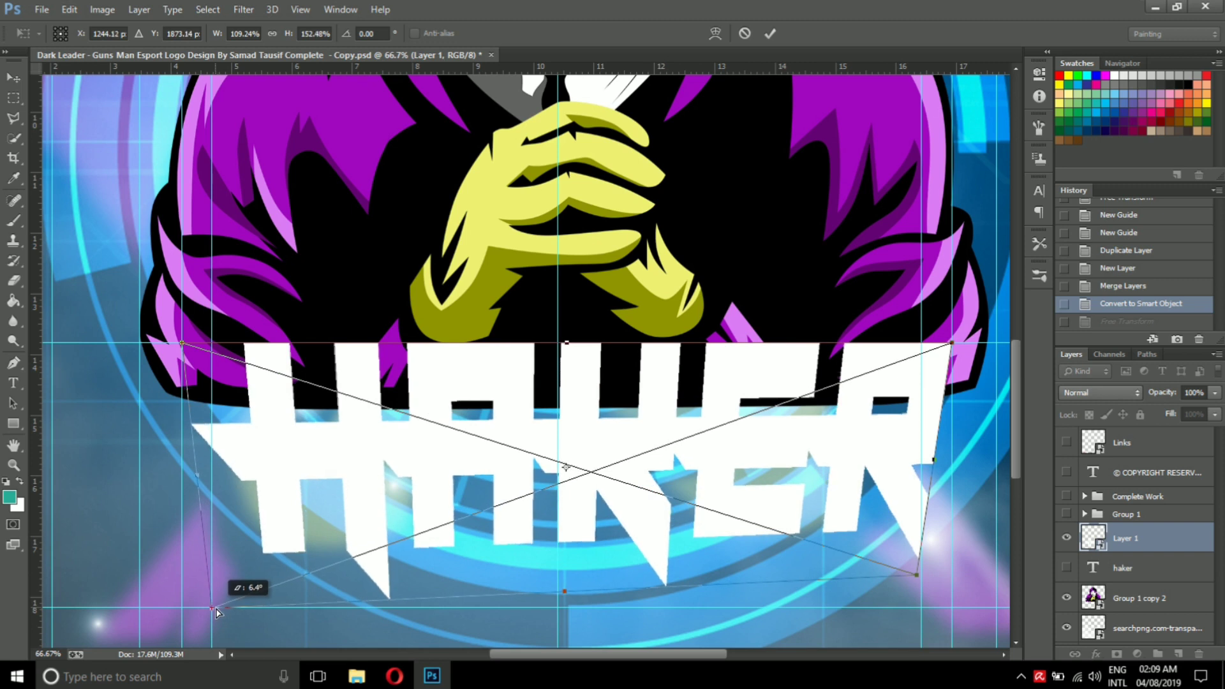
pyautogui.hscroll(5, 446, 562)
pyautogui.scroll(-2, 638, 530)
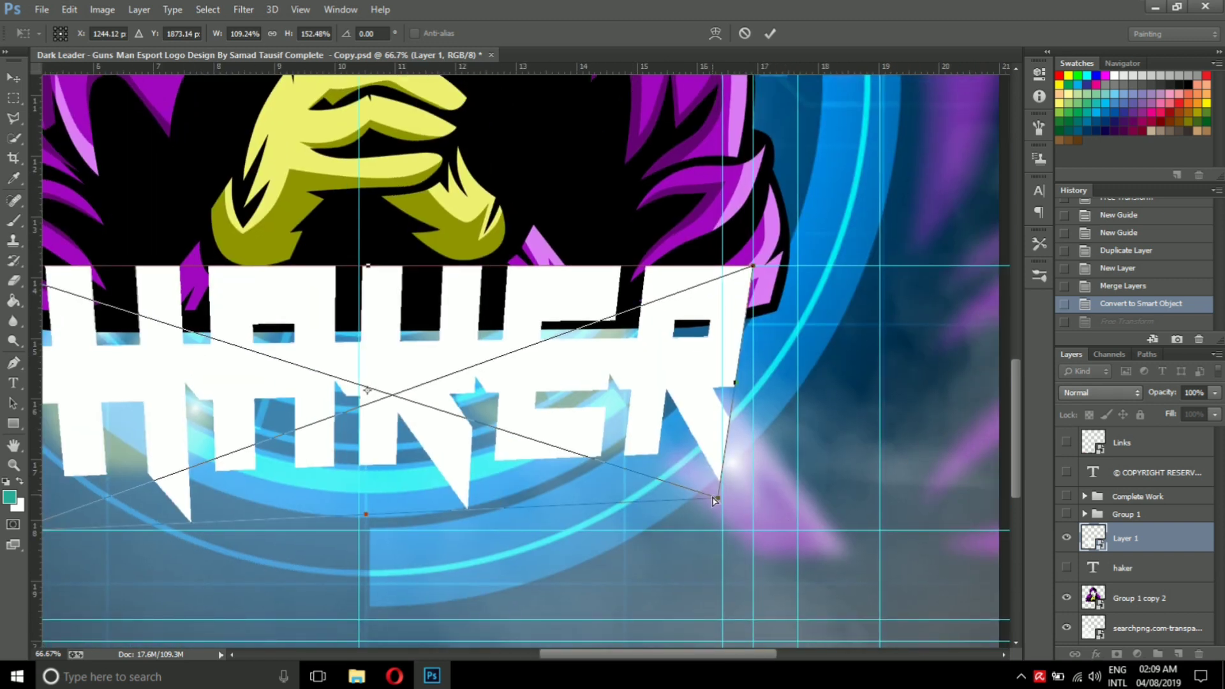
pyautogui.moveTo(715, 502); pyautogui.dragTo(724, 529)
pyautogui.hscroll(-5, 834, 570)
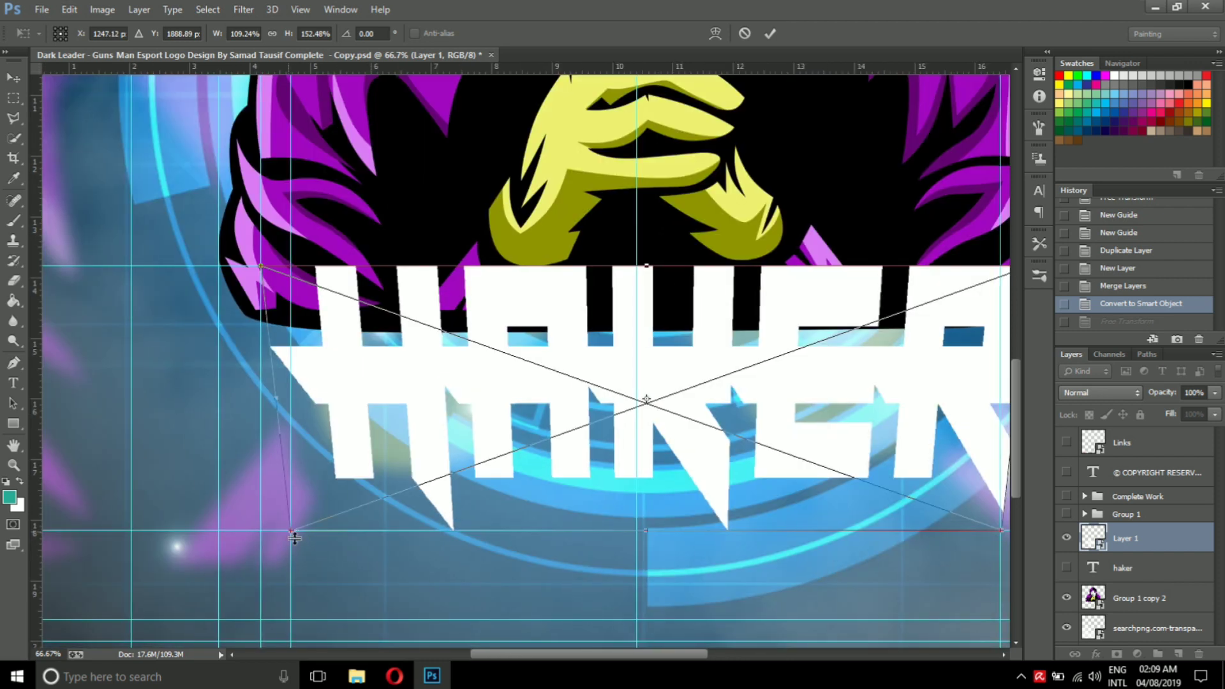
pyautogui.moveTo(298, 525); pyautogui.dragTo(301, 527)
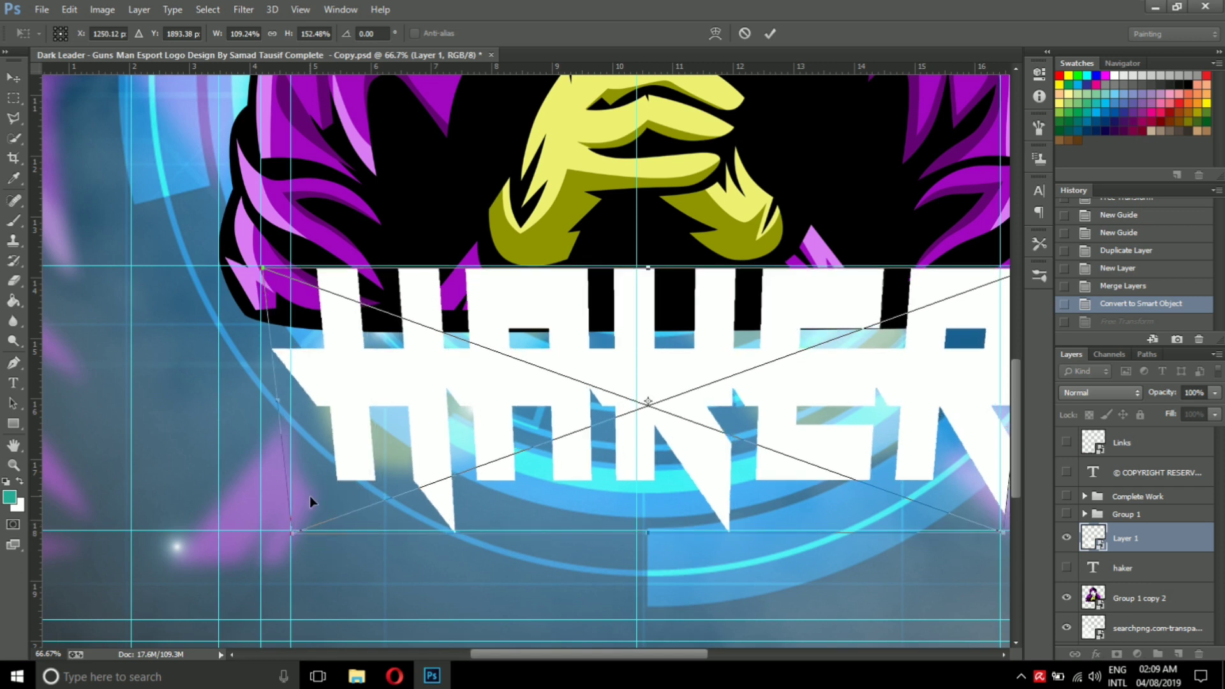
pyautogui.moveTo(309, 493); pyautogui.dragTo(305, 490)
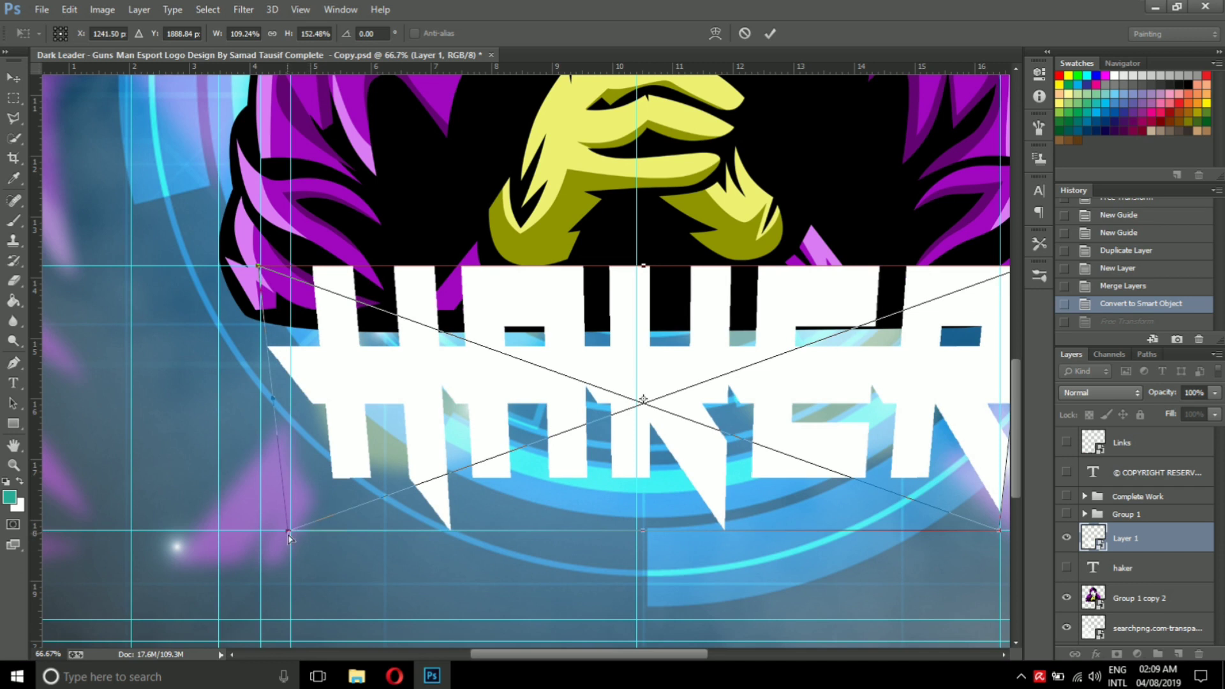
pyautogui.moveTo(288, 534); pyautogui.dragTo(290, 536)
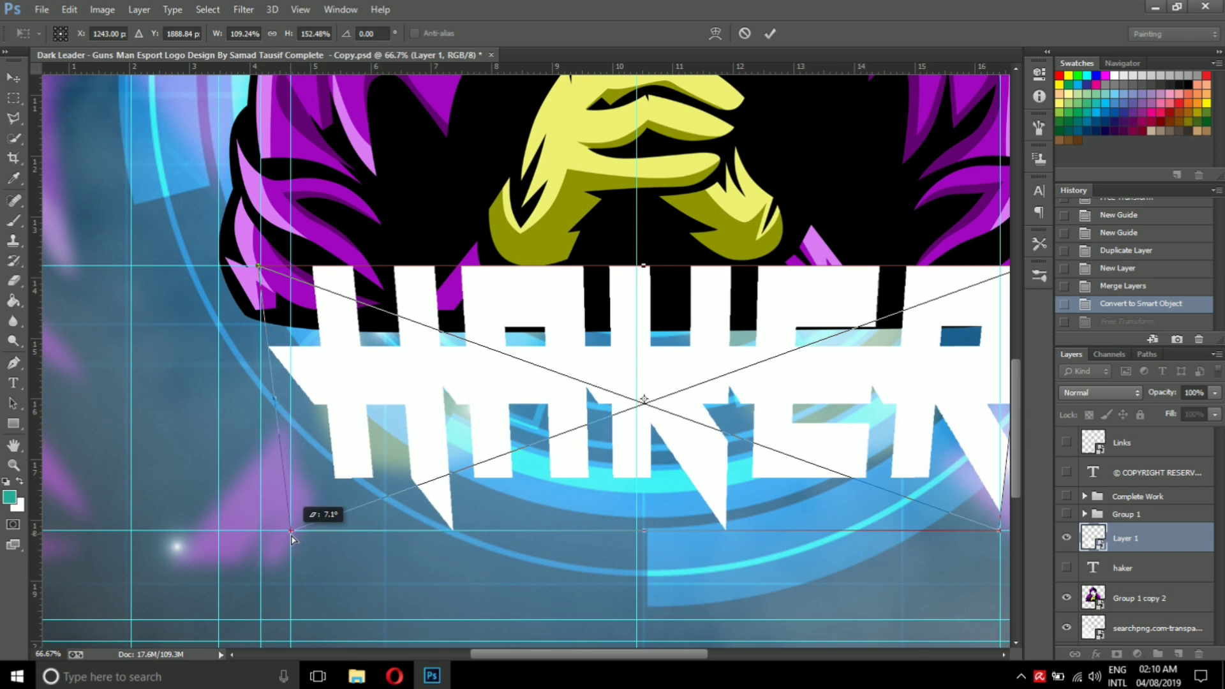
pyautogui.moveTo(292, 540); pyautogui.dragTo(291, 539)
pyautogui.moveTo(662, 514)
pyautogui.mouseDown()
pyautogui.moveTo(533, 496)
pyautogui.moveTo(568, 505)
pyautogui.mouseUp()
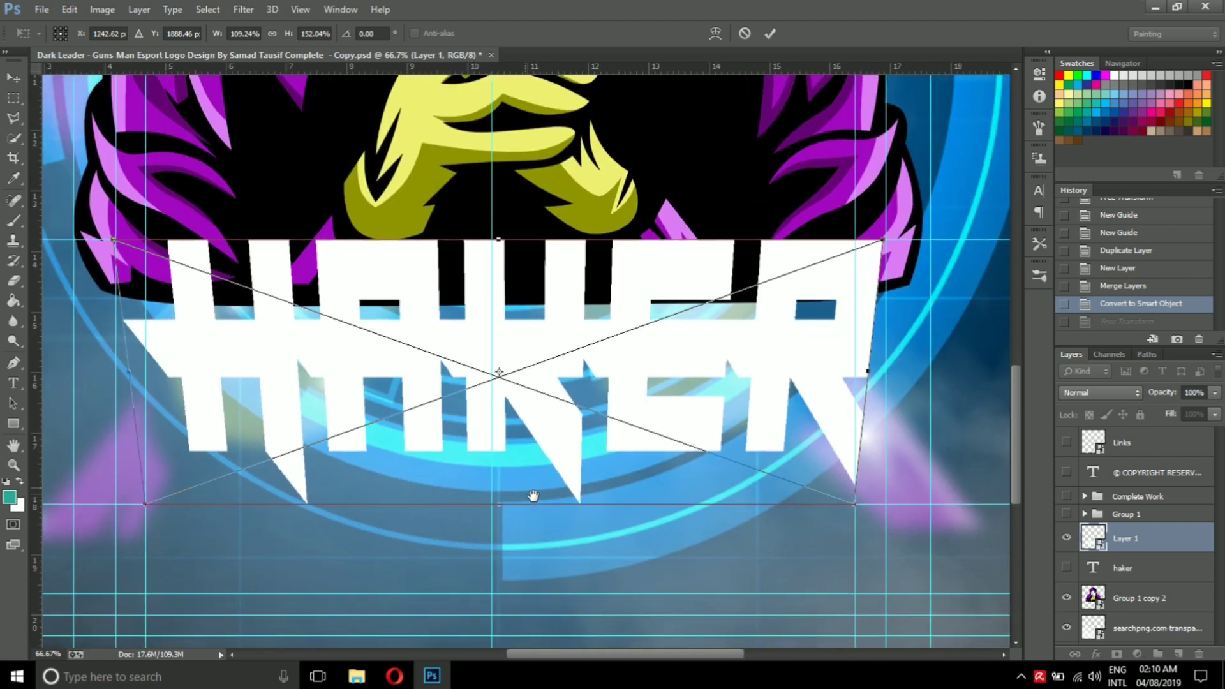
# Commit the HAKER distortion, nudge the title a few pixels right, and save the file
pyautogui.press('Return')
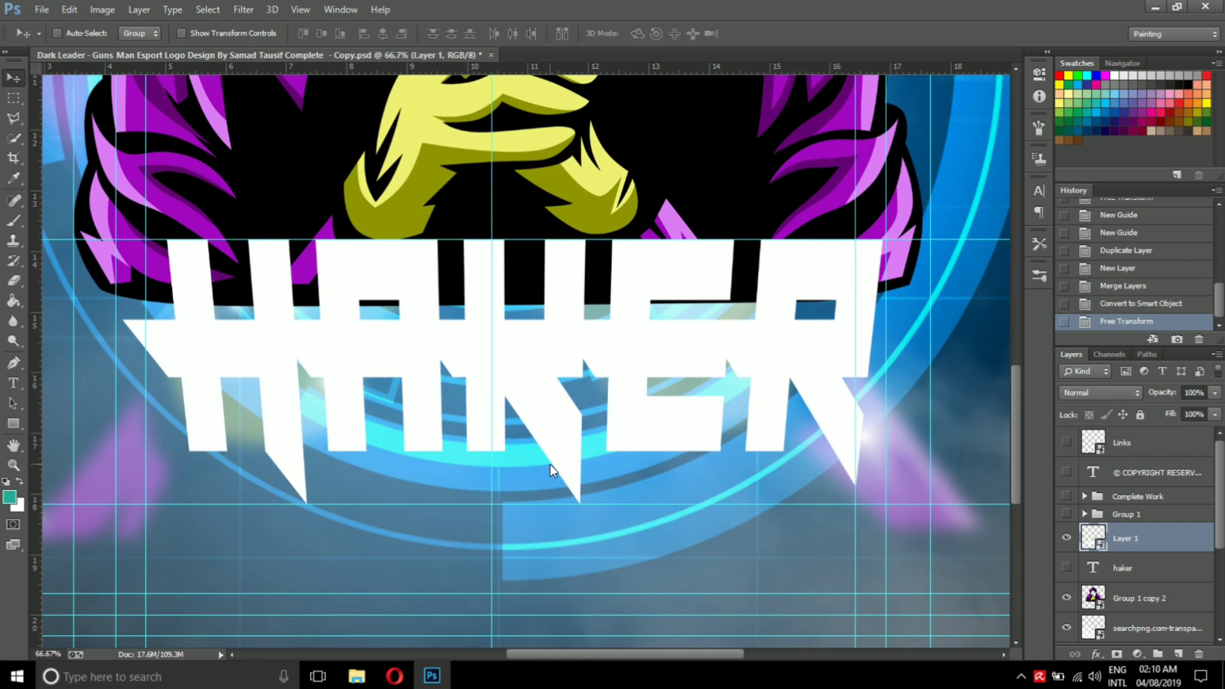
pyautogui.press('Right')
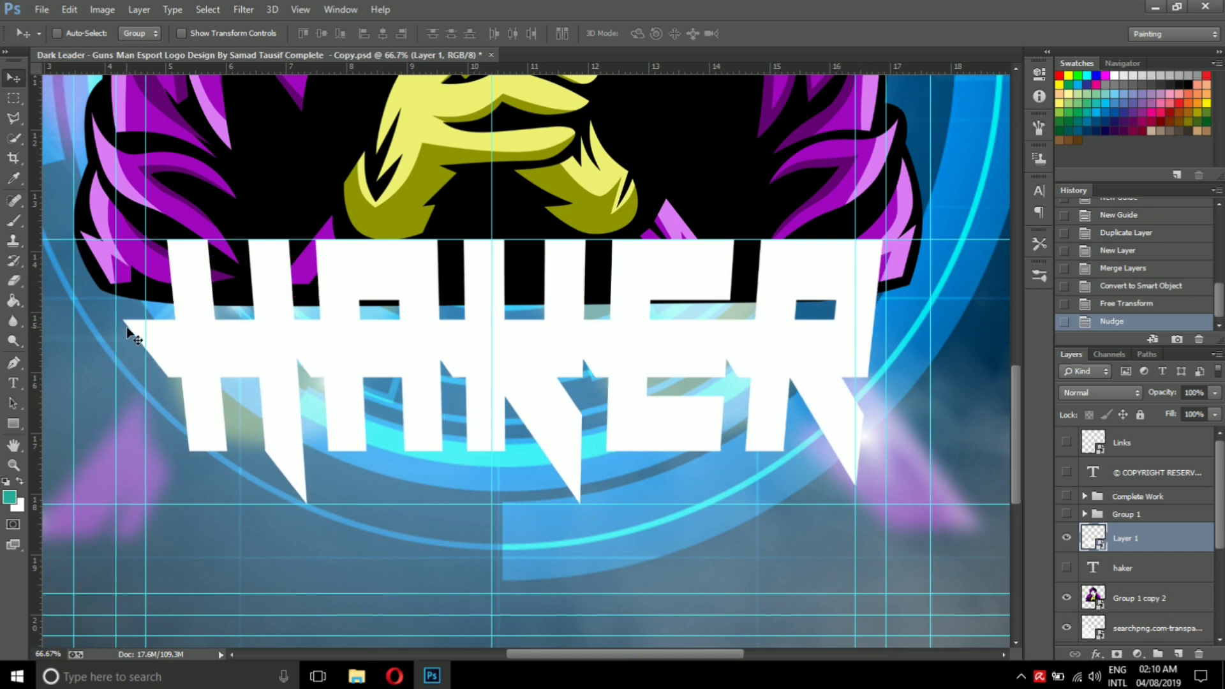
pyautogui.hotkey('ctrl', 's')
pyautogui.hotkey('ctrl', '-')
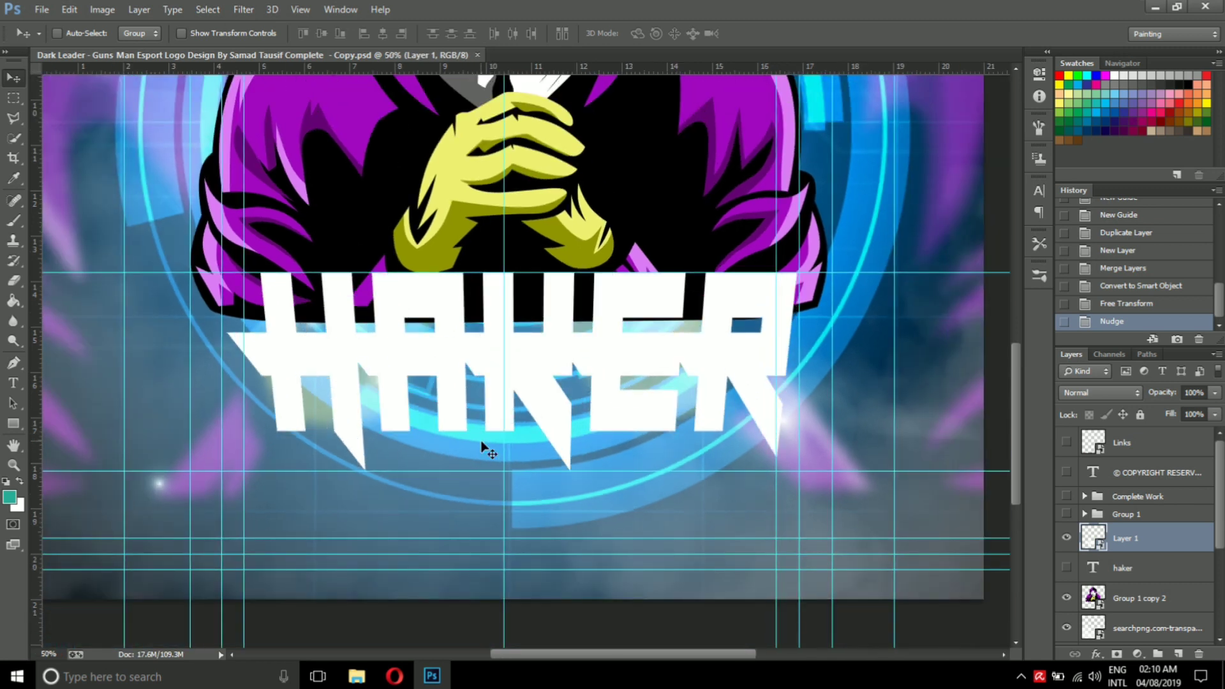
pyautogui.scroll(3, 505, 470)
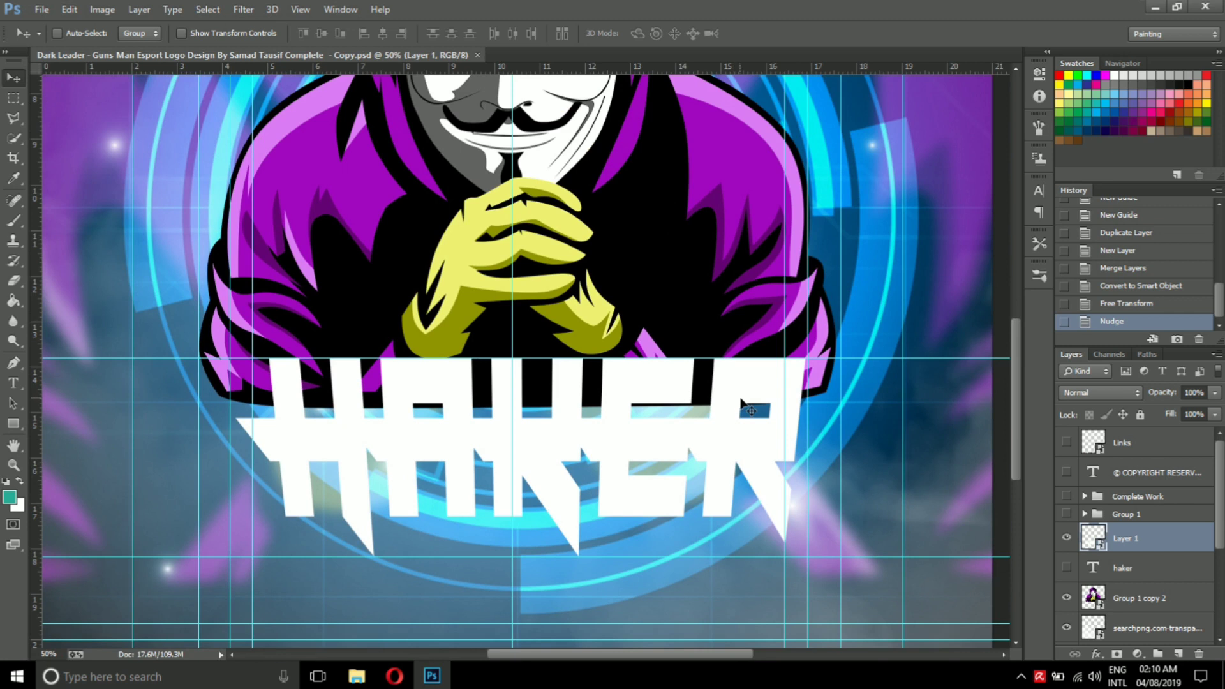
# Add an empty Layer 2 and move it beneath the HAKER title layer
pyautogui.click(1178, 654)
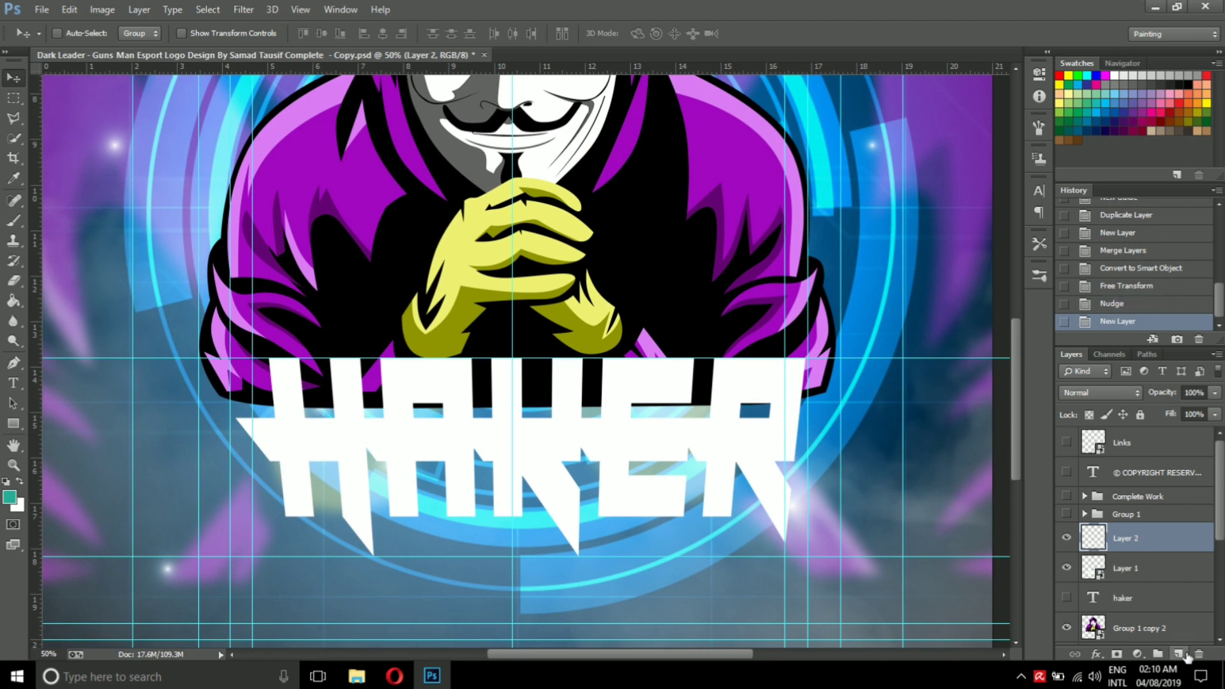
pyautogui.moveTo(1165, 540); pyautogui.dragTo(1172, 582)
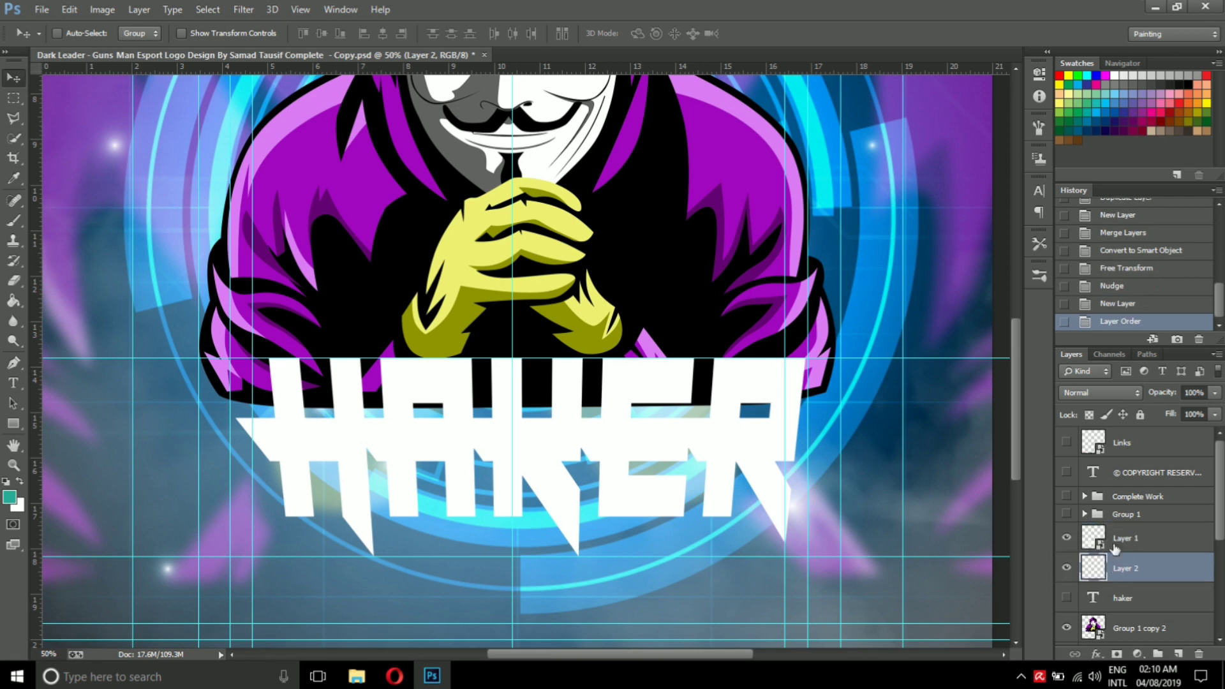
pyautogui.click(1066, 537)
# Draw a closed four-point trapezoid path around the title, wider at the top, with the Pen tool
pyautogui.click(13, 363)
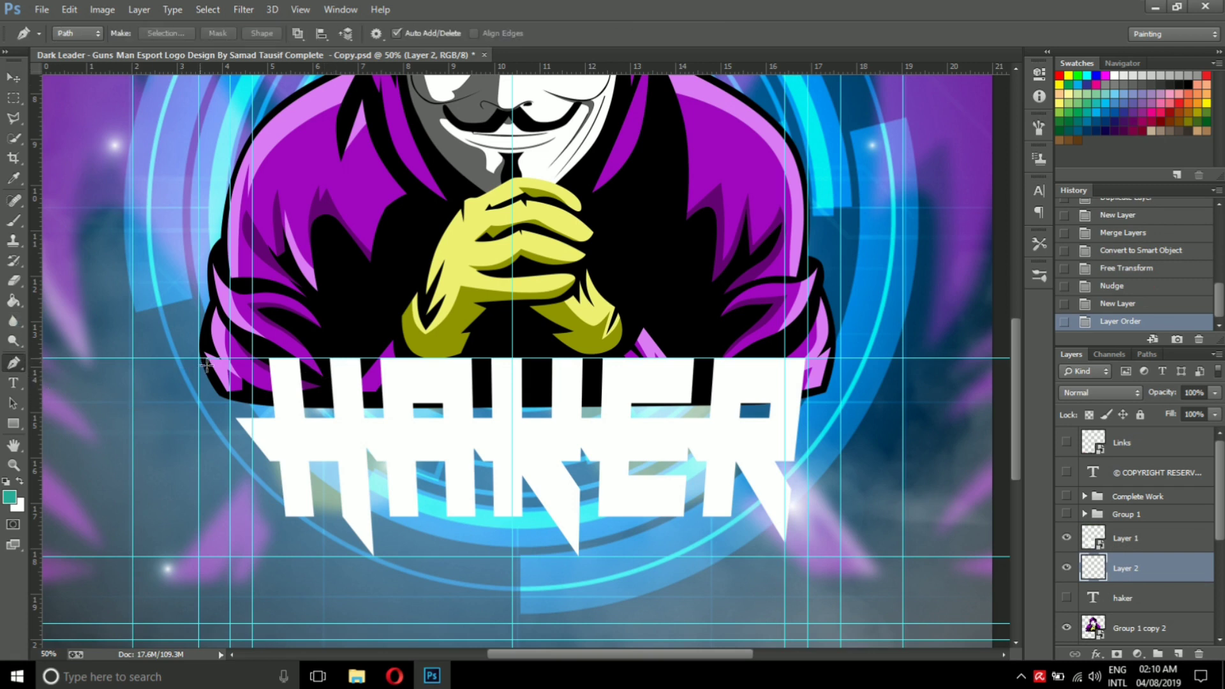
pyautogui.click(200, 359)
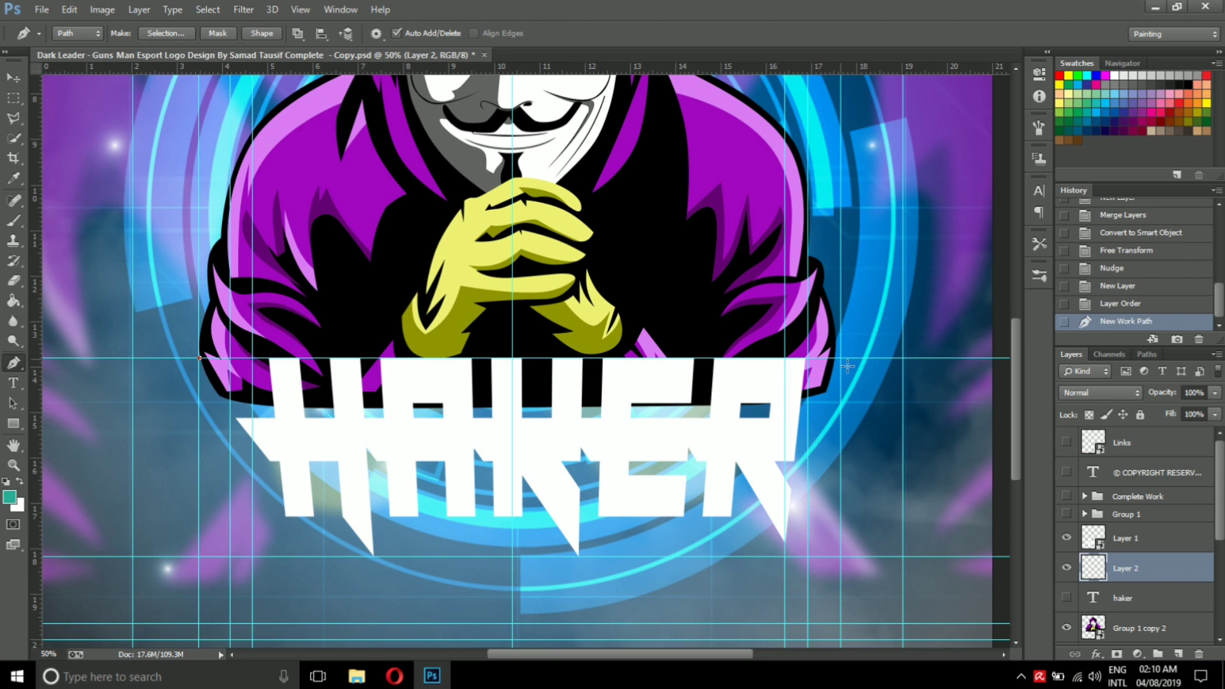
pyautogui.click(841, 358)
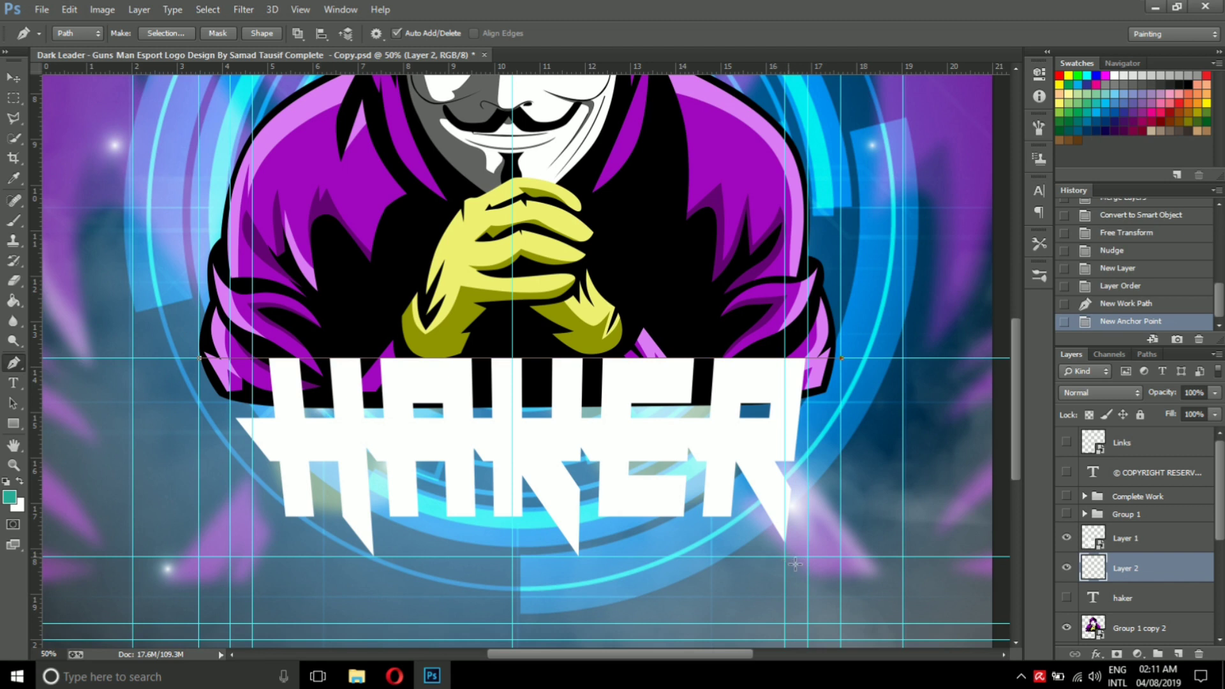
pyautogui.click(785, 557)
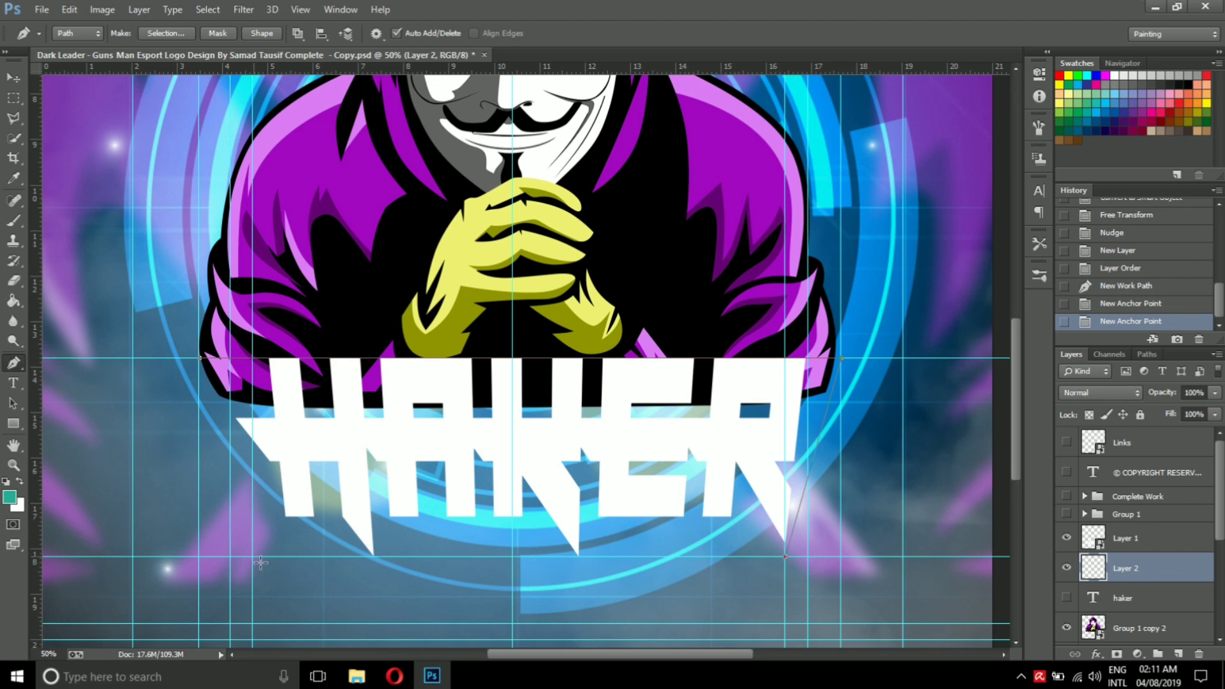
pyautogui.click(253, 556)
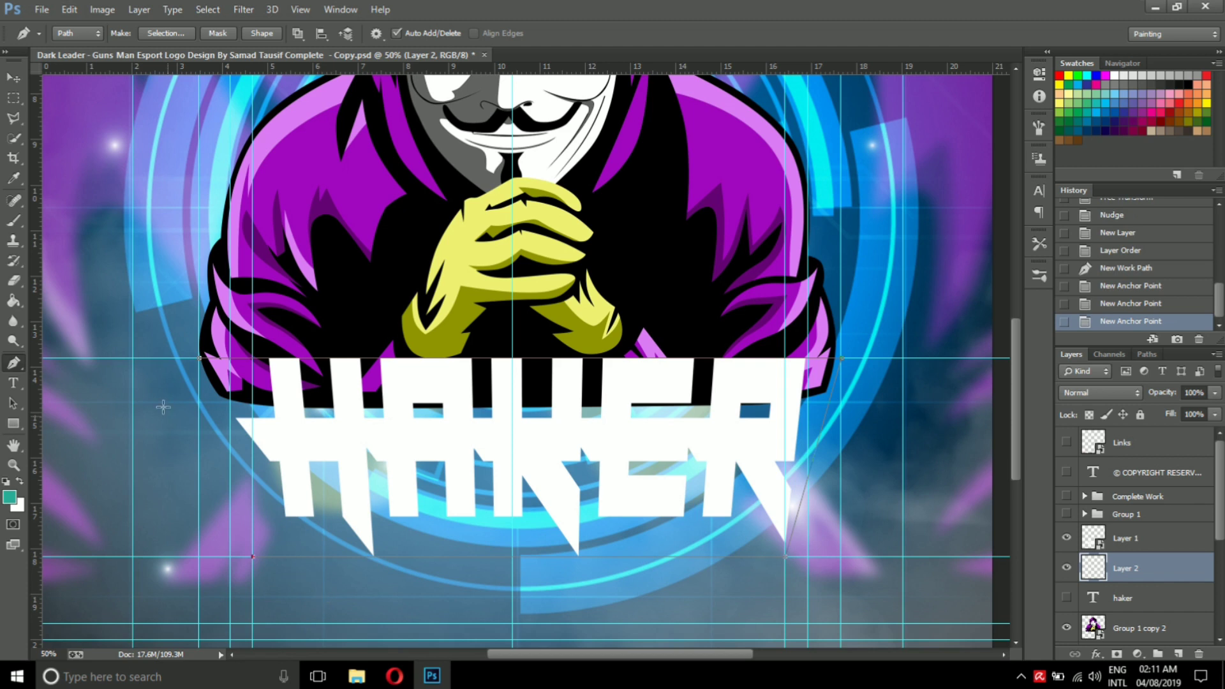
pyautogui.click(200, 360)
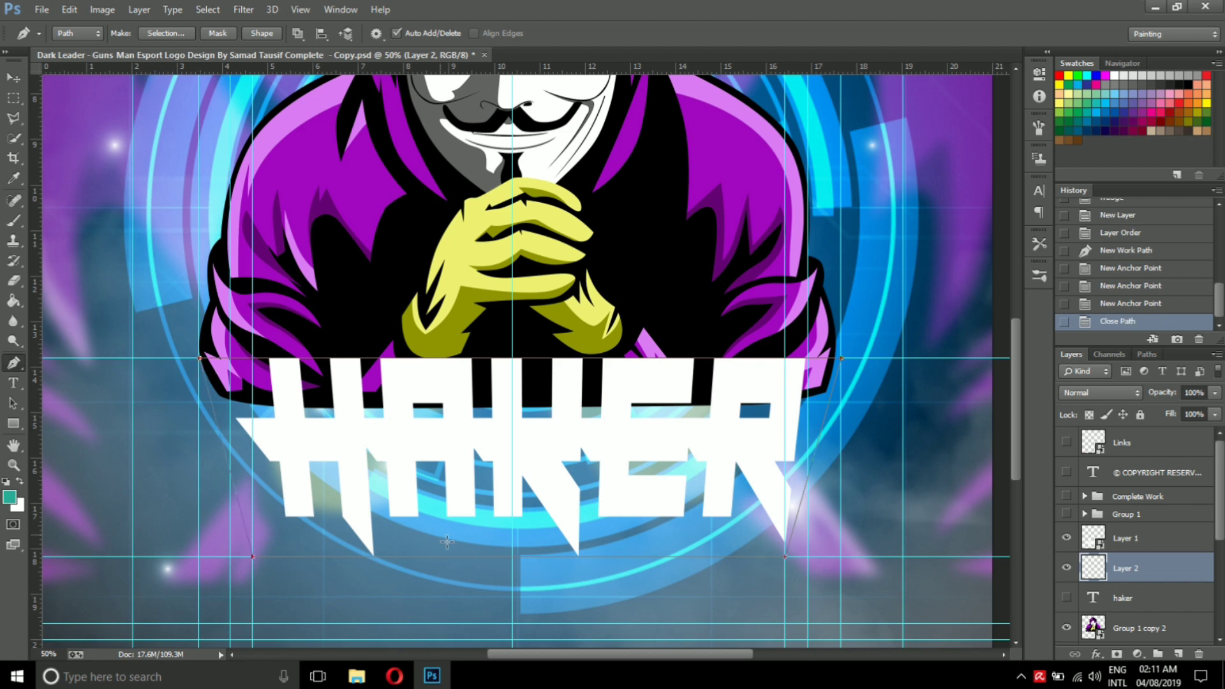
# Turn the trapezoid path into a selection with 0 feather
pyautogui.rightClick(727, 494)
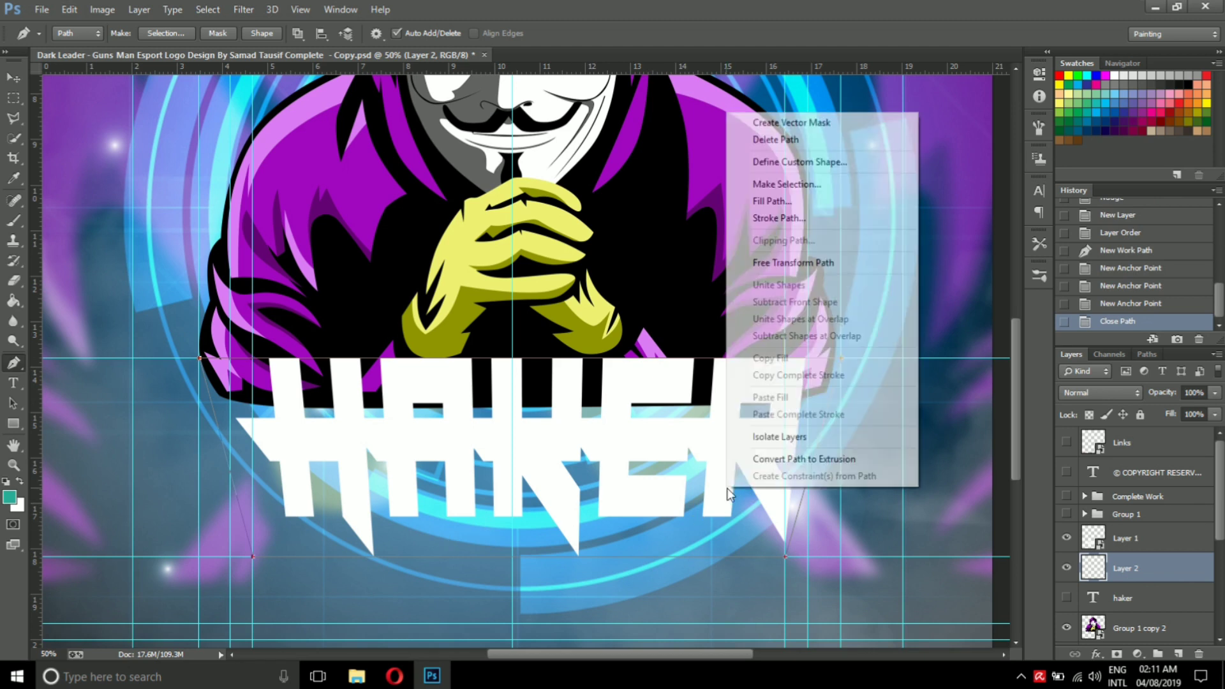
pyautogui.click(795, 188)
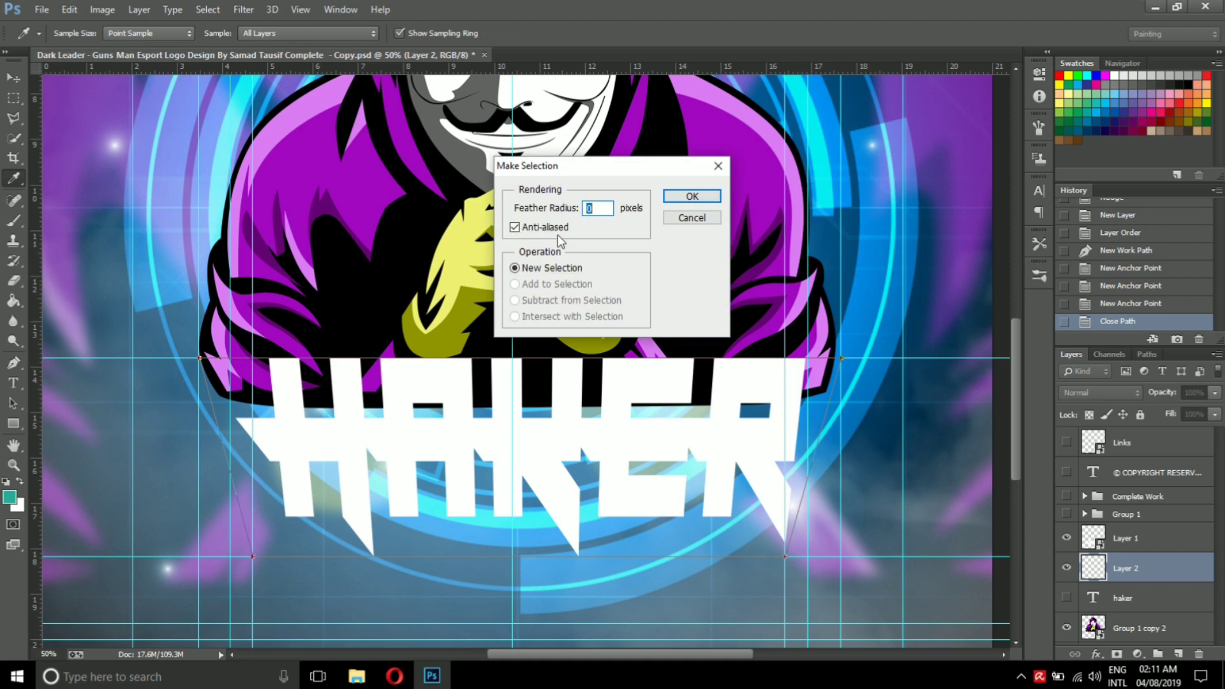
pyautogui.click(668, 201)
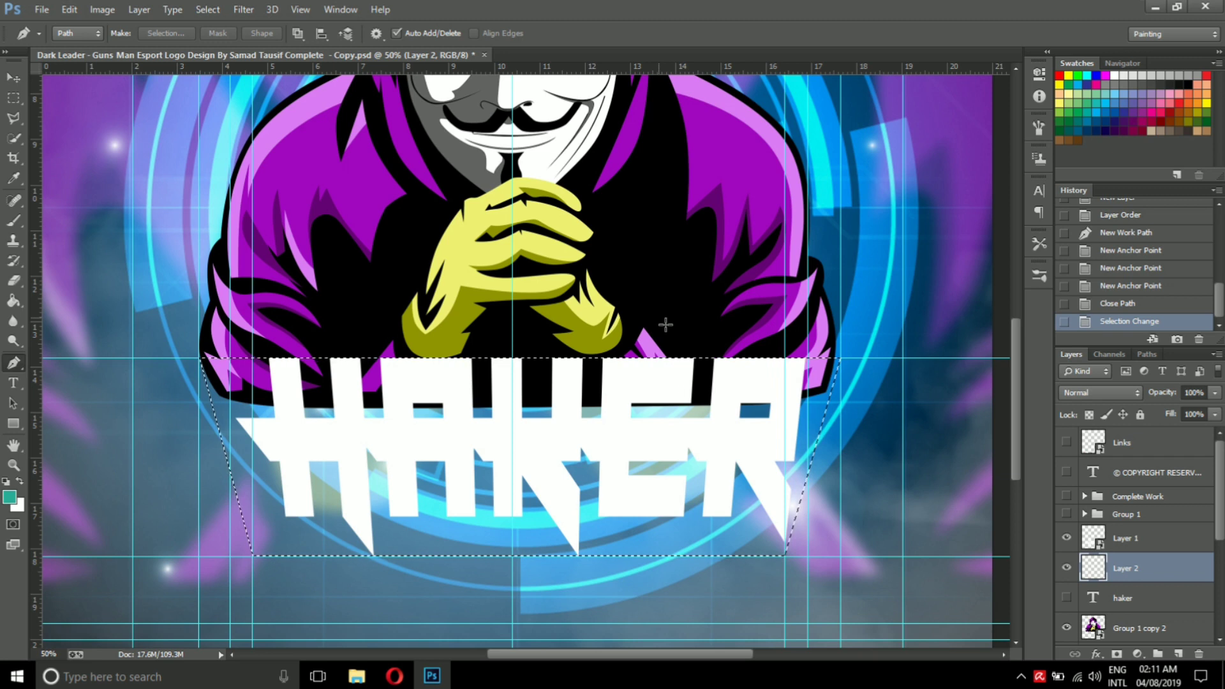
pyautogui.hotkey('shift', 'F6')
pyautogui.click(688, 248)
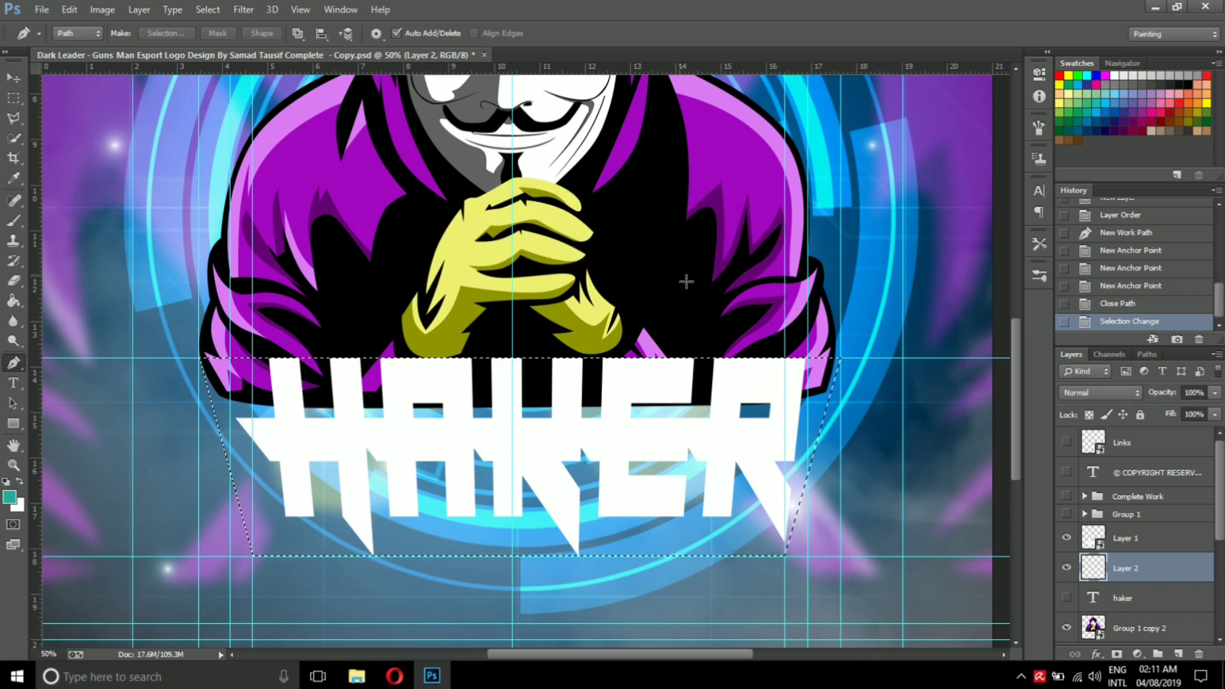
# Fill the trapezoid selection on Layer 2 with black (#000000)
pyautogui.hotkey('shift', 'F5')
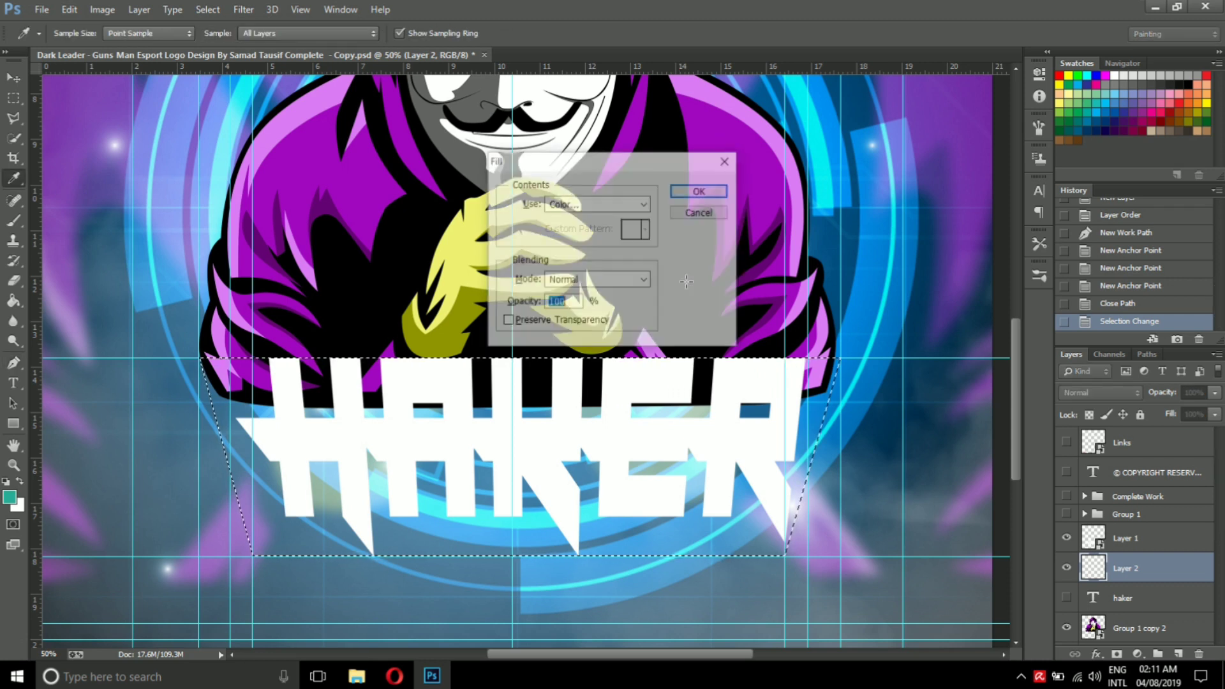
pyautogui.click(611, 205)
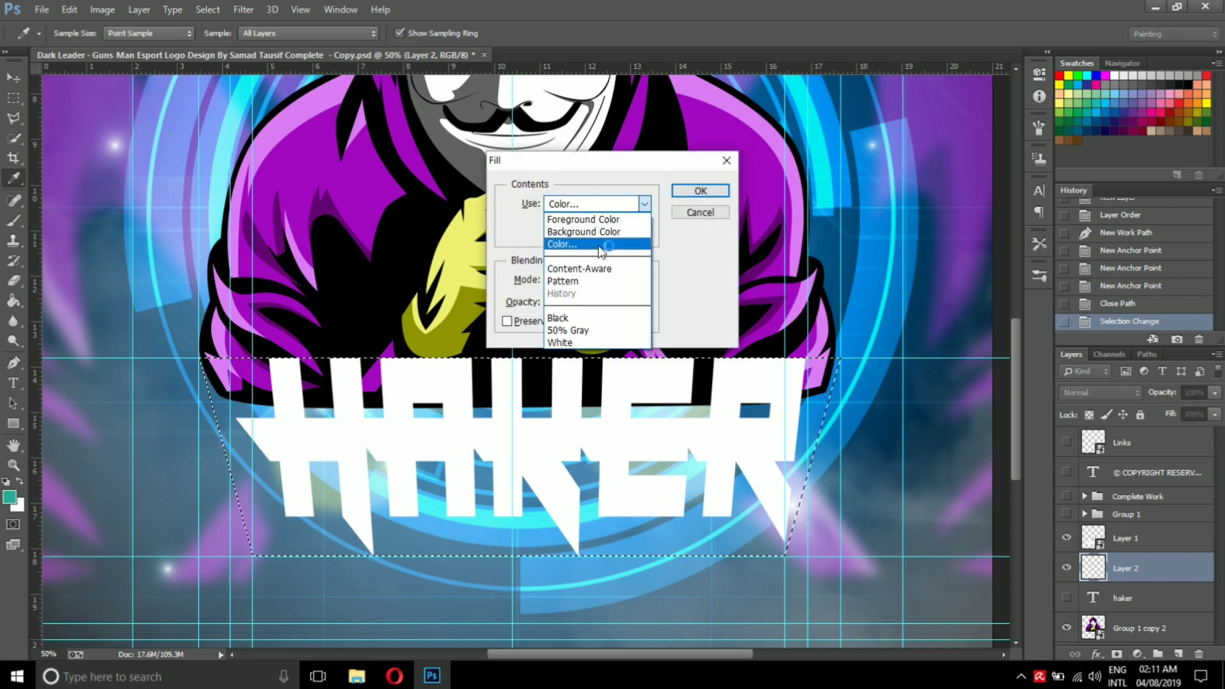
pyautogui.click(600, 246)
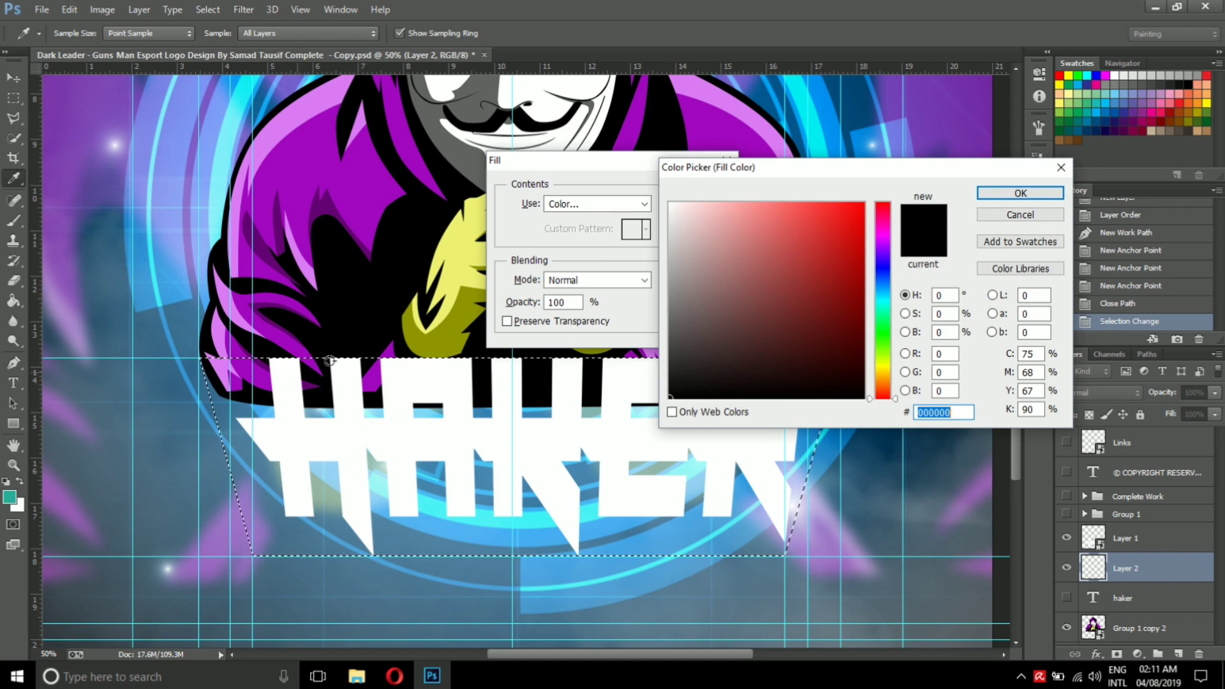
pyautogui.click(1015, 193)
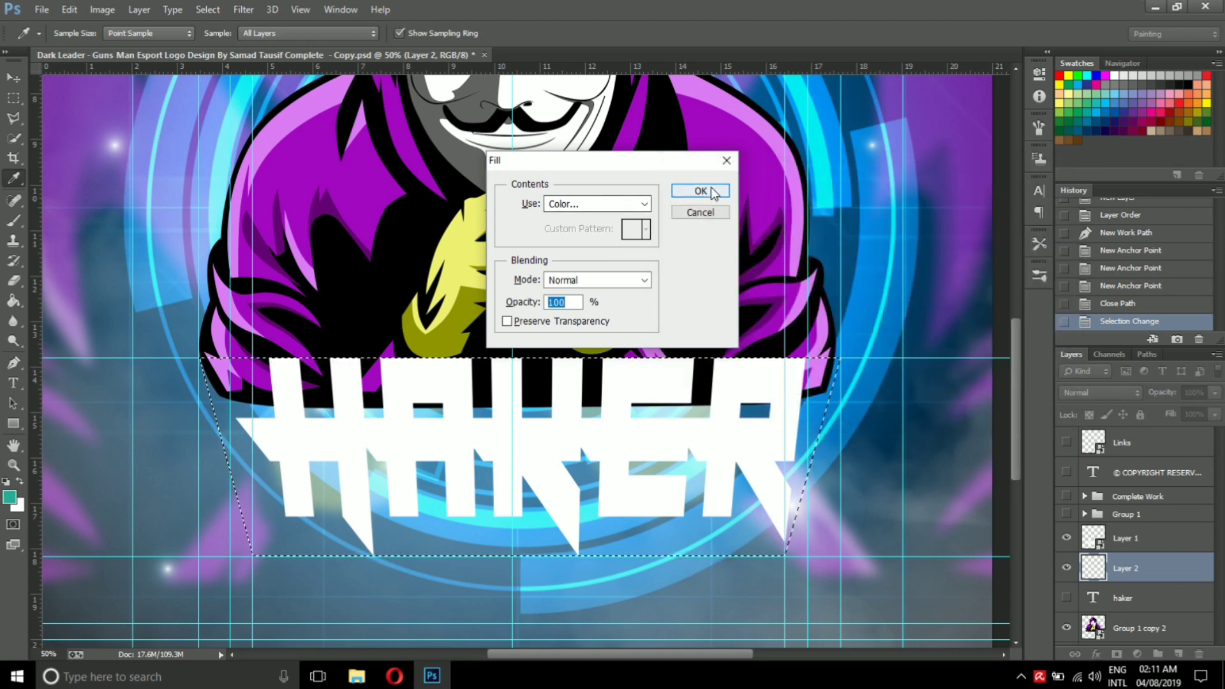
pyautogui.click(701, 190)
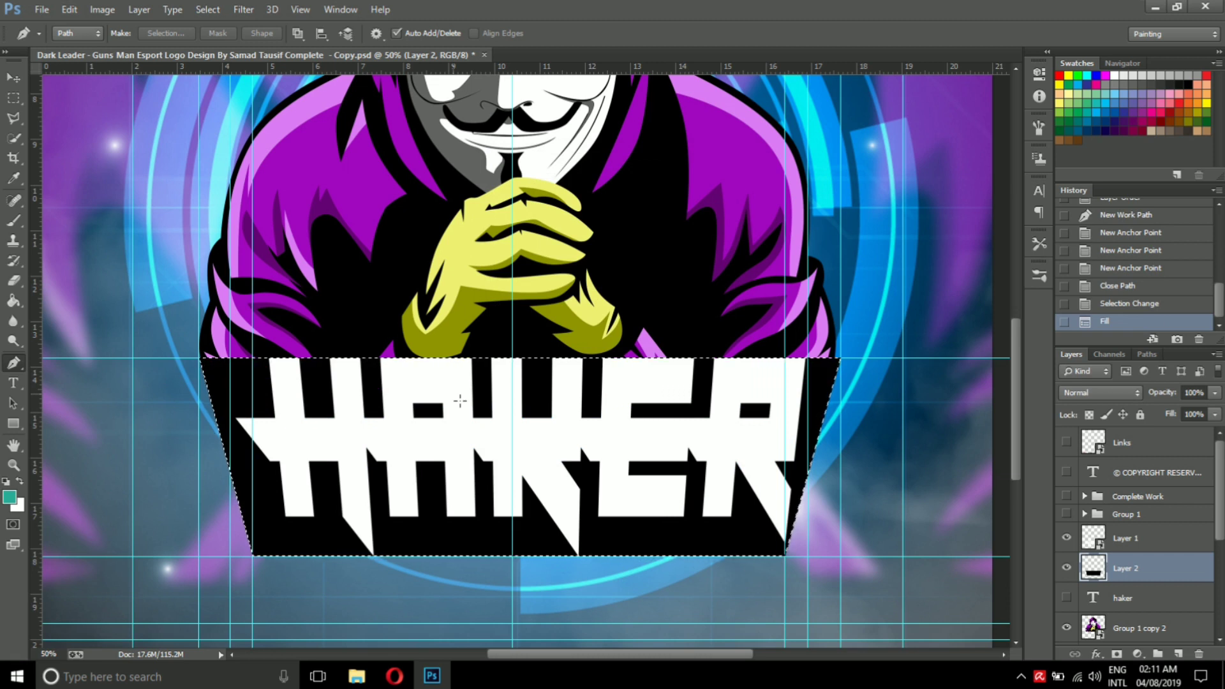
# Deselect, scale the black banner to about 106% and nudge it snugly under the hands
pyautogui.hotkey('ctrl', 'd')
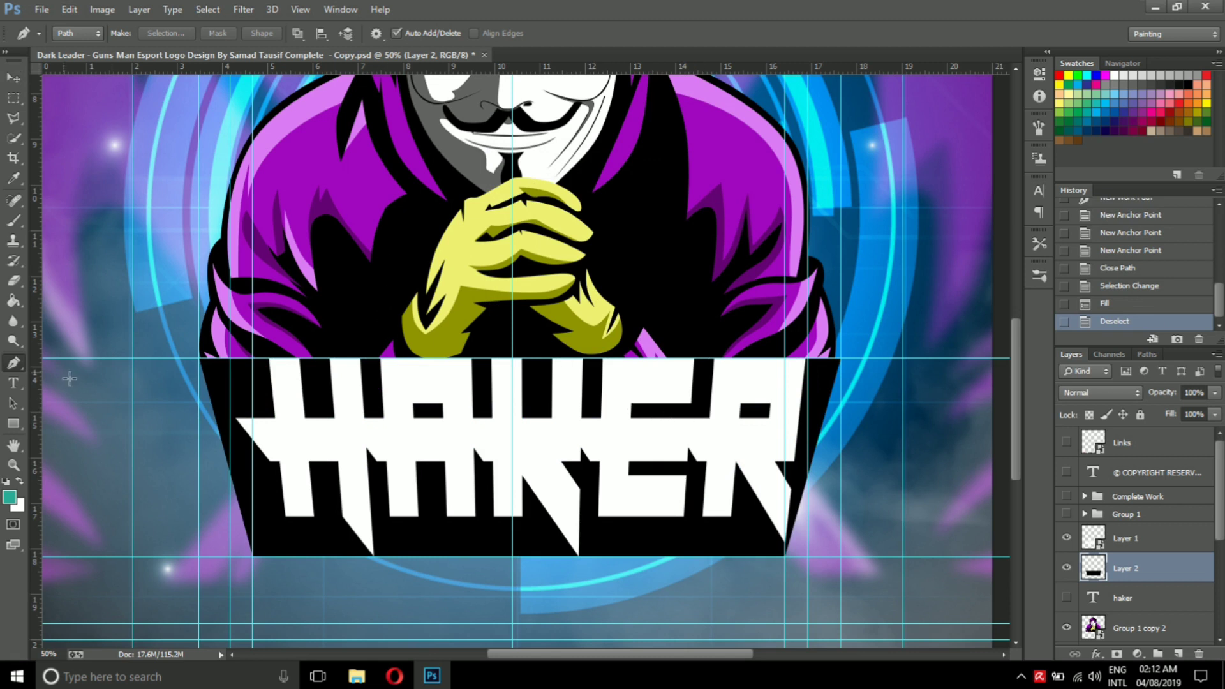
pyautogui.click(17, 75)
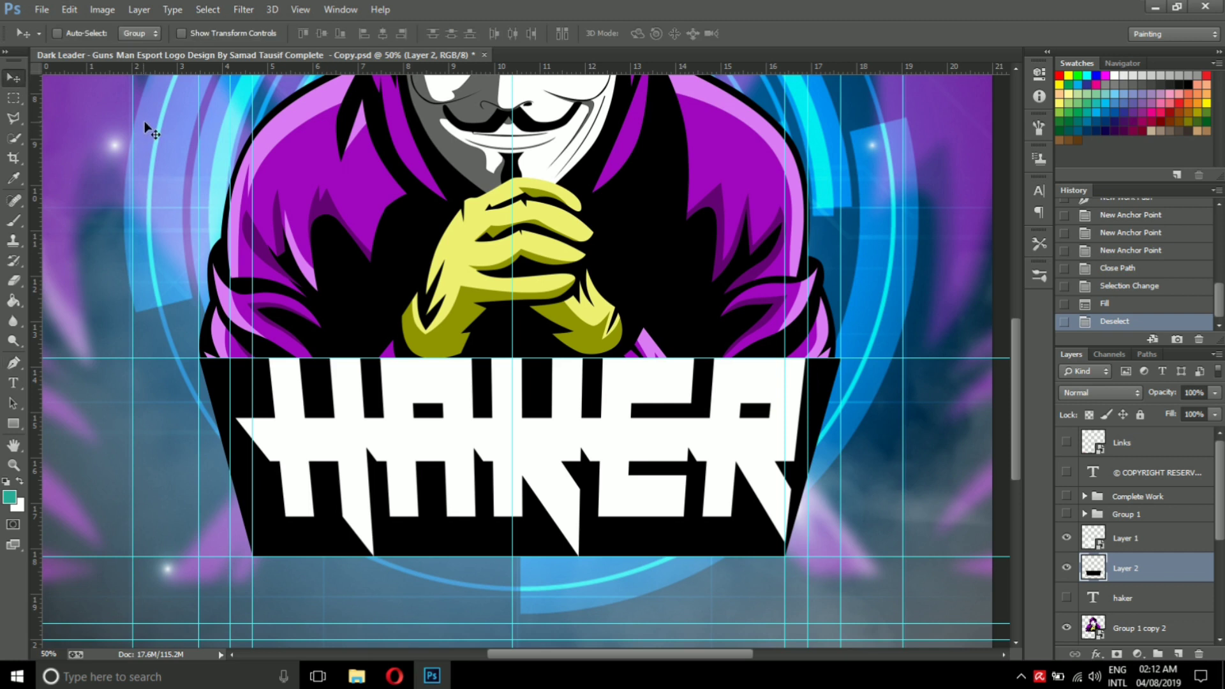
pyautogui.press('Up')
pyautogui.press('Up')
pyautogui.press('Up')
pyautogui.press('Up')
pyautogui.press('Up')
pyautogui.press('Up')
pyautogui.press('Up')
pyautogui.press('Up')
pyautogui.press('Up')
pyautogui.press('Up')
pyautogui.press('Up')
pyautogui.press('Up')
pyautogui.press('Up')
pyautogui.press('Up')
pyautogui.press('Up')
pyautogui.press('Up')
pyautogui.press('Up')
pyautogui.press('Up')
pyautogui.press('Up')
pyautogui.press('Up')
pyautogui.press('Up')
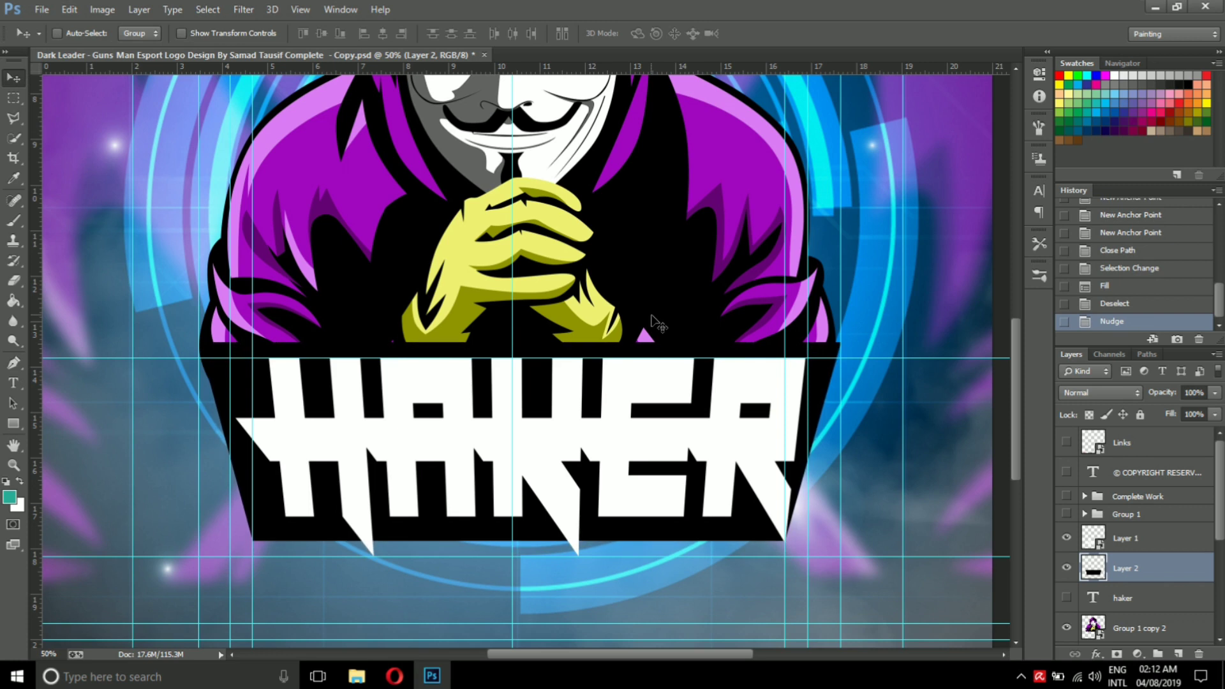
pyautogui.hotkey('ctrl', 't')
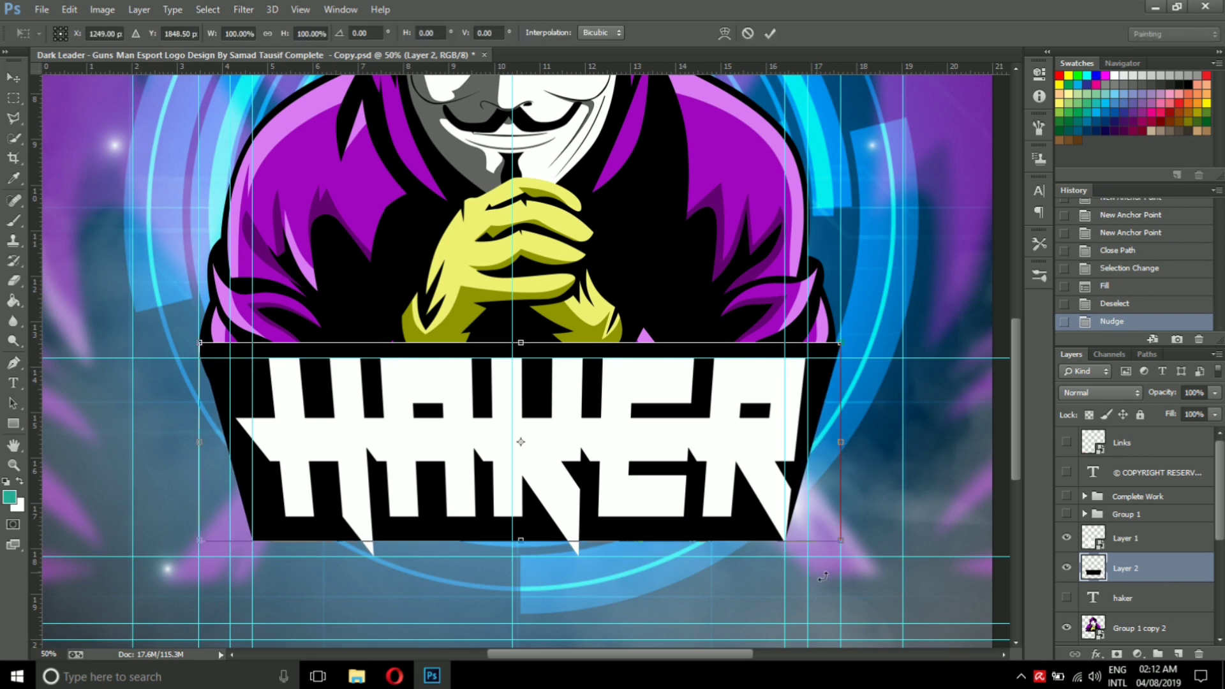
pyautogui.hotkey('ctrl', '-')
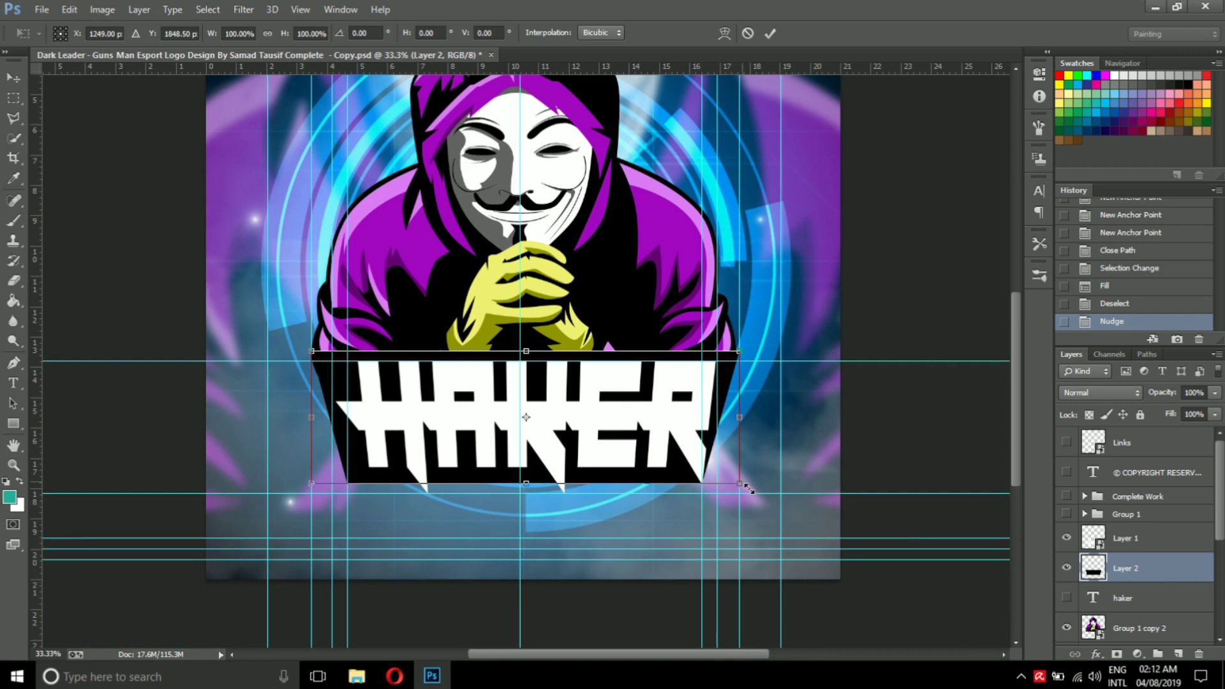
pyautogui.moveTo(749, 489); pyautogui.dragTo(757, 499)
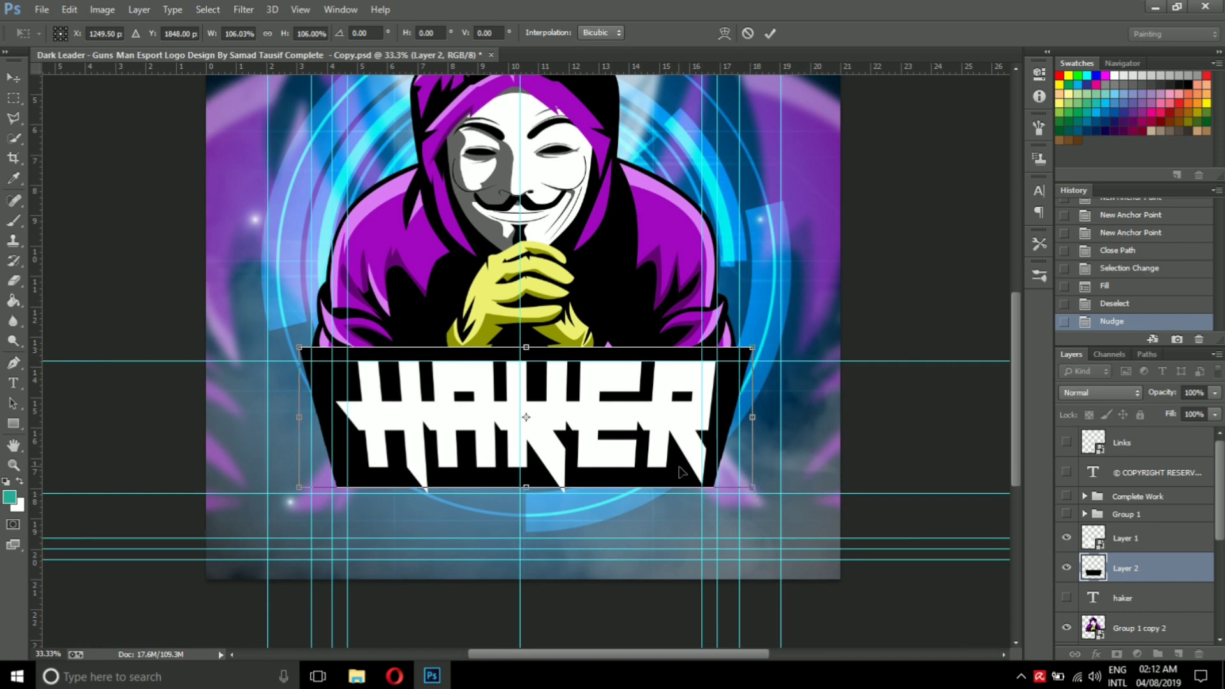
pyautogui.moveTo(680, 468); pyautogui.dragTo(680, 471)
pyautogui.press('Down')
pyautogui.press('Down')
pyautogui.press('Down')
pyautogui.press('Down')
pyautogui.press('Down')
pyautogui.press('Down')
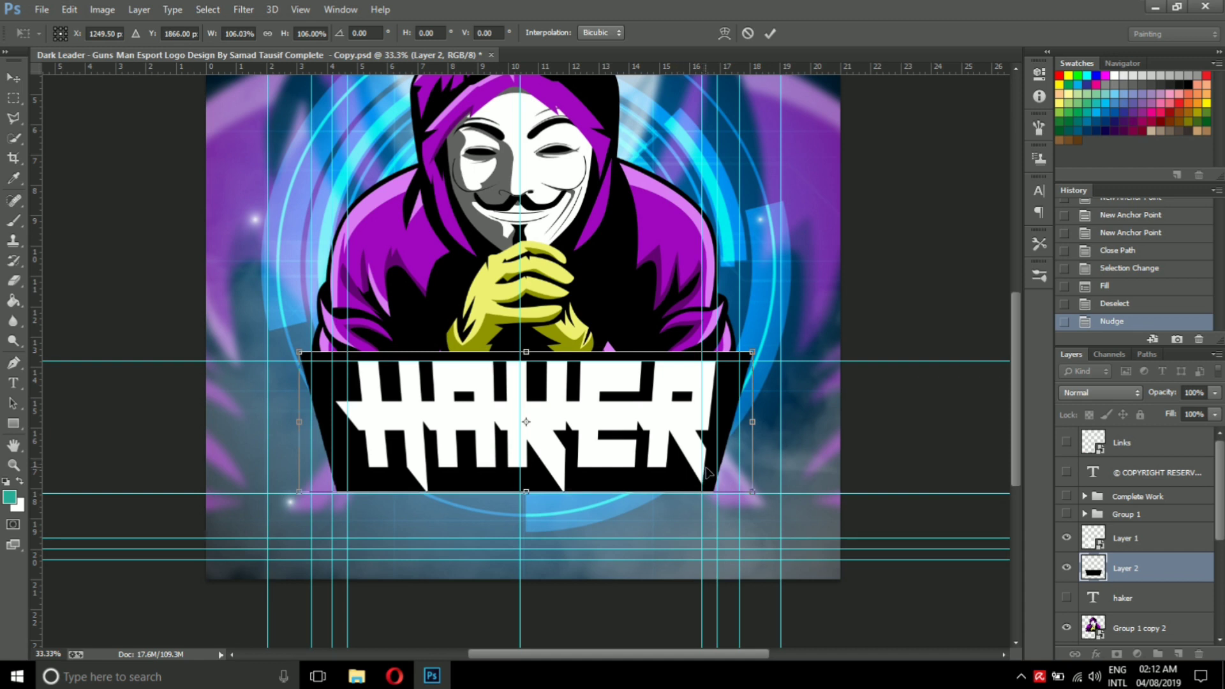
pyautogui.press('Left')
pyautogui.press('Left')
pyautogui.press('Left')
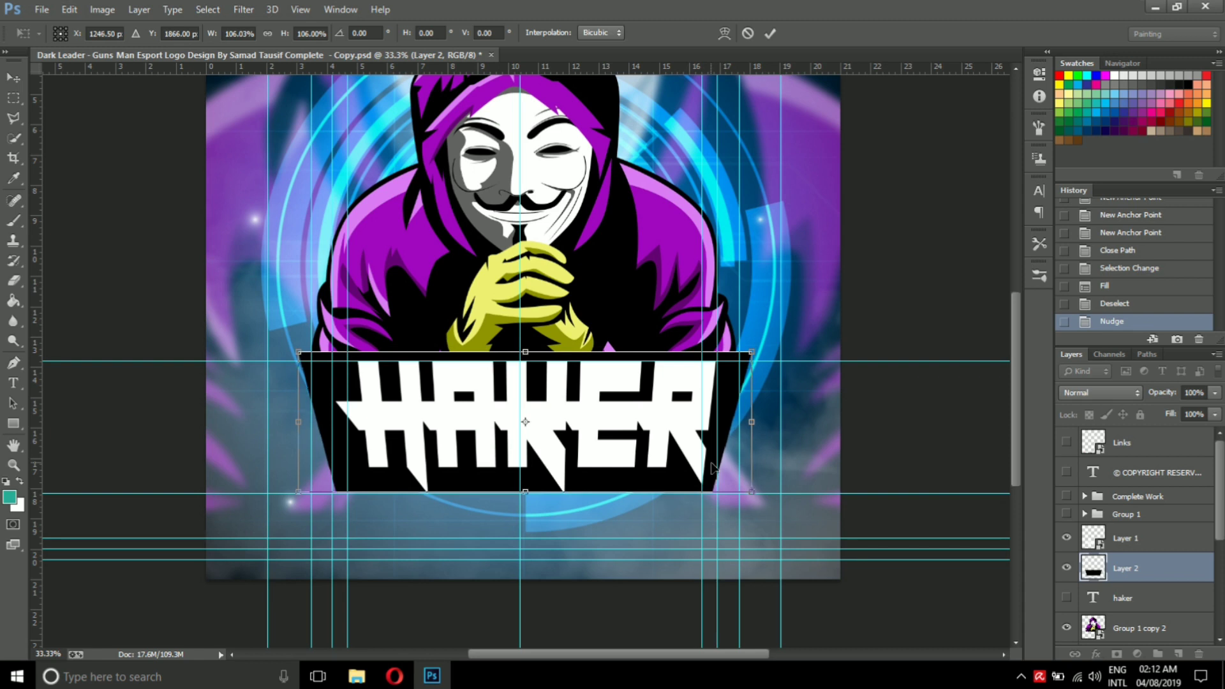
pyautogui.press('Down')
pyautogui.press('Down')
pyautogui.press('Down')
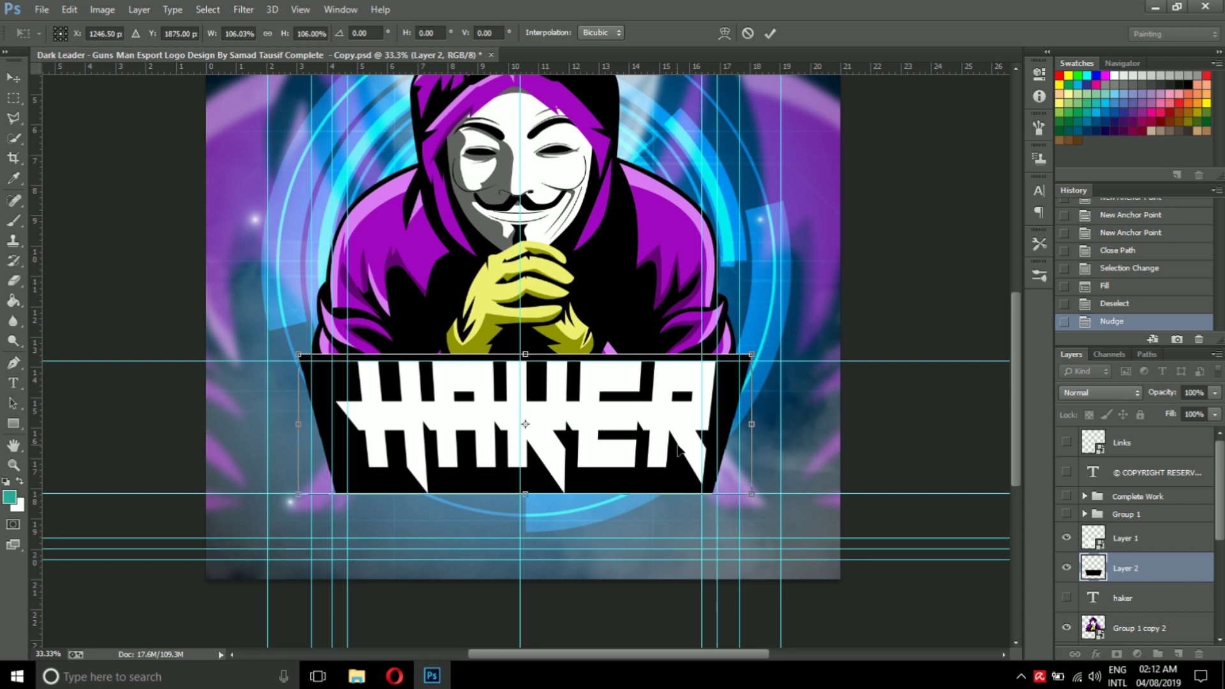
pyautogui.press('Return')
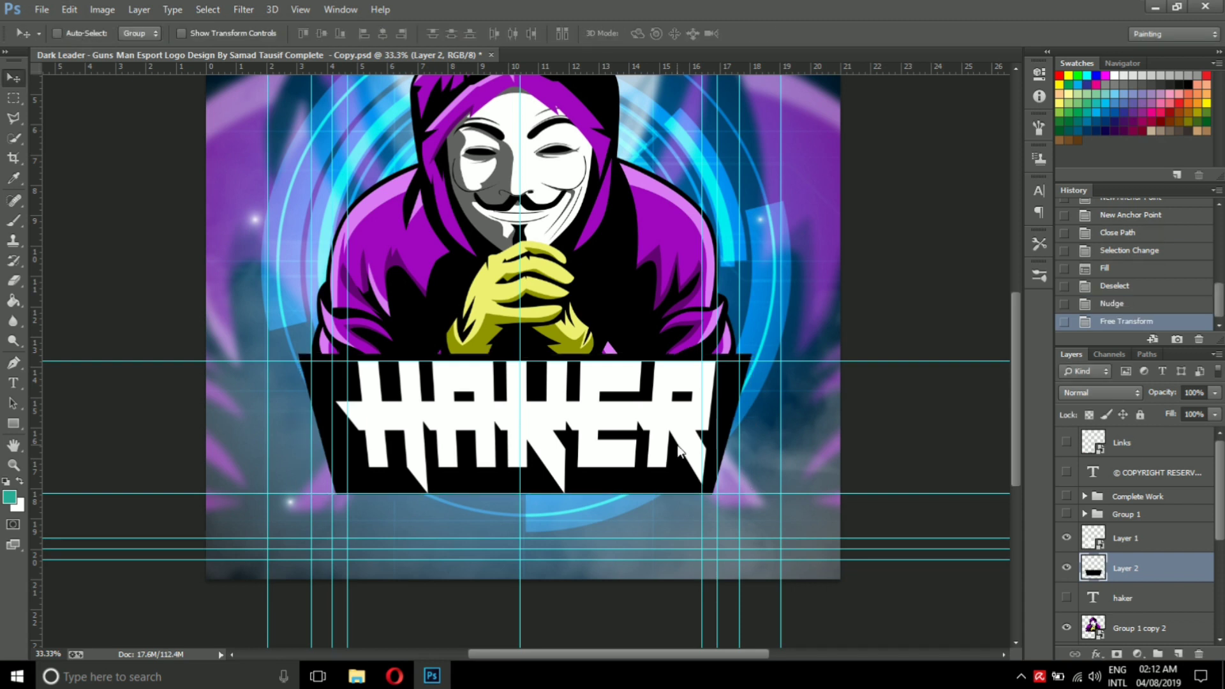
# Scale the HAKER title on Layer 1 down to sit inside the black banner
pyautogui.click(1139, 540)
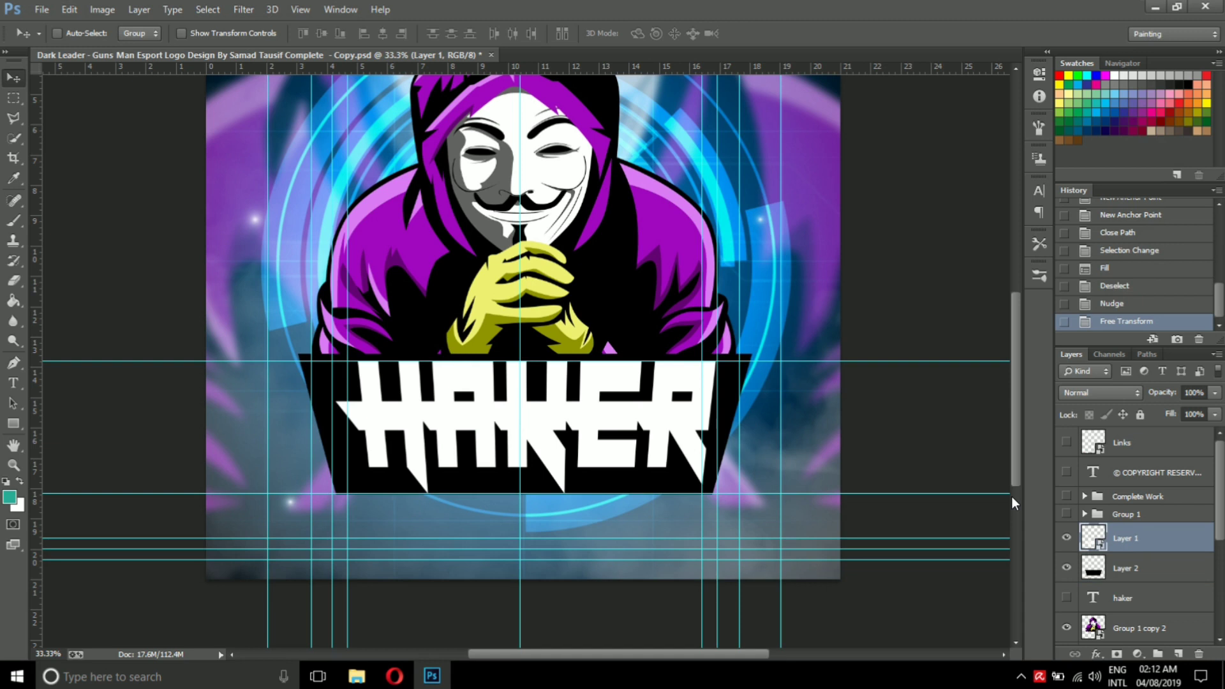
pyautogui.hotkey('ctrl', 't')
pyautogui.moveTo(708, 496); pyautogui.dragTo(694, 492)
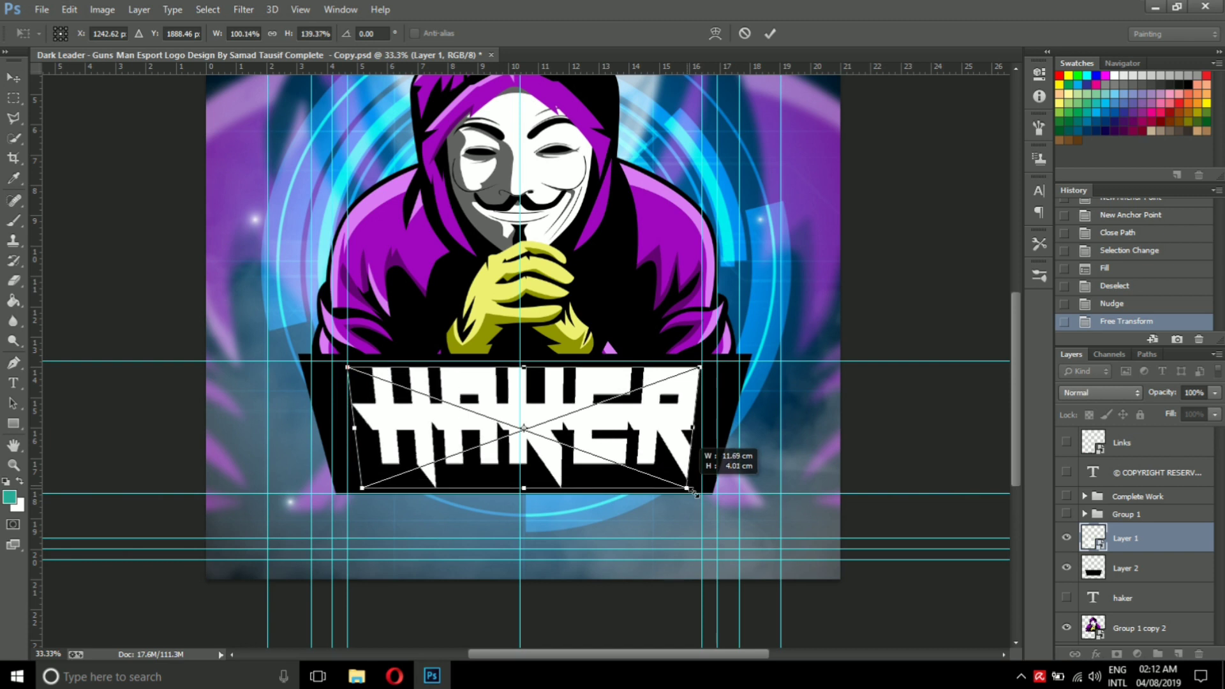
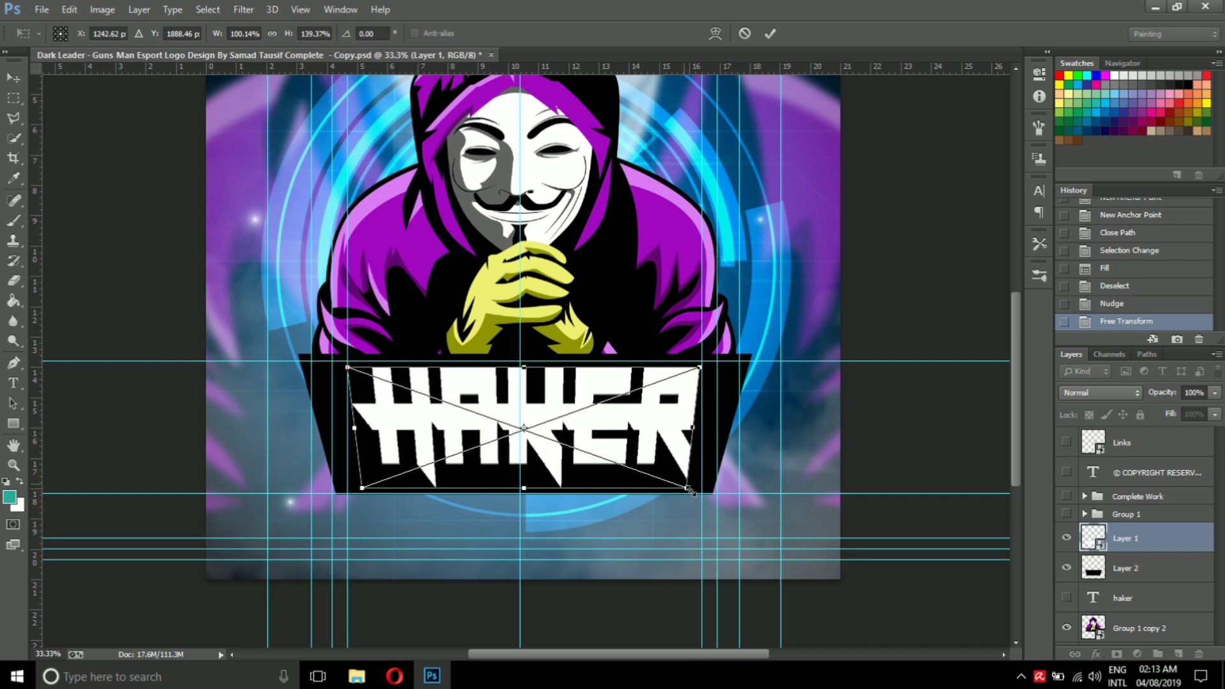
# Widen the HAKER lettering to about 115% to span the black banner, then nudge it left
pyautogui.moveTo(690, 491); pyautogui.dragTo(686, 494)
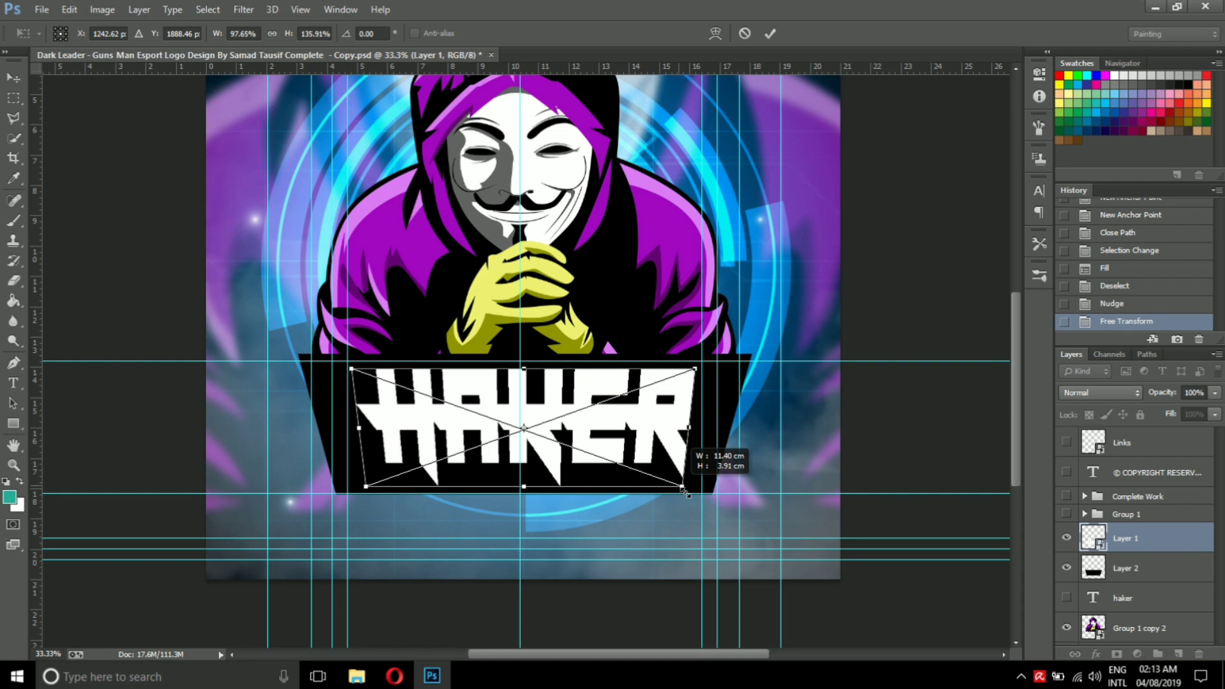
pyautogui.moveTo(686, 494); pyautogui.dragTo(687, 493)
pyautogui.hotkey('ctrl', 'z')
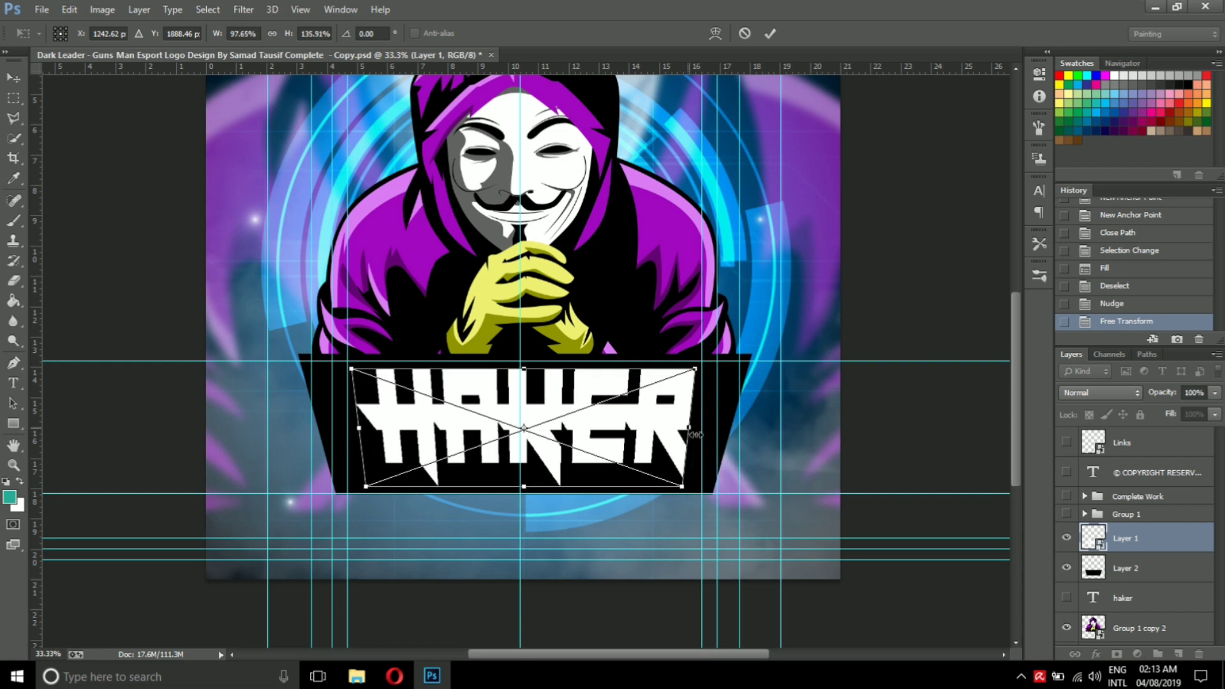
pyautogui.moveTo(694, 435); pyautogui.dragTo(702, 437)
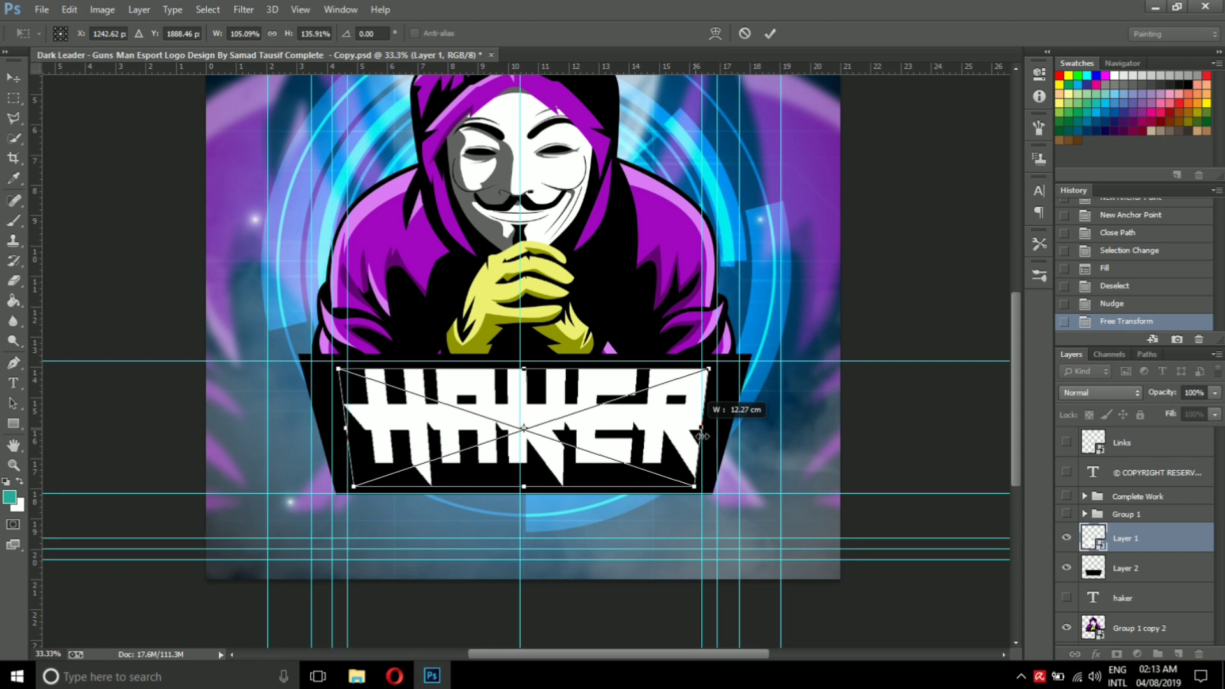
pyautogui.moveTo(702, 436); pyautogui.dragTo(717, 439)
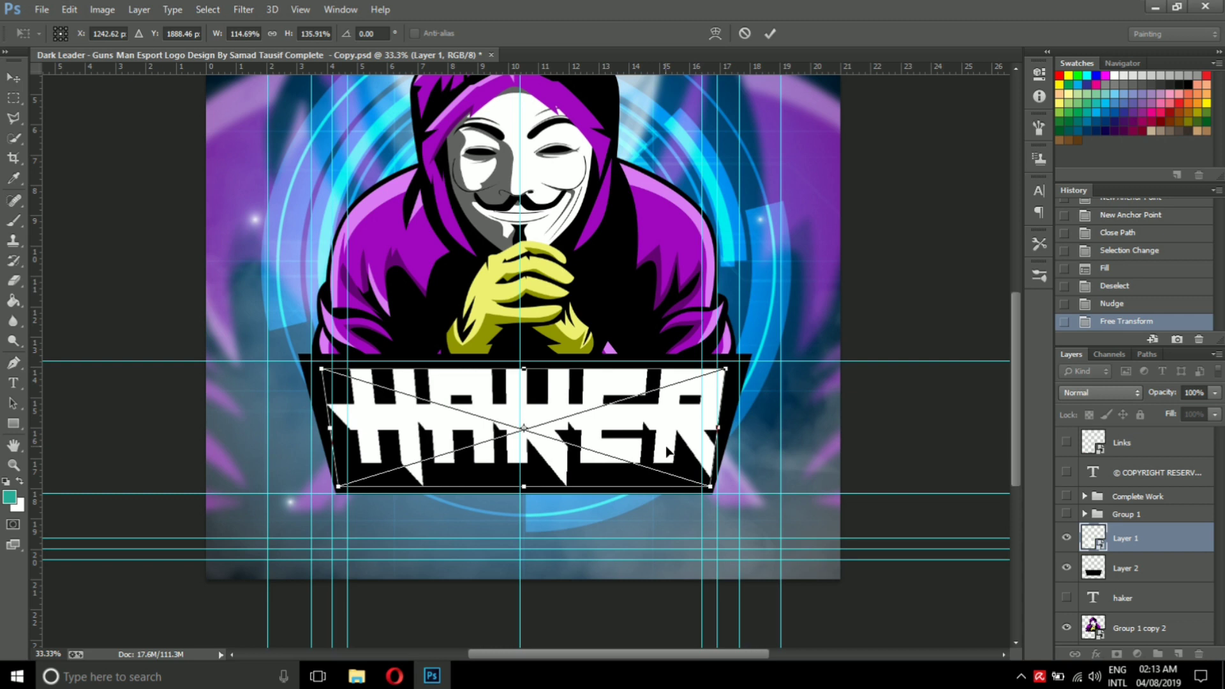
pyautogui.press('Return')
pyautogui.press('Left')
pyautogui.press('Left')
pyautogui.press('Left')
pyautogui.press('Left')
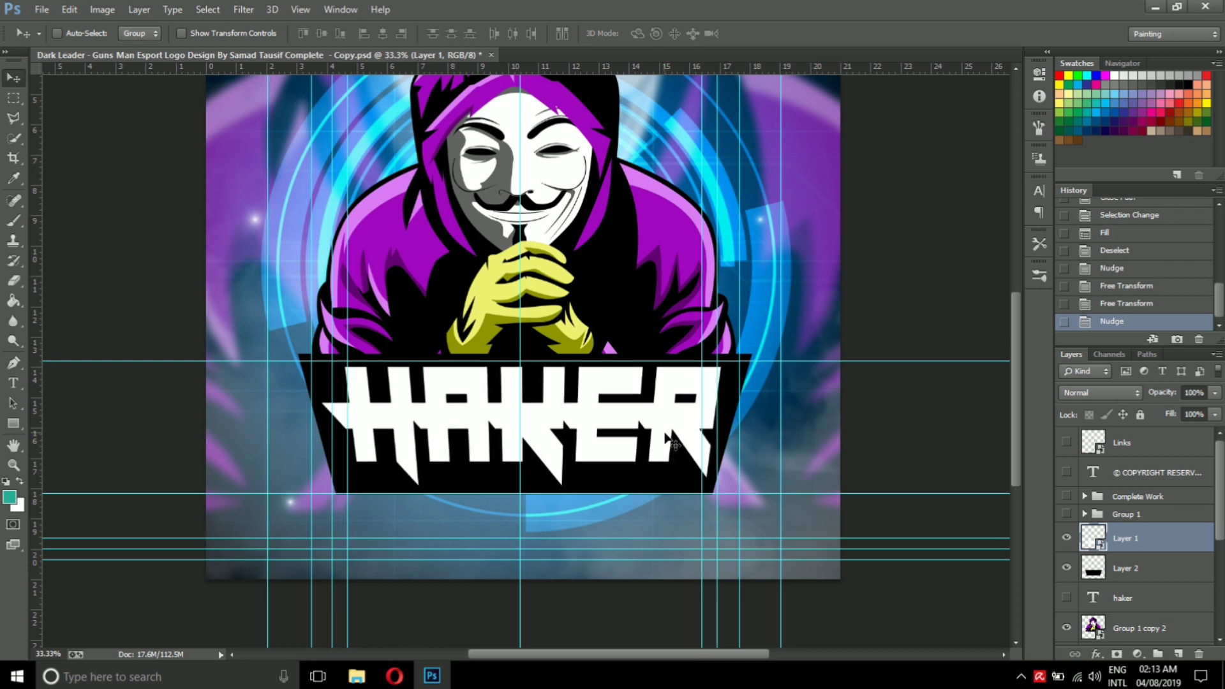
# Save the logo and preview the Dark Leader PSD in Quick View before returning to Photoshop
pyautogui.hotkey('ctrl', 's')
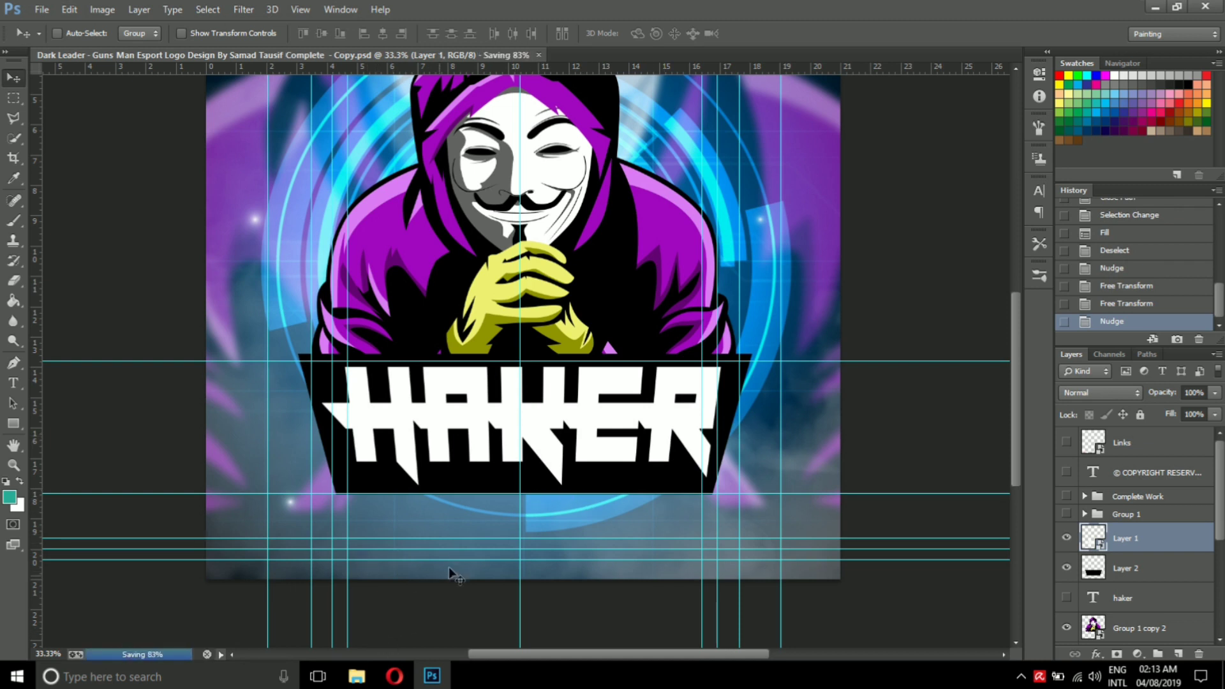
pyautogui.click(356, 676)
pyautogui.click(922, 572)
pyautogui.doubleClick(922, 572)
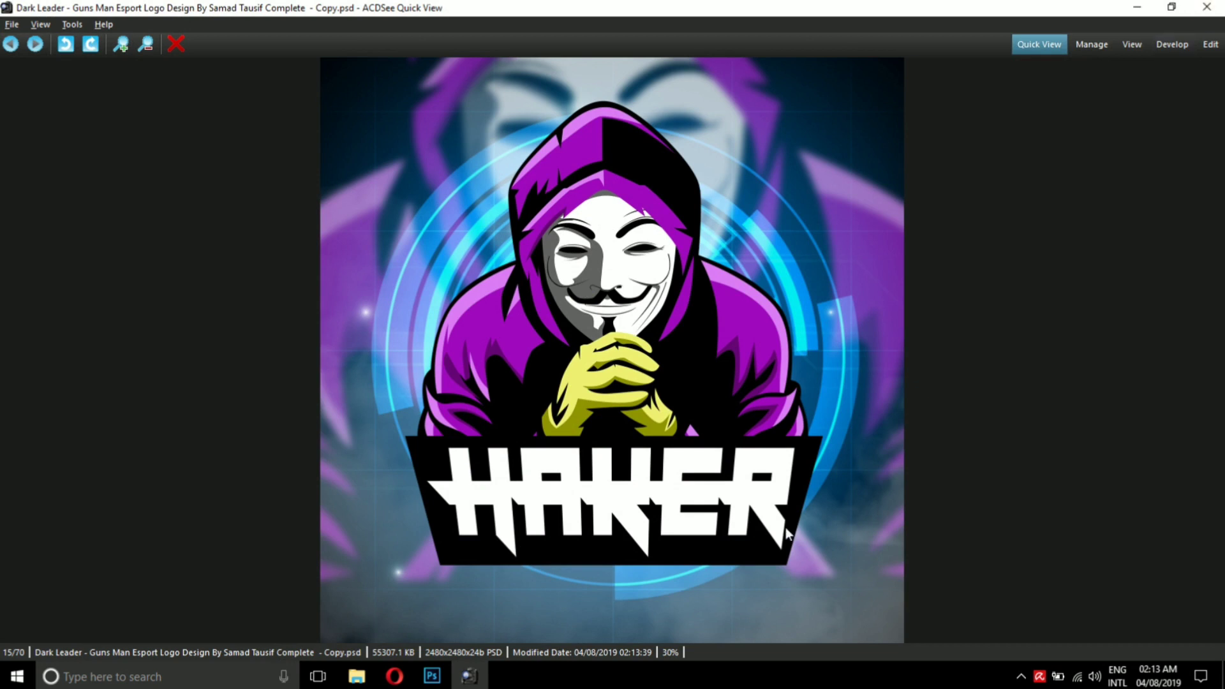
pyautogui.click(1206, 7)
pyautogui.click(393, 676)
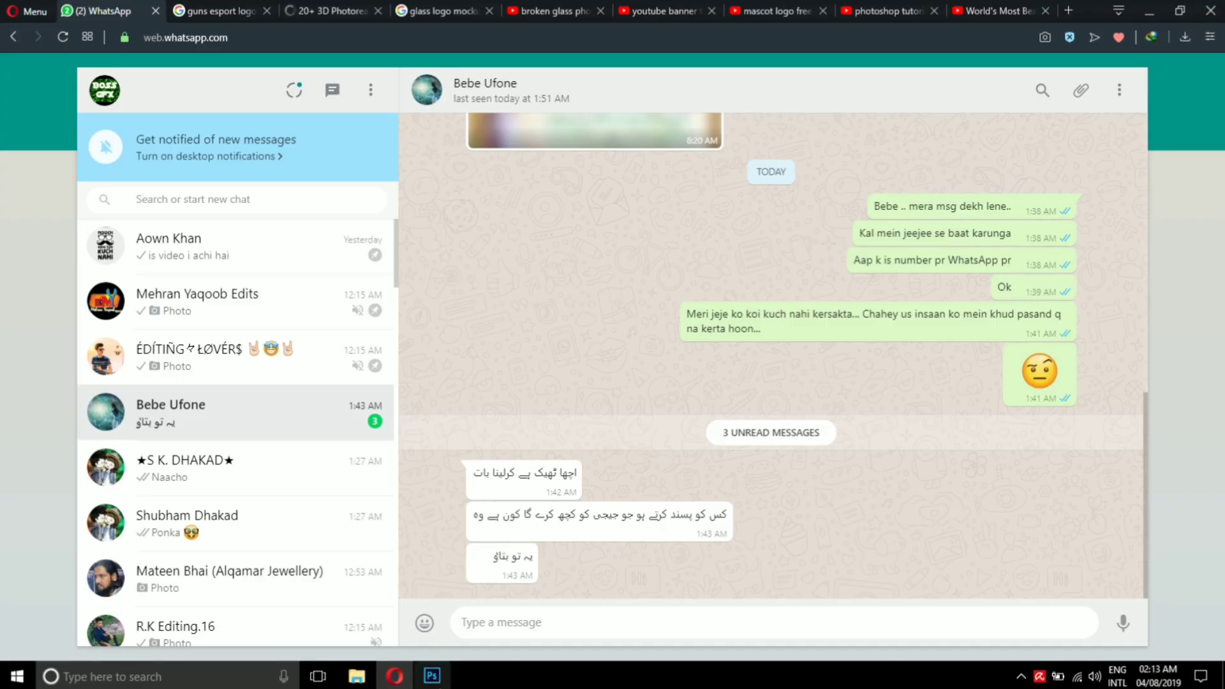
pyautogui.click(432, 677)
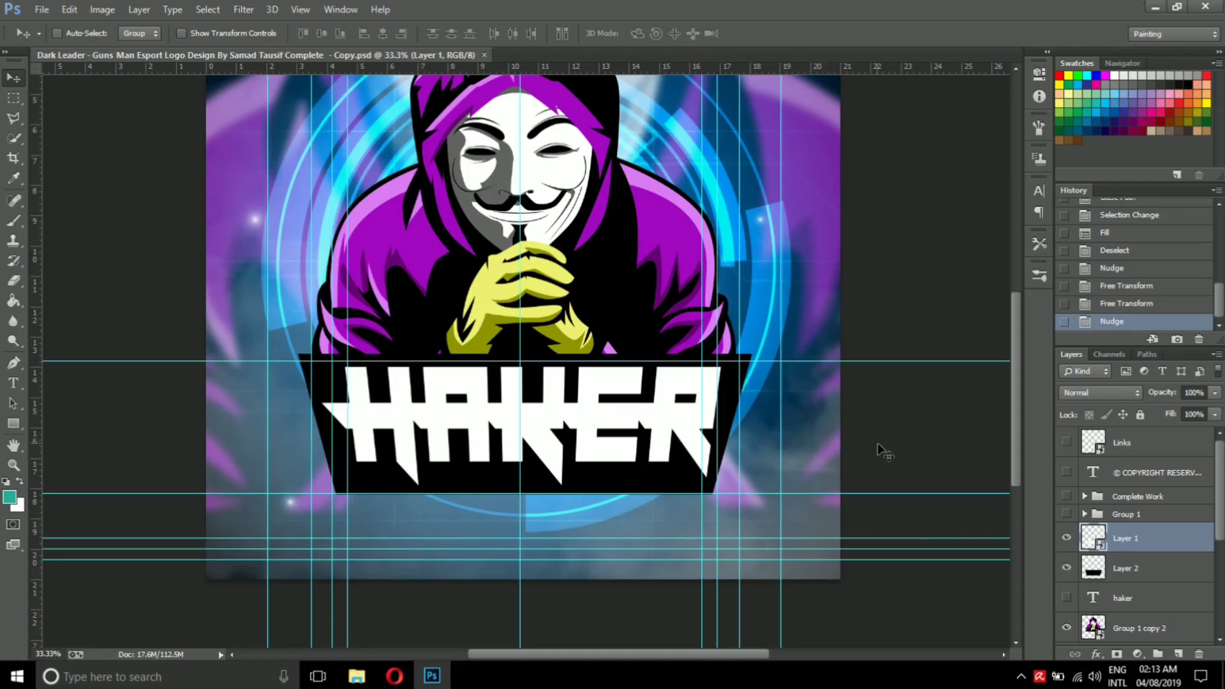
# Nudge the HAKER text up and select the Group 1 copy background layer
pyautogui.press('Up')
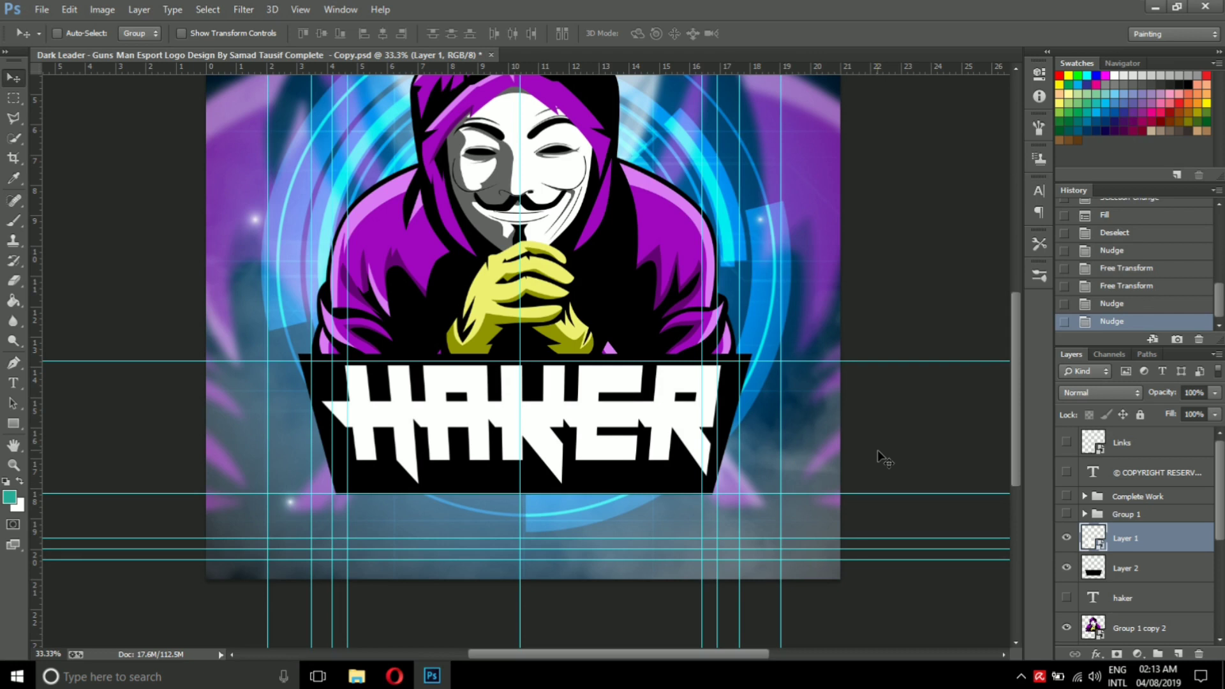
pyautogui.hotkey('ctrl', '-')
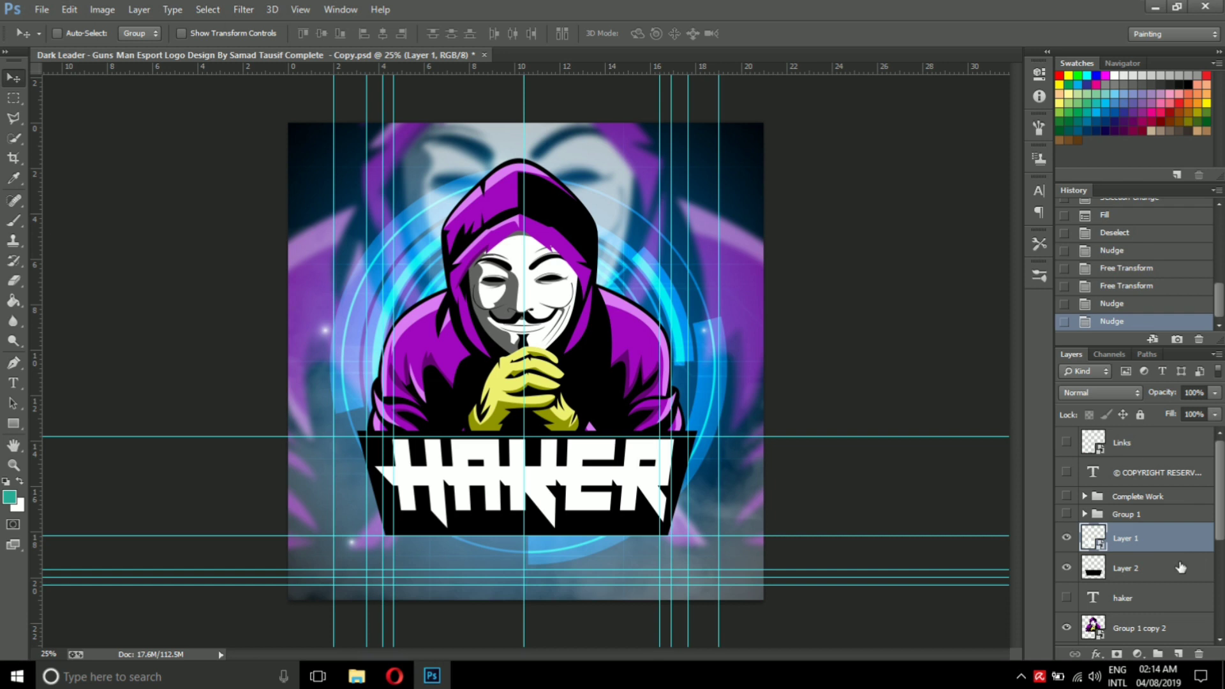
pyautogui.click(1156, 569)
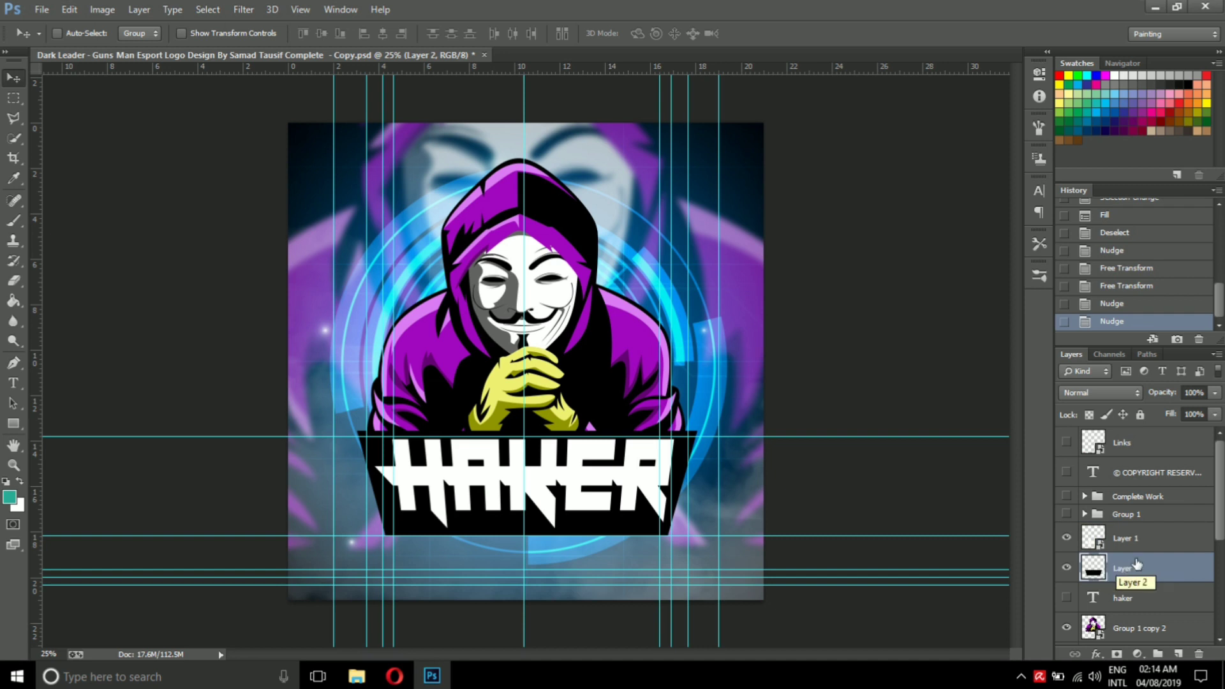
pyautogui.scroll(-1, 1134, 565)
pyautogui.scroll(-1, 1156, 608)
pyautogui.click(1156, 599)
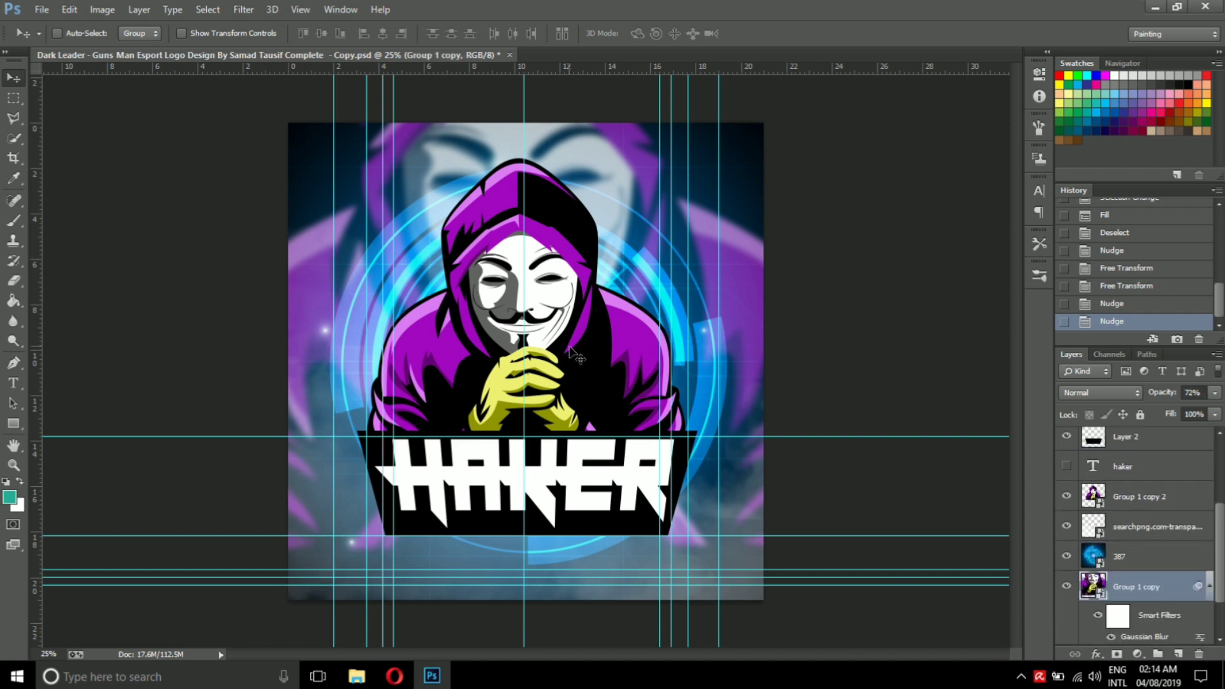
# Rescale the blurred background hooded figure to about 160% and move it higher
pyautogui.hotkey('ctrl', 't')
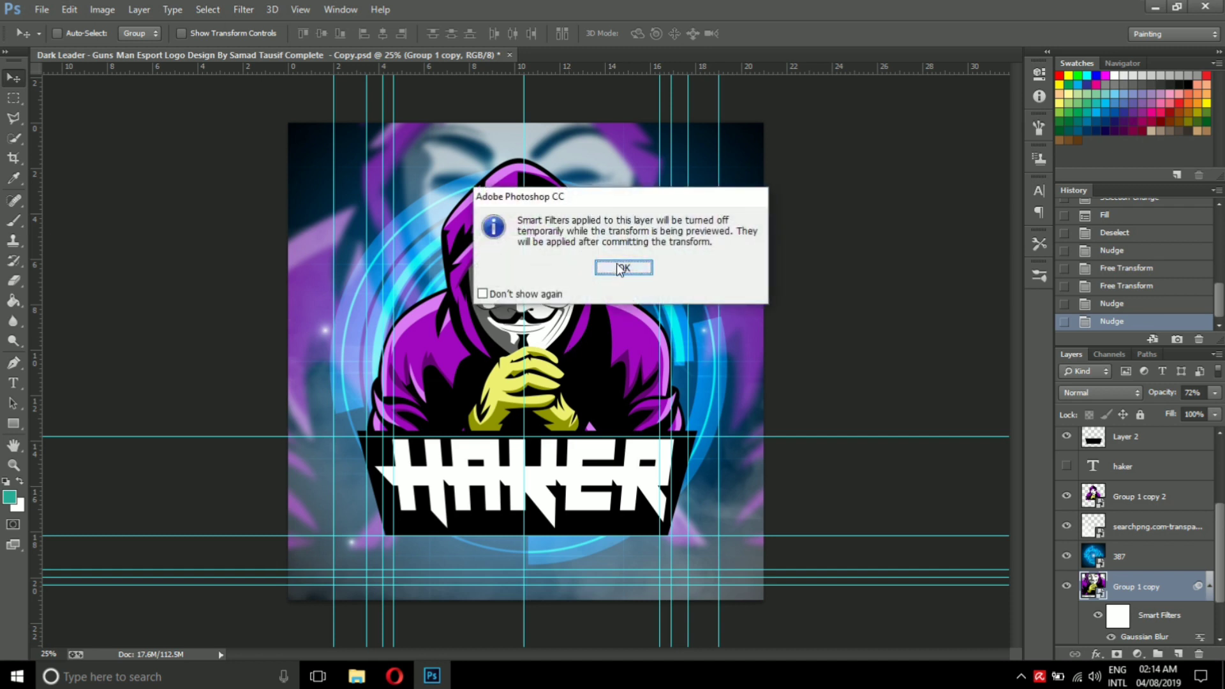
pyautogui.click(641, 270)
pyautogui.hotkey('ctrl', '-')
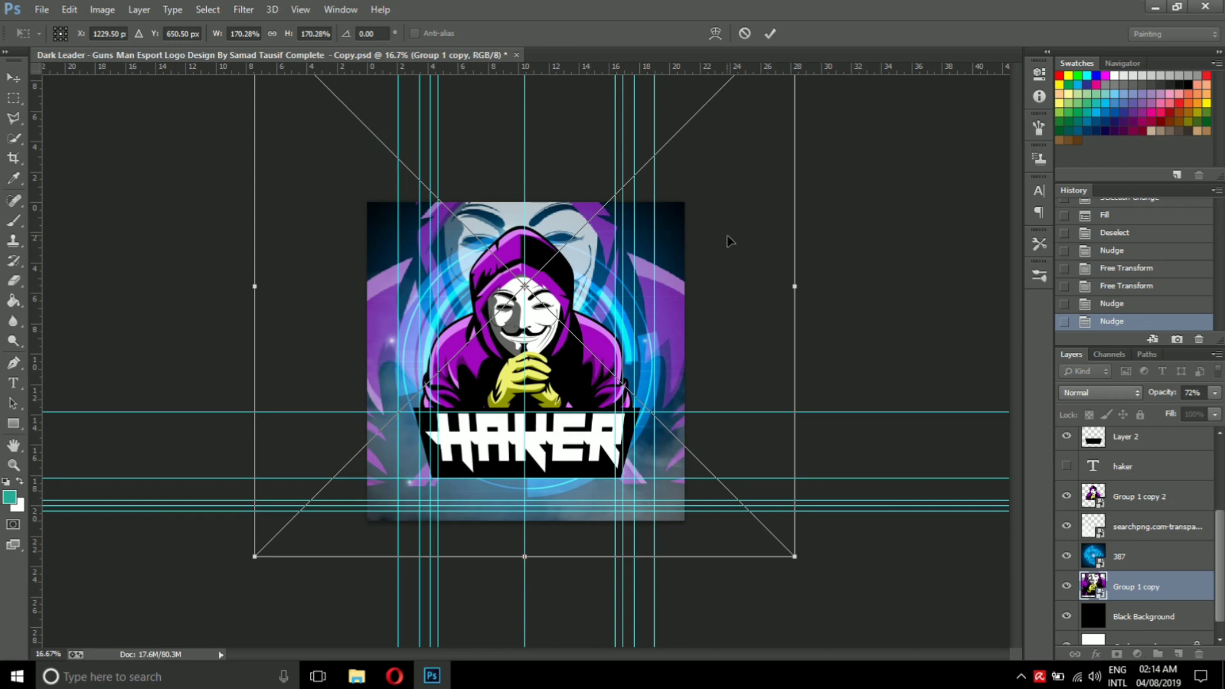
pyautogui.hotkey('ctrl', '-')
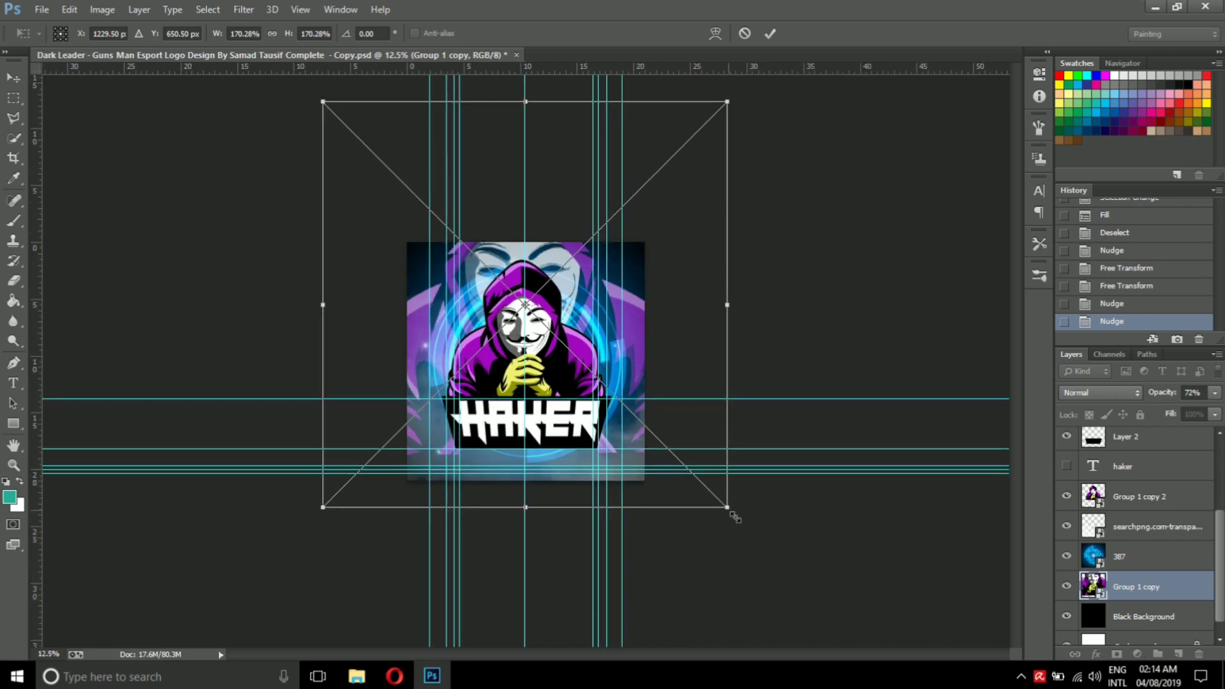
pyautogui.moveTo(732, 514); pyautogui.dragTo(717, 500)
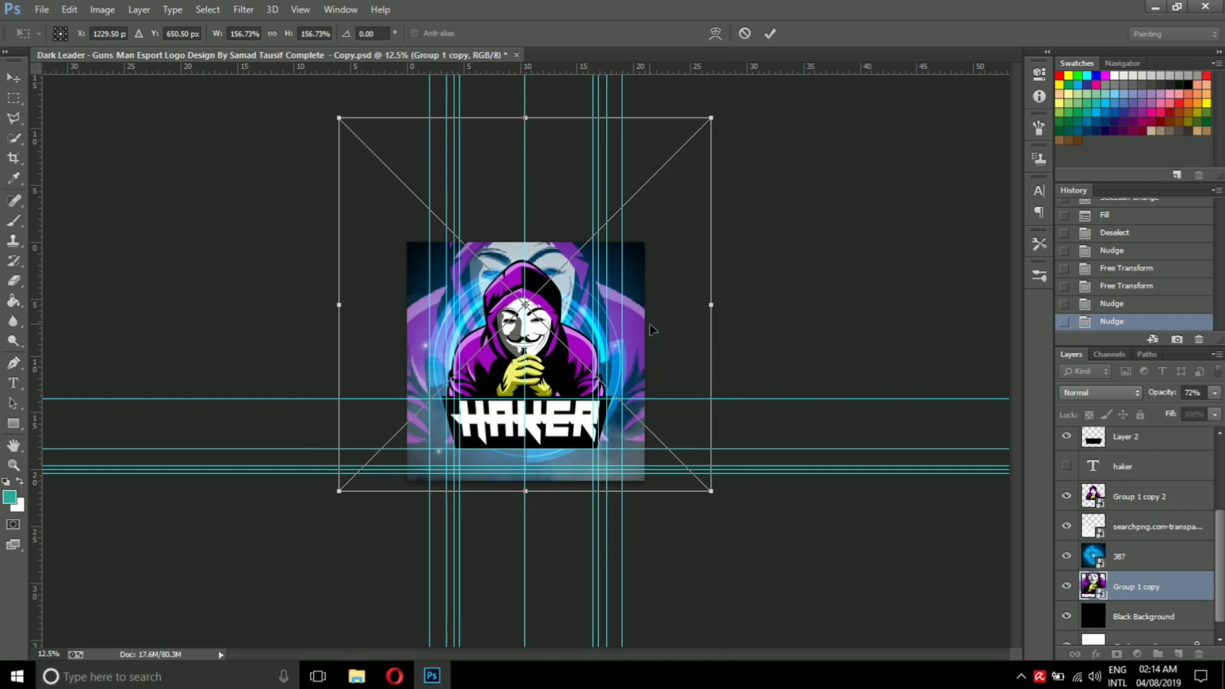
pyautogui.press('Up')
pyautogui.press('Up')
pyautogui.press('Up')
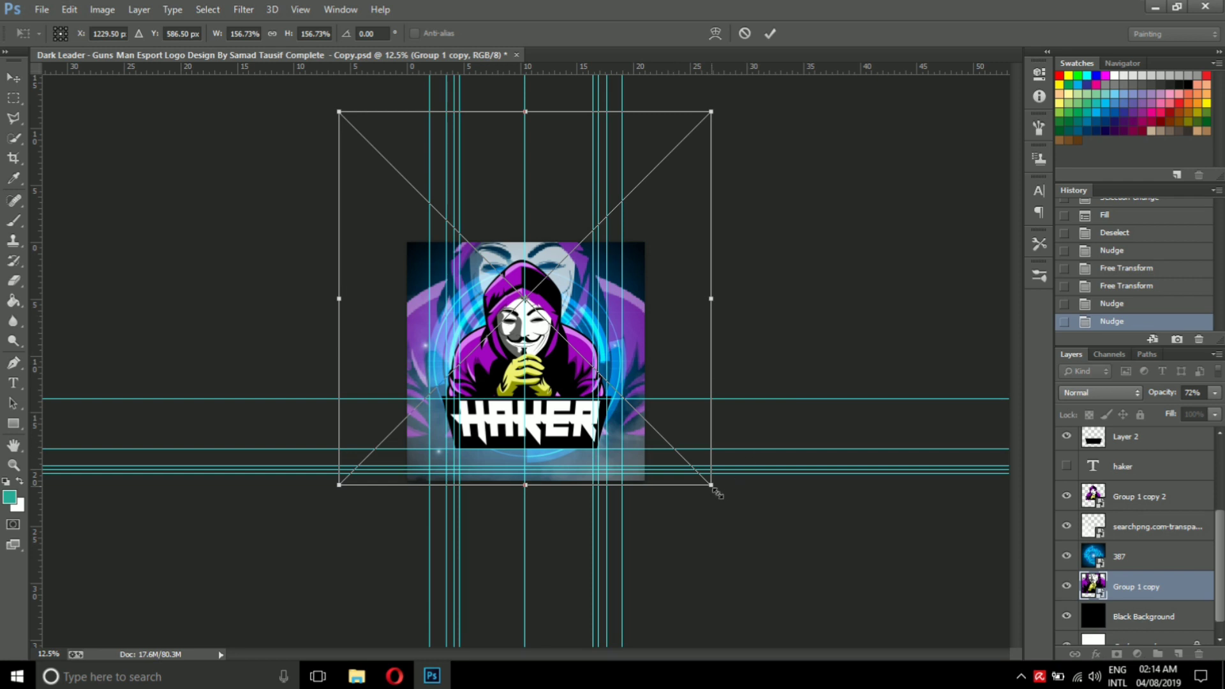
pyautogui.moveTo(715, 492); pyautogui.dragTo(723, 496)
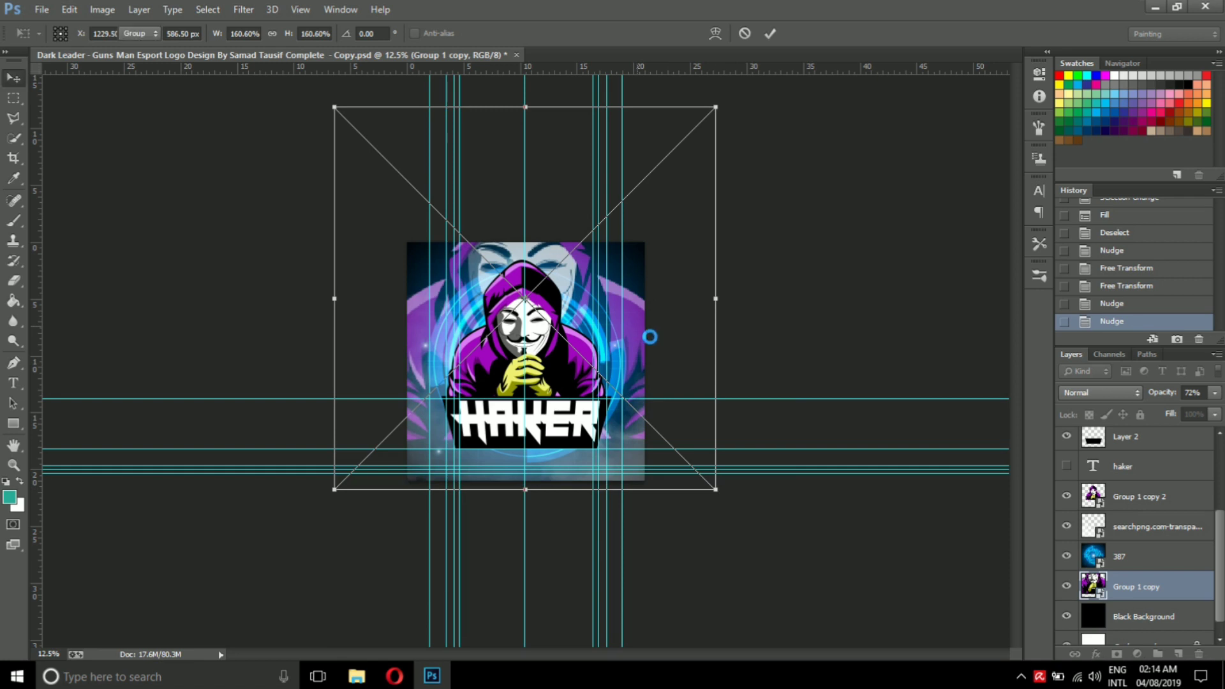
pyautogui.press('Return')
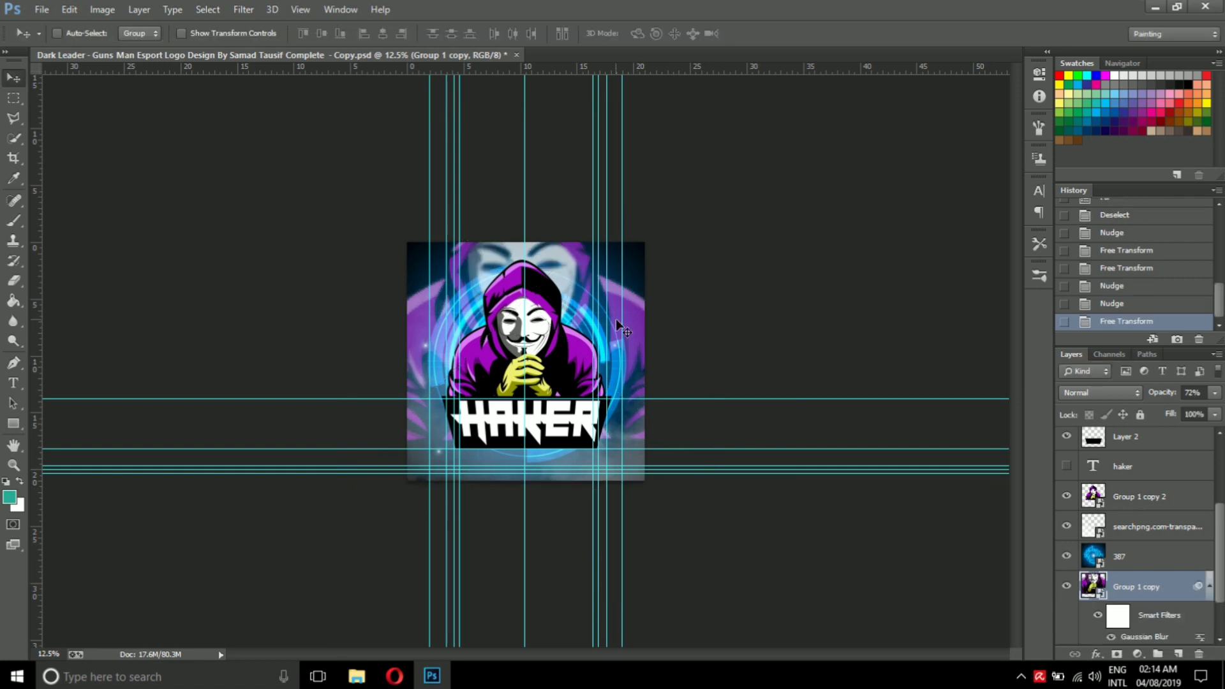
pyautogui.hotkey('ctrl', '+')
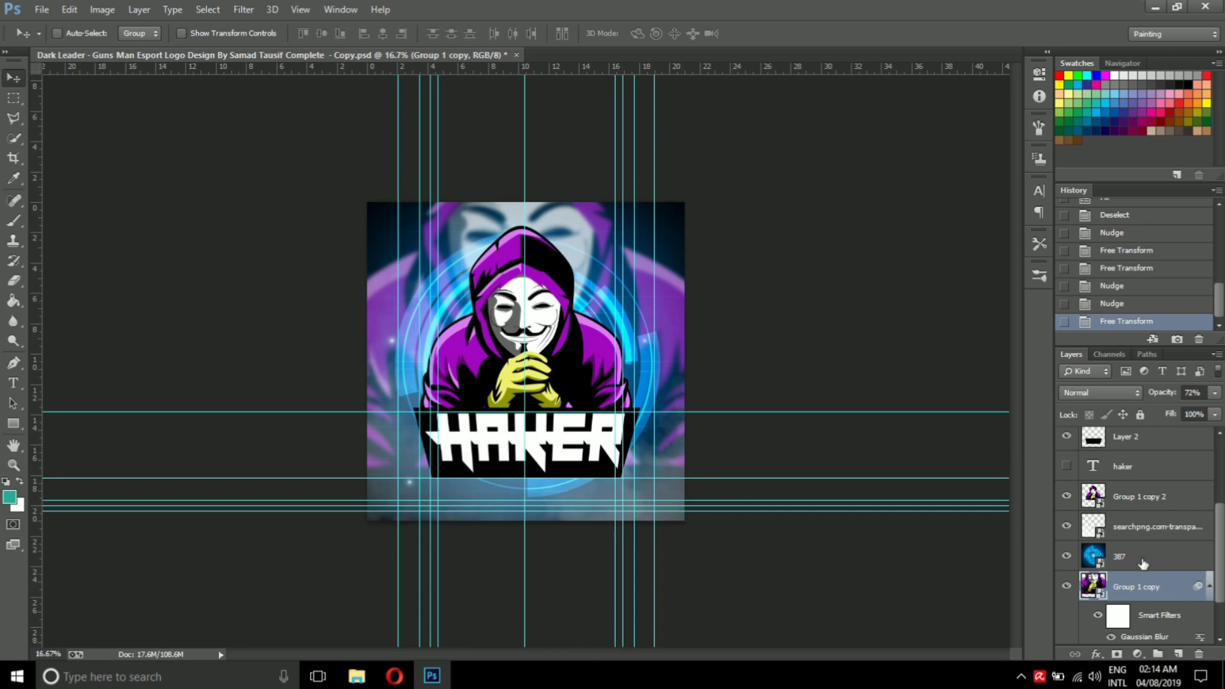
pyautogui.scroll(-2, 1142, 564)
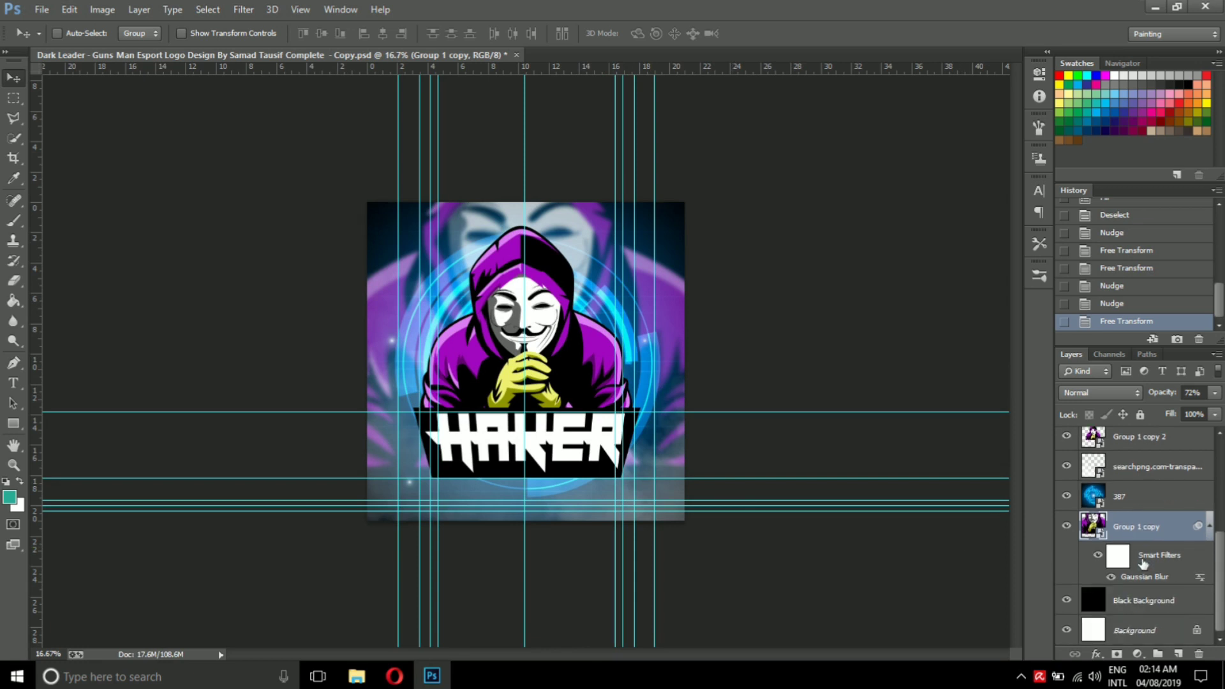
pyautogui.scroll(2, 1137, 565)
pyautogui.scroll(1, 1138, 566)
pyautogui.scroll(2, 1137, 565)
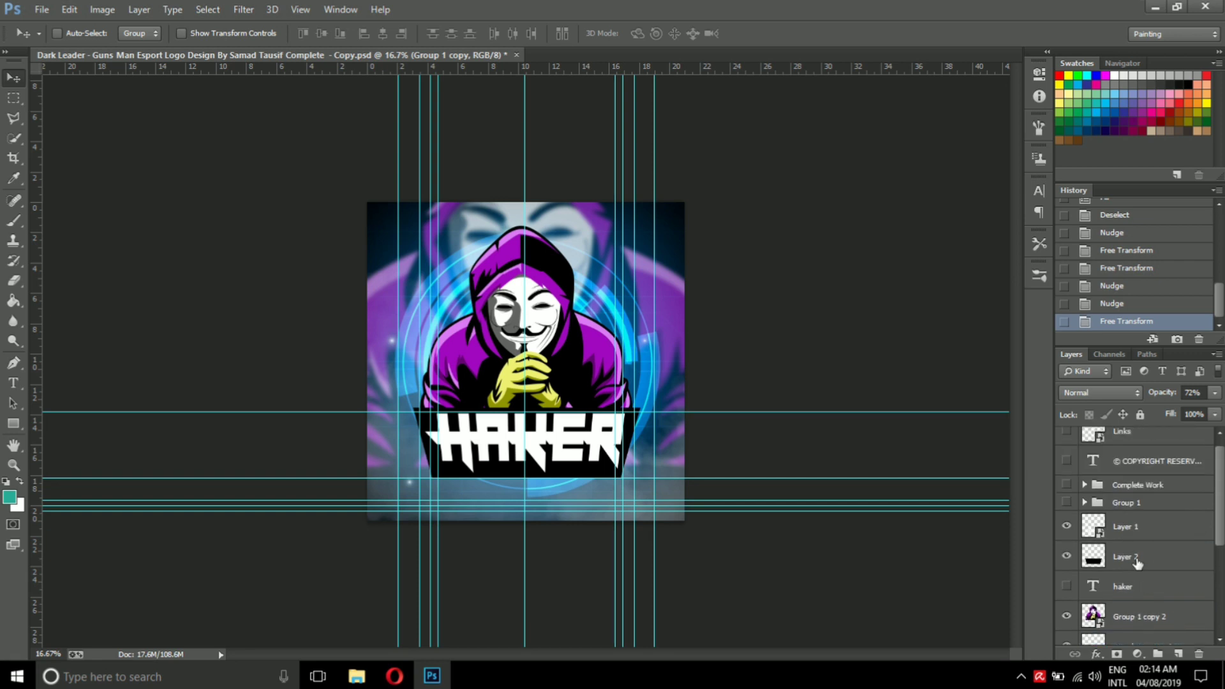
pyautogui.scroll(1, 1137, 563)
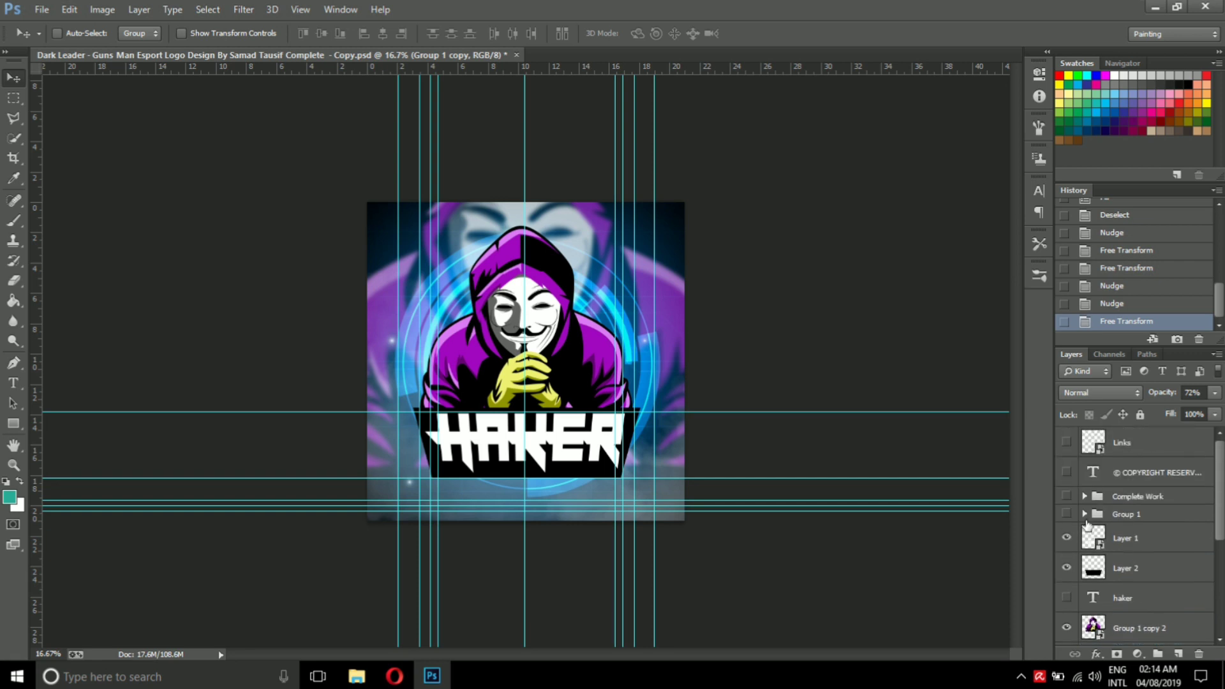
pyautogui.click(1084, 514)
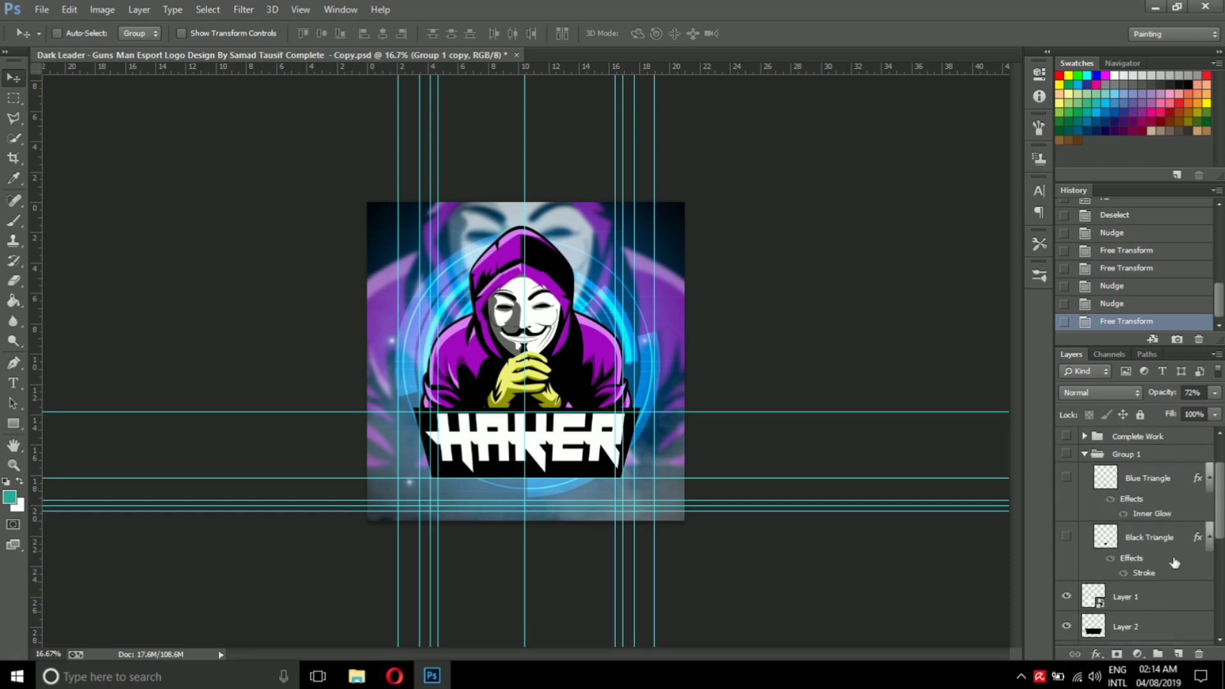
pyautogui.click(1085, 515)
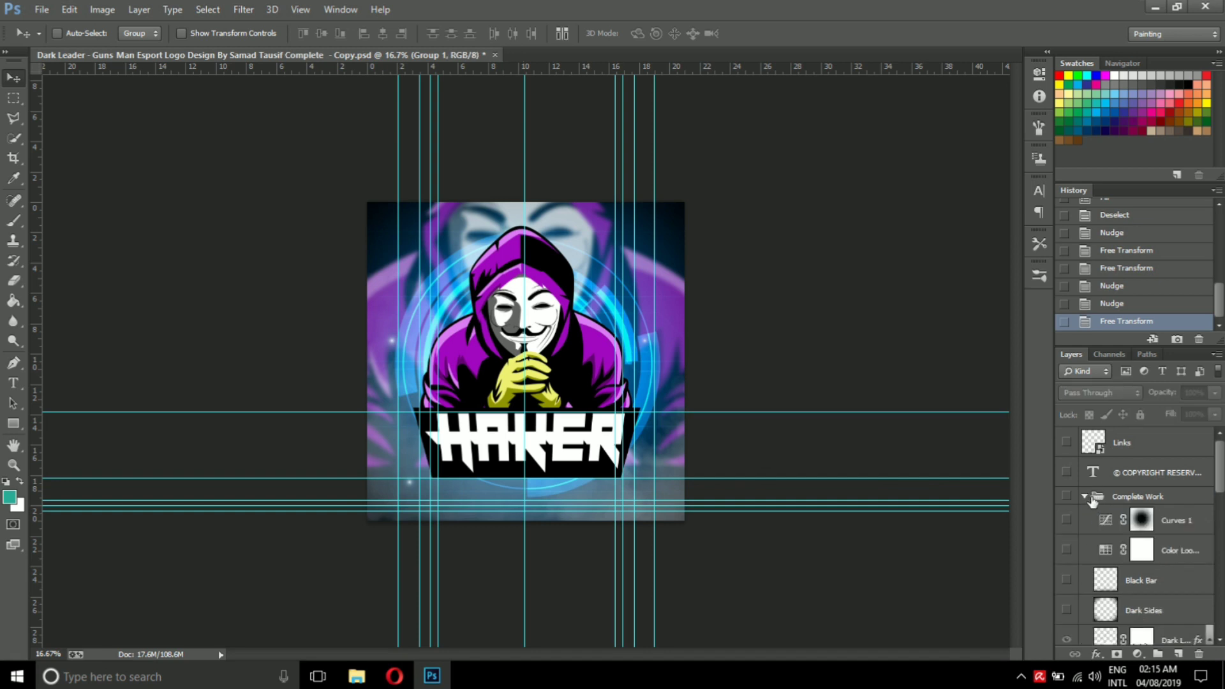
pyautogui.scroll(-1, 1127, 543)
pyautogui.scroll(-1, 1127, 543)
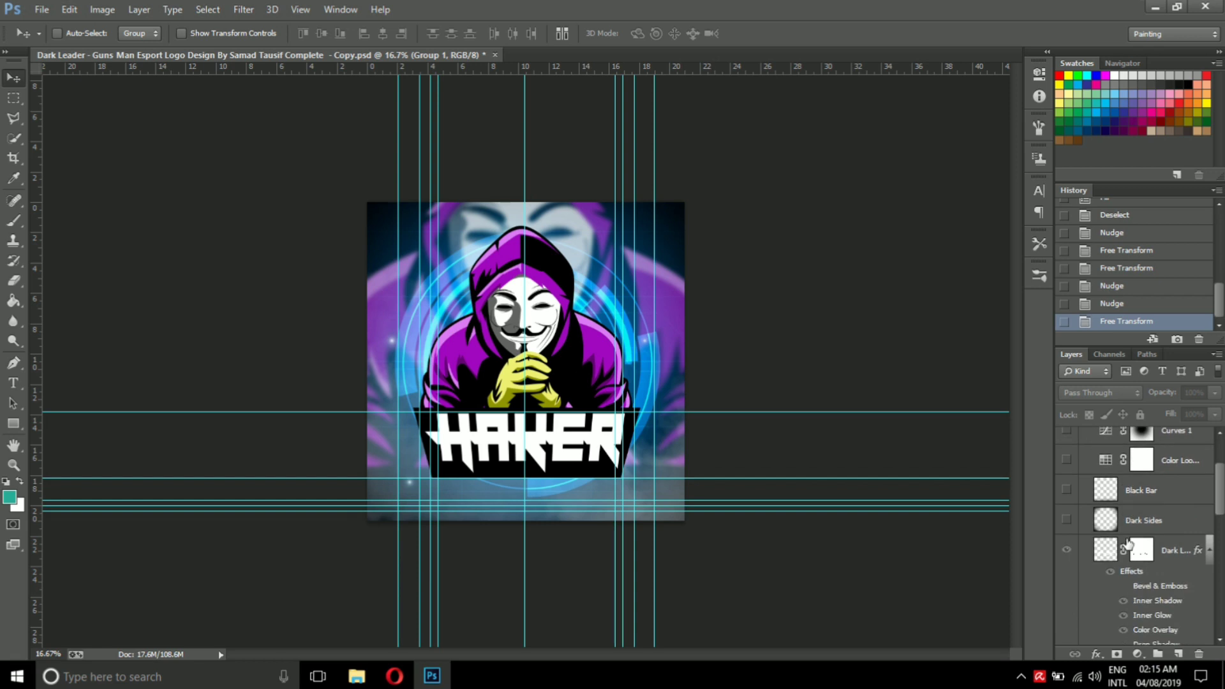
pyautogui.scroll(-1, 1127, 543)
pyautogui.click(1168, 496)
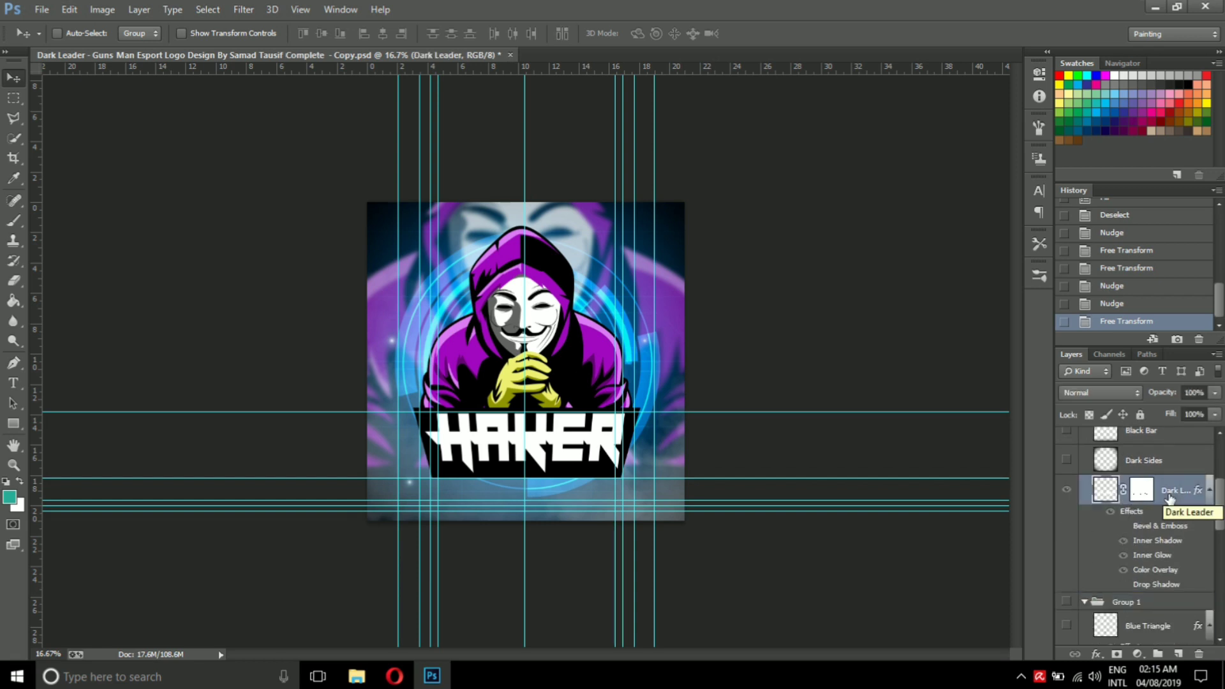
pyautogui.rightClick(1169, 496)
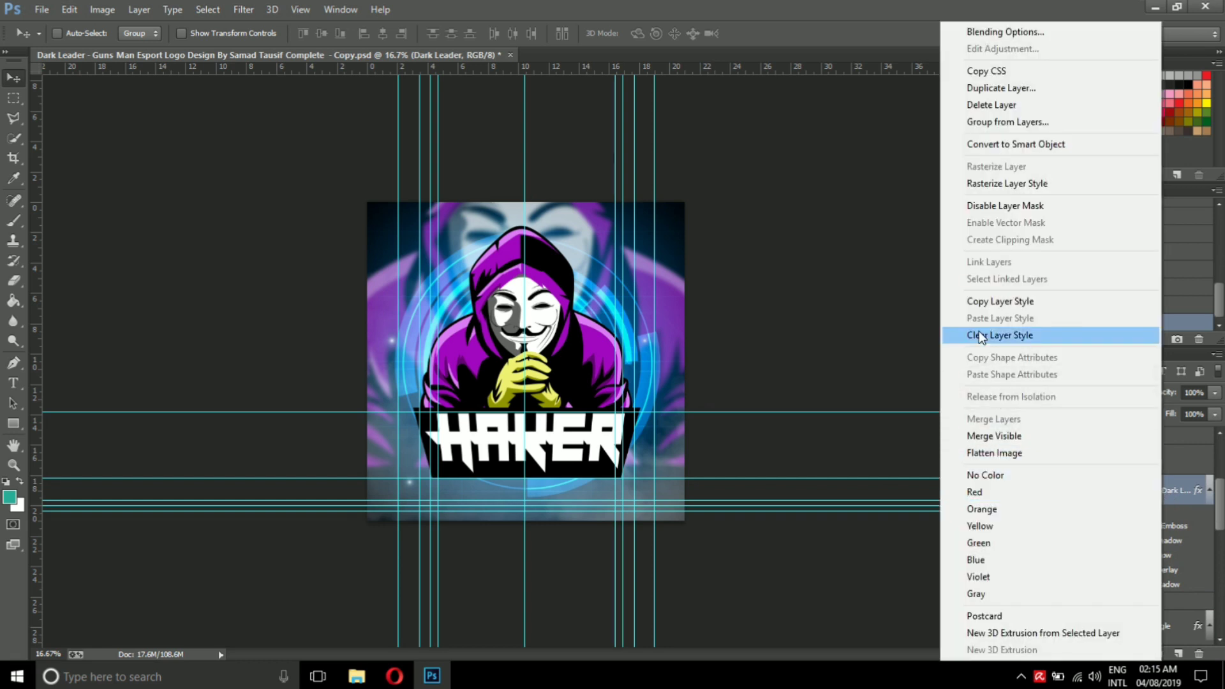
pyautogui.click(982, 303)
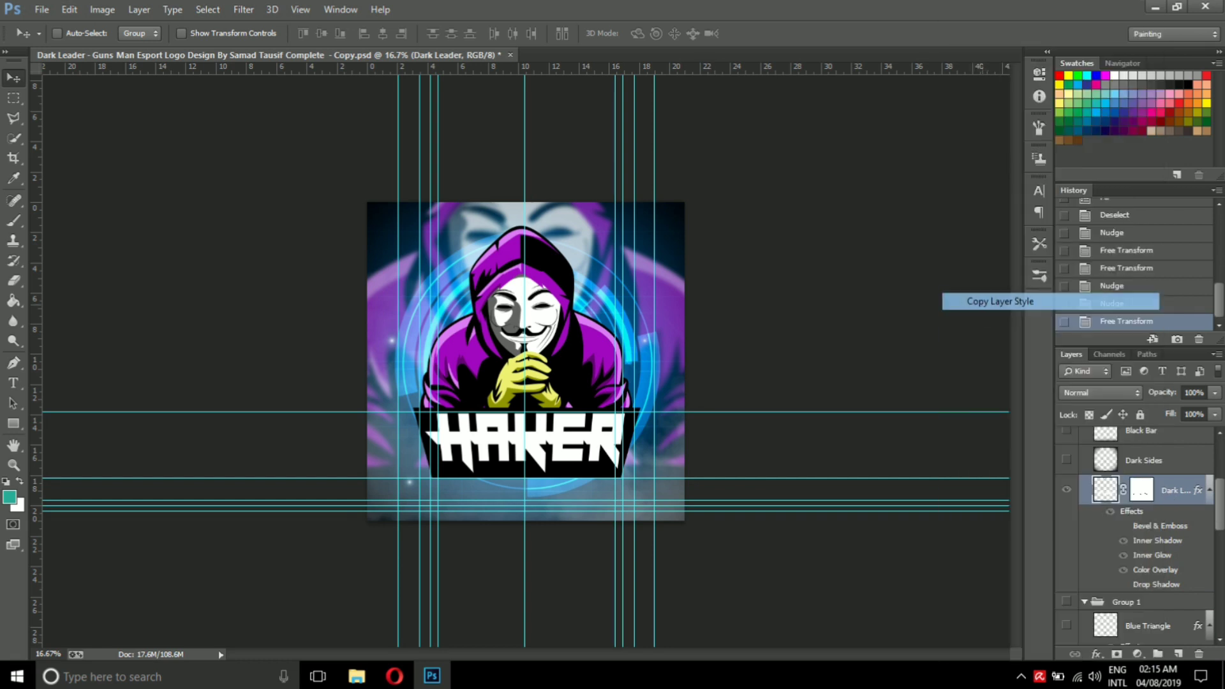
pyautogui.scroll(-1, 1161, 544)
pyautogui.scroll(-1, 1161, 545)
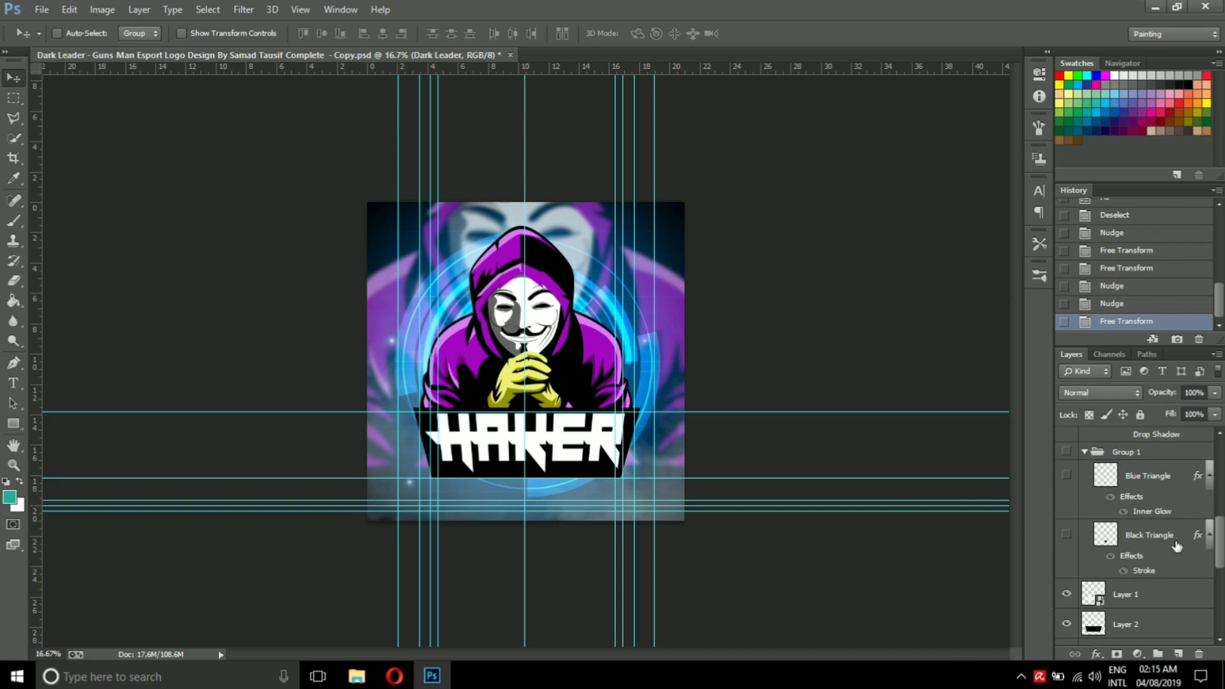
pyautogui.scroll(-1, 1161, 544)
pyautogui.scroll(-1, 1161, 545)
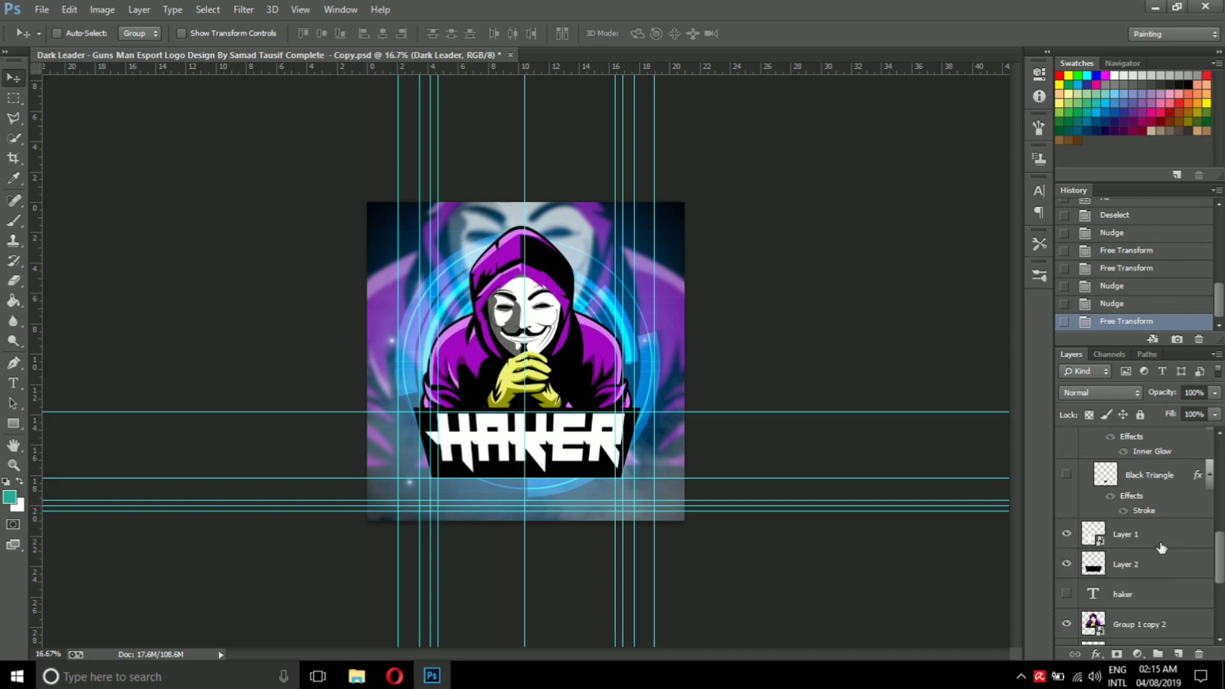
pyautogui.click(1161, 542)
pyautogui.click(1066, 533)
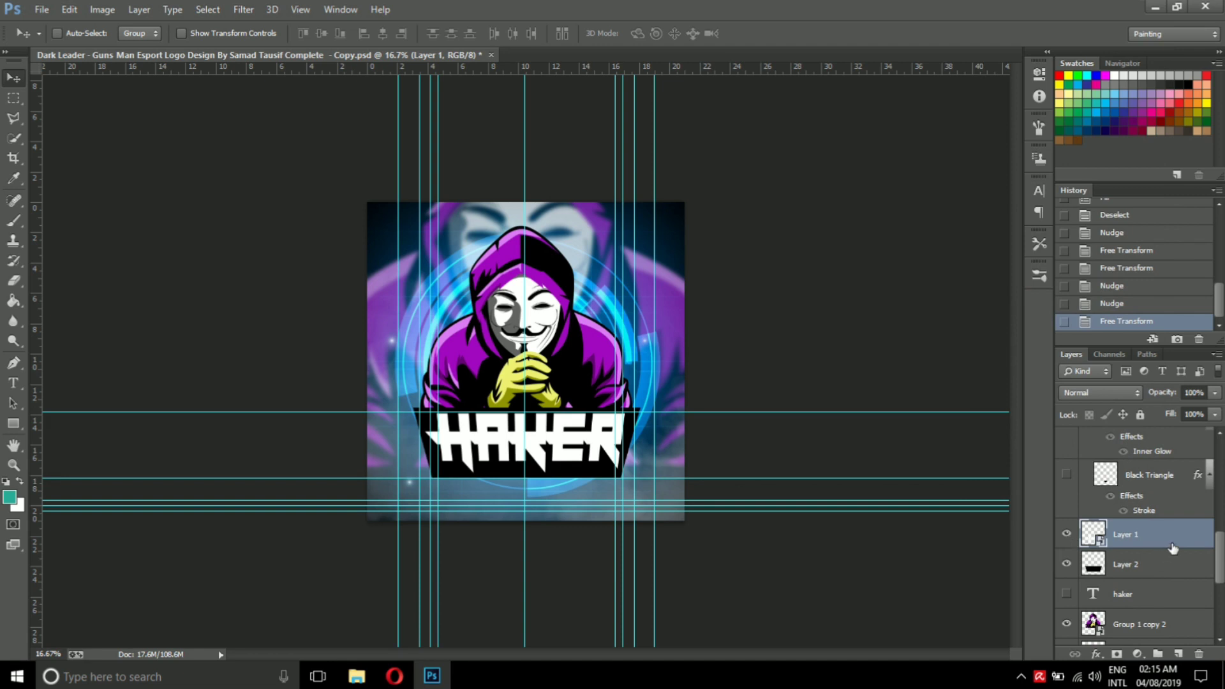
# Duplicate Layer 1, hide the original, and paste the copied layer style onto the copy
pyautogui.hotkey('ctrl', 'j')
pyautogui.click(1071, 565)
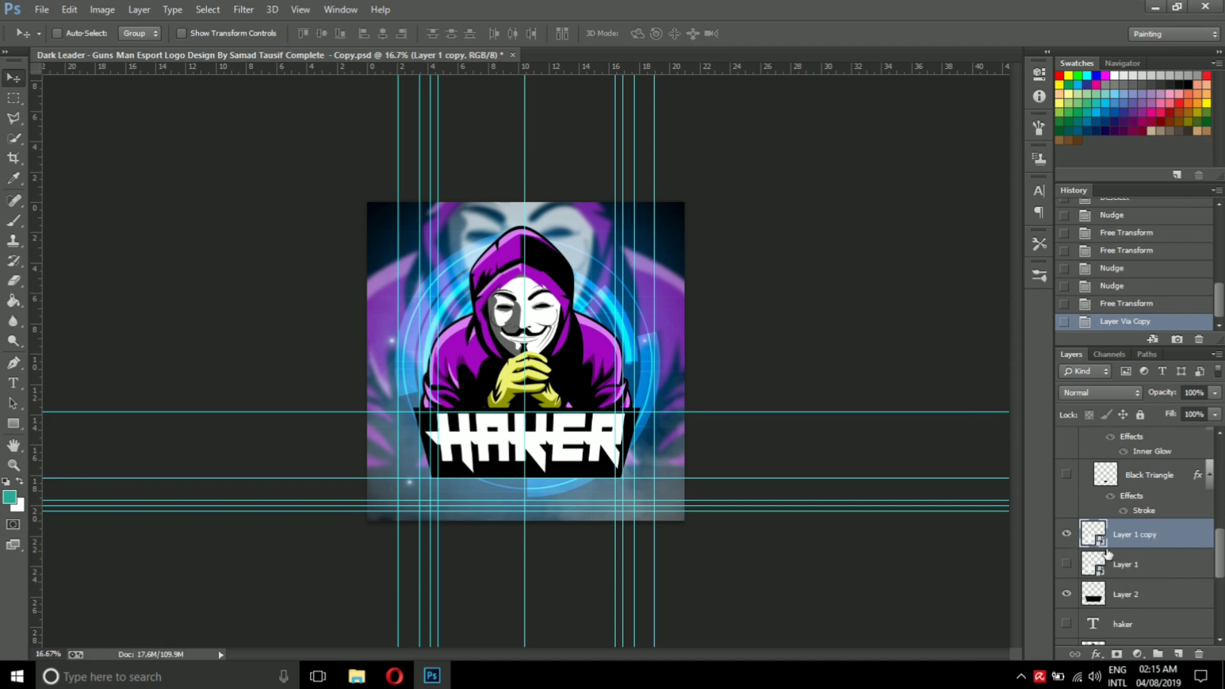
pyautogui.rightClick(1135, 543)
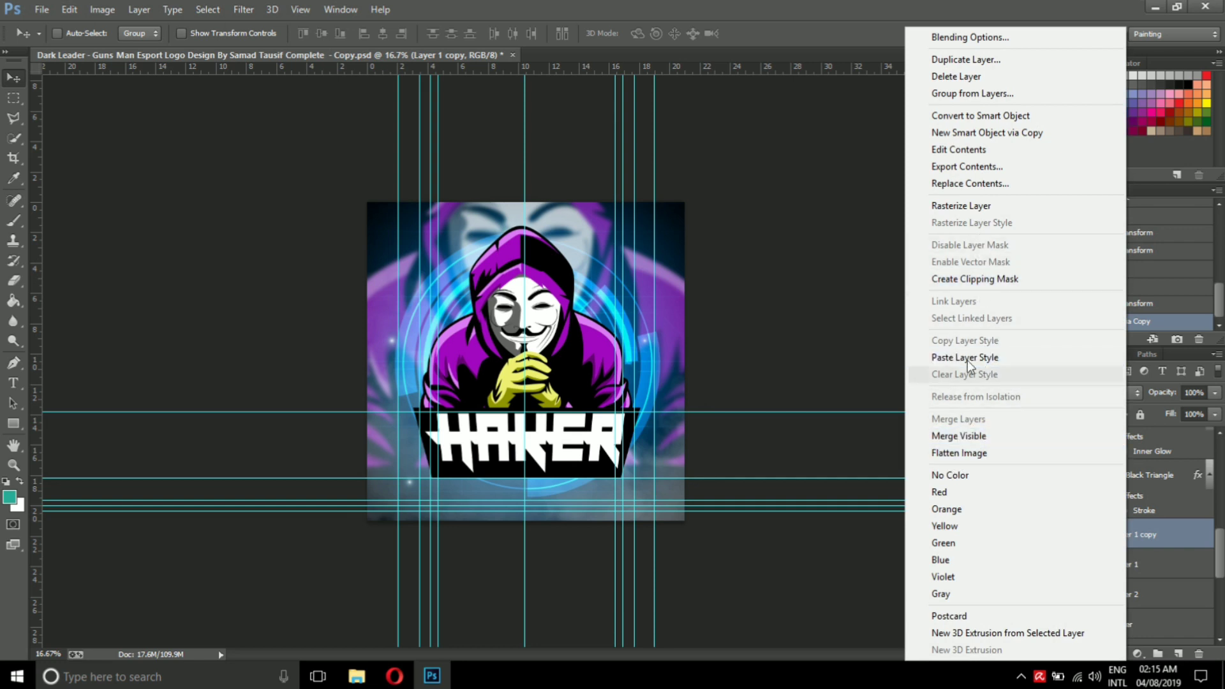
pyautogui.click(984, 362)
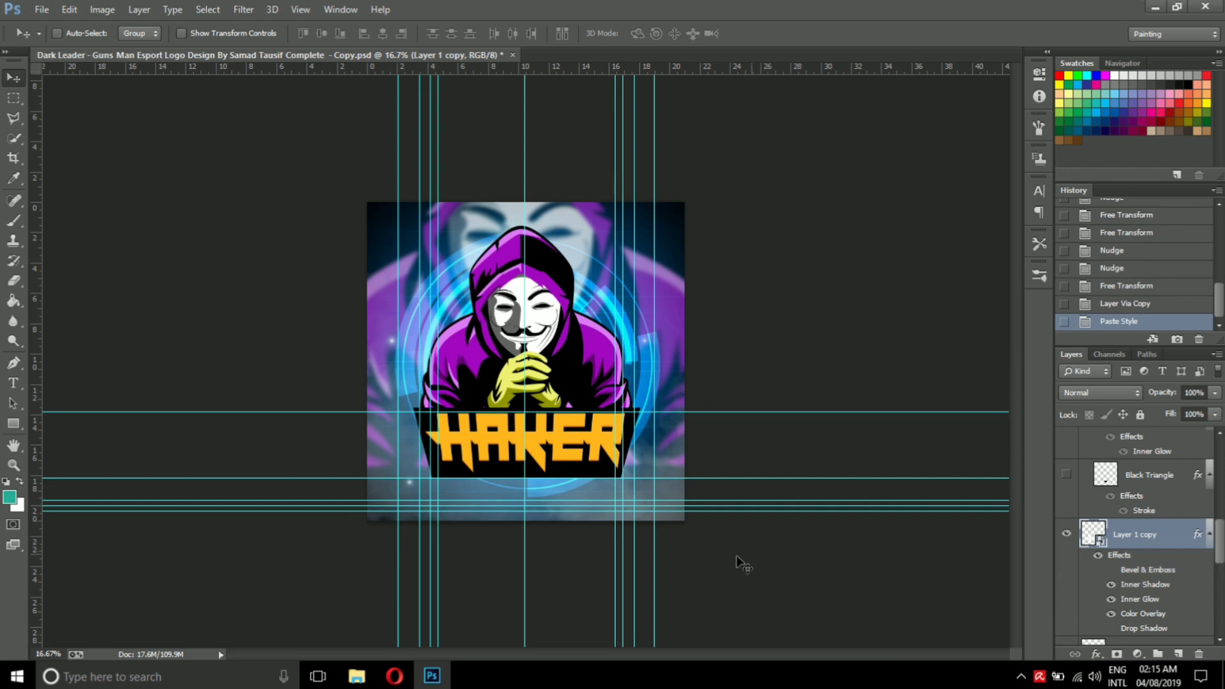
# Enable Bevel & Emboss on the copied lettering, toggling Drop Shadow off and on
pyautogui.hotkey('ctrl', '+')
pyautogui.hotkey('ctrl', '+')
pyautogui.hotkey('ctrl', '+')
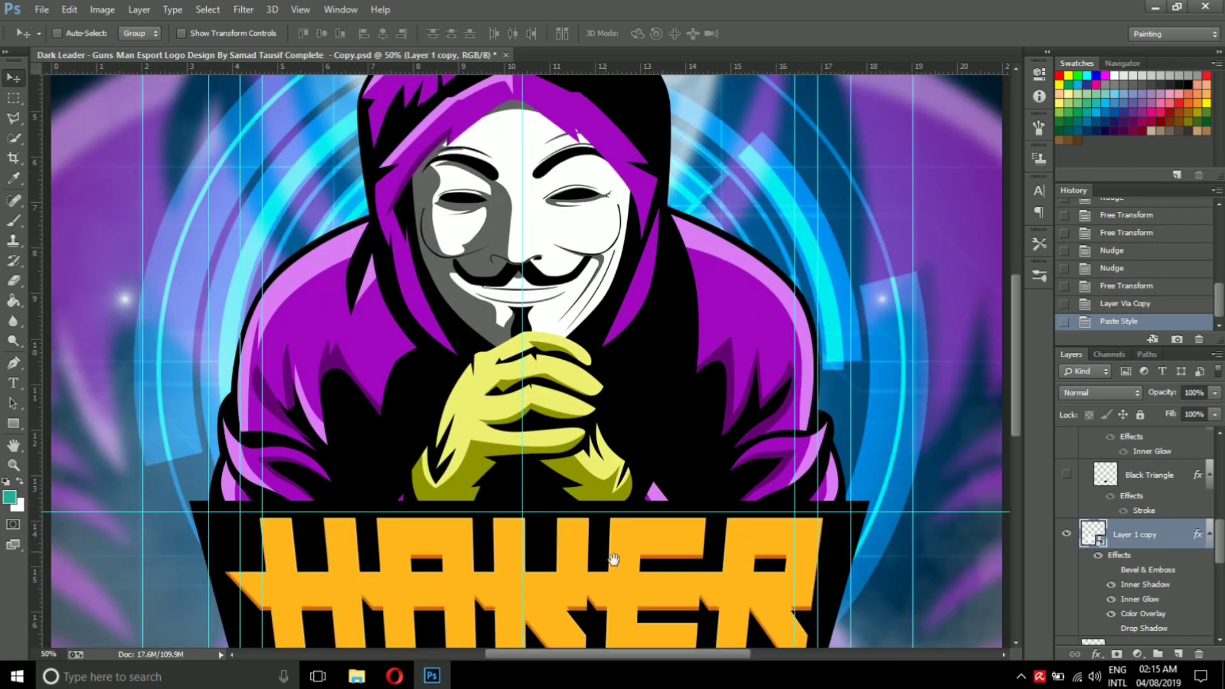
pyautogui.moveTo(614, 561); pyautogui.dragTo(595, 407)
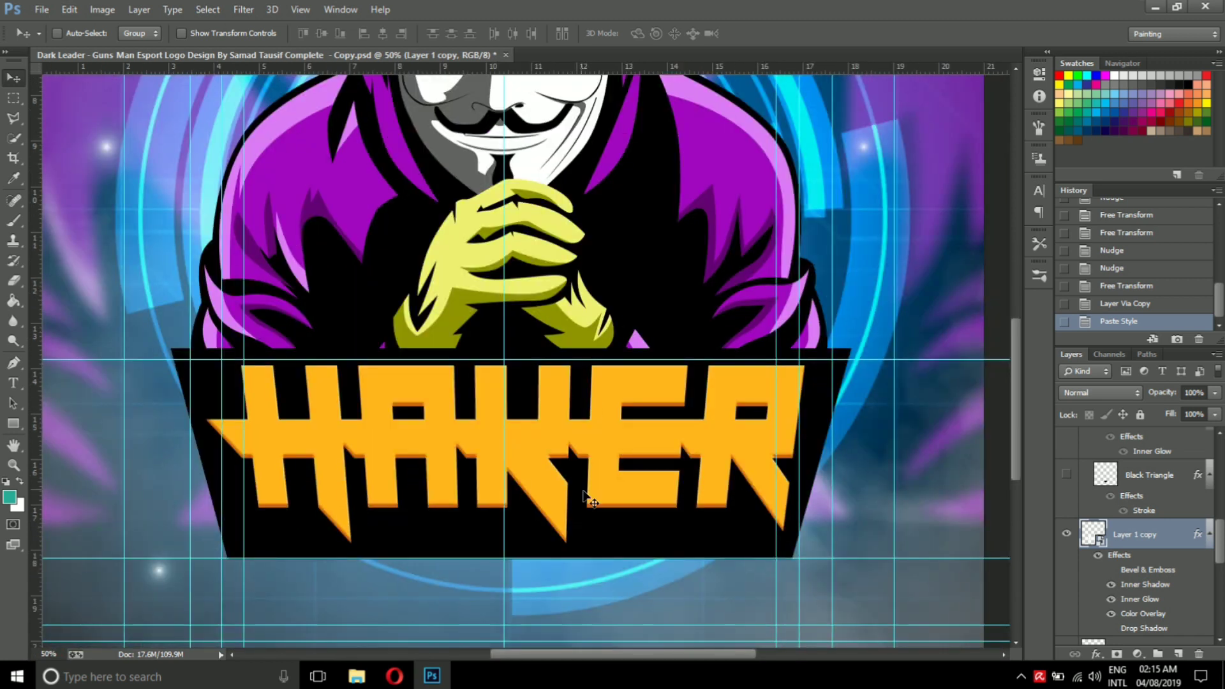
pyautogui.click(1117, 570)
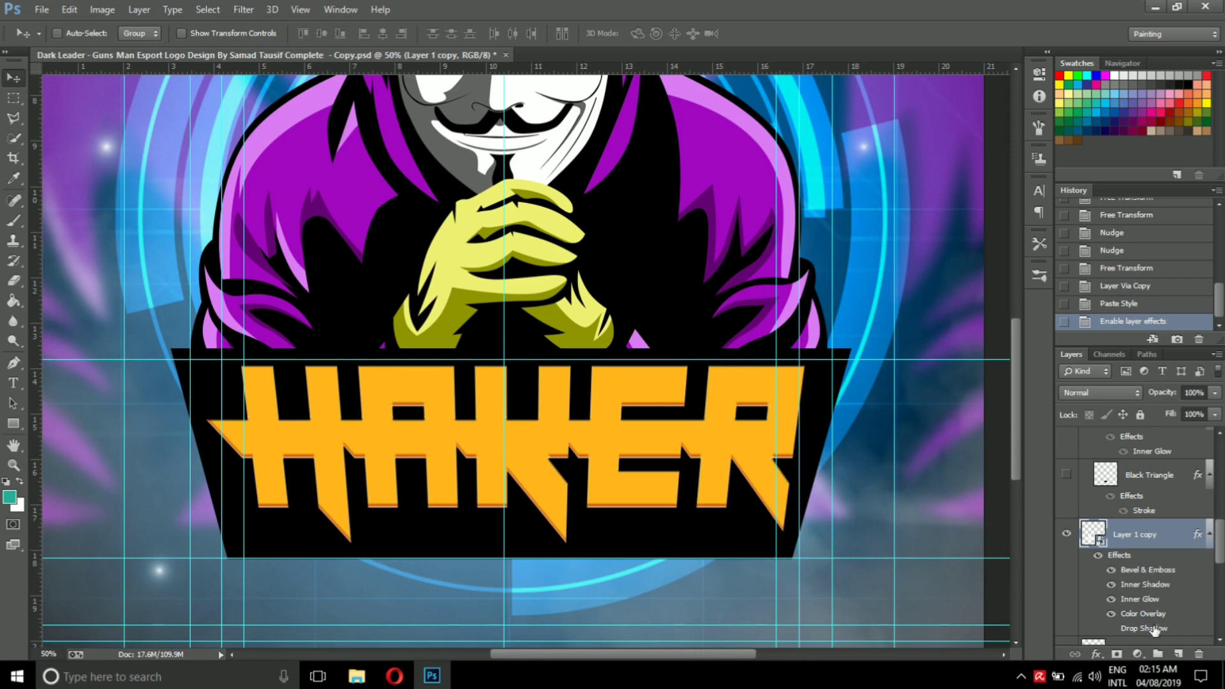
pyautogui.click(1113, 629)
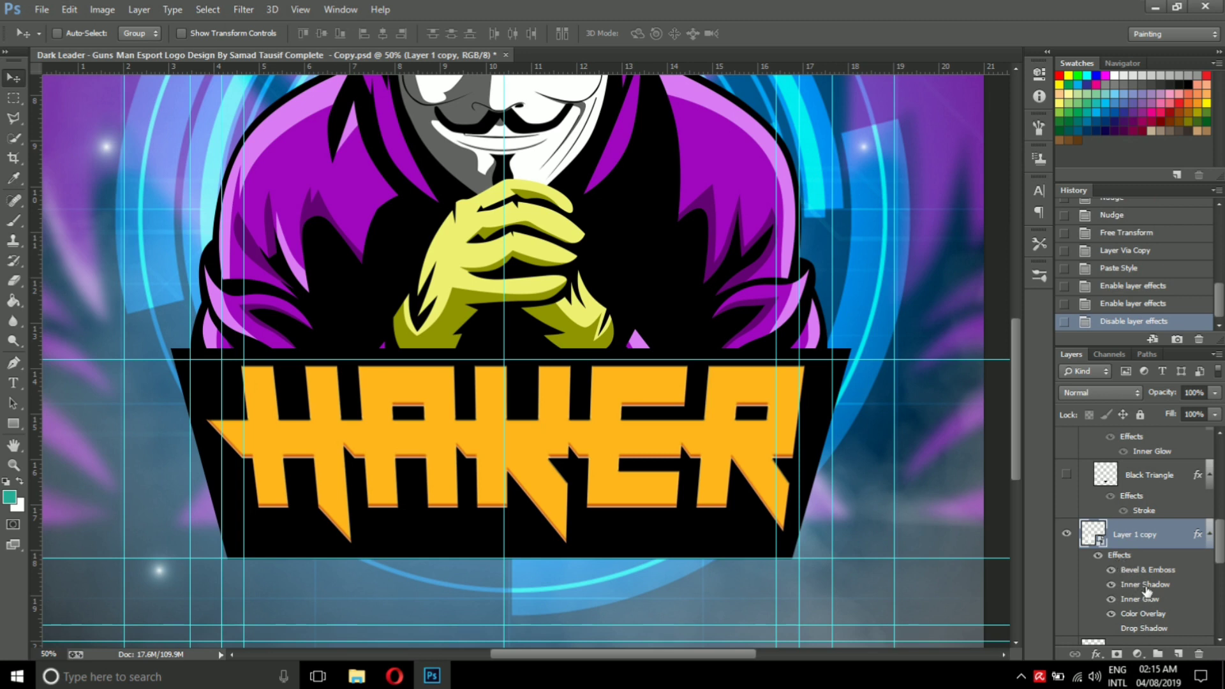
pyautogui.doubleClick(1145, 584)
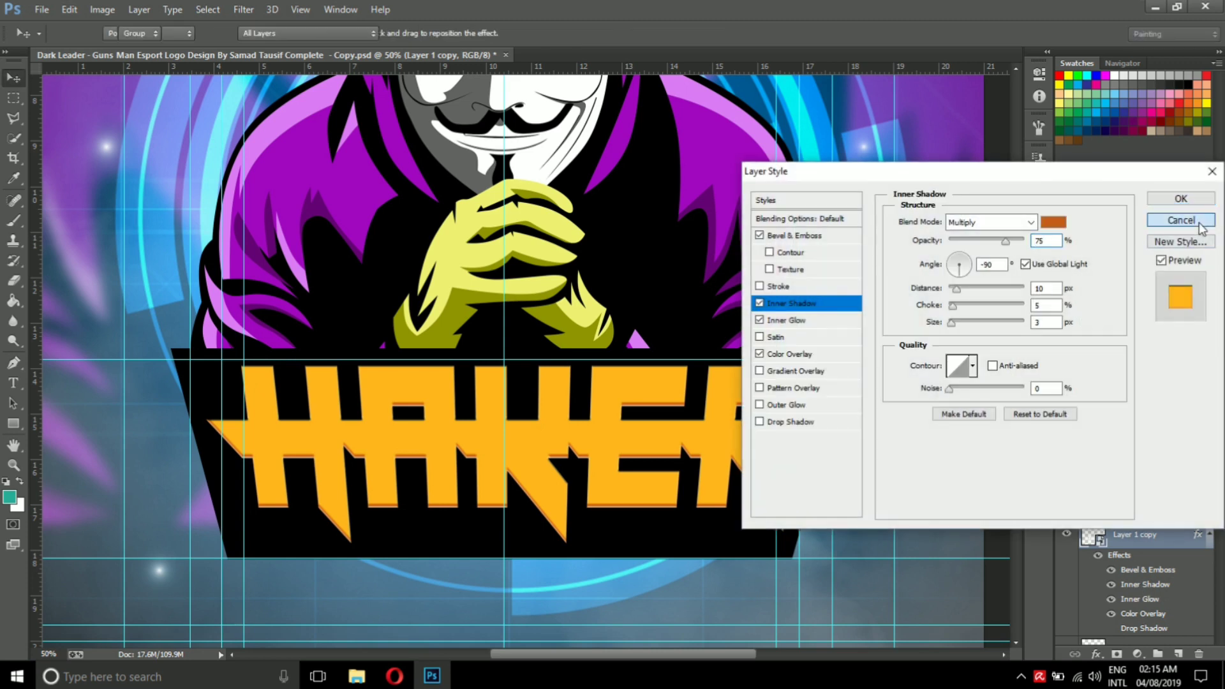
# Set the HAKER copy's Color Overlay to a medium-light grey from Swatches
pyautogui.click(1200, 225)
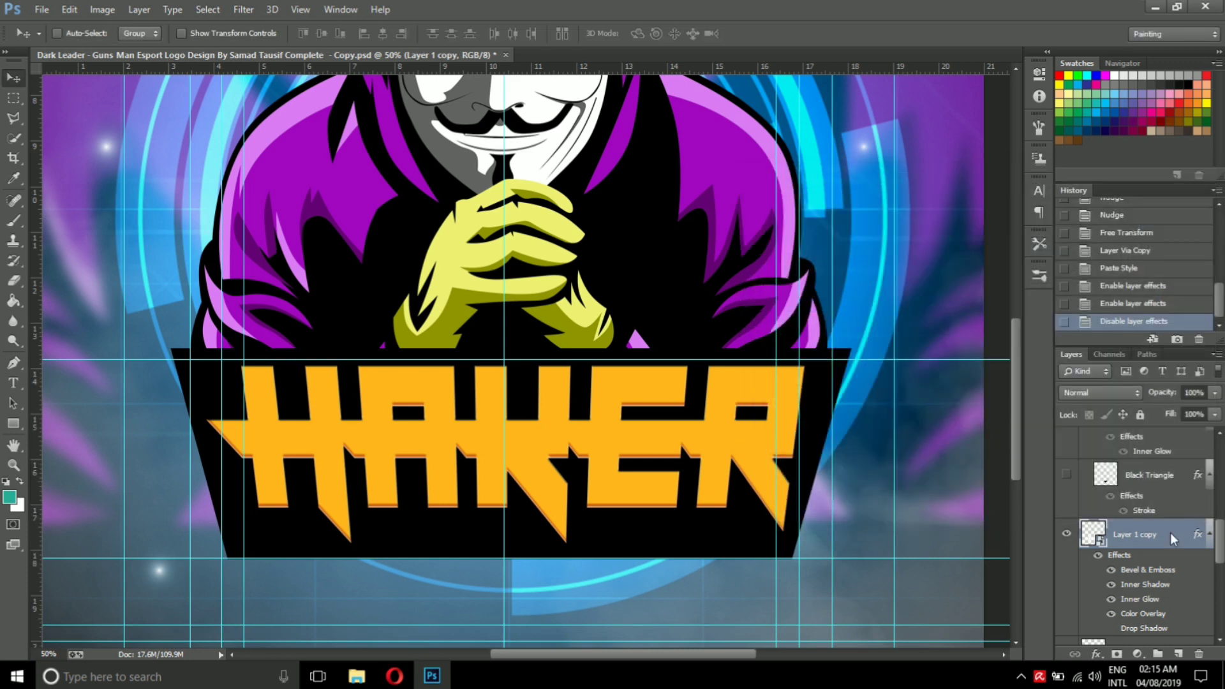
pyautogui.doubleClick(1152, 620)
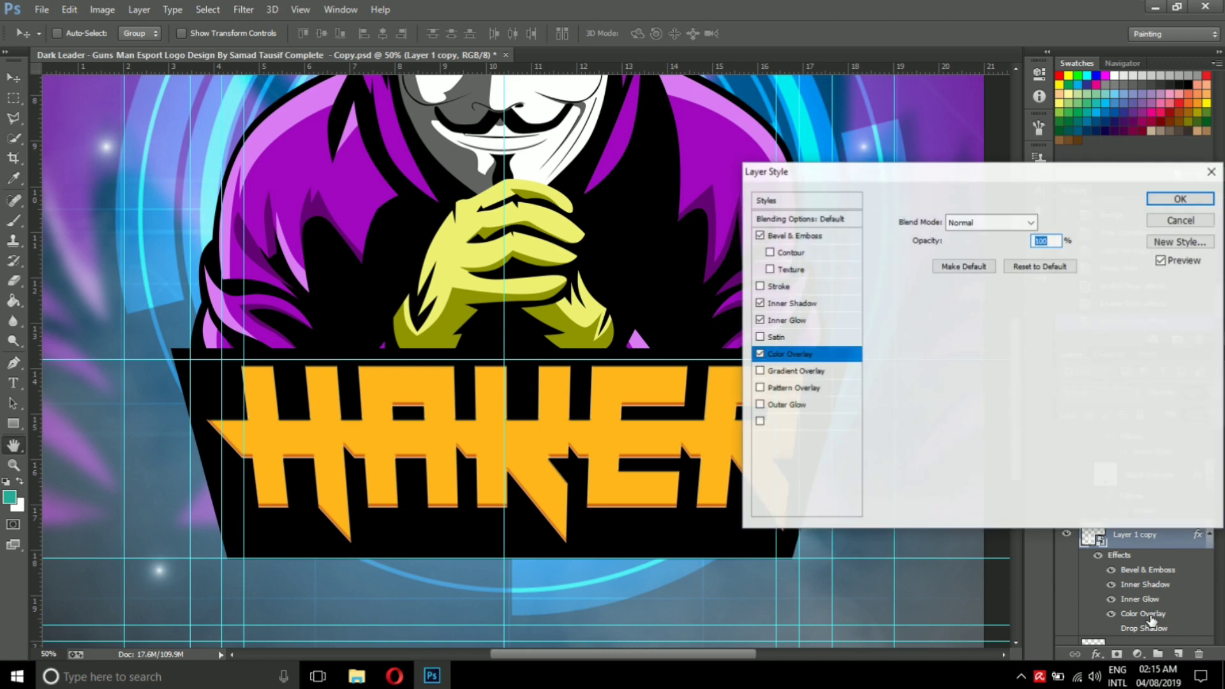
pyautogui.click(1054, 222)
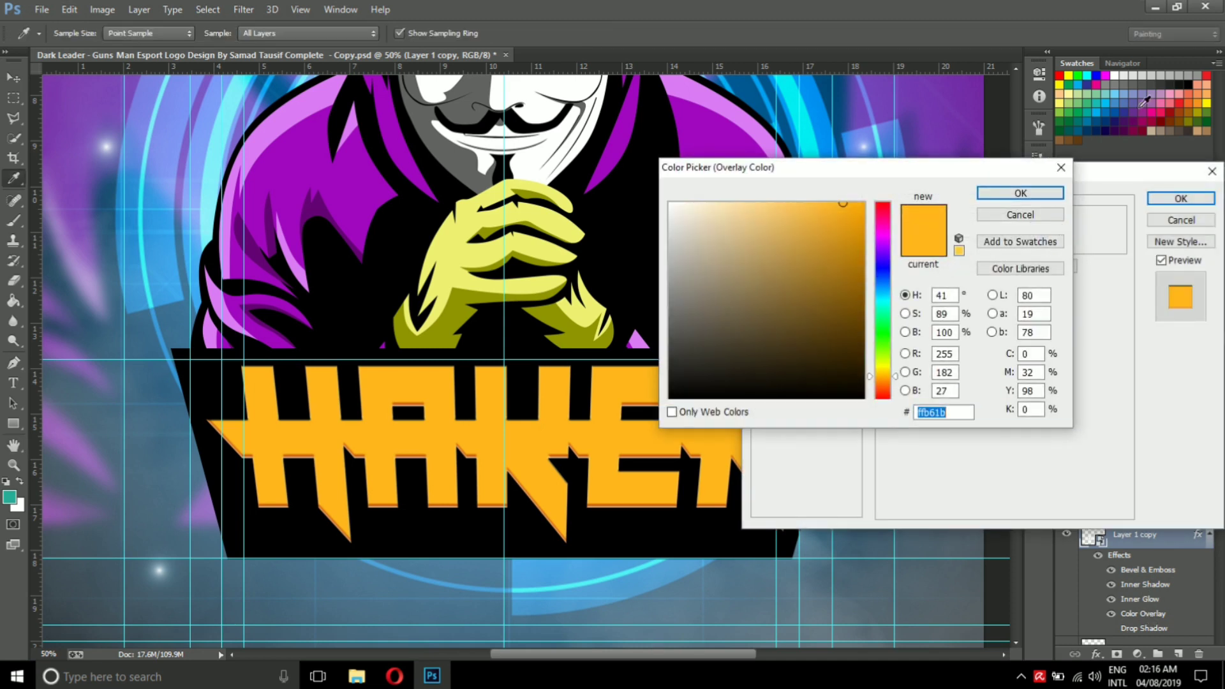
pyautogui.click(1176, 80)
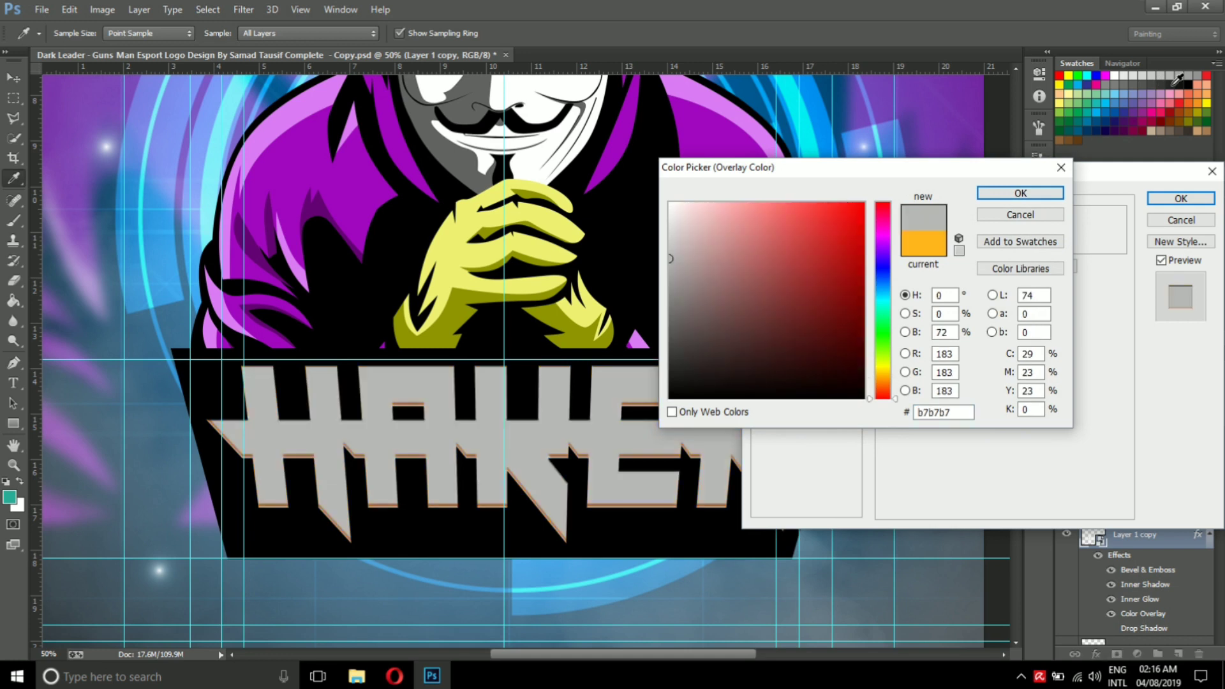
pyautogui.click(1181, 83)
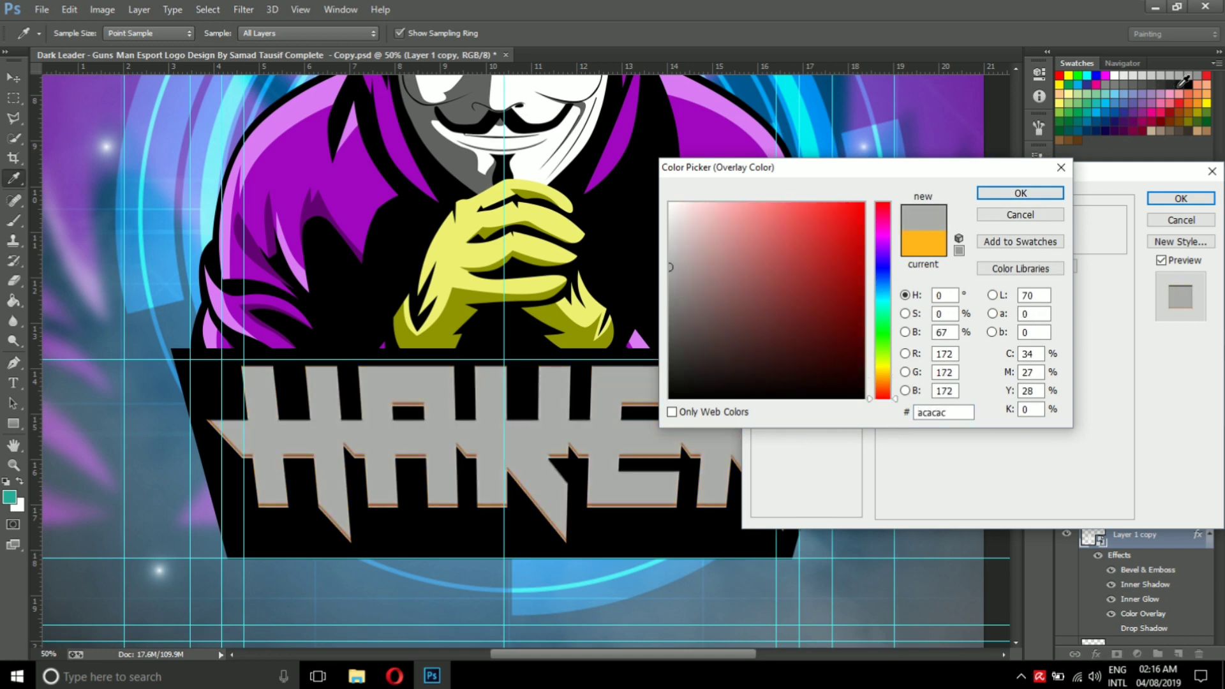
pyautogui.click(1143, 85)
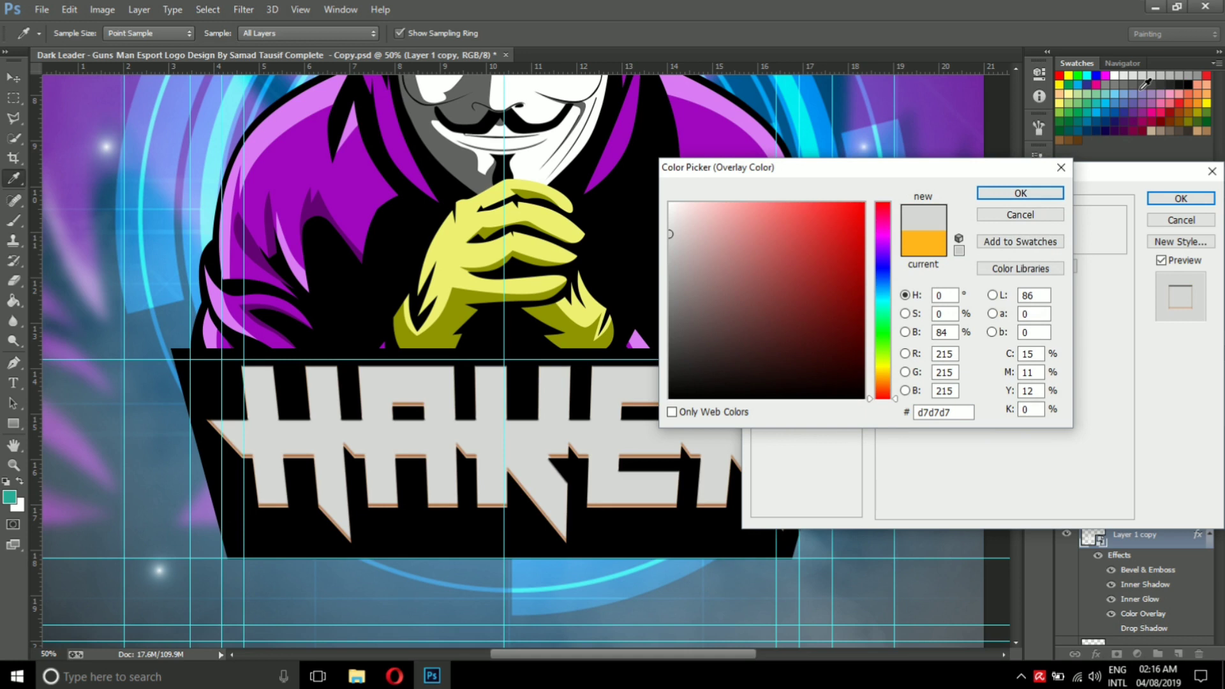
pyautogui.click(1153, 85)
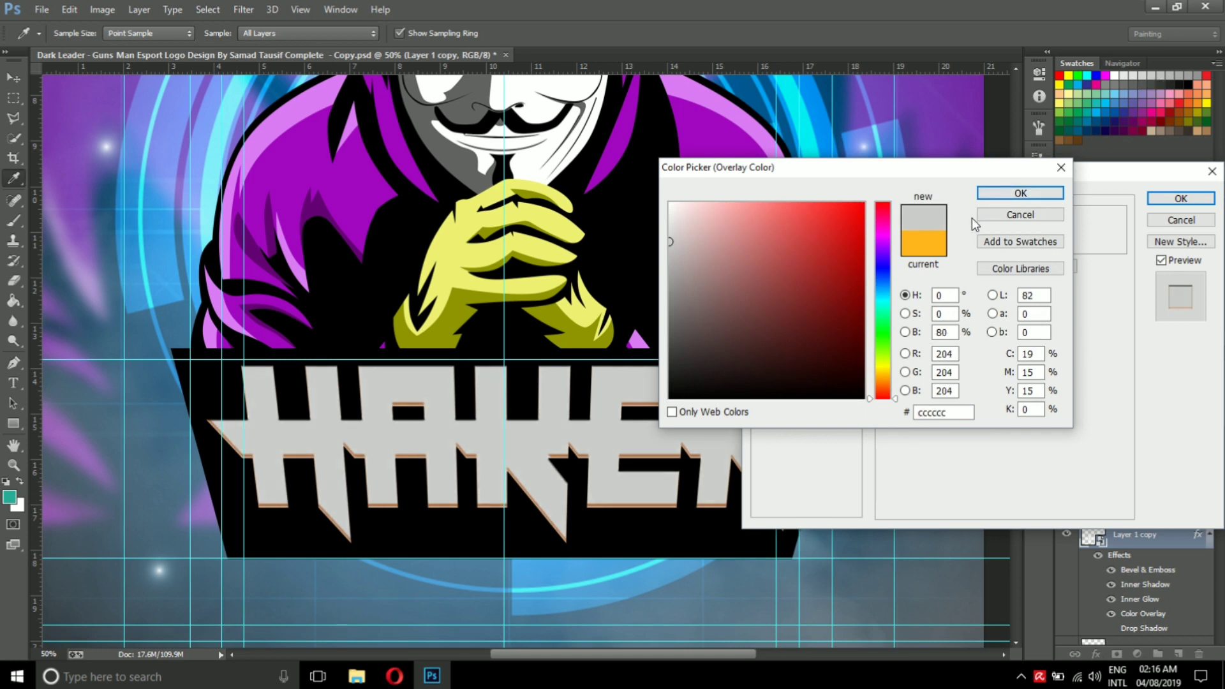
pyautogui.click(998, 191)
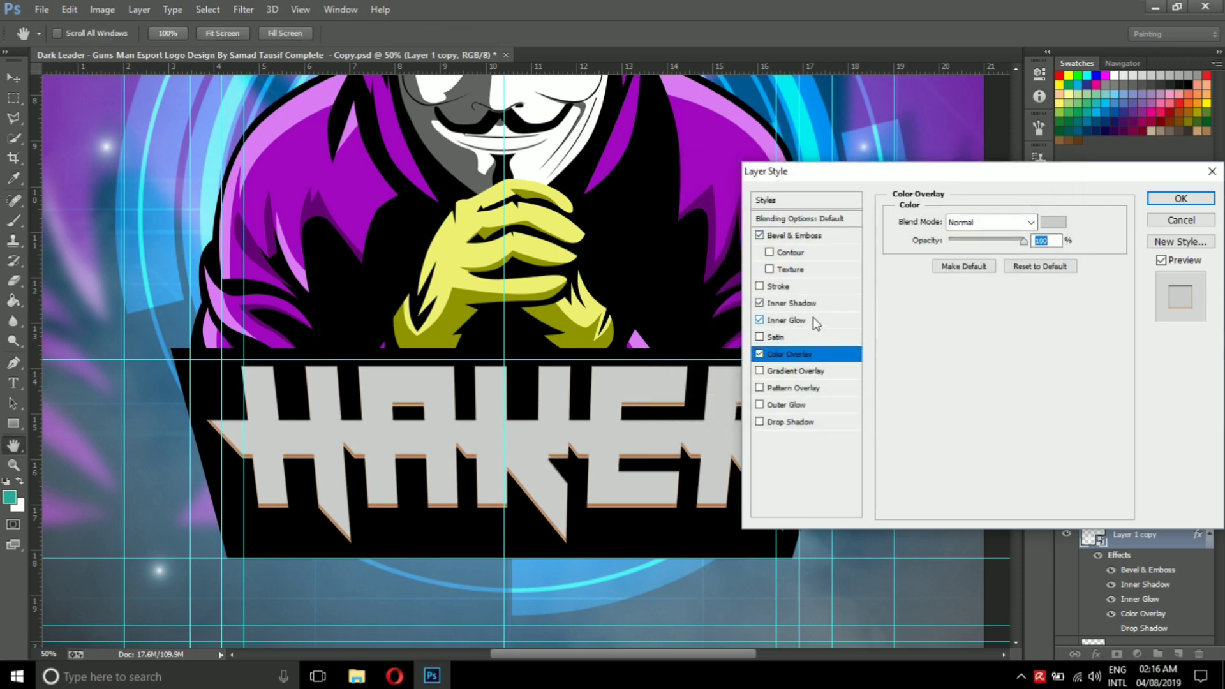
# Change the Inner Shadow colour from orange to grey 959595
pyautogui.click(817, 319)
pyautogui.click(819, 305)
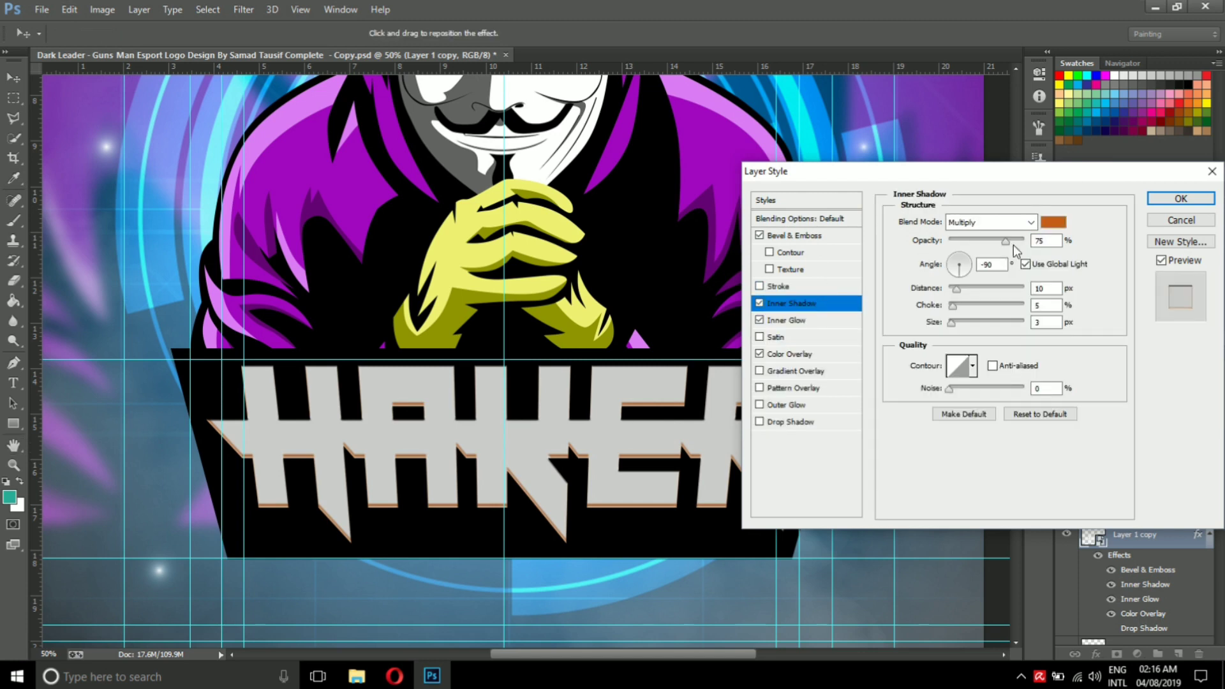
pyautogui.click(1053, 222)
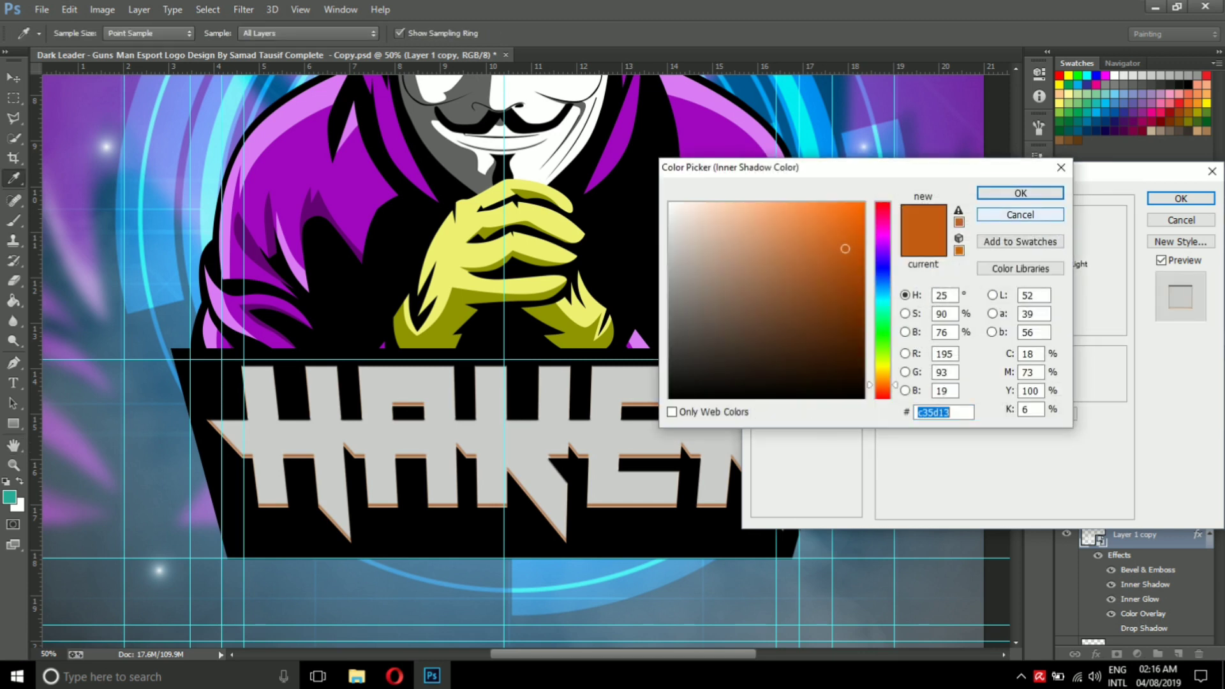
pyautogui.click(1189, 83)
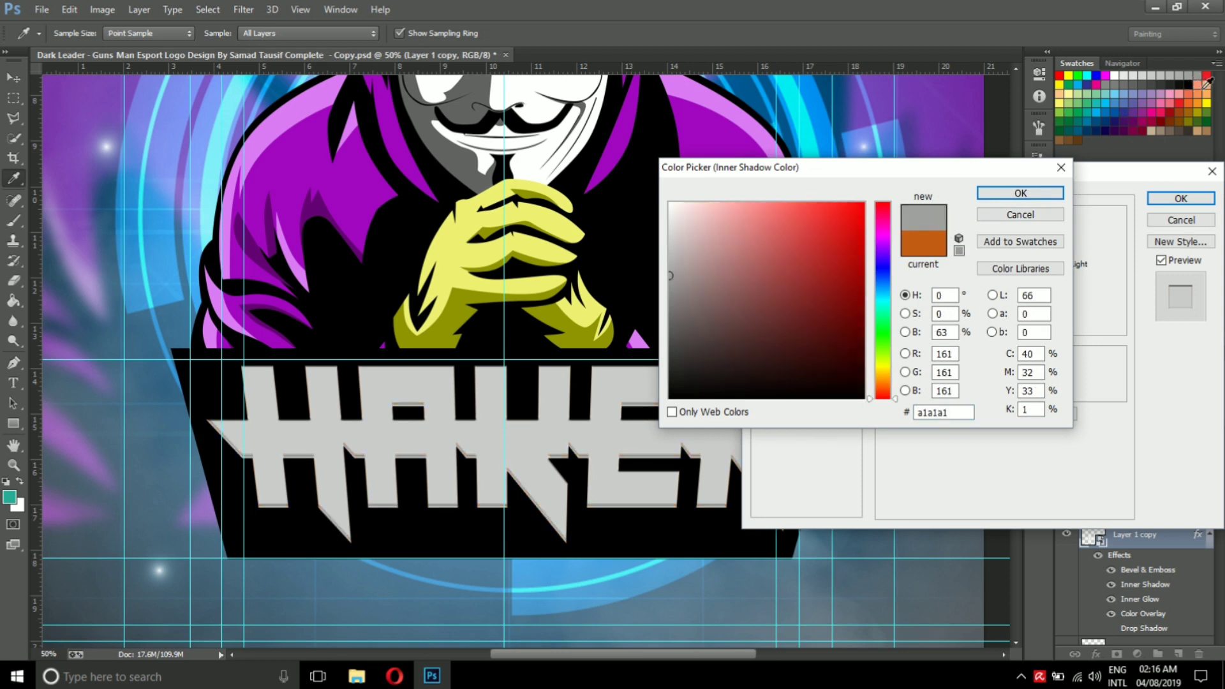
pyautogui.click(1202, 83)
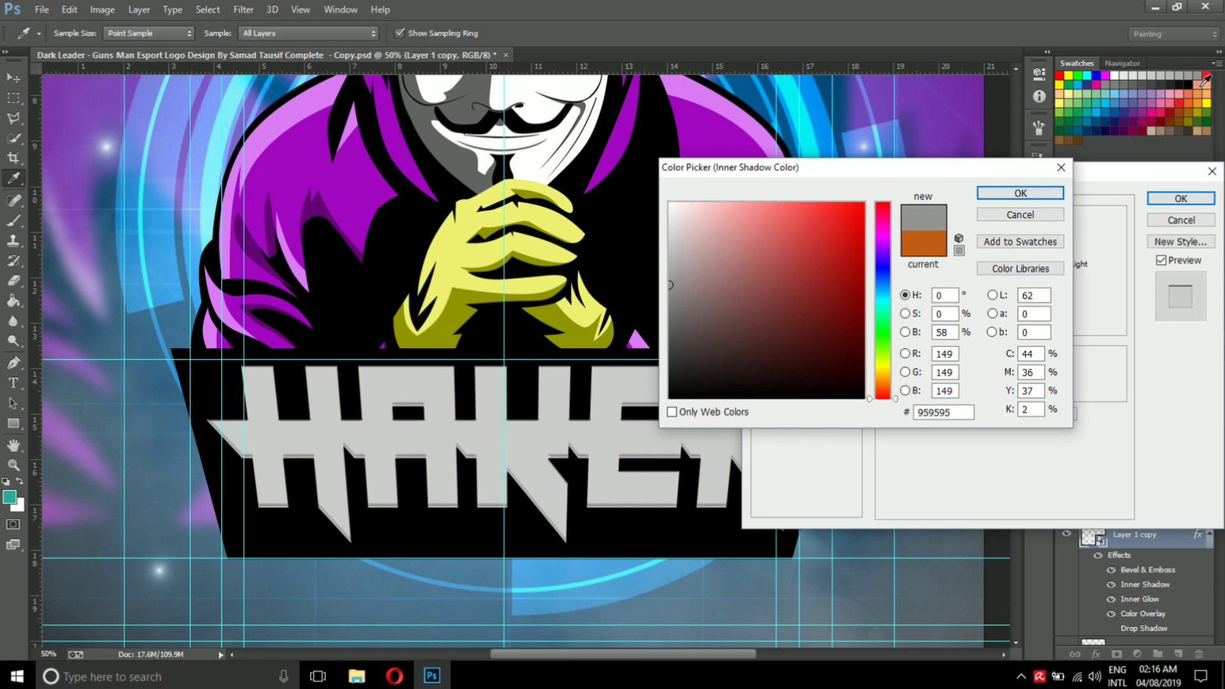
pyautogui.click(1019, 194)
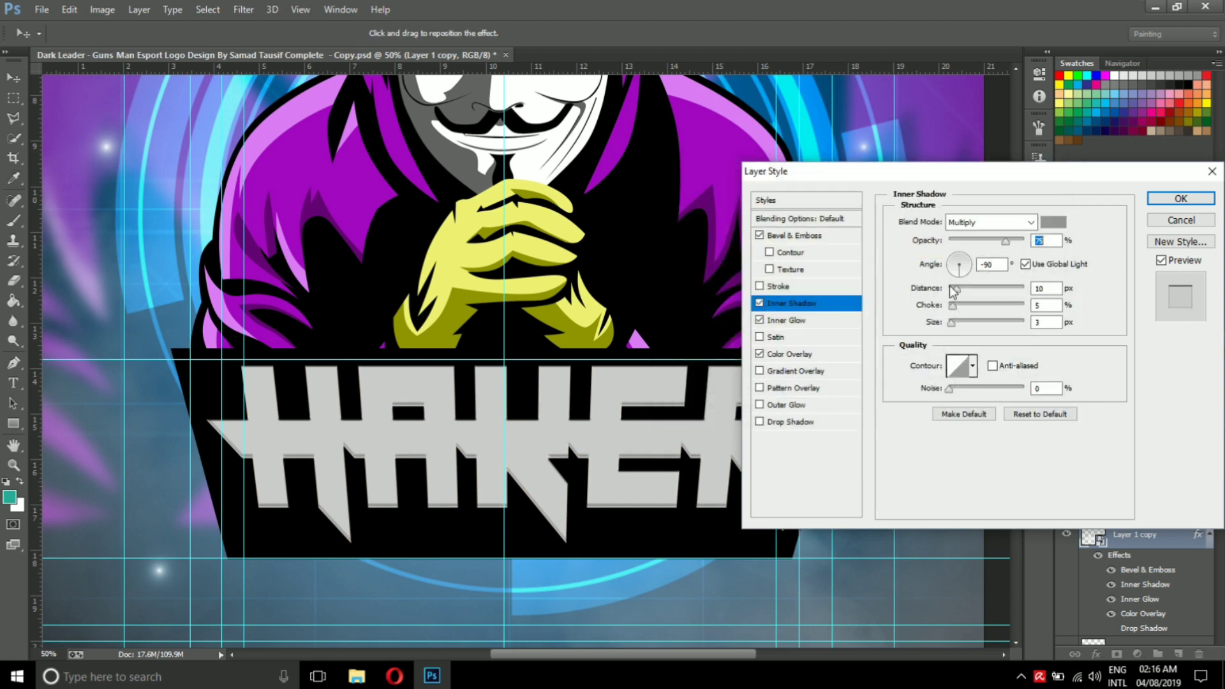
# Lighten the Color Overlay to e1e1e1 and apply the layer style
pyautogui.click(813, 357)
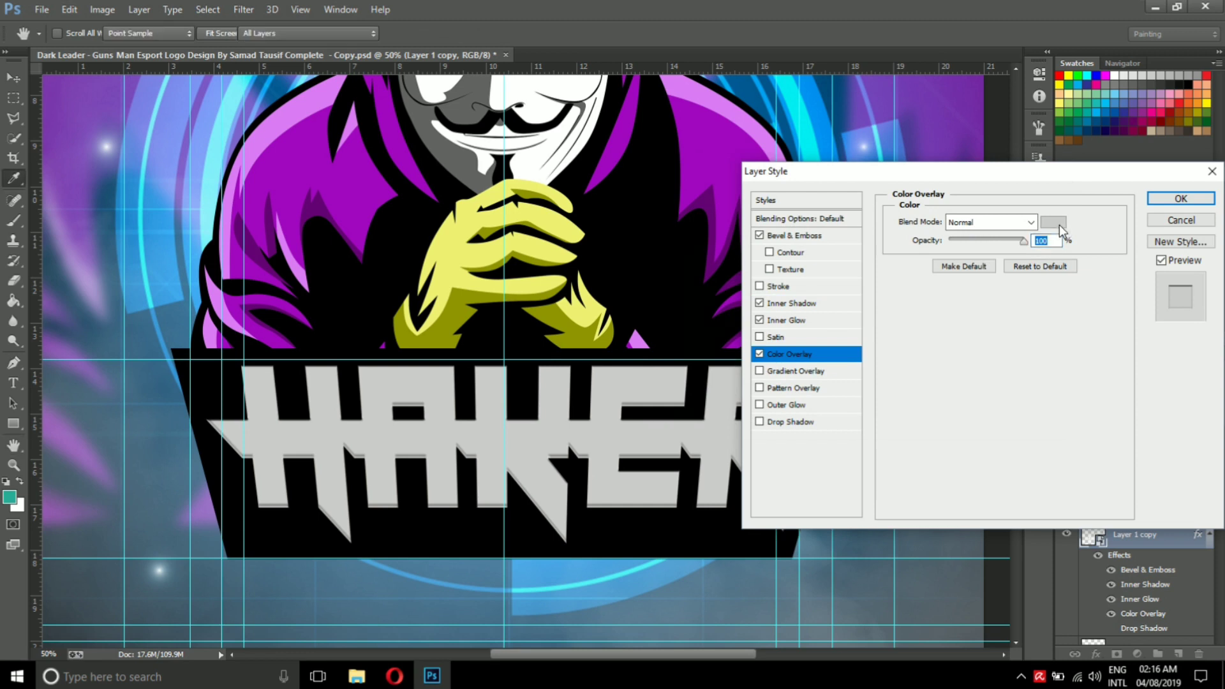
pyautogui.click(1057, 222)
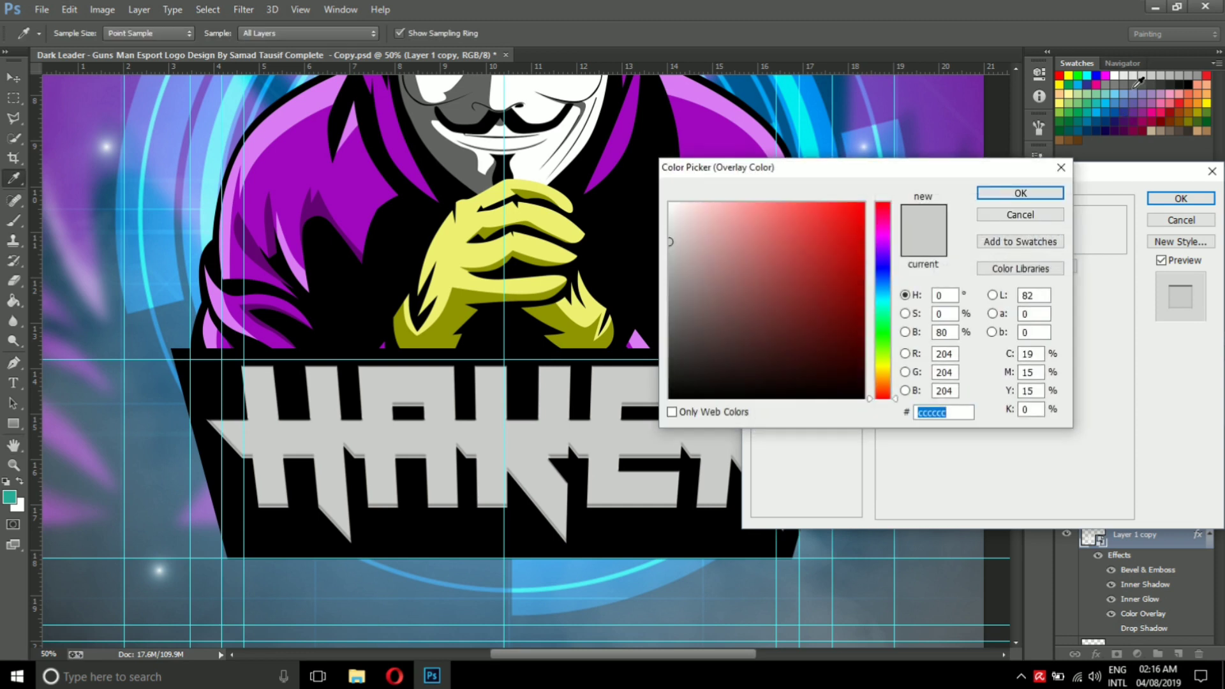
pyautogui.click(1136, 86)
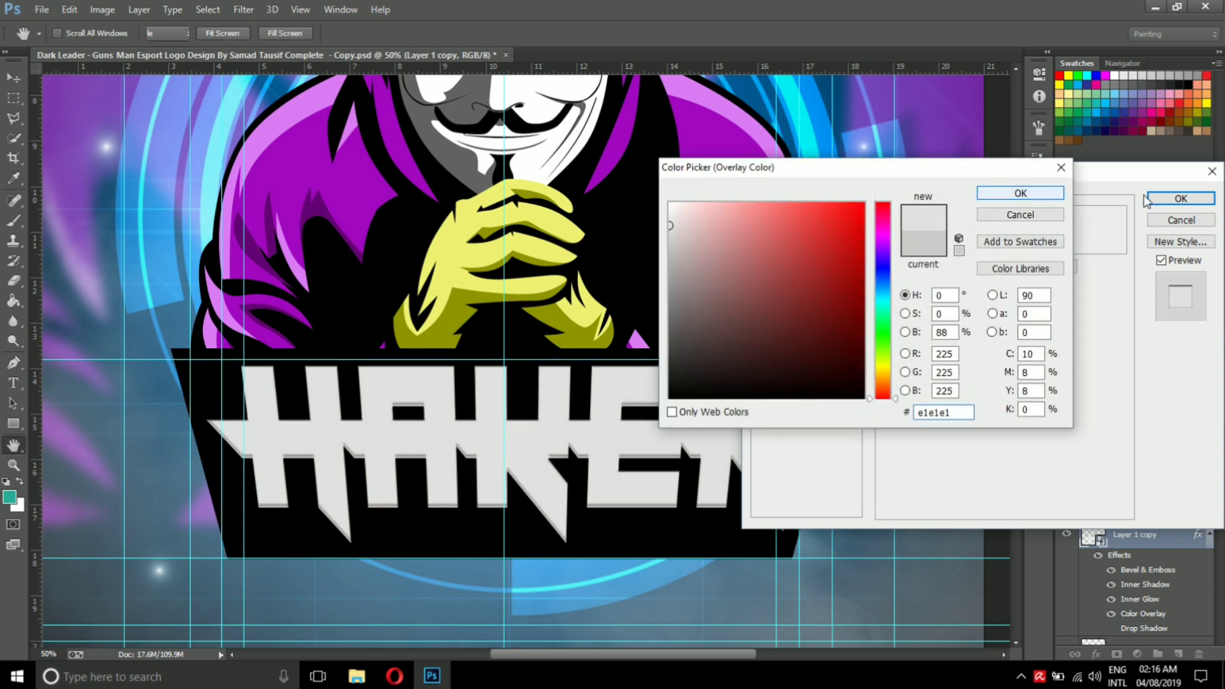
pyautogui.click(1049, 201)
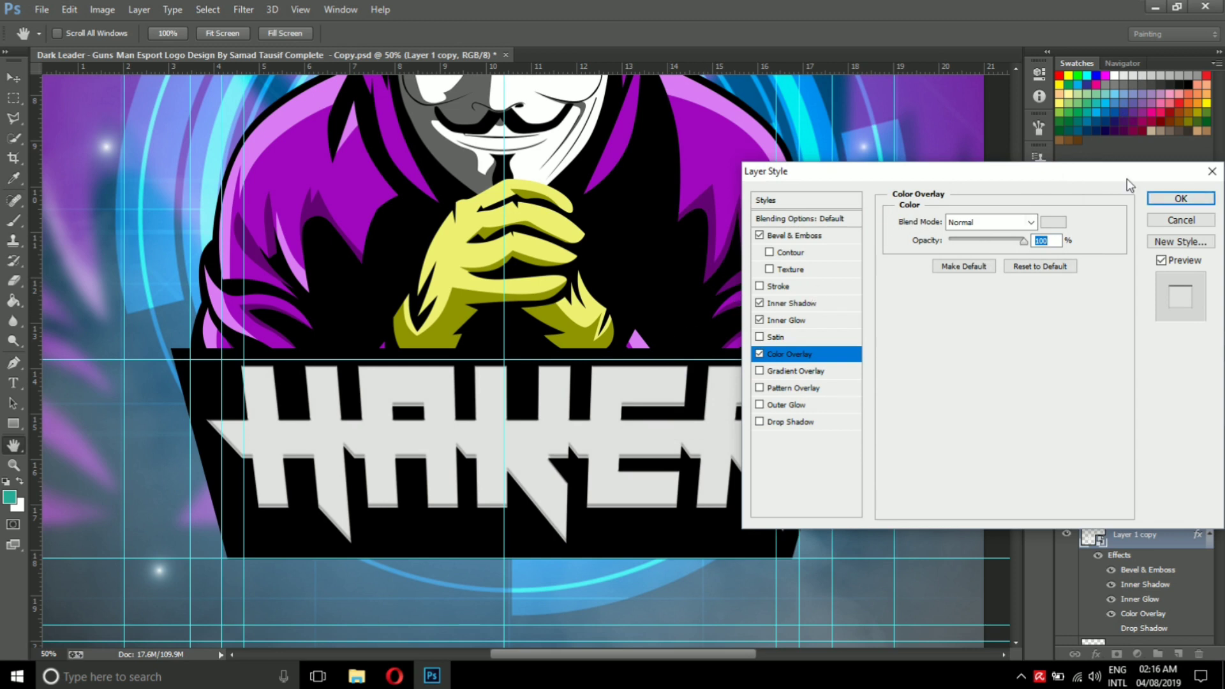
pyautogui.click(1180, 198)
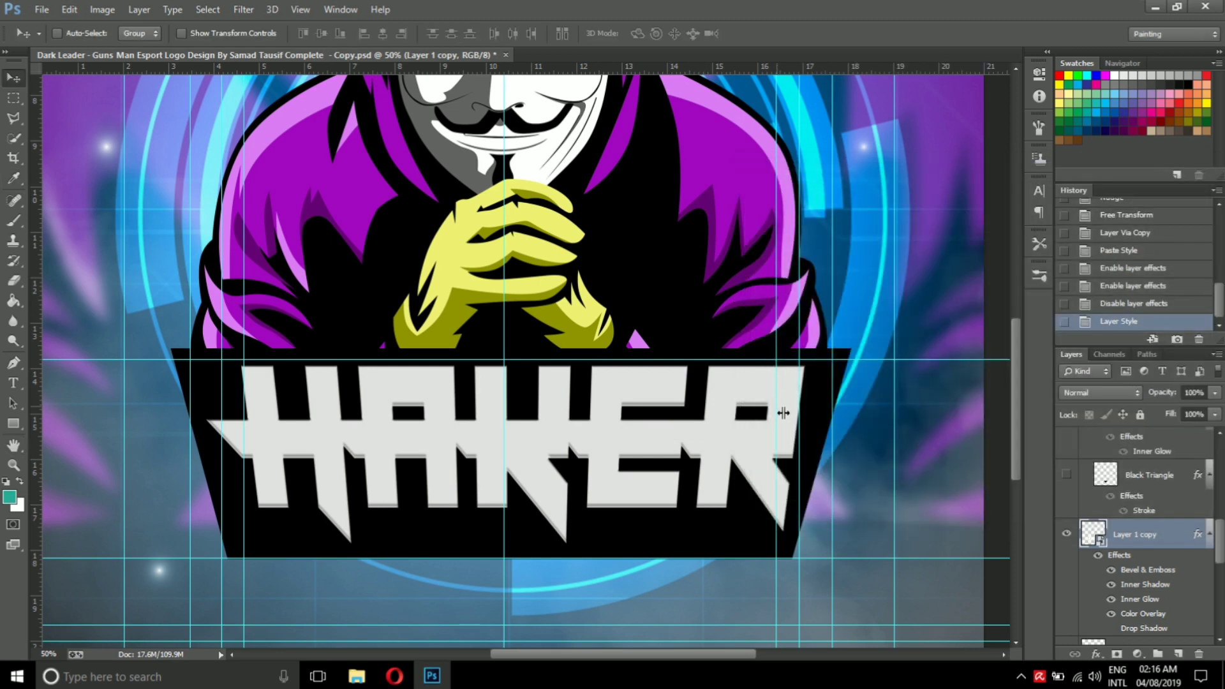
pyautogui.hotkey('ctrl', '-')
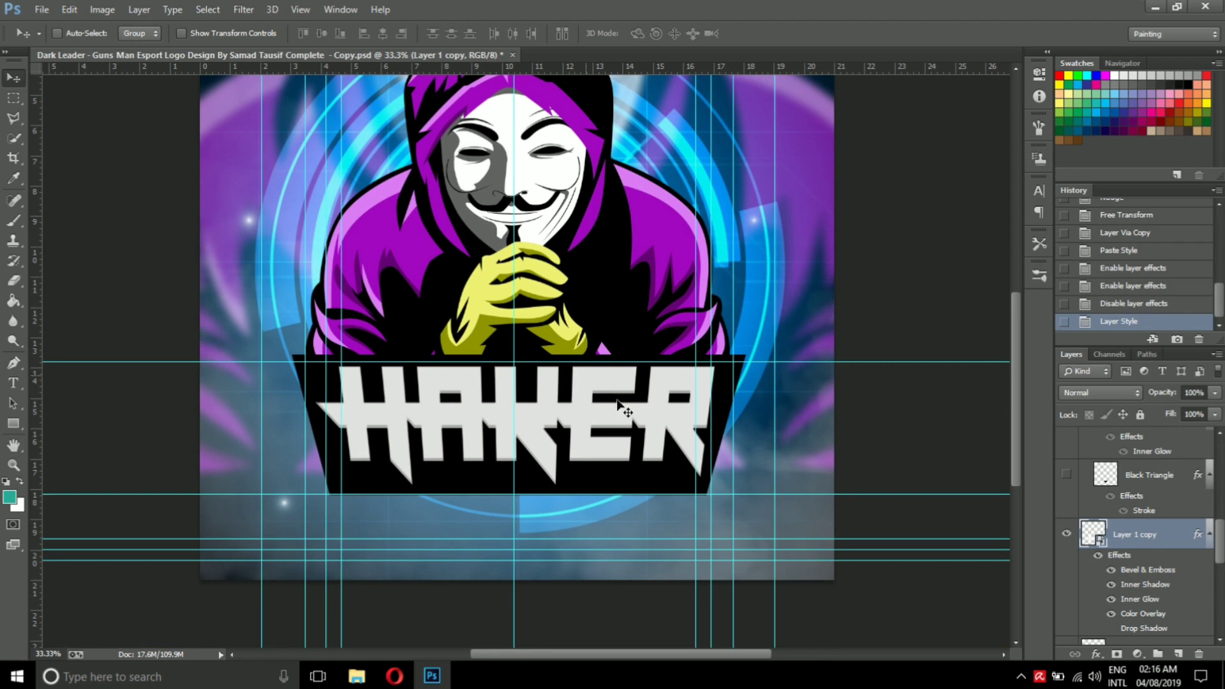
pyautogui.scroll(-1, 1154, 535)
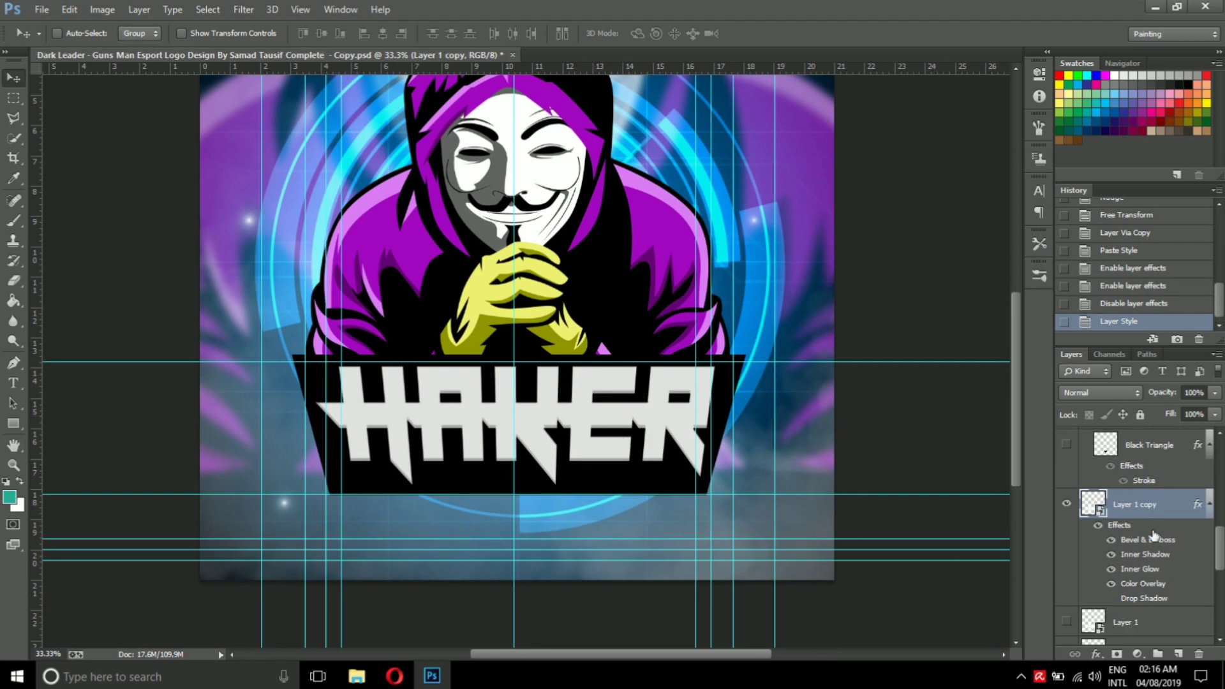
pyautogui.scroll(-2, 1153, 536)
pyautogui.scroll(-2, 1136, 586)
# Add a Stroke to the Layer 2 banner, first purple from the hood at 24 px
pyautogui.rightClick(1135, 569)
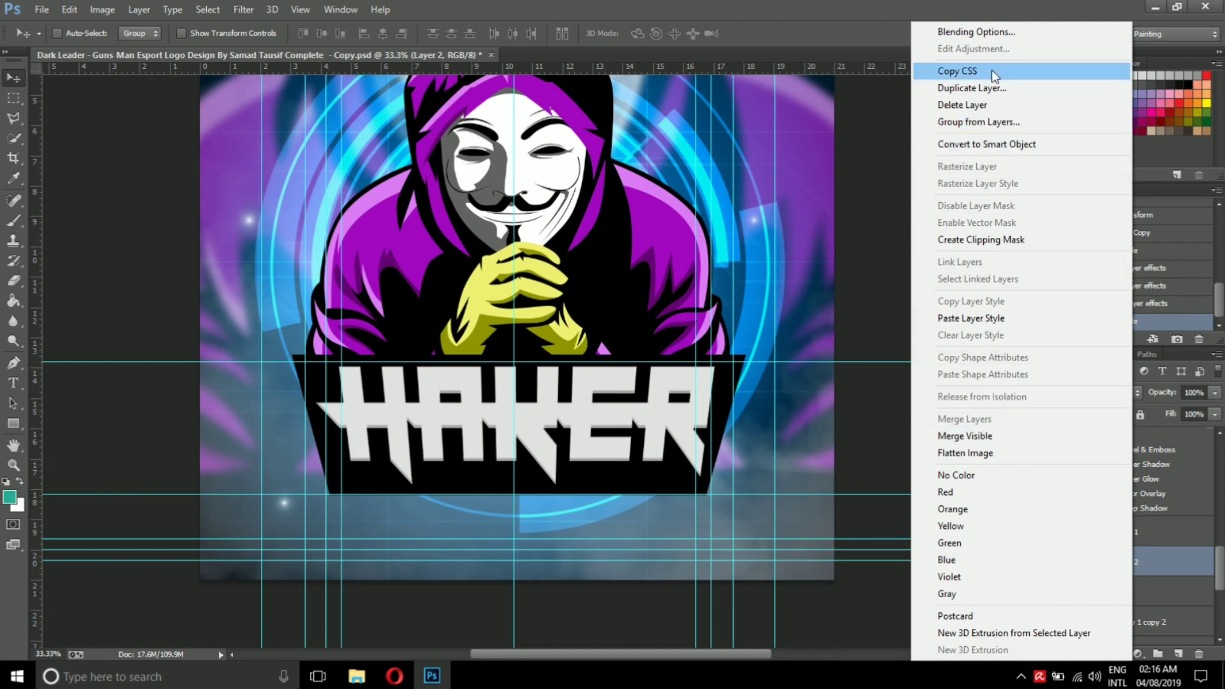
pyautogui.click(993, 36)
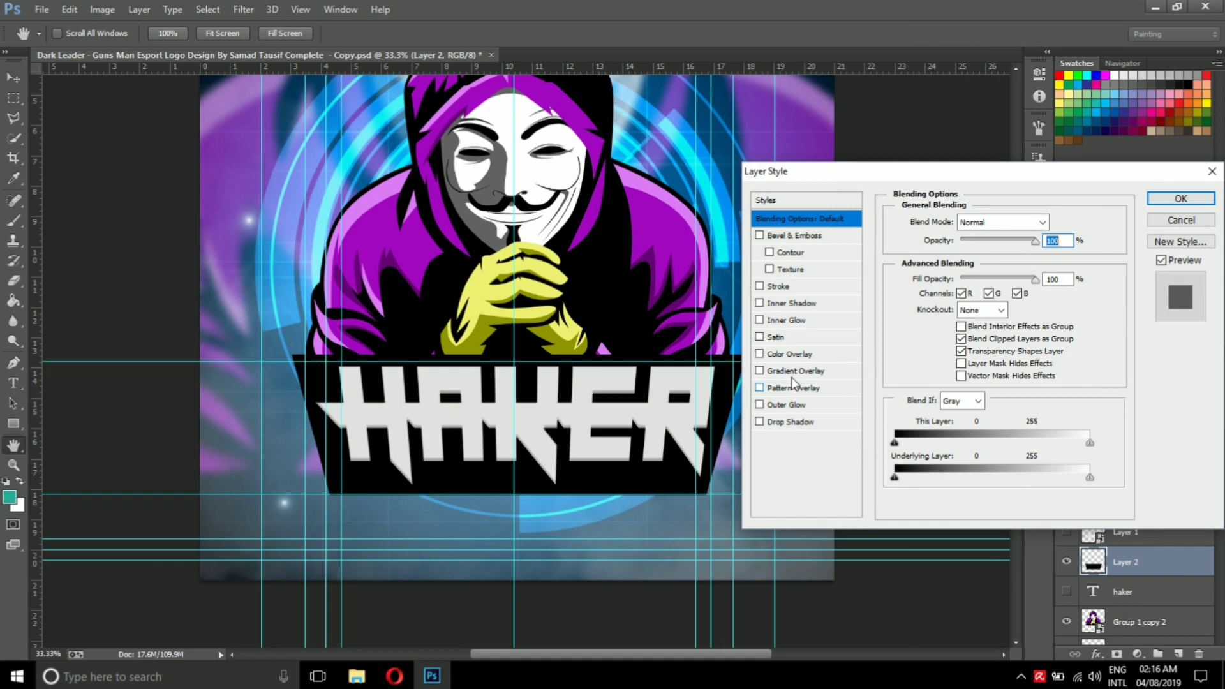
pyautogui.click(788, 288)
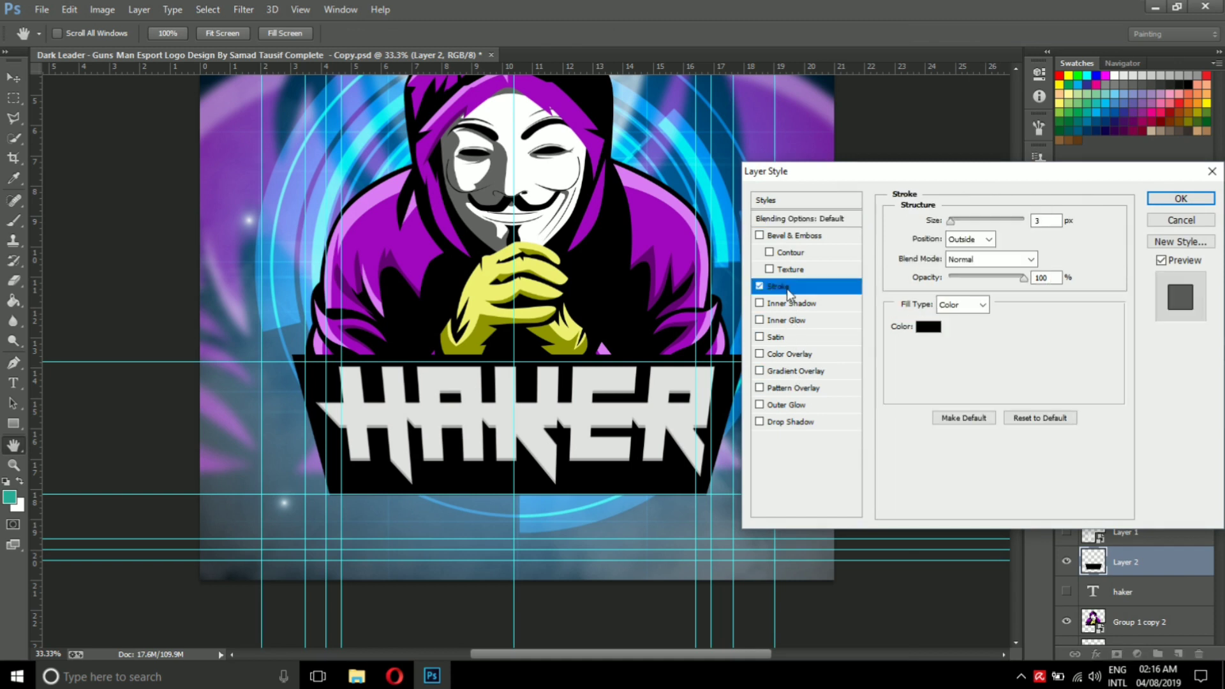
pyautogui.click(928, 328)
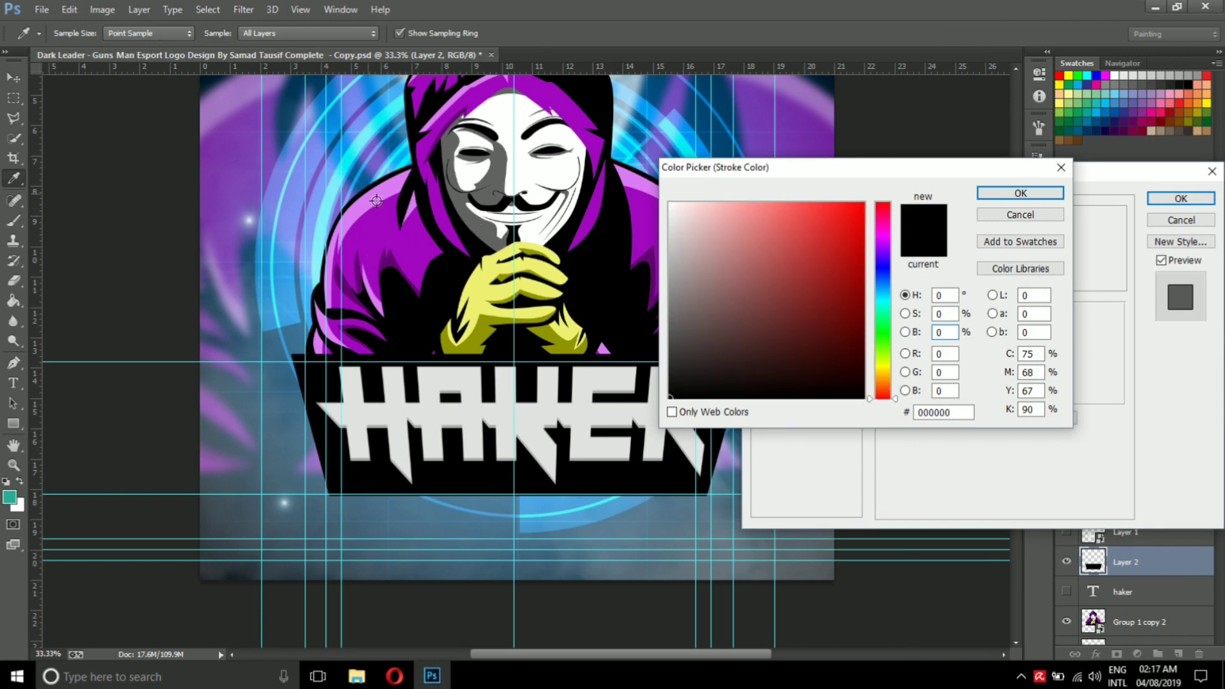
pyautogui.click(395, 230)
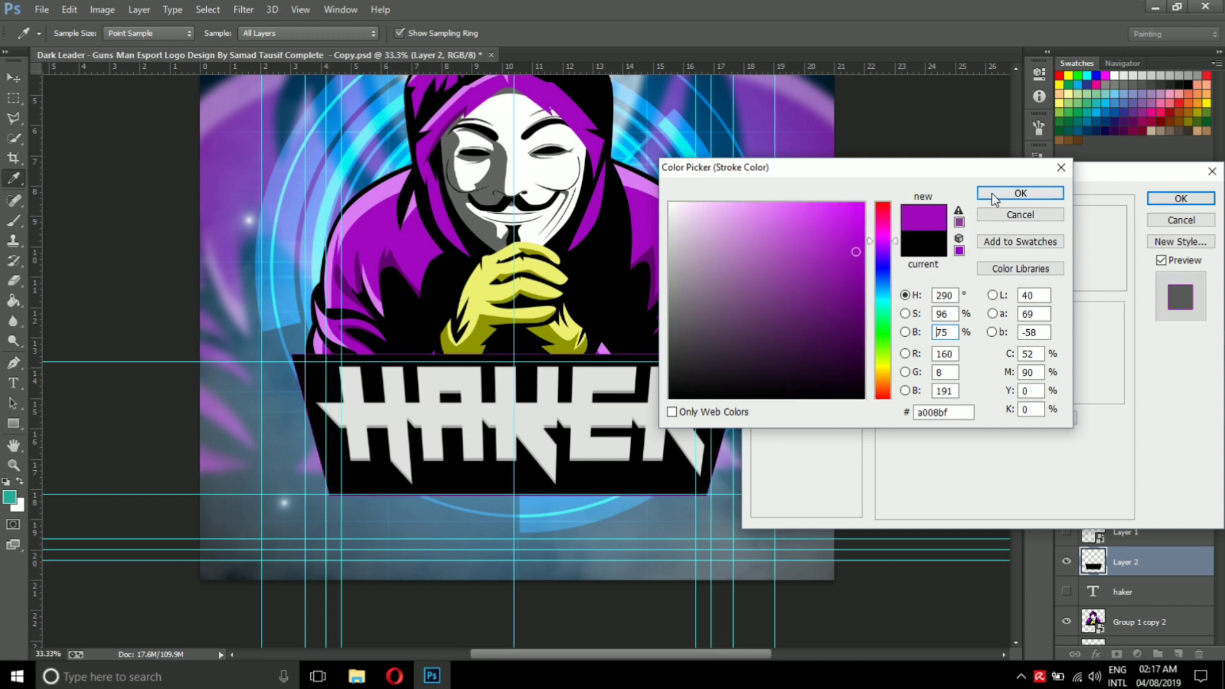
pyautogui.click(1020, 193)
pyautogui.moveTo(956, 225); pyautogui.dragTo(960, 224)
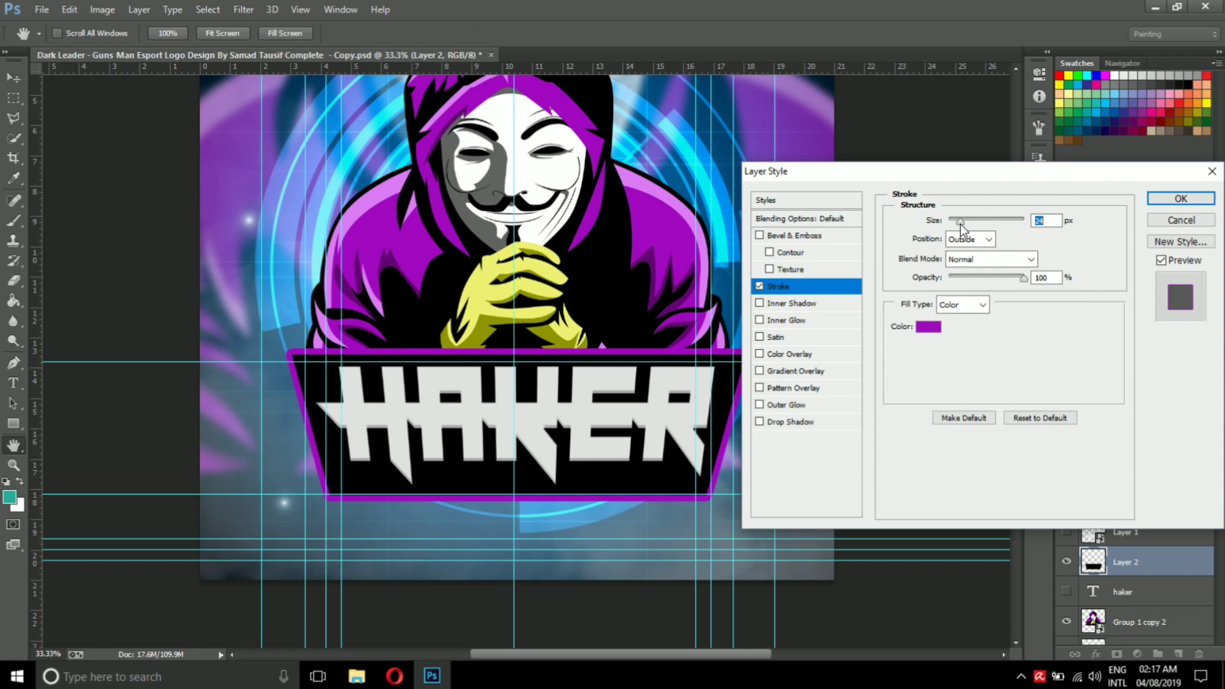
# Recolour the banner stroke cyan sampled from the rings and set size 20
pyautogui.click(929, 327)
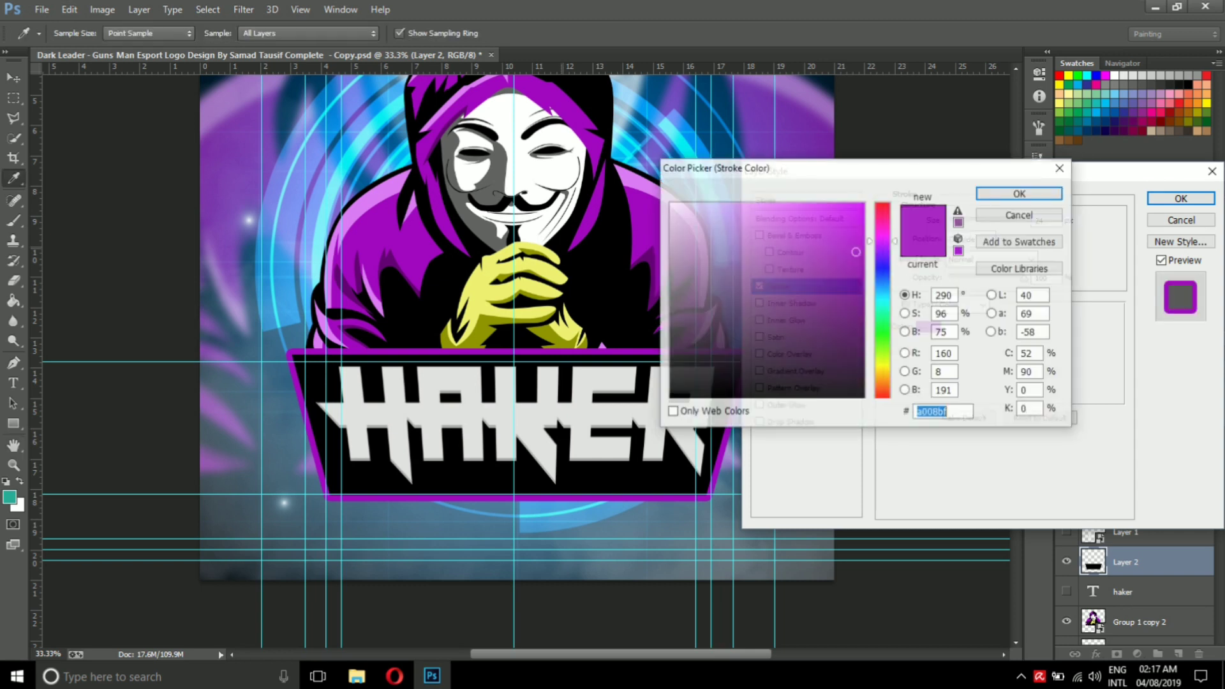
pyautogui.moveTo(501, 226); pyautogui.dragTo(507, 308)
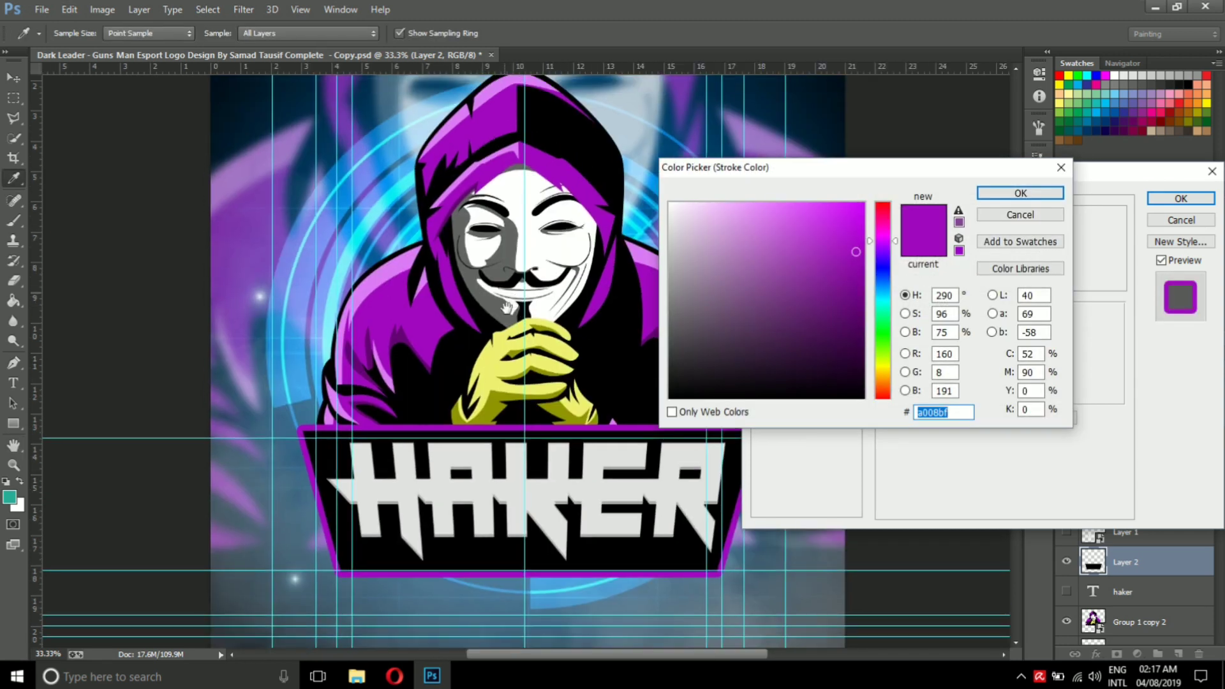
pyautogui.click(368, 236)
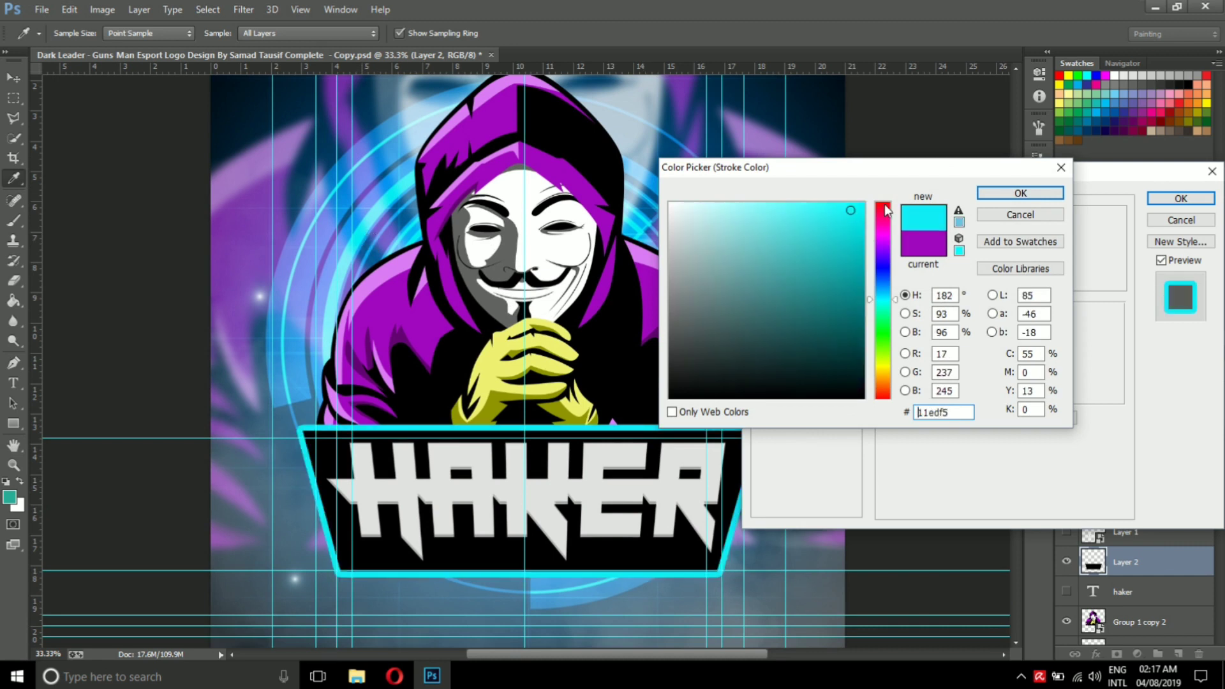
pyautogui.click(1013, 195)
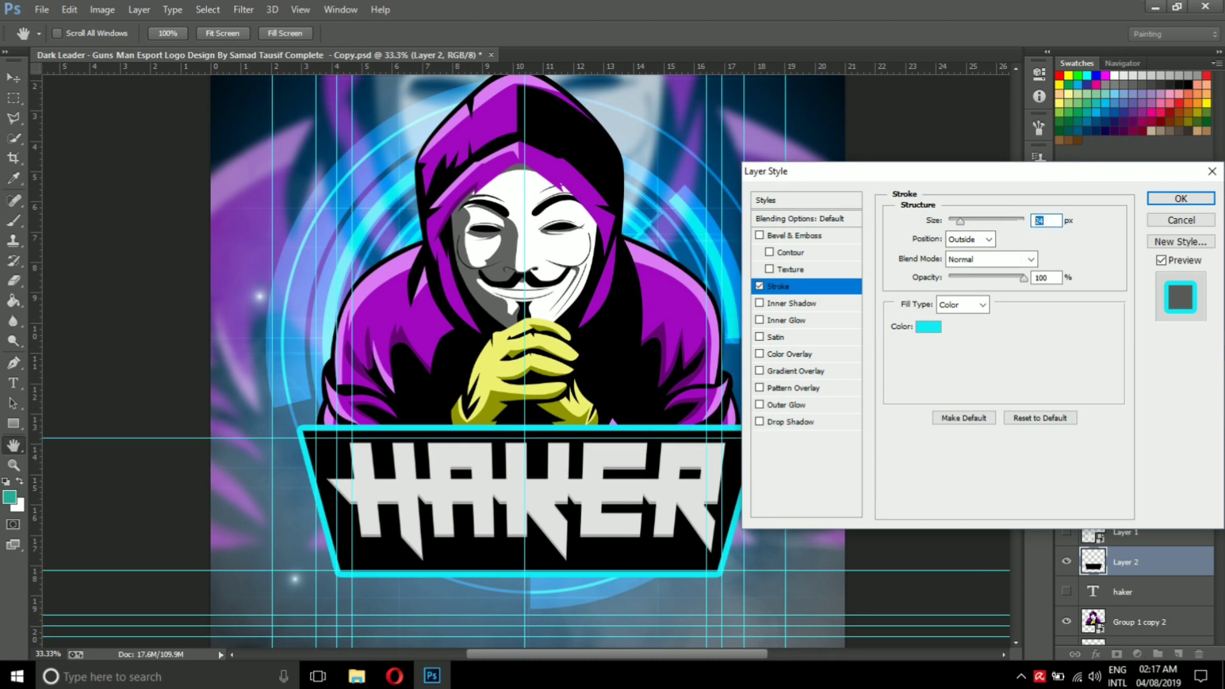
pyautogui.write('20')
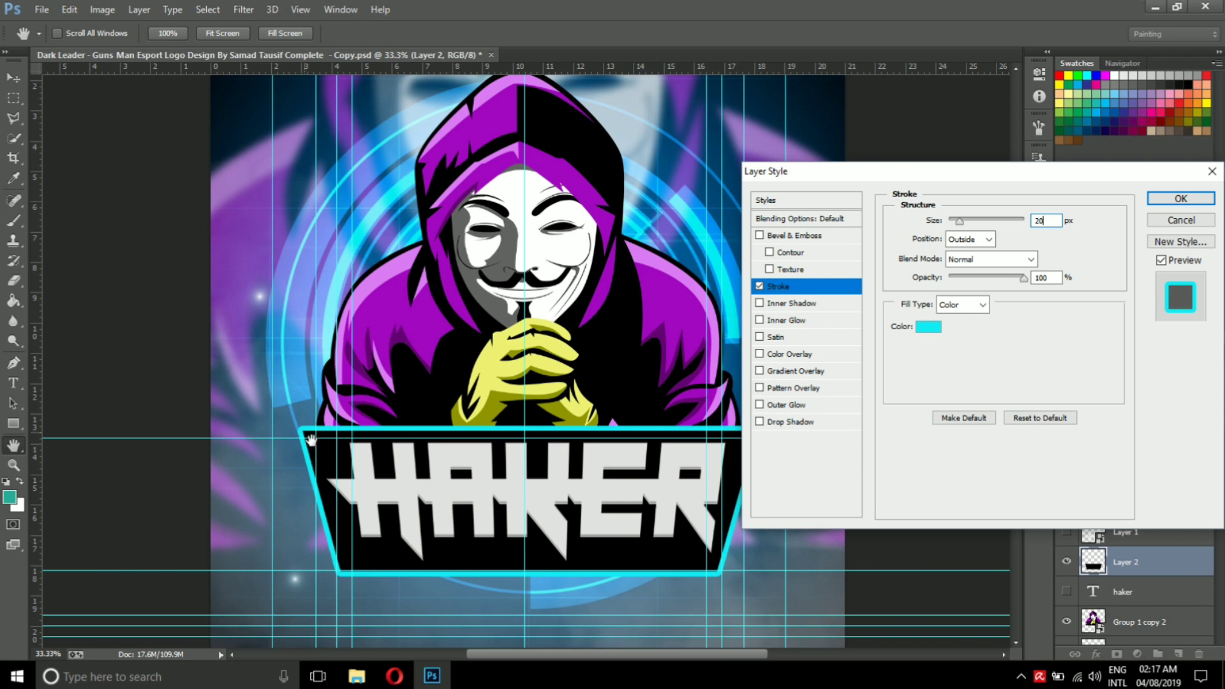
# Move the banner stroke Inside the edge and enter a new size of 15 px
pyautogui.click(987, 239)
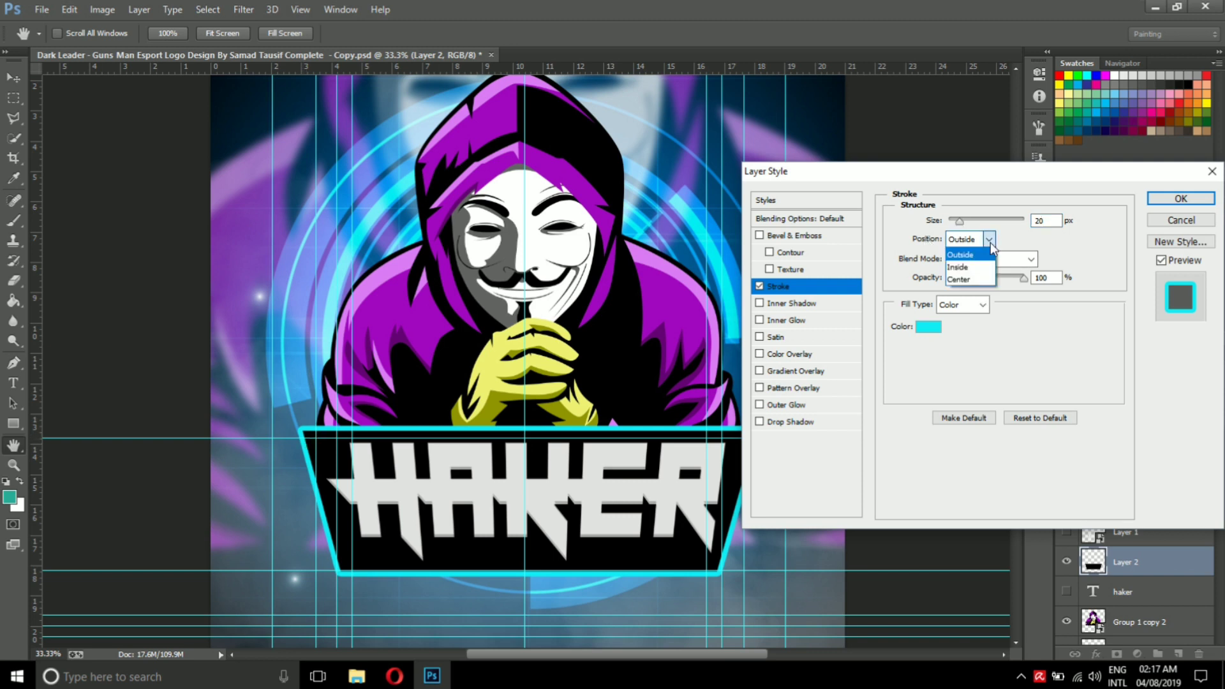
pyautogui.click(969, 266)
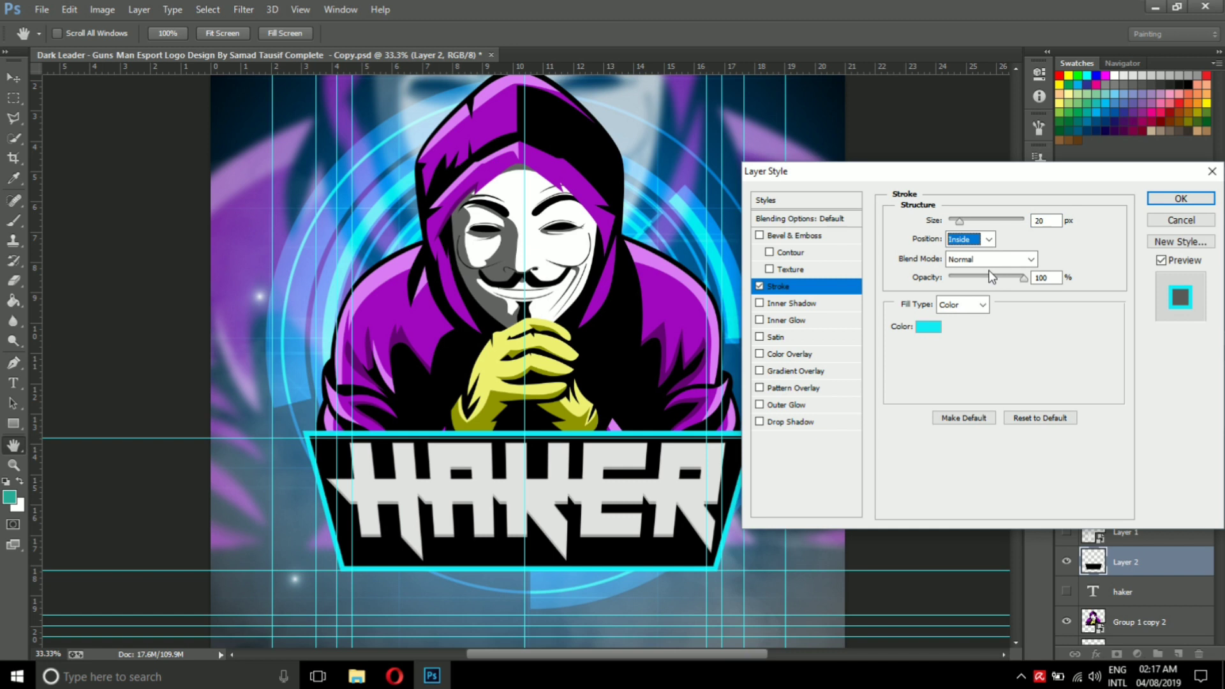
pyautogui.click(1045, 220)
pyautogui.write('15')
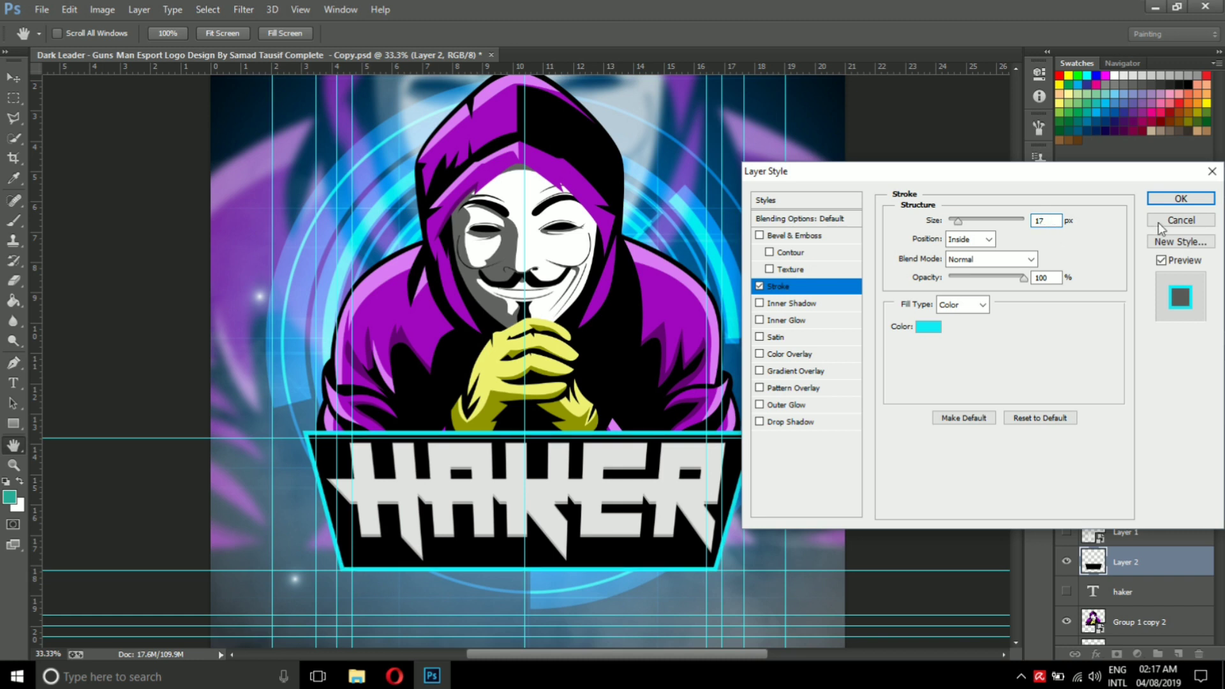
# Apply the cyan inside stroke, save the PSD, and zoom out to 25%
pyautogui.click(1180, 199)
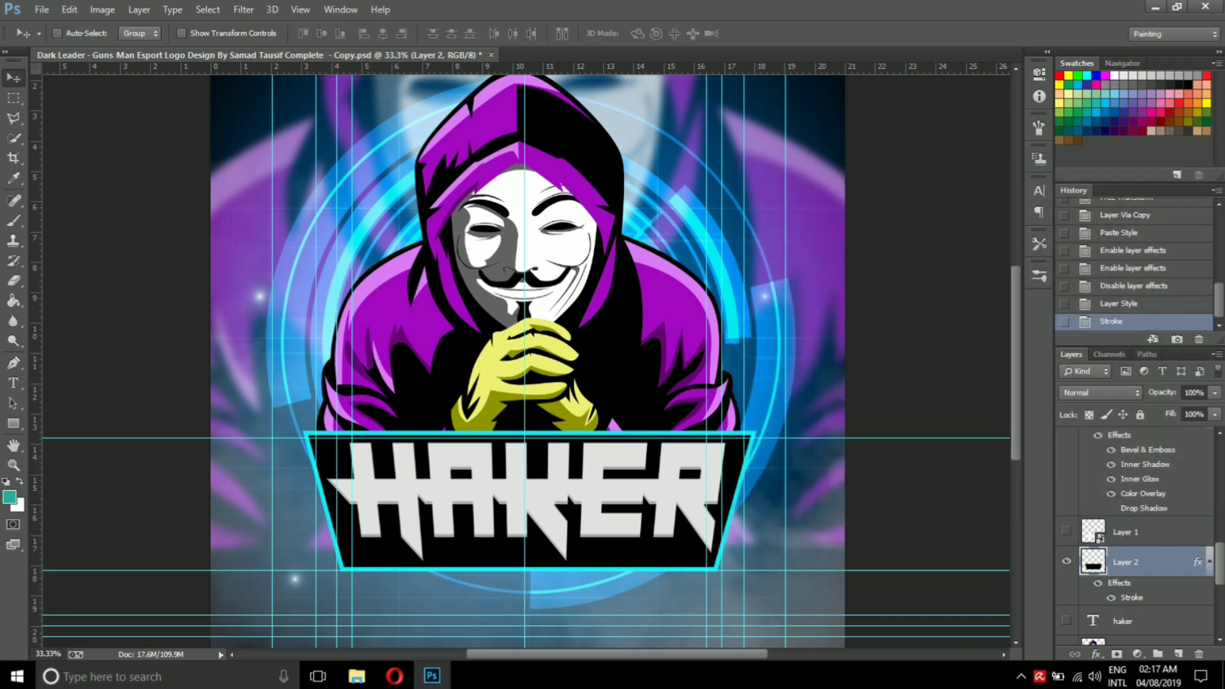
pyautogui.hotkey('ctrl', 's')
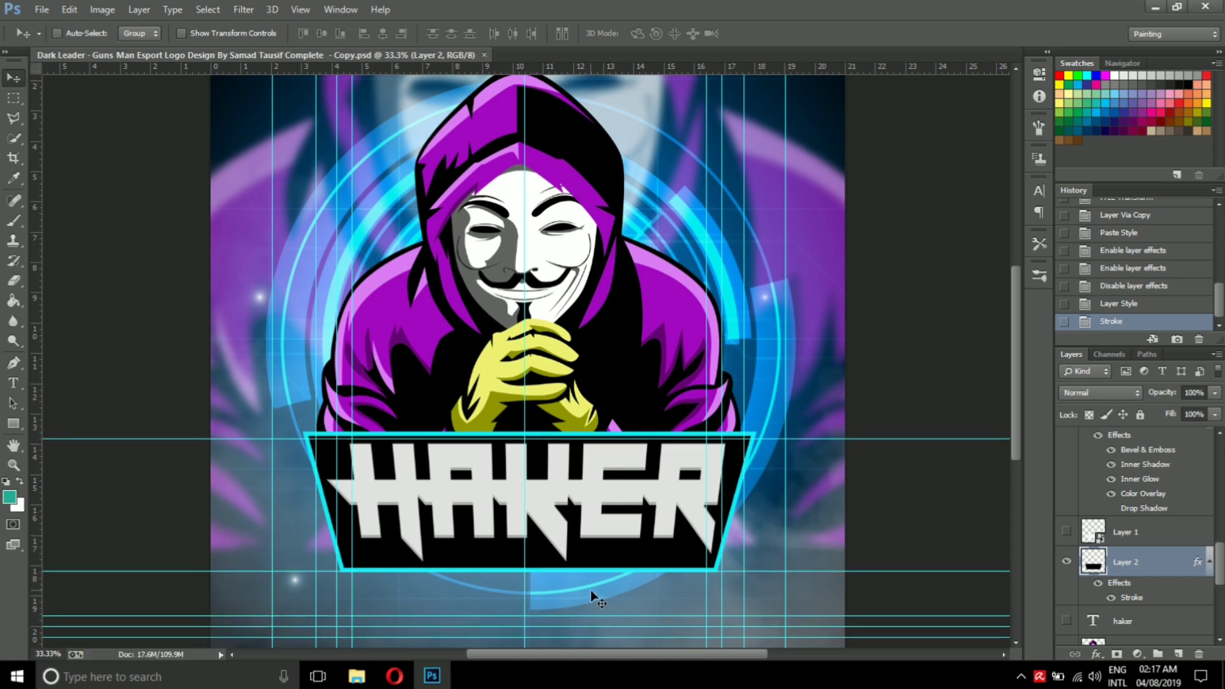
pyautogui.hotkey('ctrl', '-')
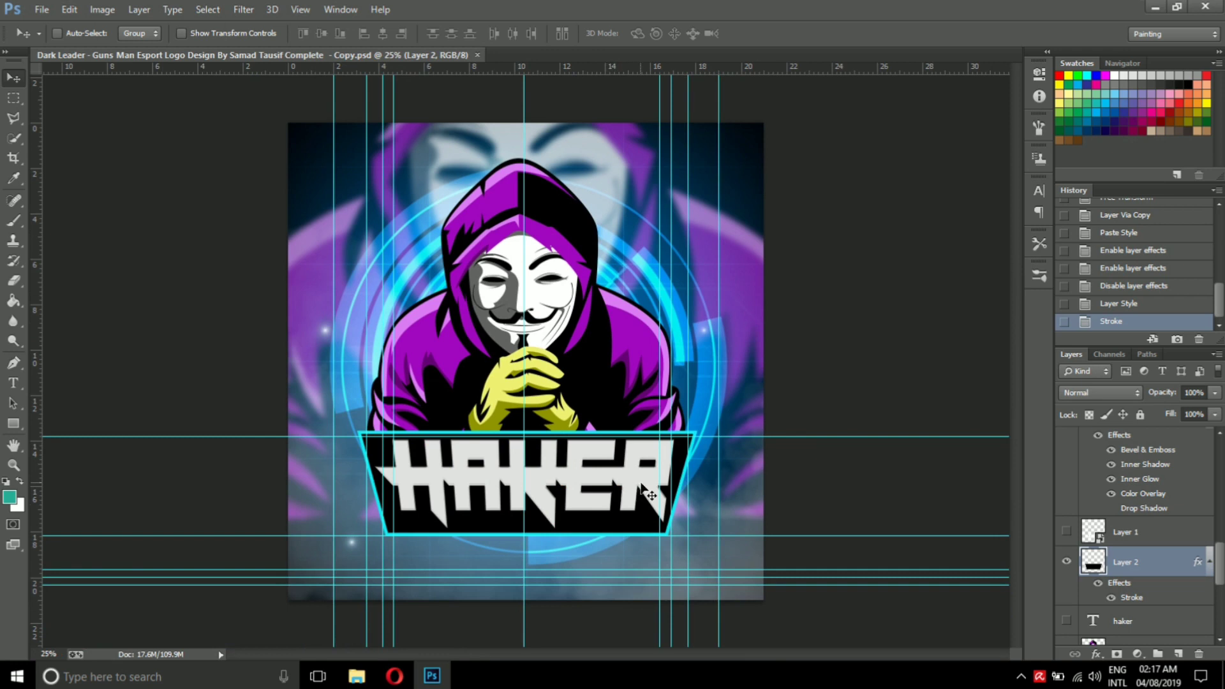
# Duplicate Layer 1 with its effects as Layer 1 copy and nudge the copy up
pyautogui.click(1147, 539)
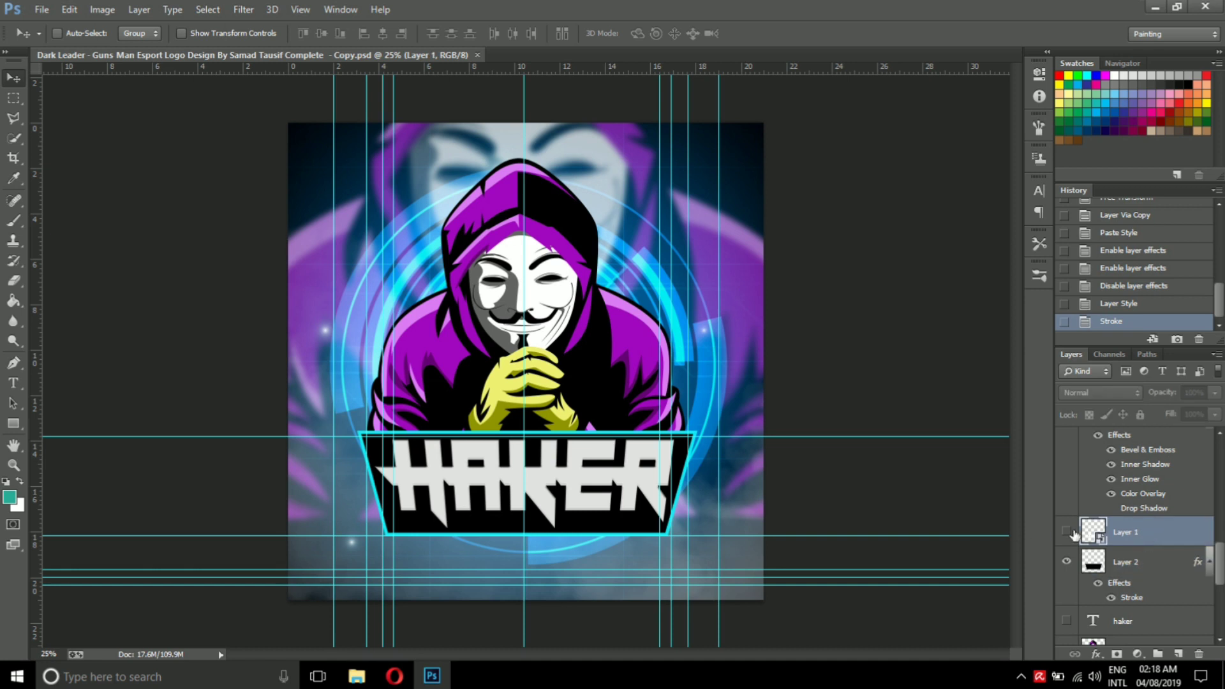
pyautogui.hotkey('ctrl', 'j')
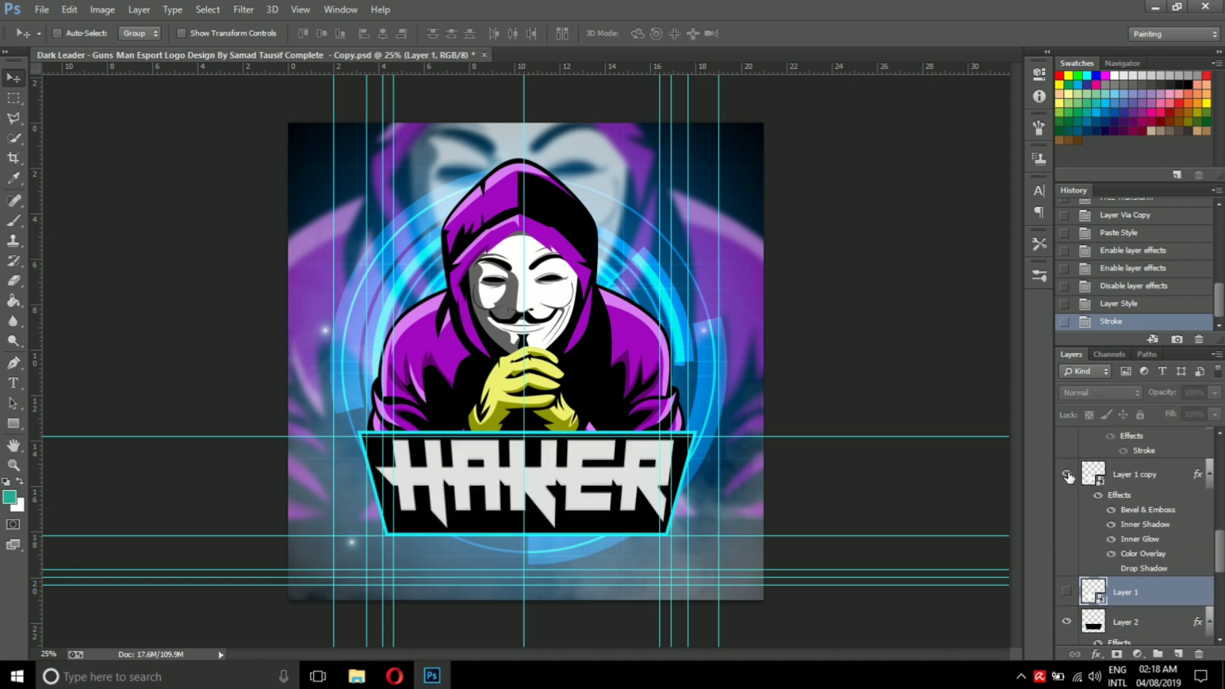
pyautogui.click(1133, 477)
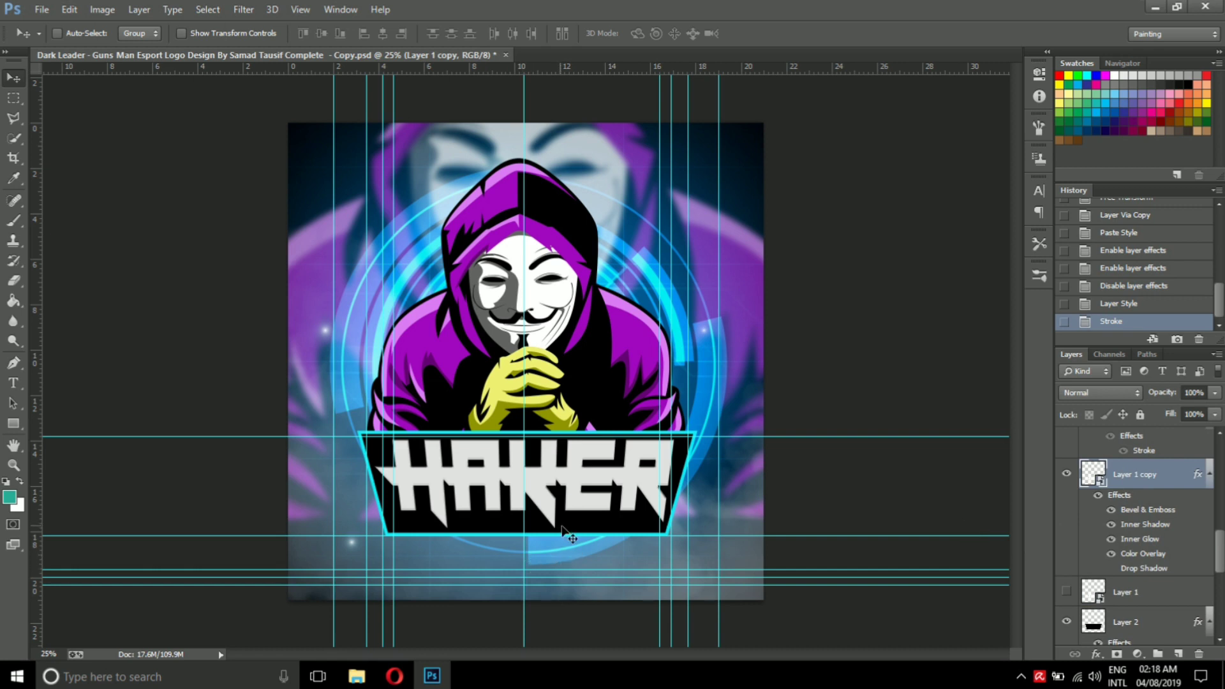
pyautogui.press('Up')
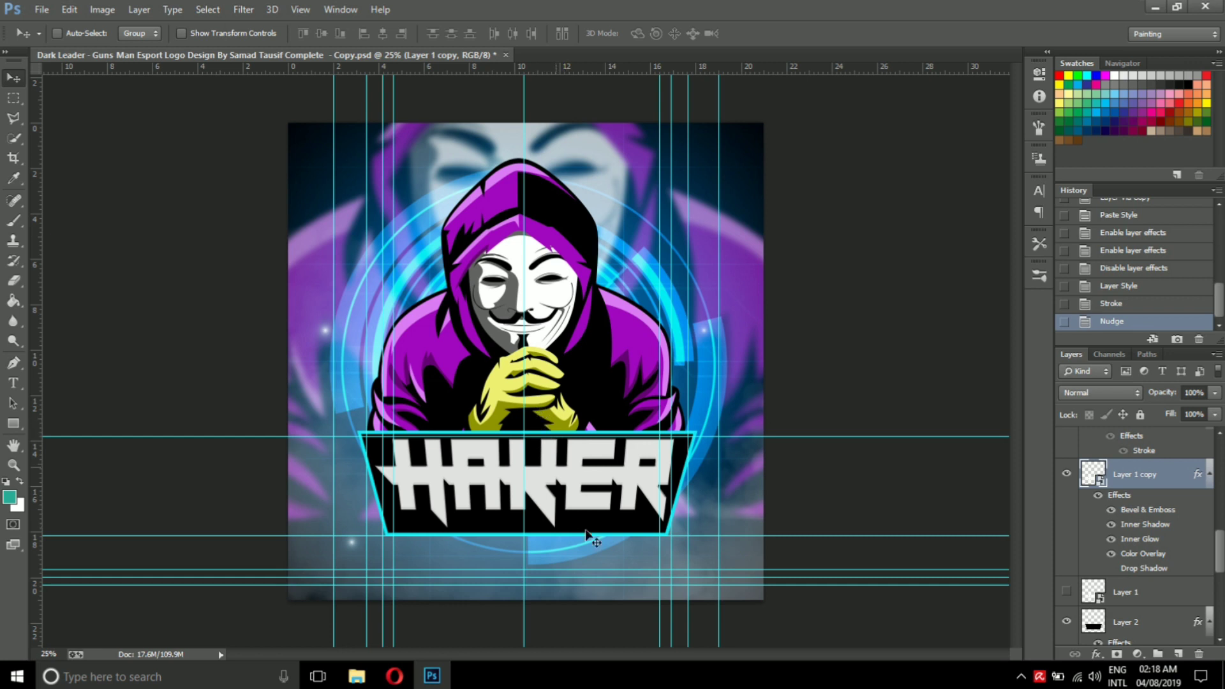
pyautogui.scroll(-3, 1111, 529)
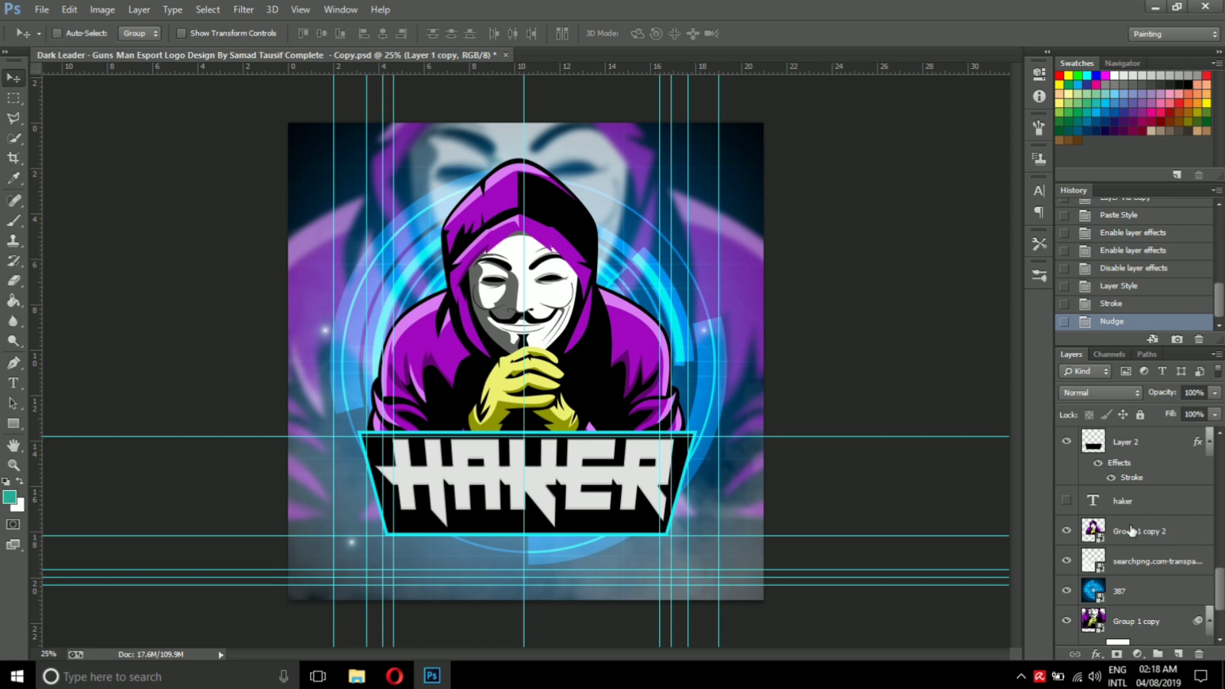
pyautogui.scroll(-2, 1133, 532)
pyautogui.scroll(-1, 1142, 542)
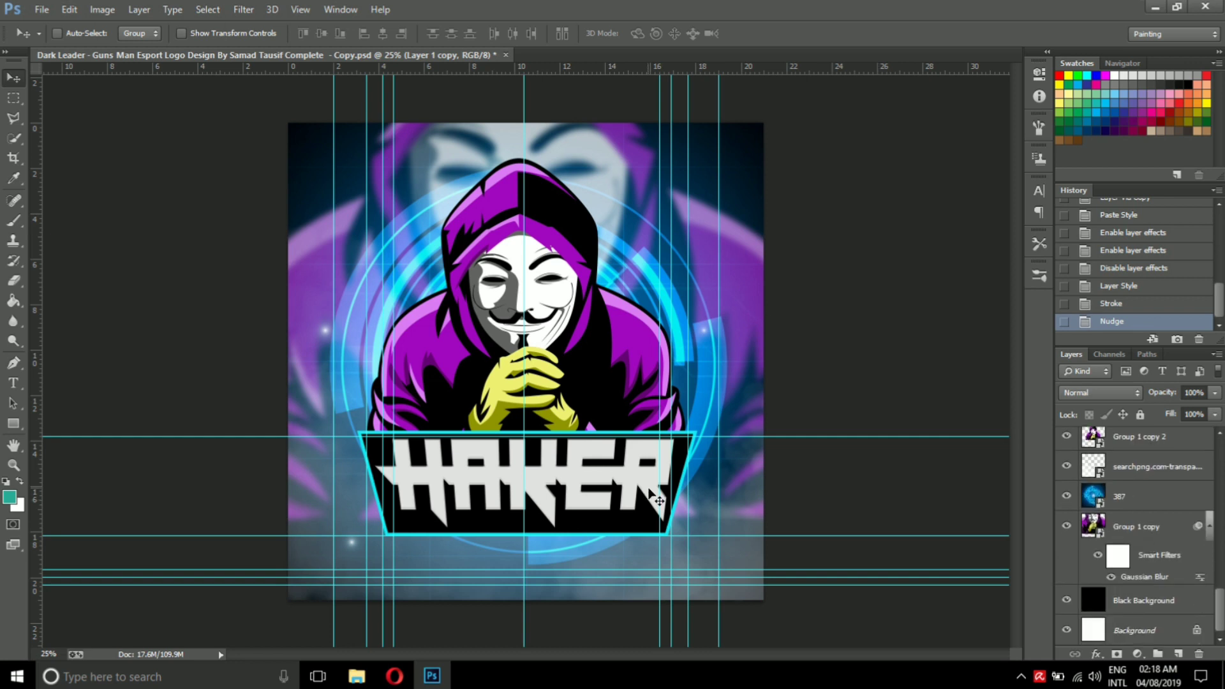
pyautogui.scroll(5, 1097, 574)
pyautogui.scroll(5, 1098, 574)
pyautogui.scroll(1, 1096, 574)
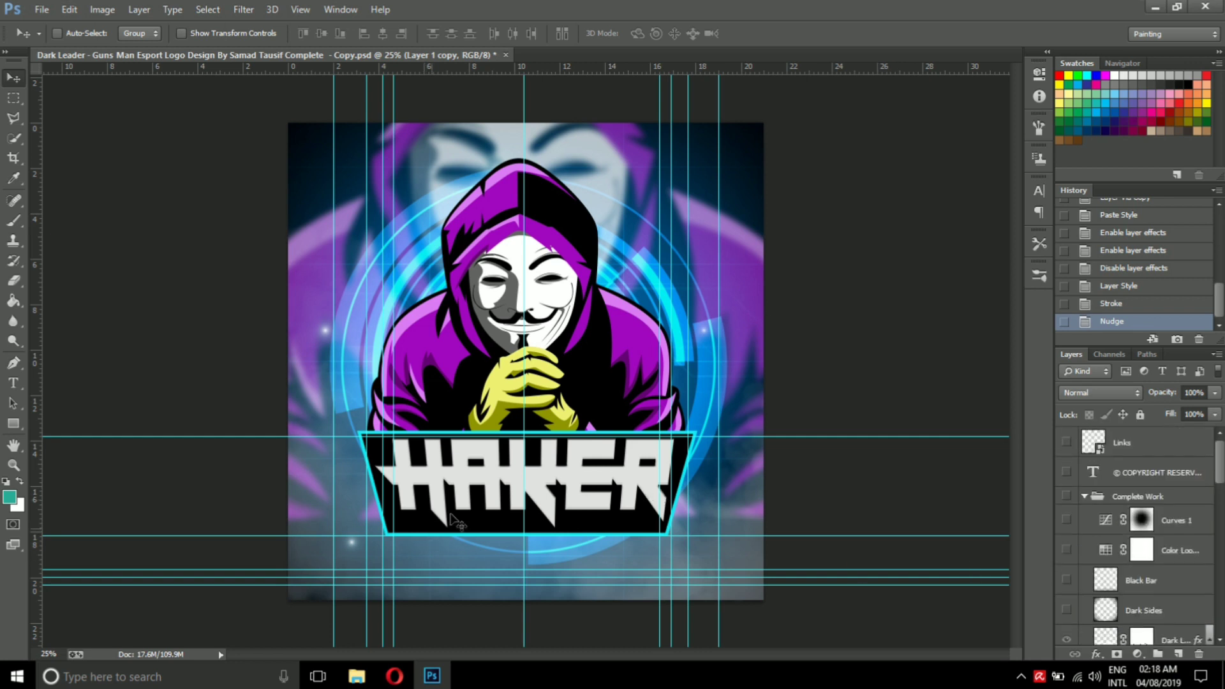
# Drag the red sparks image into the logo, place it, then remove it again
pyautogui.hotkey('ctrl', '-')
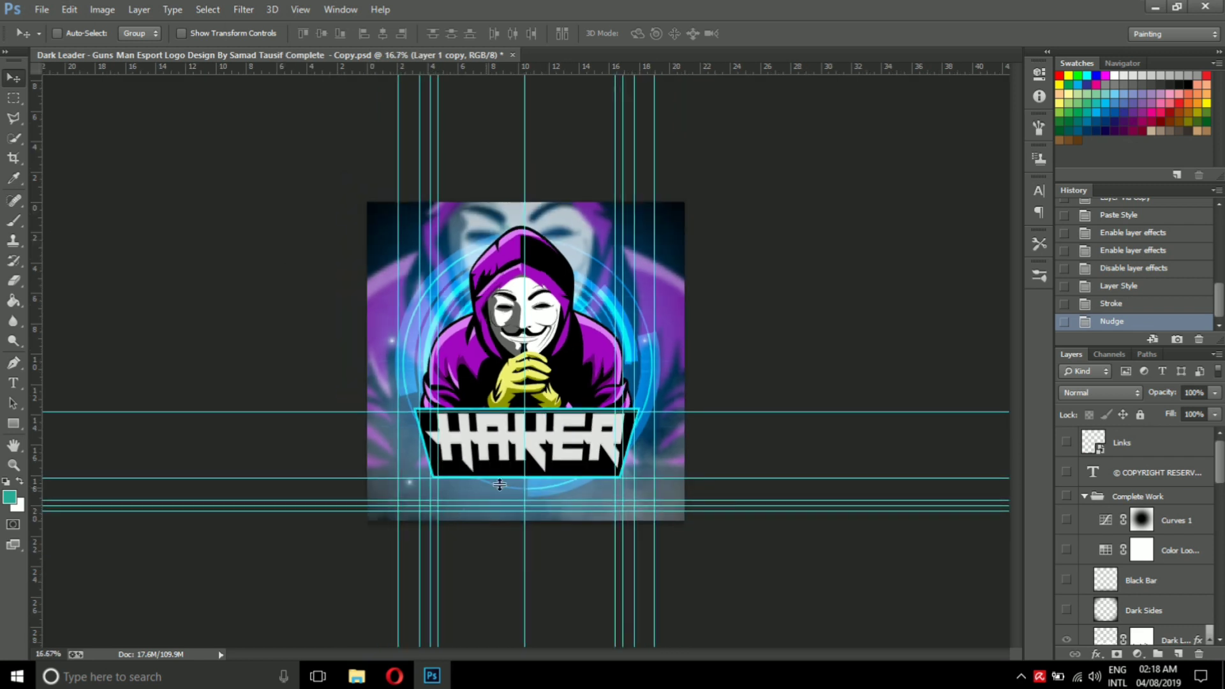
pyautogui.click(370, 681)
pyautogui.click(813, 565)
pyautogui.moveTo(816, 564)
pyautogui.mouseDown()
pyautogui.moveTo(468, 646)
pyautogui.moveTo(509, 468)
pyautogui.moveTo(519, 477)
pyautogui.mouseUp()
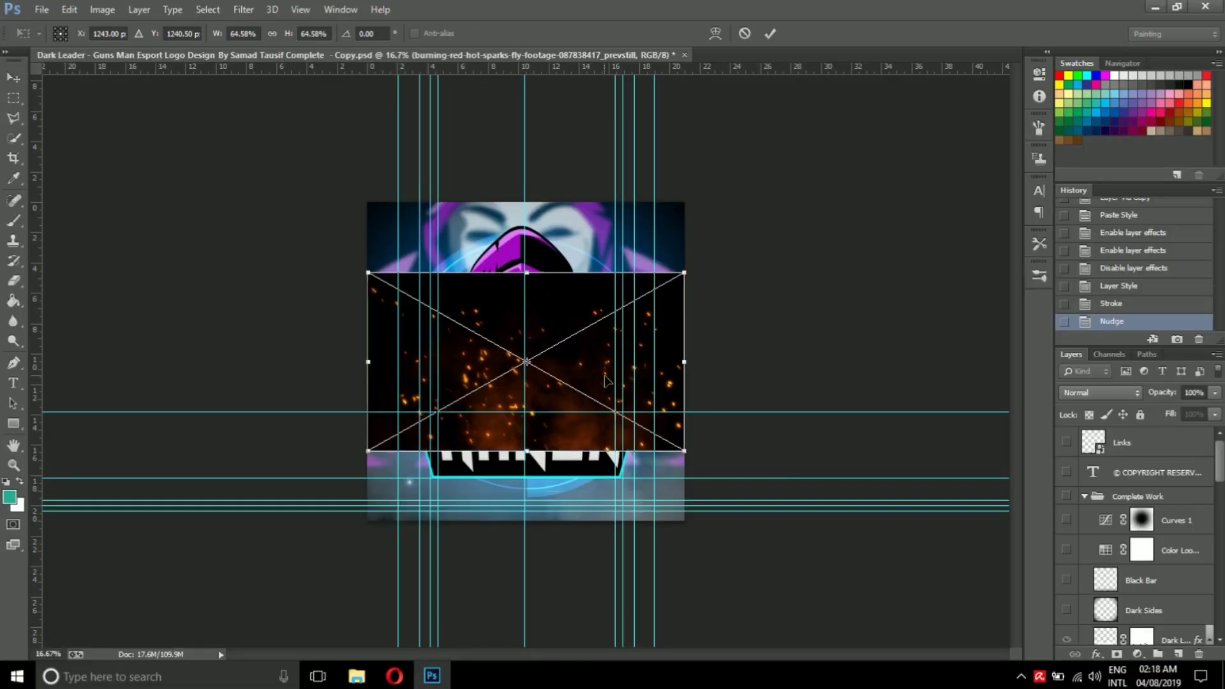
pyautogui.press('Return')
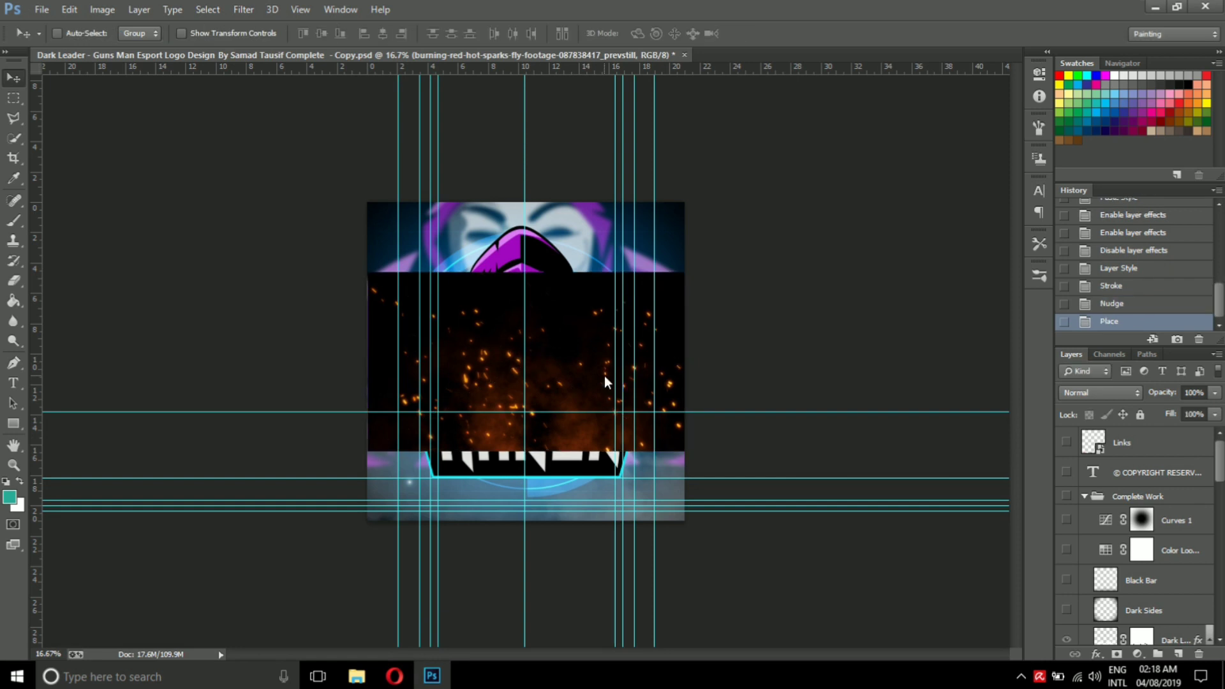
pyautogui.click(1111, 305)
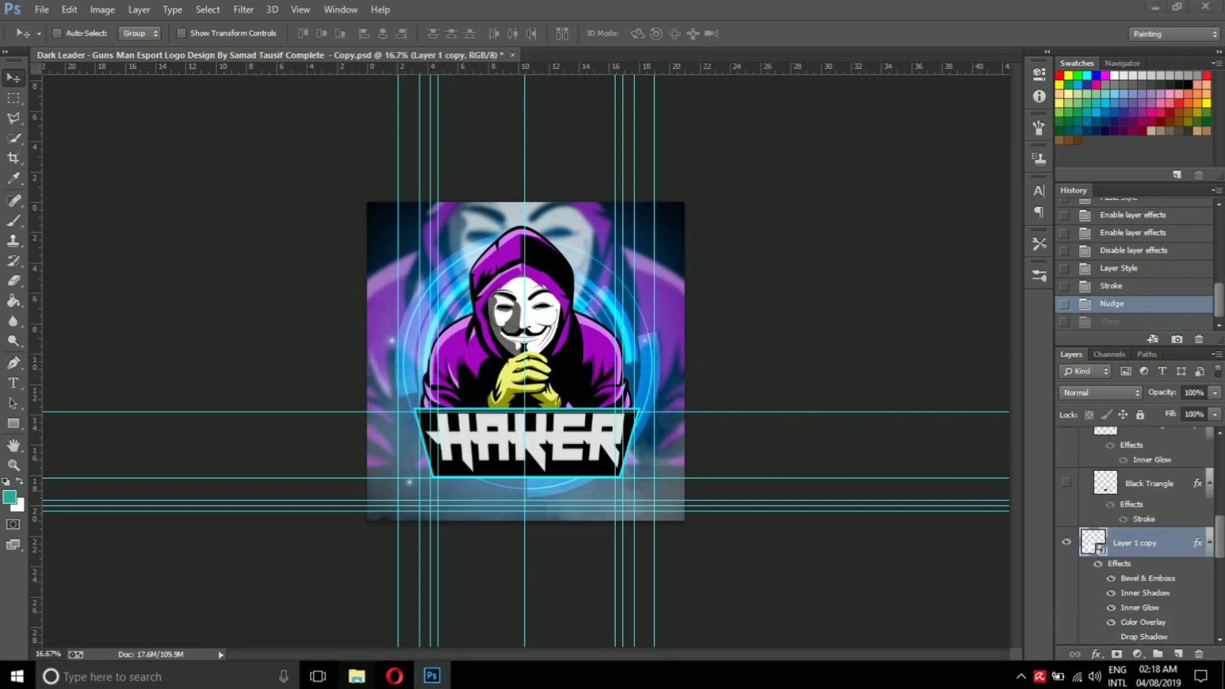
# Open the sparks photo as its own document, close it unsaved, and drag it toward the logo
pyautogui.click(356, 676)
pyautogui.moveTo(802, 574)
pyautogui.mouseDown()
pyautogui.moveTo(444, 675)
pyautogui.moveTo(744, 28)
pyautogui.mouseUp()
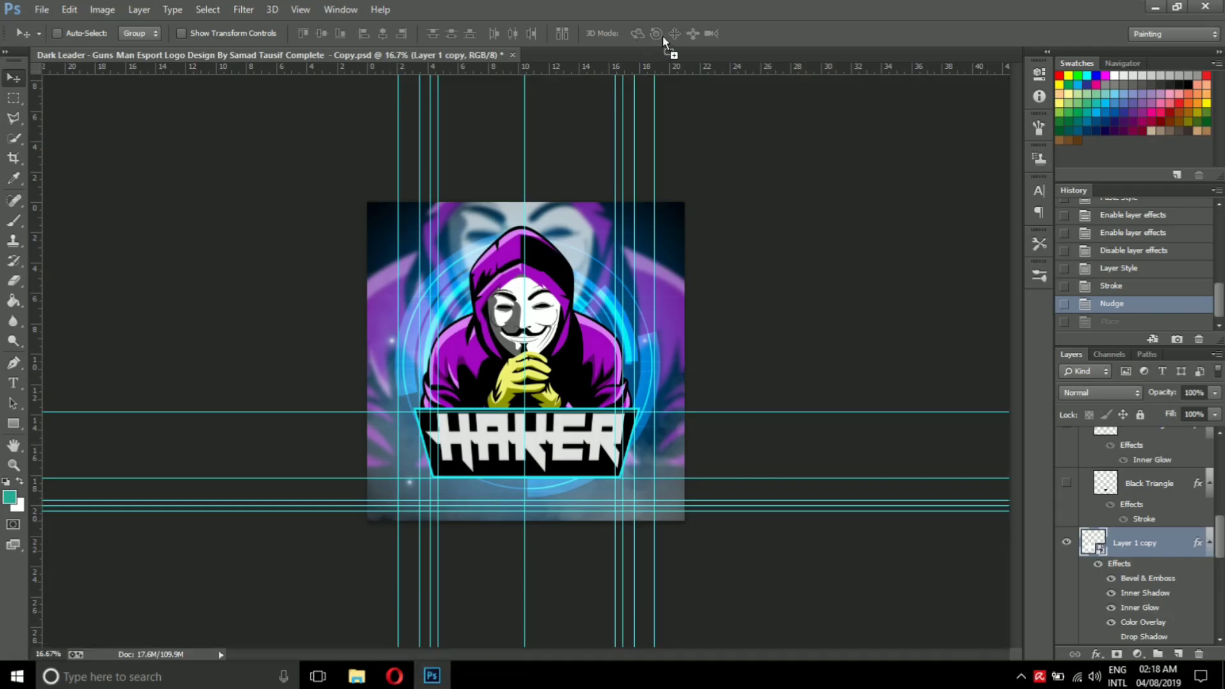
pyautogui.moveTo(744, 26); pyautogui.dragTo(773, 81)
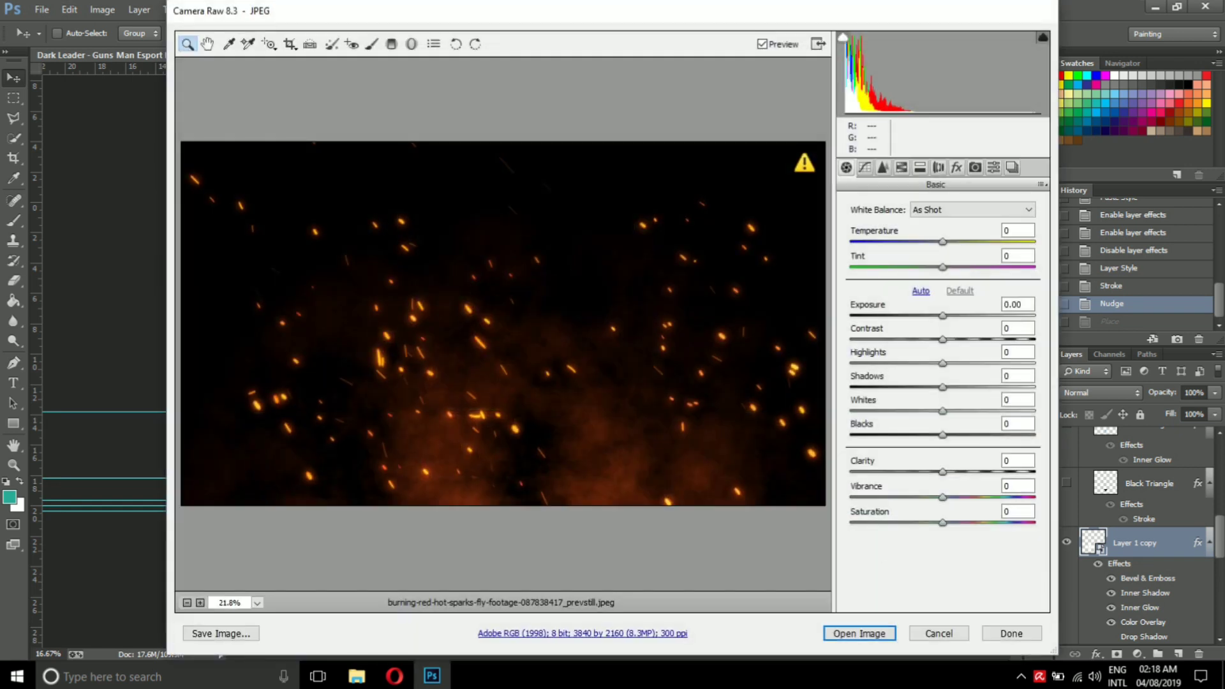
pyautogui.click(884, 633)
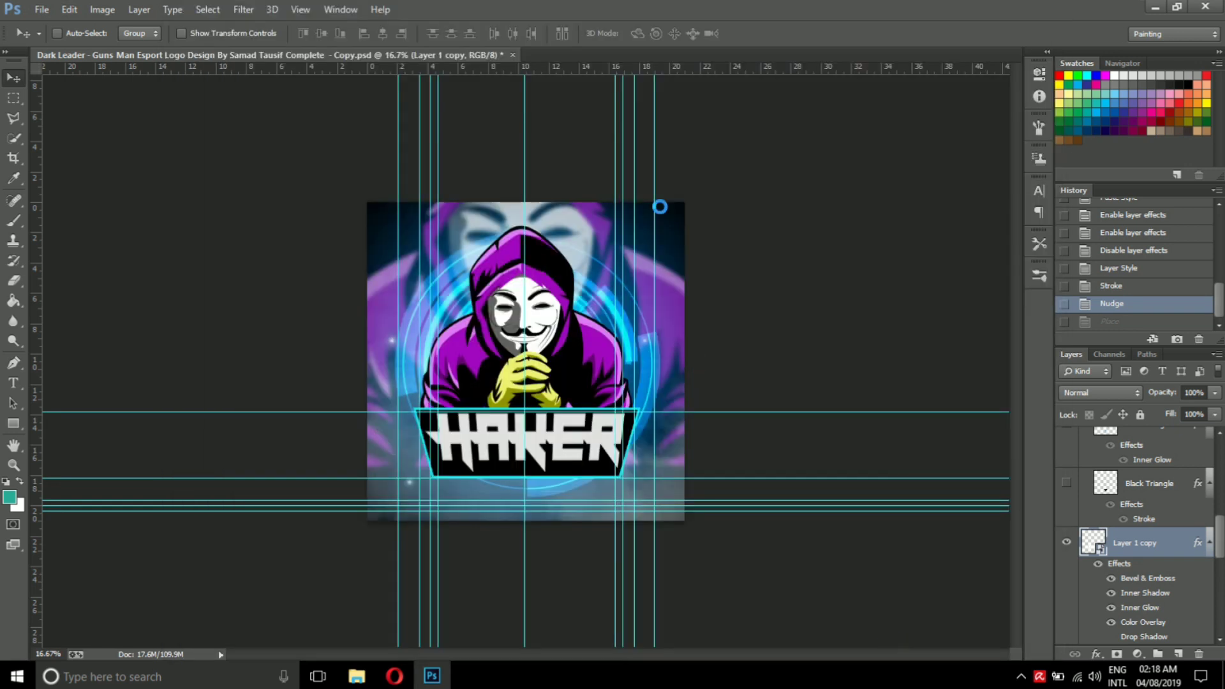
pyautogui.click(846, 55)
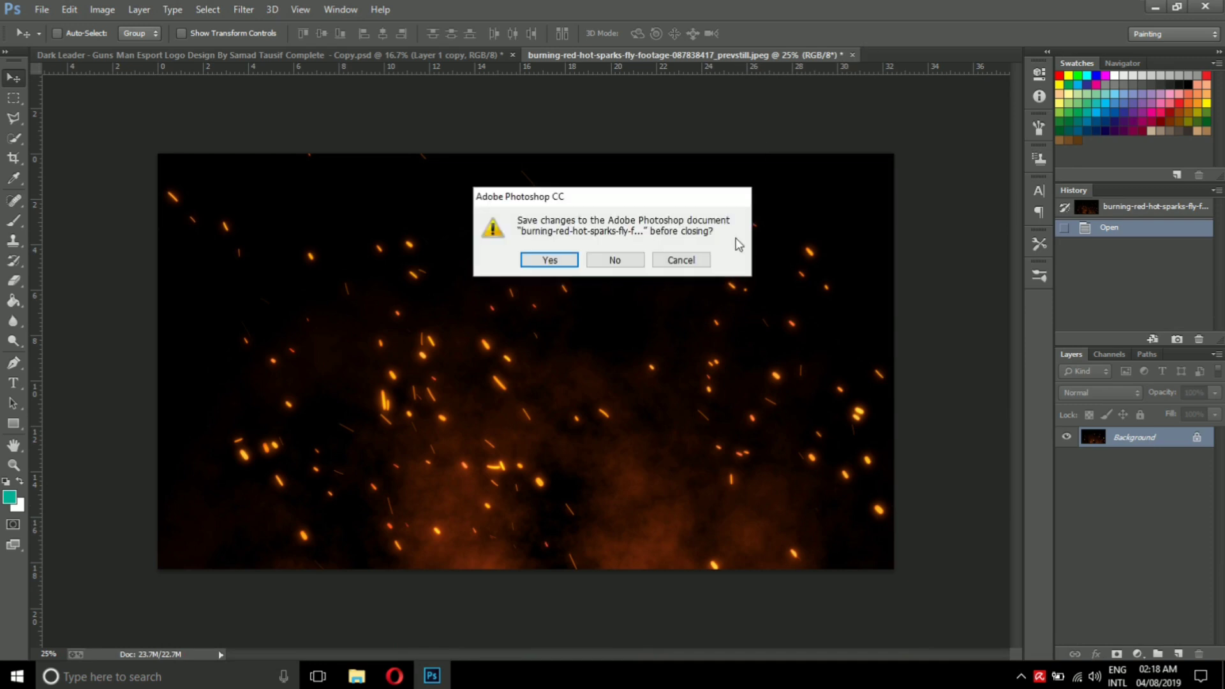
pyautogui.click(619, 260)
pyautogui.click(356, 676)
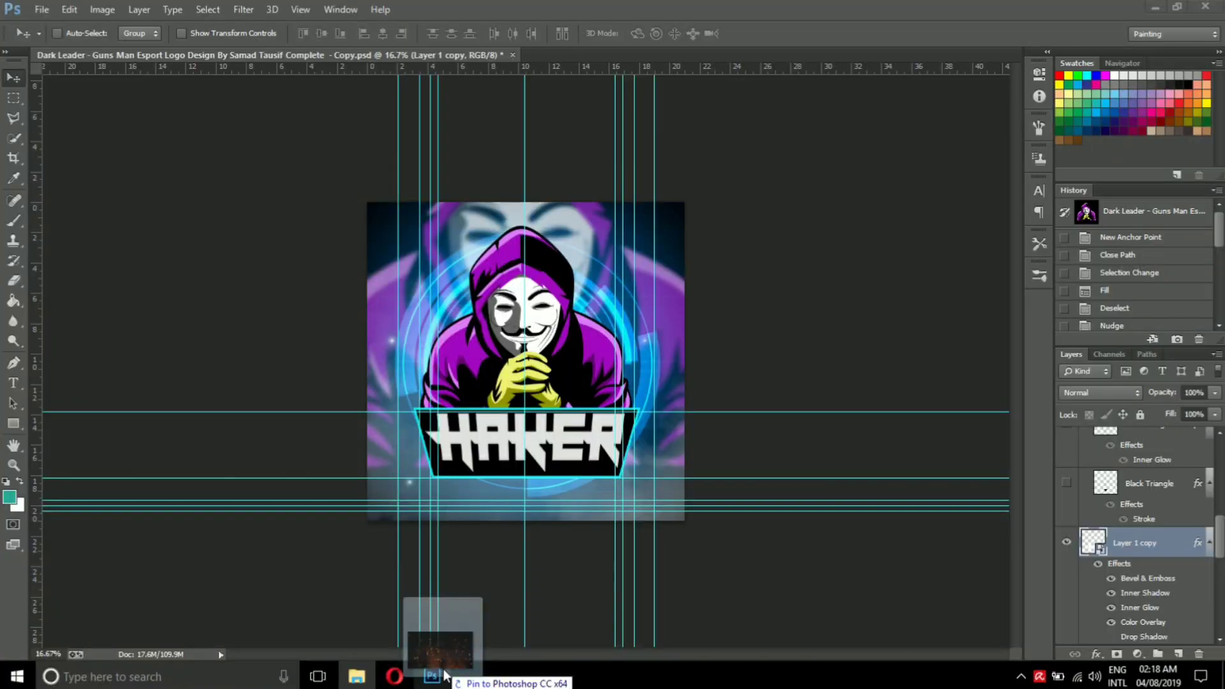
pyautogui.moveTo(571, 621); pyautogui.dragTo(549, 404)
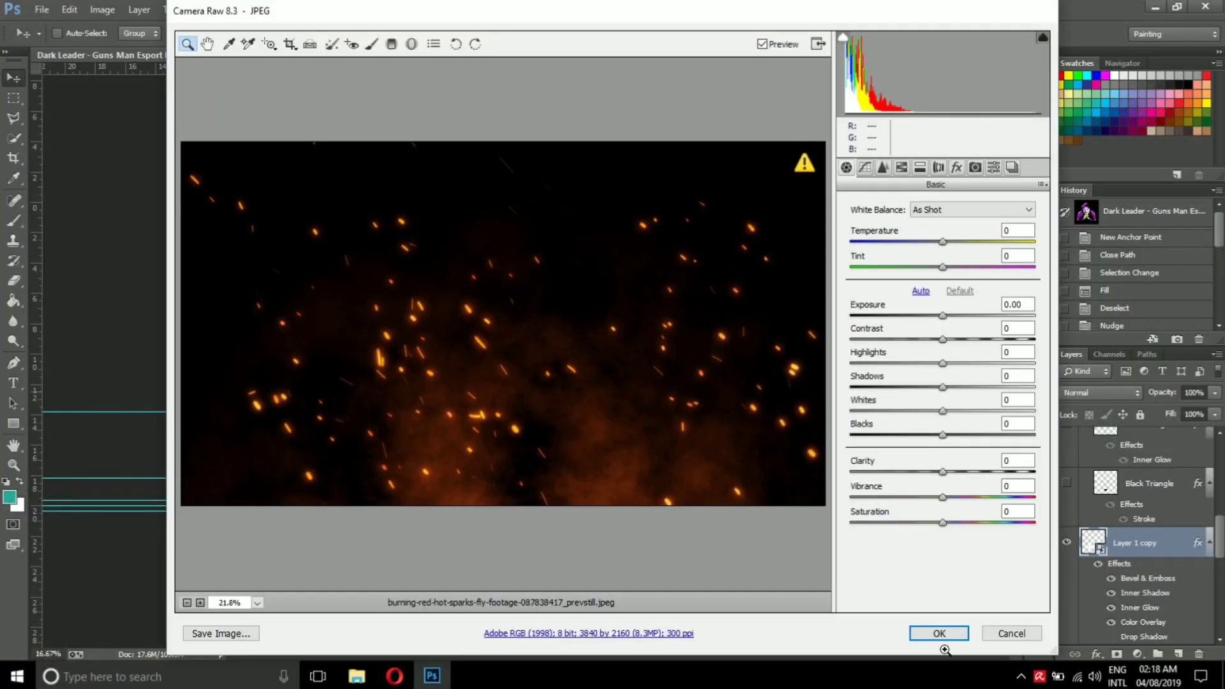
# Accept the Camera Raw import and set the sparks layer blend mode to Screen
pyautogui.click(935, 631)
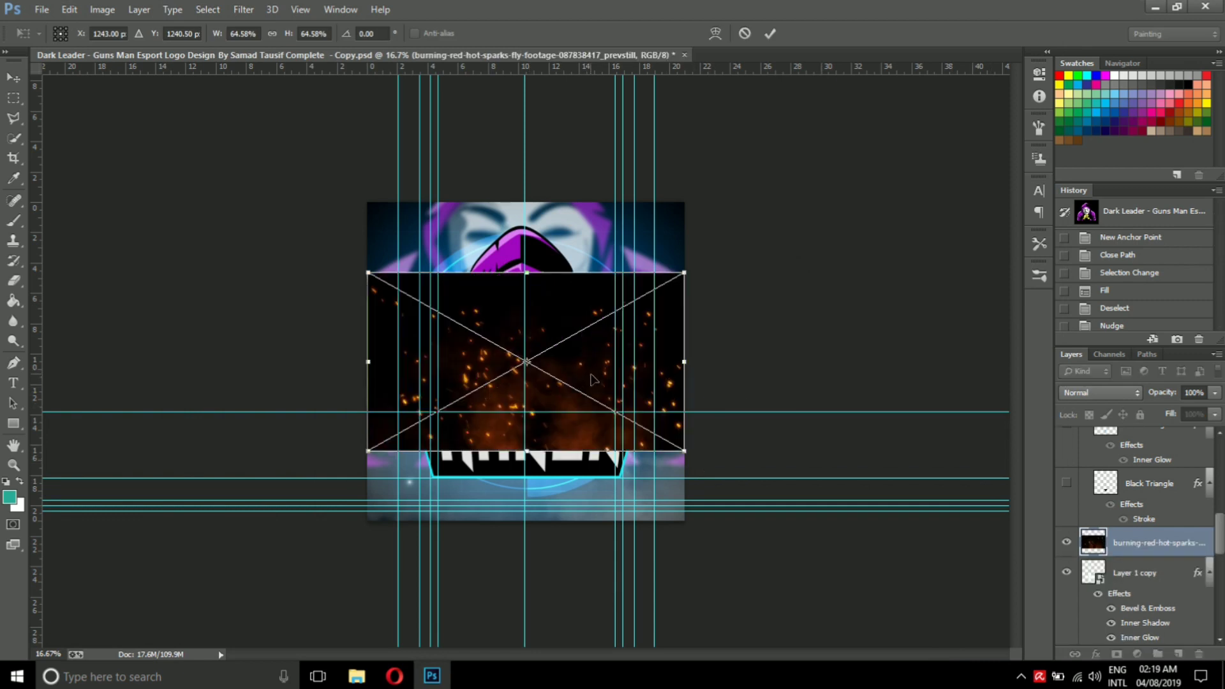
pyautogui.click(1097, 392)
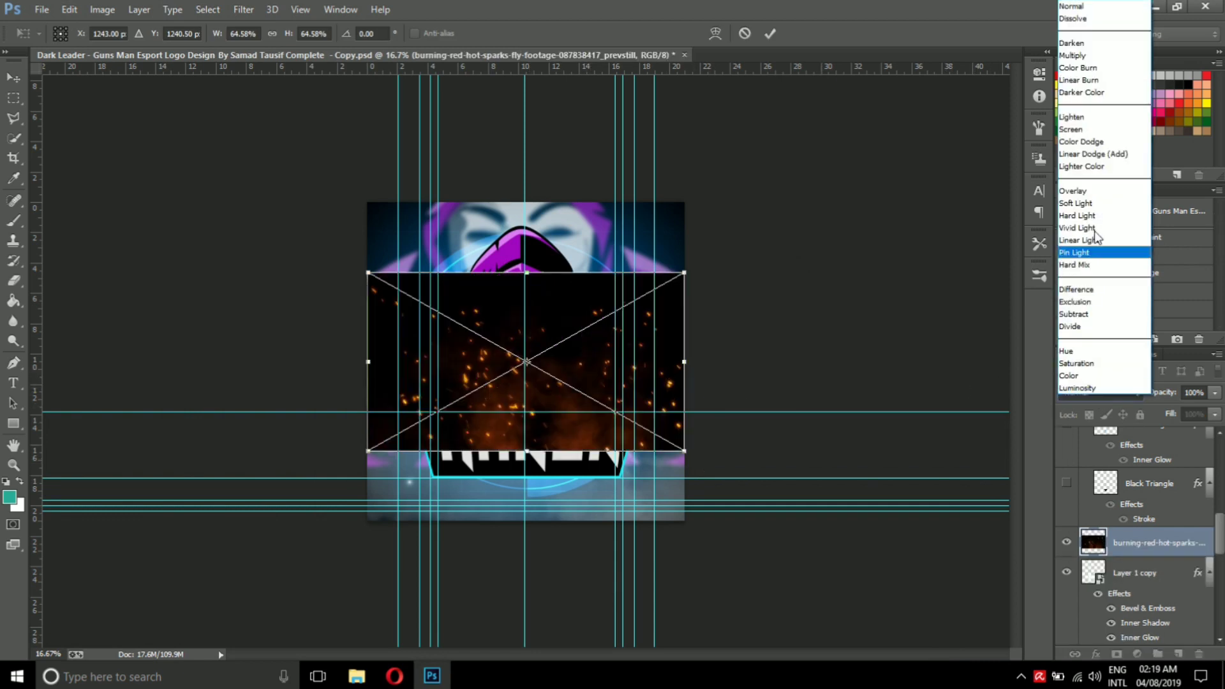
pyautogui.click(1086, 131)
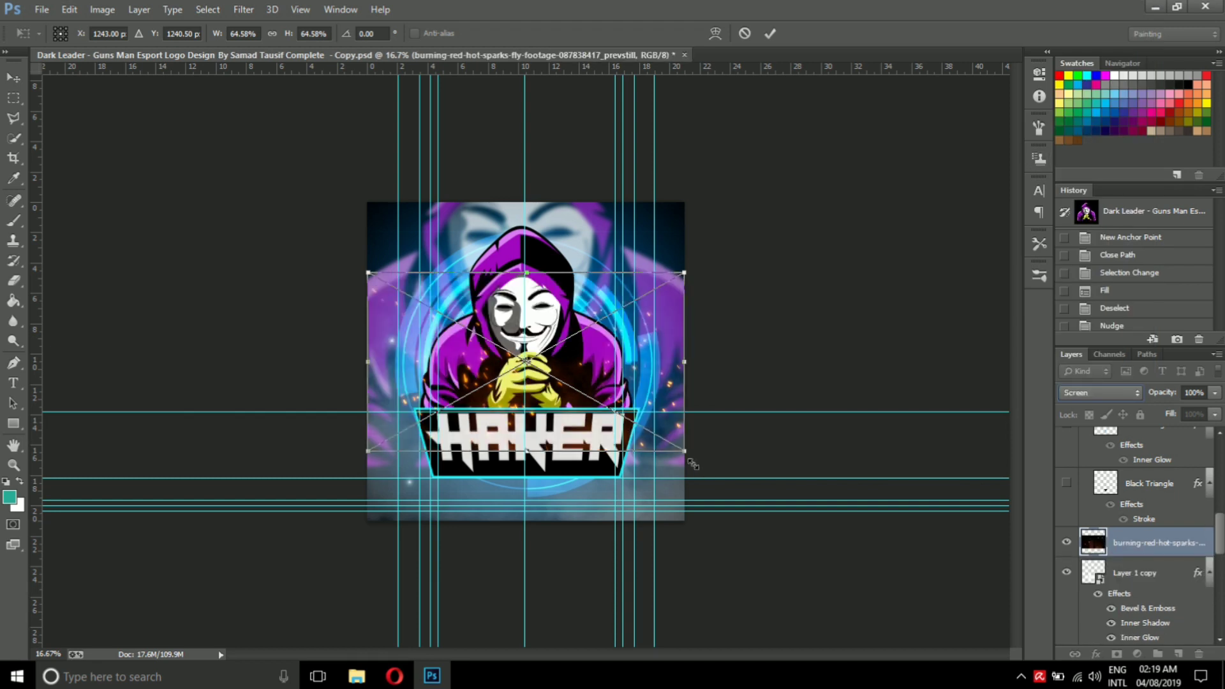
# Scale the sparks to about 110%, tilt them 22° clockwise, and lower them beneath the banner
pyautogui.moveTo(690, 461); pyautogui.dragTo(760, 534)
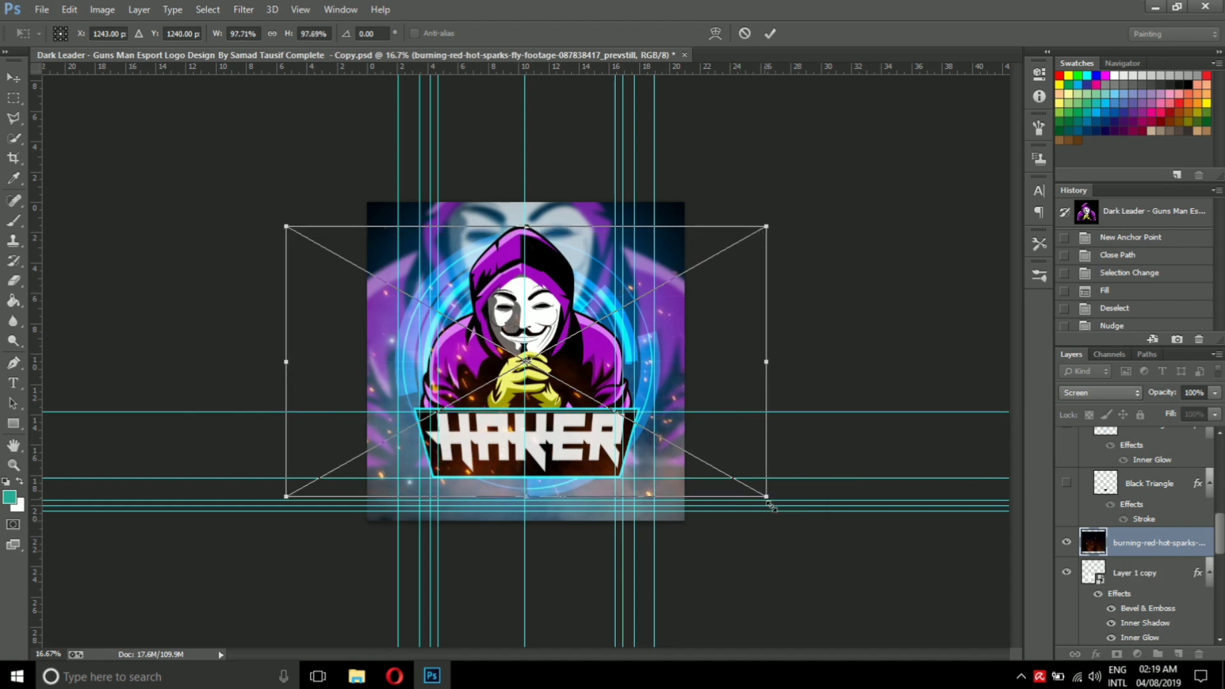
pyautogui.moveTo(779, 508); pyautogui.dragTo(817, 547)
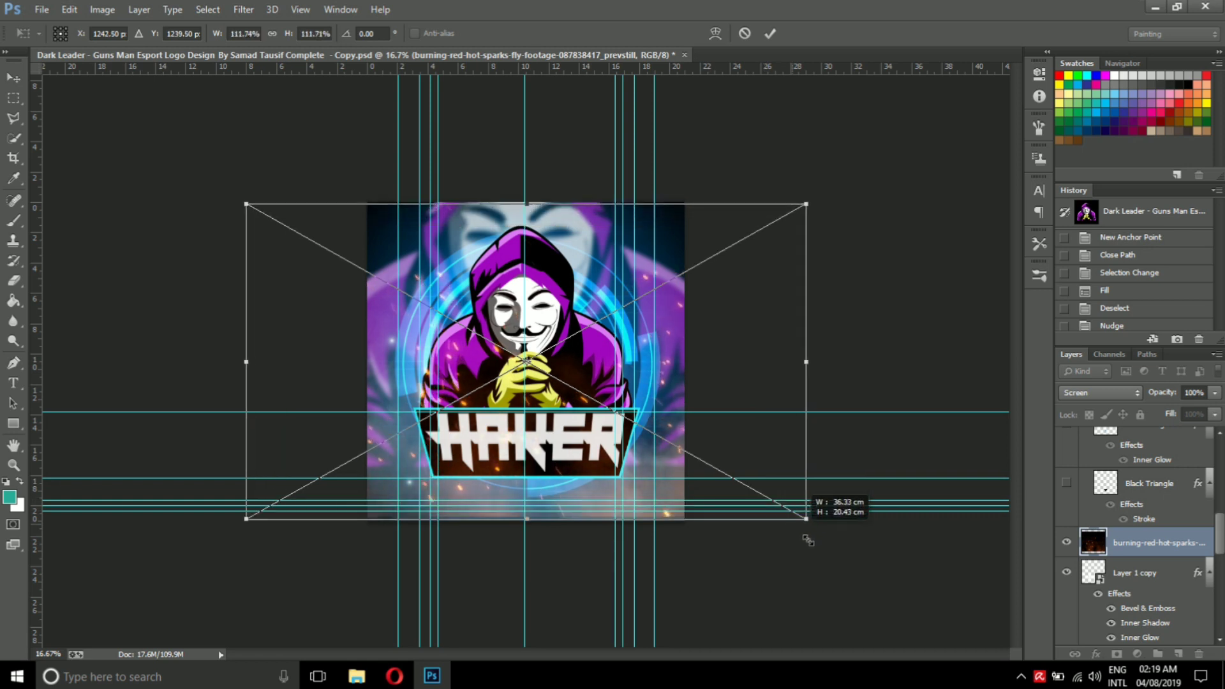
pyautogui.moveTo(722, 364); pyautogui.dragTo(724, 406)
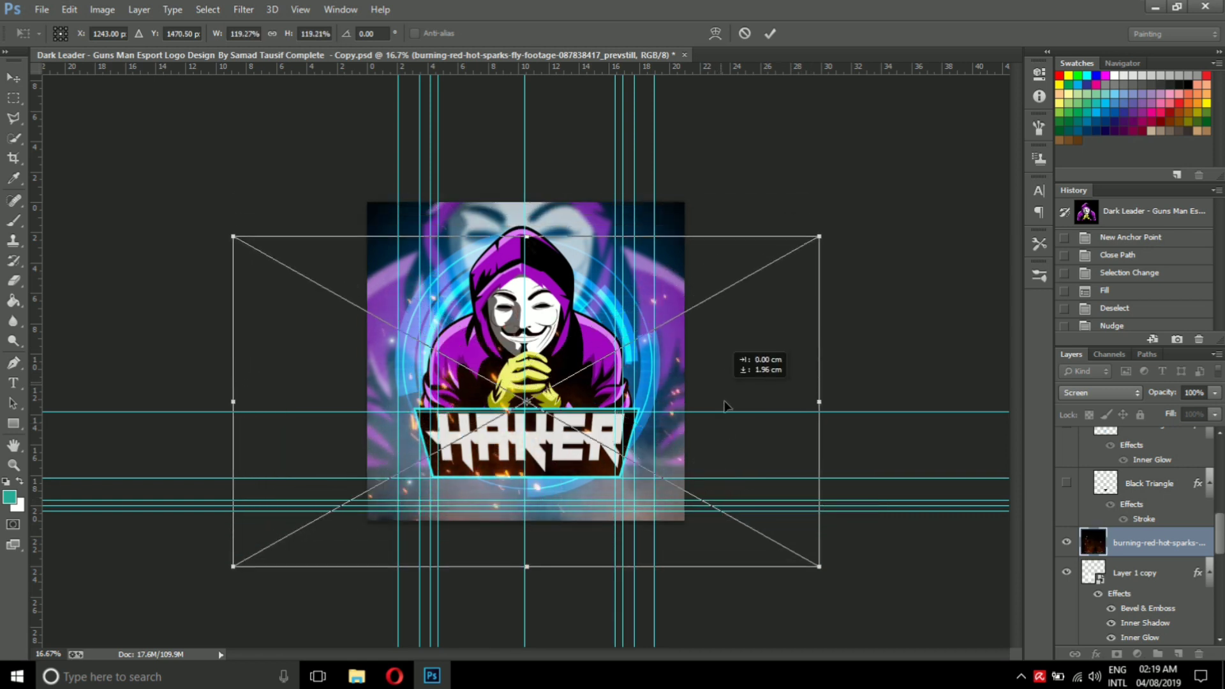
pyautogui.moveTo(858, 277); pyautogui.dragTo(871, 398)
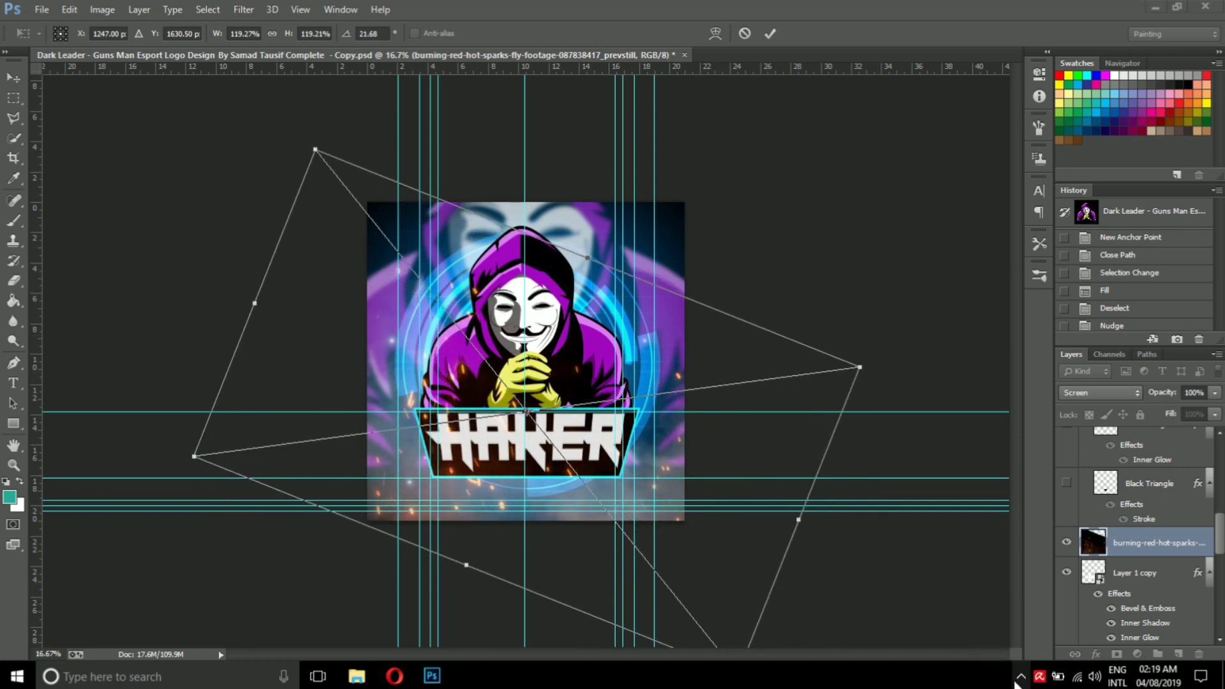
pyautogui.moveTo(316, 151); pyautogui.dragTo(340, 175)
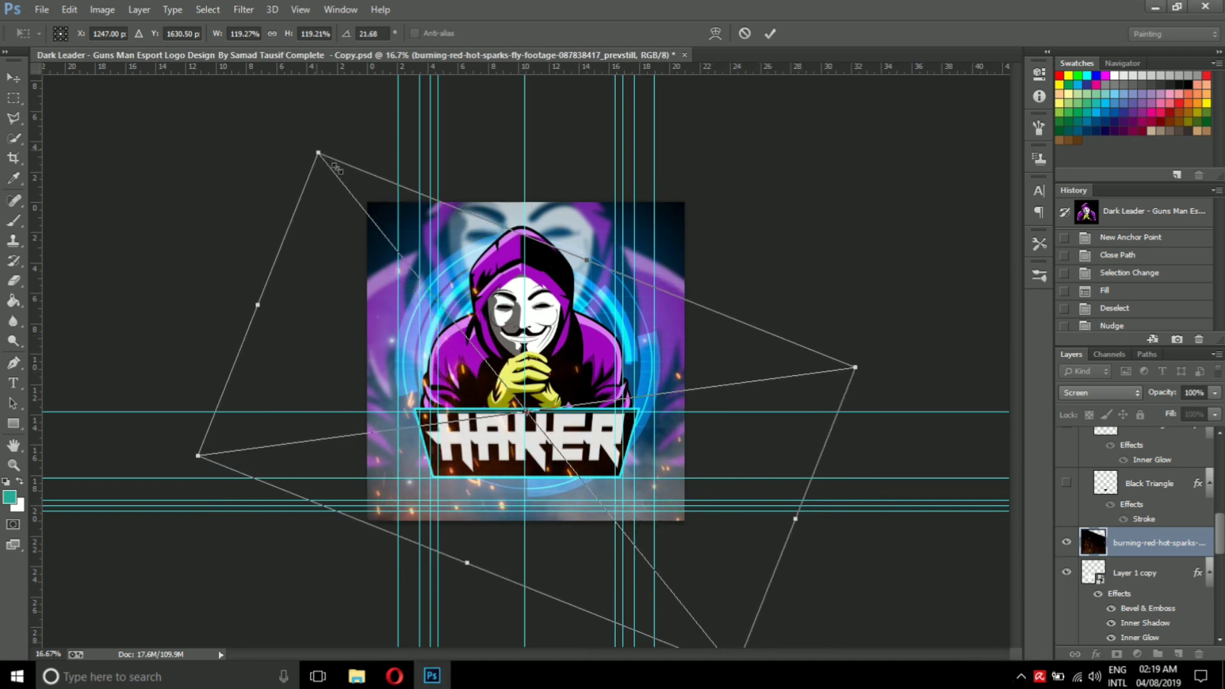
pyautogui.moveTo(597, 396)
pyautogui.mouseDown()
pyautogui.moveTo(597, 460)
pyautogui.moveTo(555, 473)
pyautogui.mouseUp()
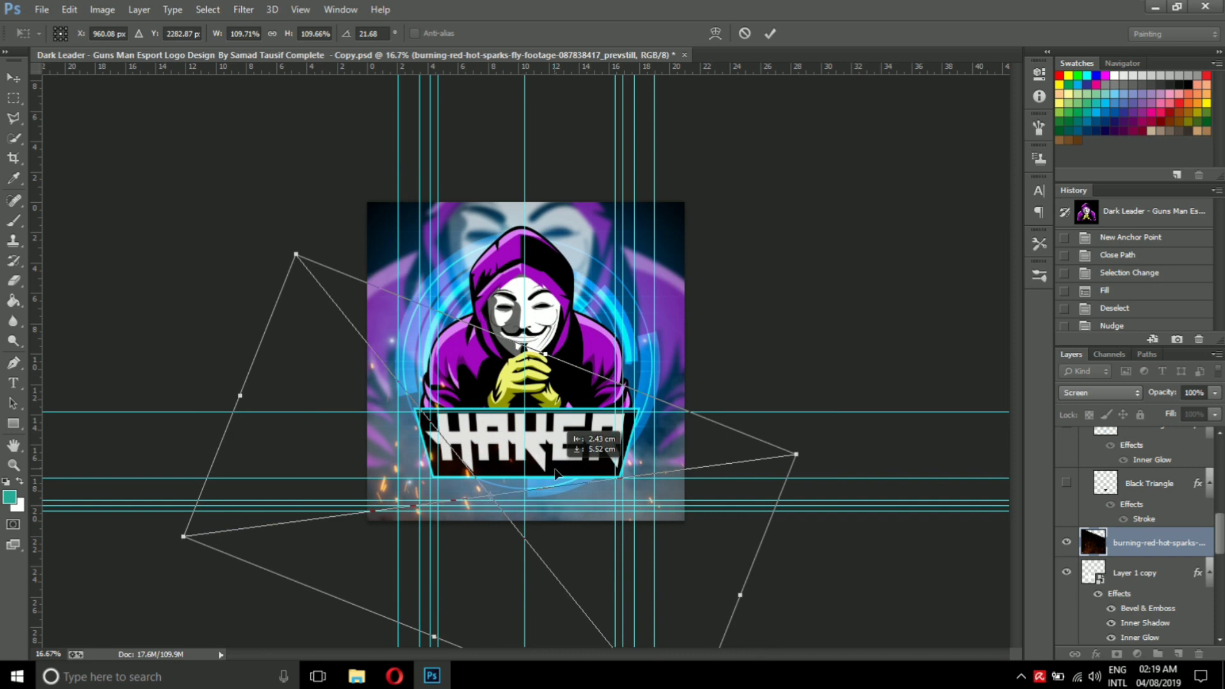
pyautogui.press('Return')
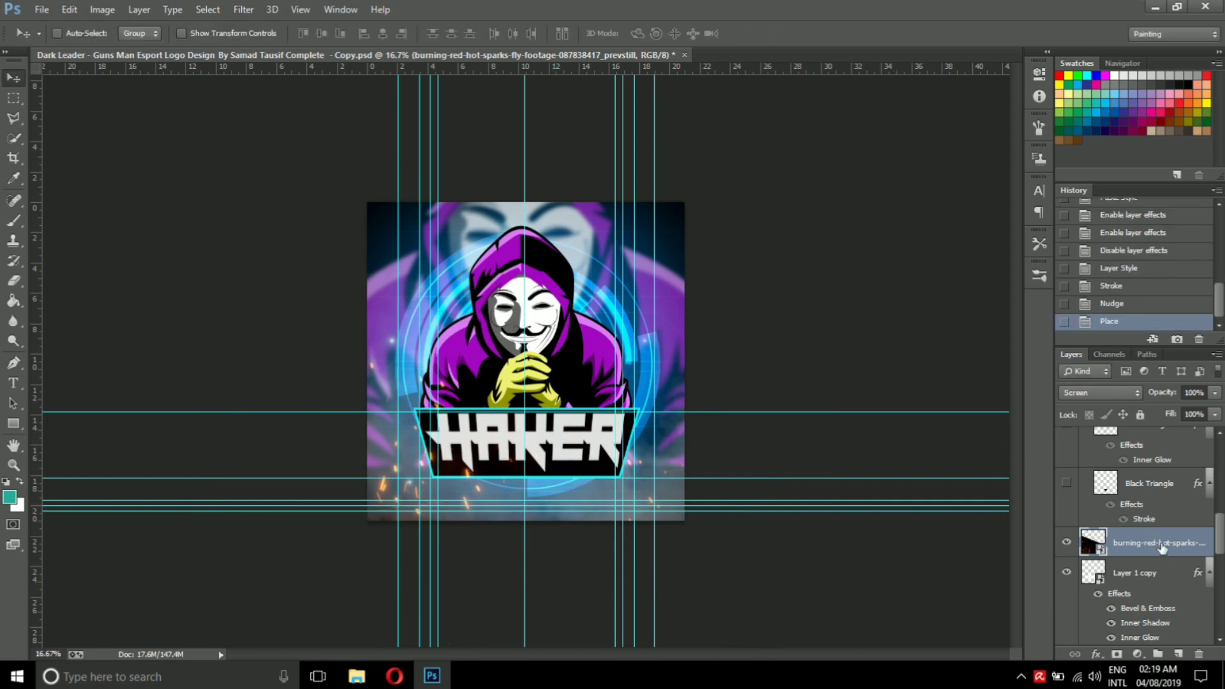
# Duplicate the sparks layer, shift the copy right, merge both and set the result to Screen
pyautogui.hotkey('ctrl', 'j')
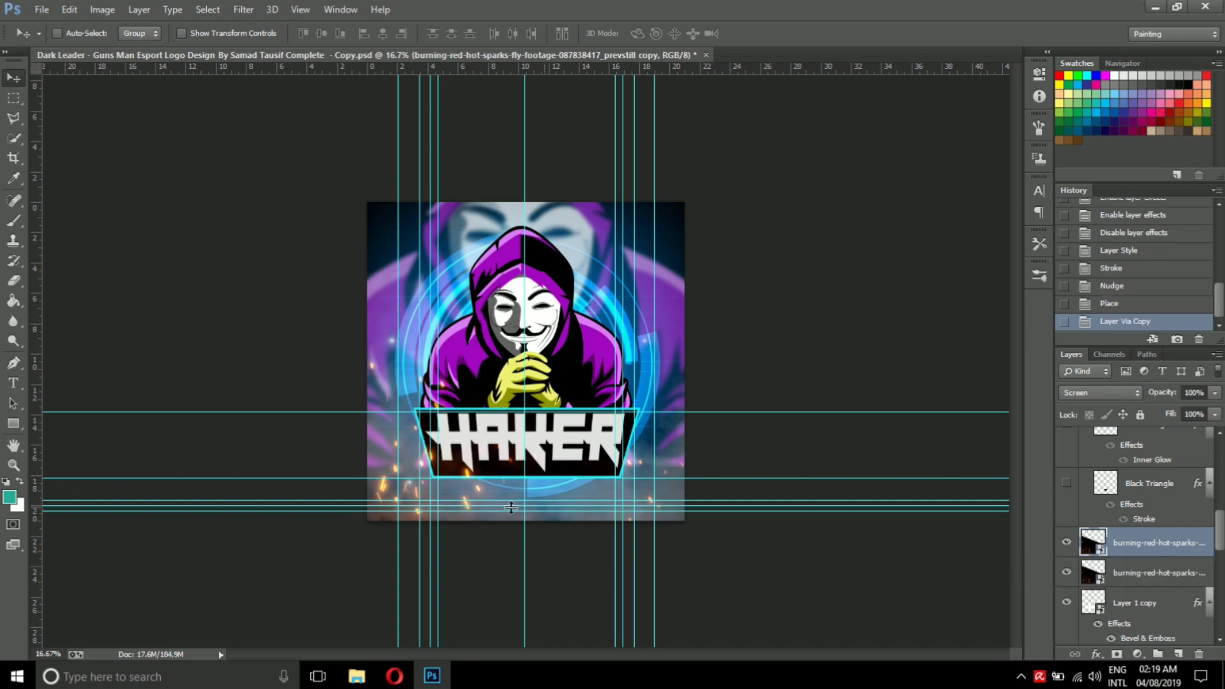
pyautogui.moveTo(472, 494)
pyautogui.mouseDown()
pyautogui.moveTo(649, 498)
pyautogui.moveTo(644, 488)
pyautogui.mouseUp()
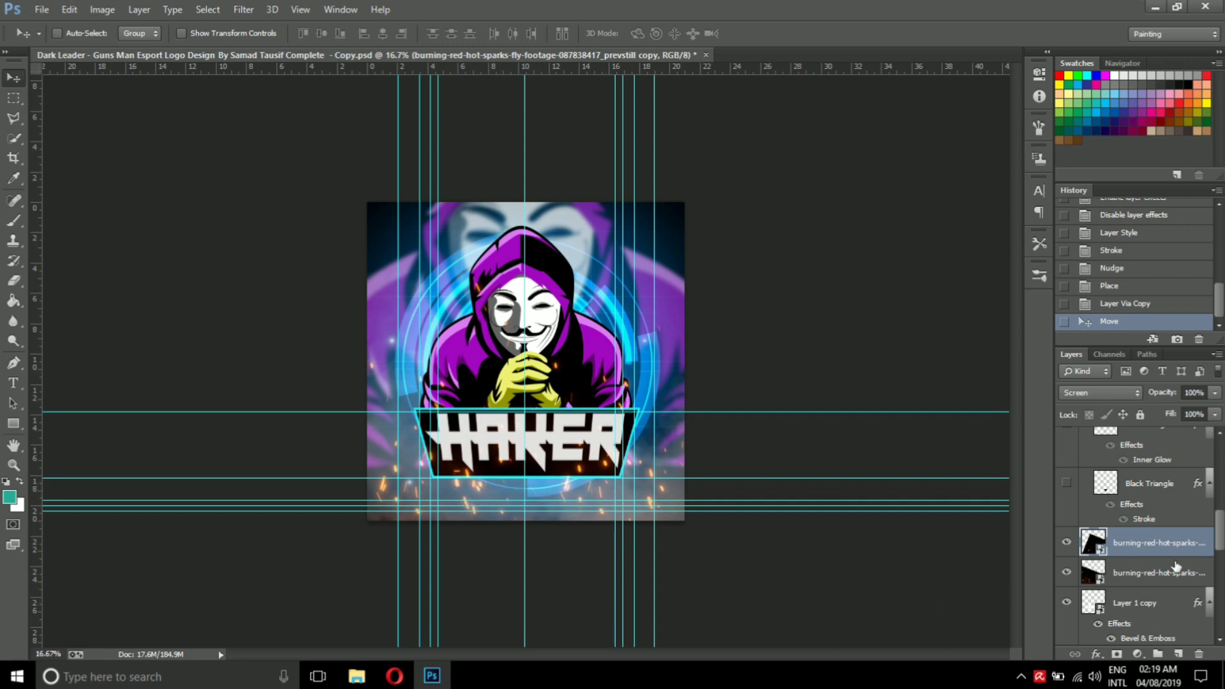
pyautogui.keyDown('ctrl'); pyautogui.click(1169, 575); pyautogui.keyUp('ctrl')
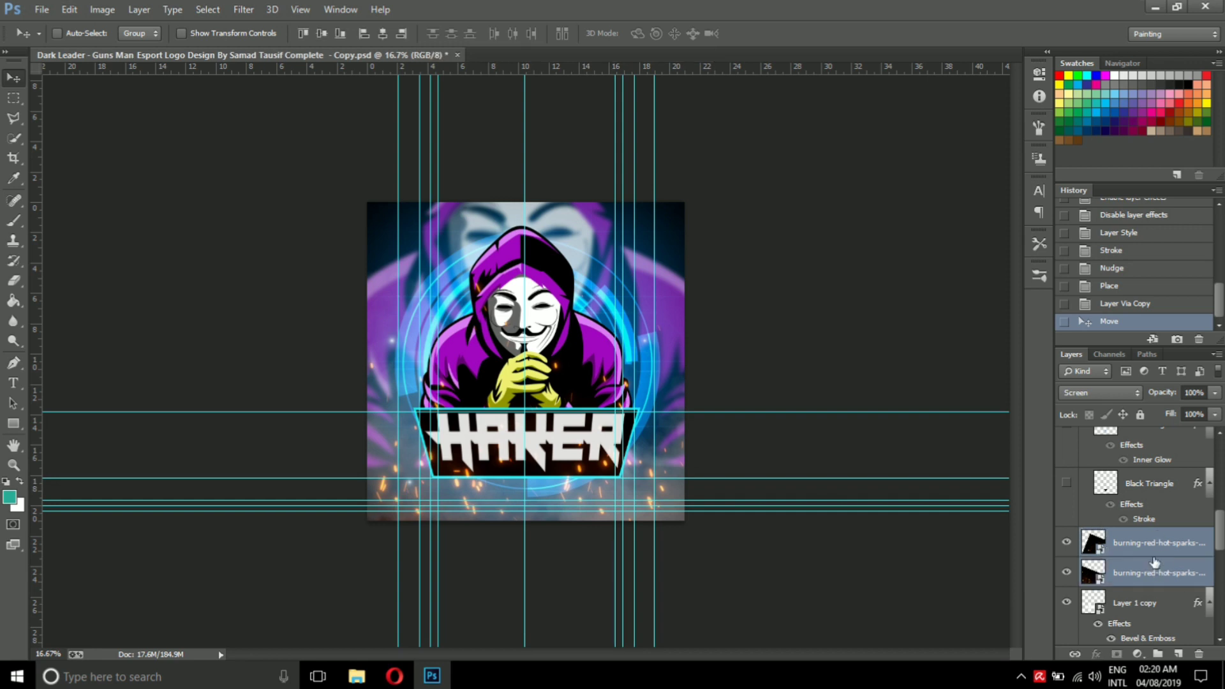
pyautogui.hotkey('ctrl', 'e')
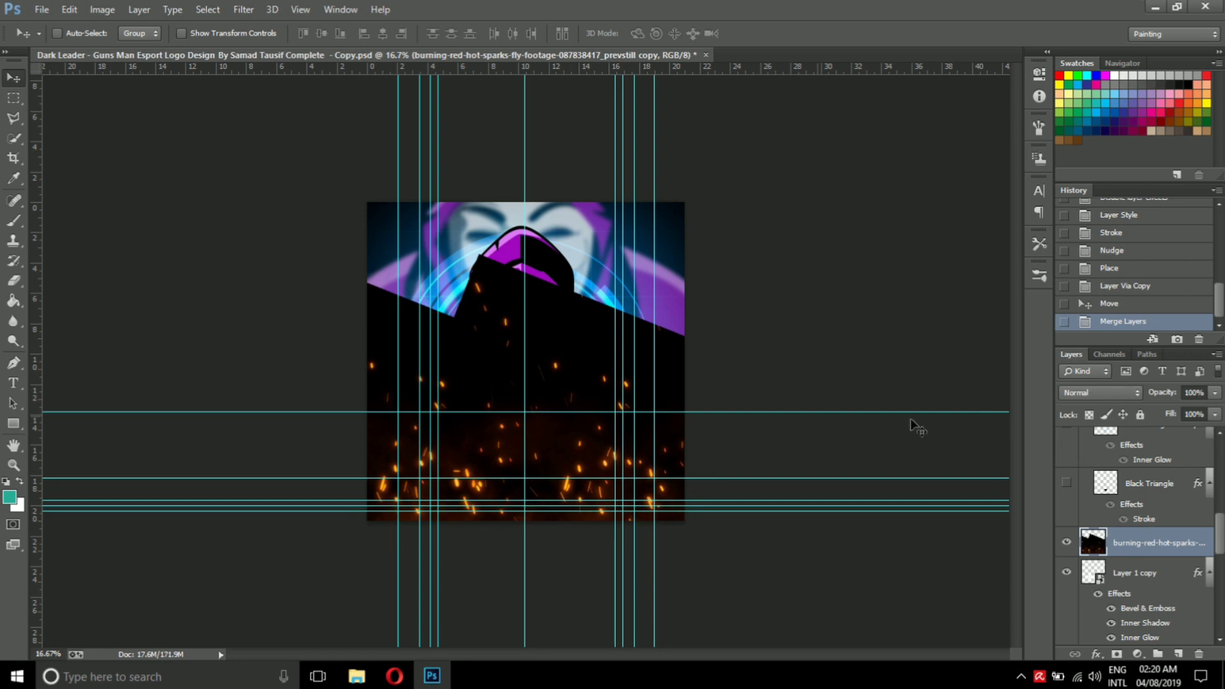
pyautogui.click(1070, 397)
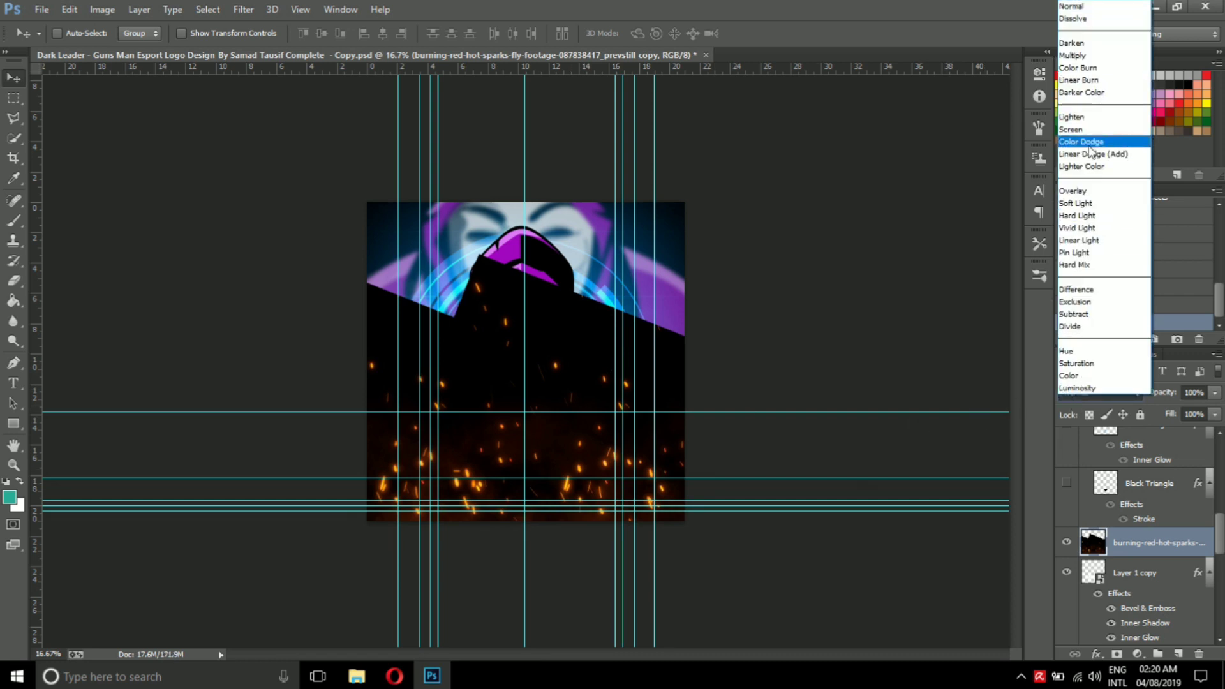
pyautogui.click(1086, 130)
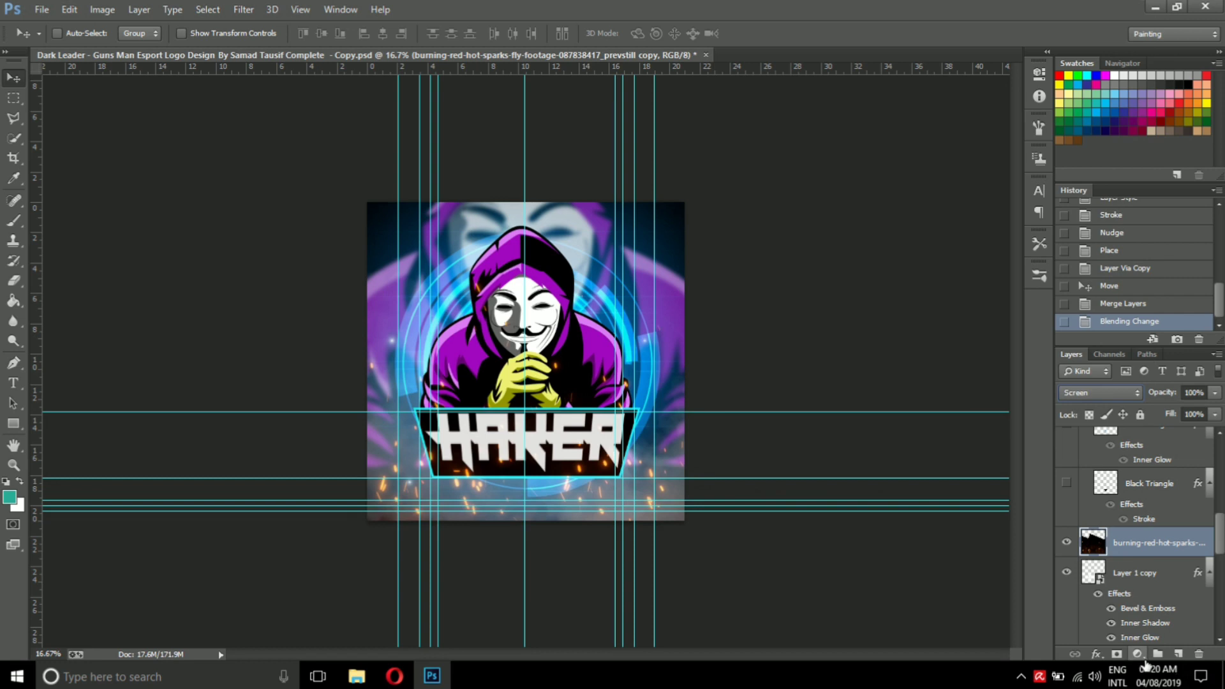
# Zoom to 25%, add a layer mask to the sparks and ready a roughly 708 px black brush
pyautogui.hotkey('ctrl', '+')
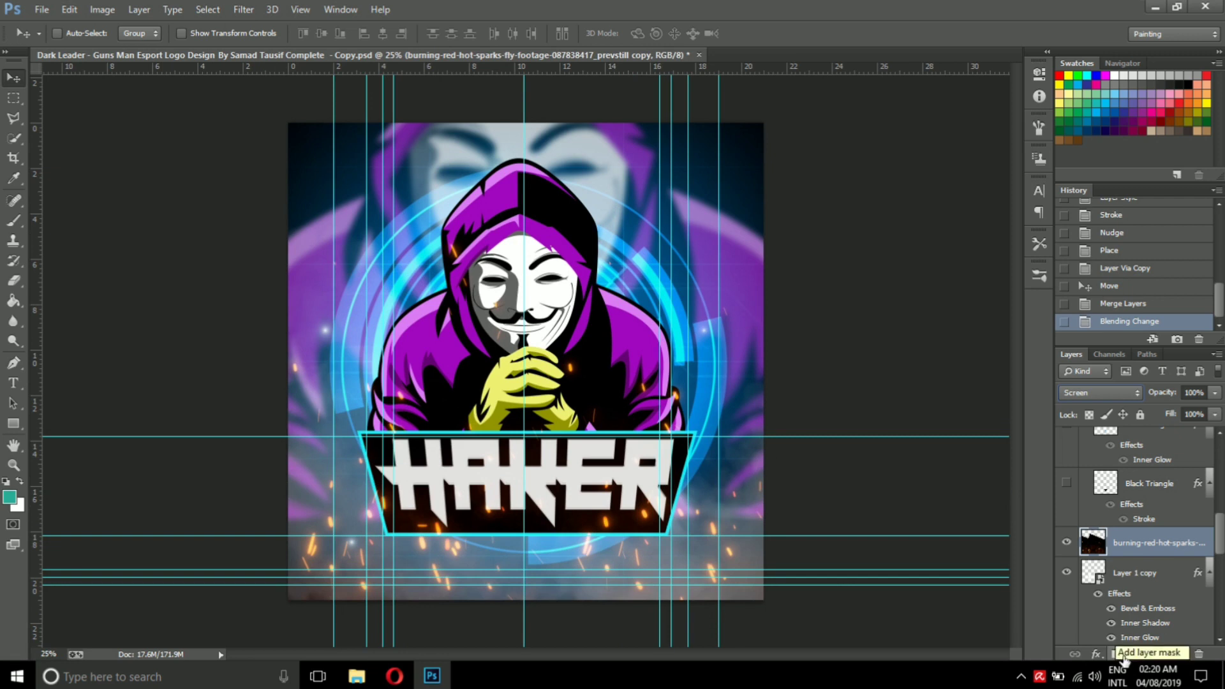
pyautogui.click(1118, 655)
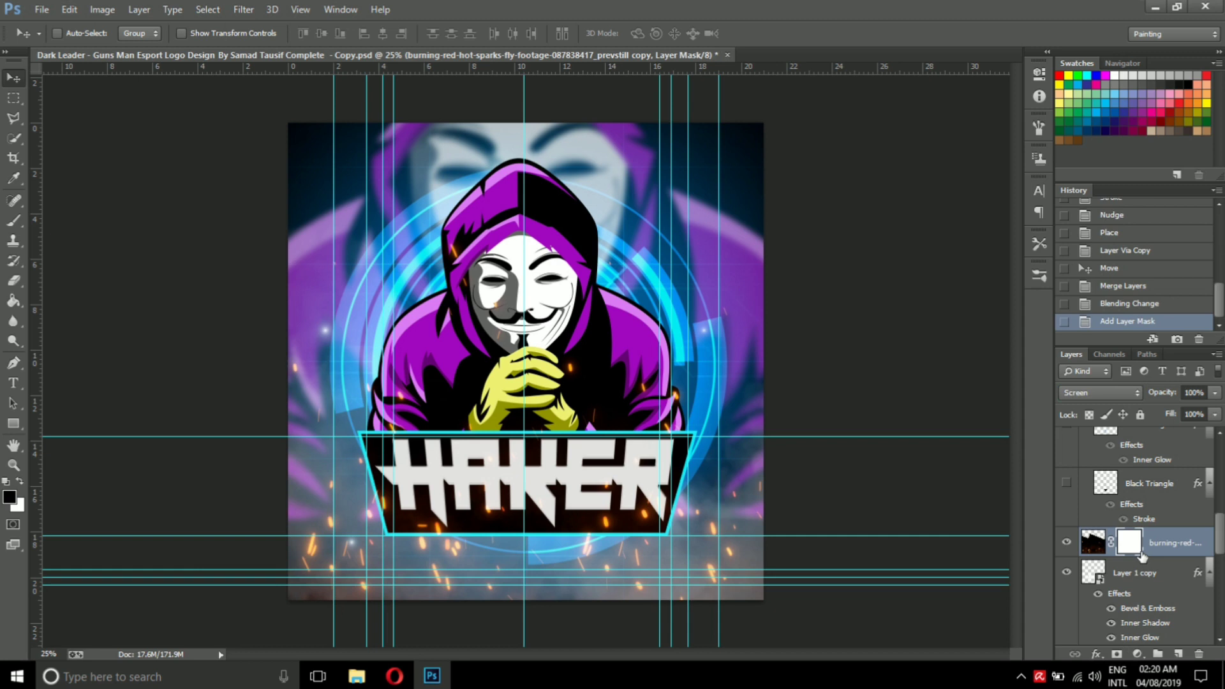
pyautogui.click(17, 223)
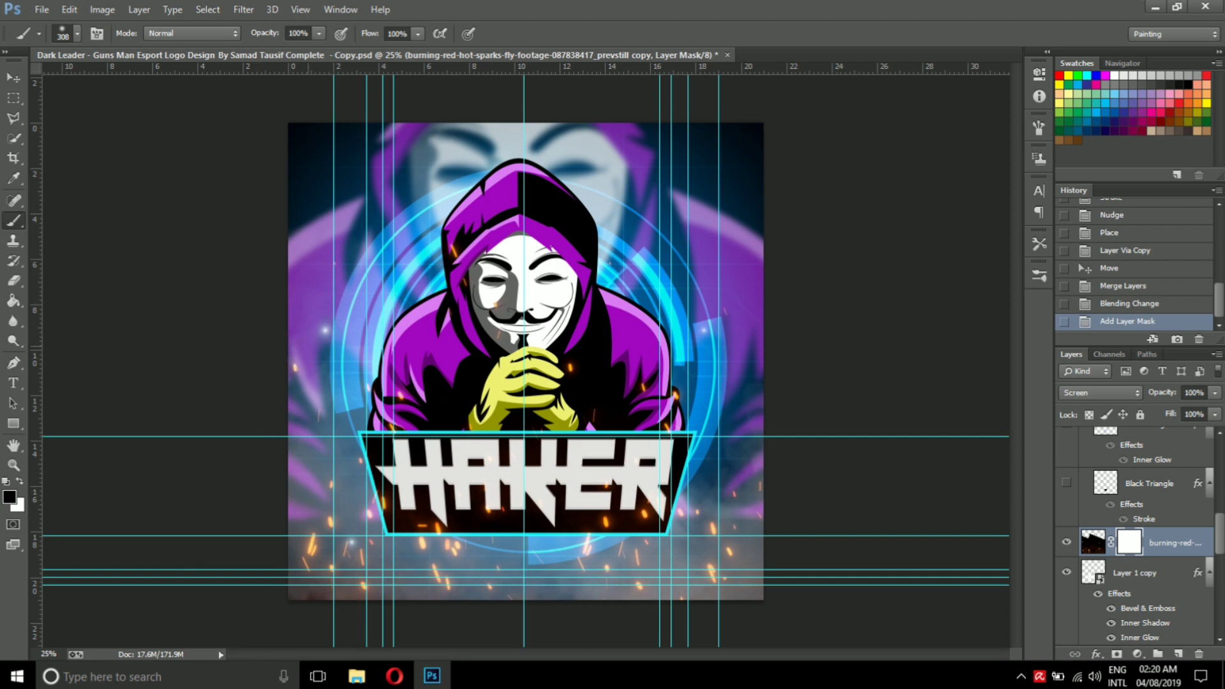
pyautogui.moveTo(300, 342); pyautogui.dragTo(343, 355)
# Paint out the sparks glow over the HAKER letters and banner, resizing the brush as needed
pyautogui.moveTo(524, 475); pyautogui.dragTo(670, 412)
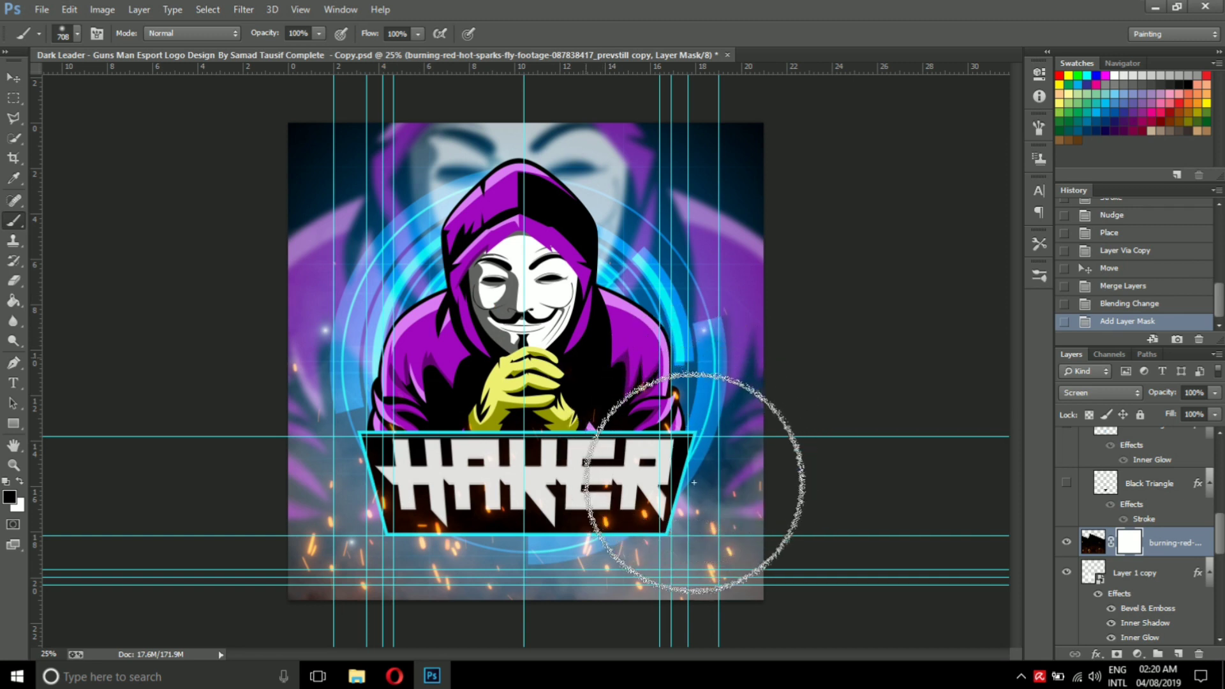
pyautogui.moveTo(694, 483); pyautogui.dragTo(692, 483)
pyautogui.moveTo(561, 377)
pyautogui.mouseDown()
pyautogui.moveTo(550, 377)
pyautogui.moveTo(584, 378)
pyautogui.mouseUp()
pyautogui.moveTo(570, 383)
pyautogui.mouseDown()
pyautogui.moveTo(581, 384)
pyautogui.moveTo(562, 378)
pyautogui.mouseUp()
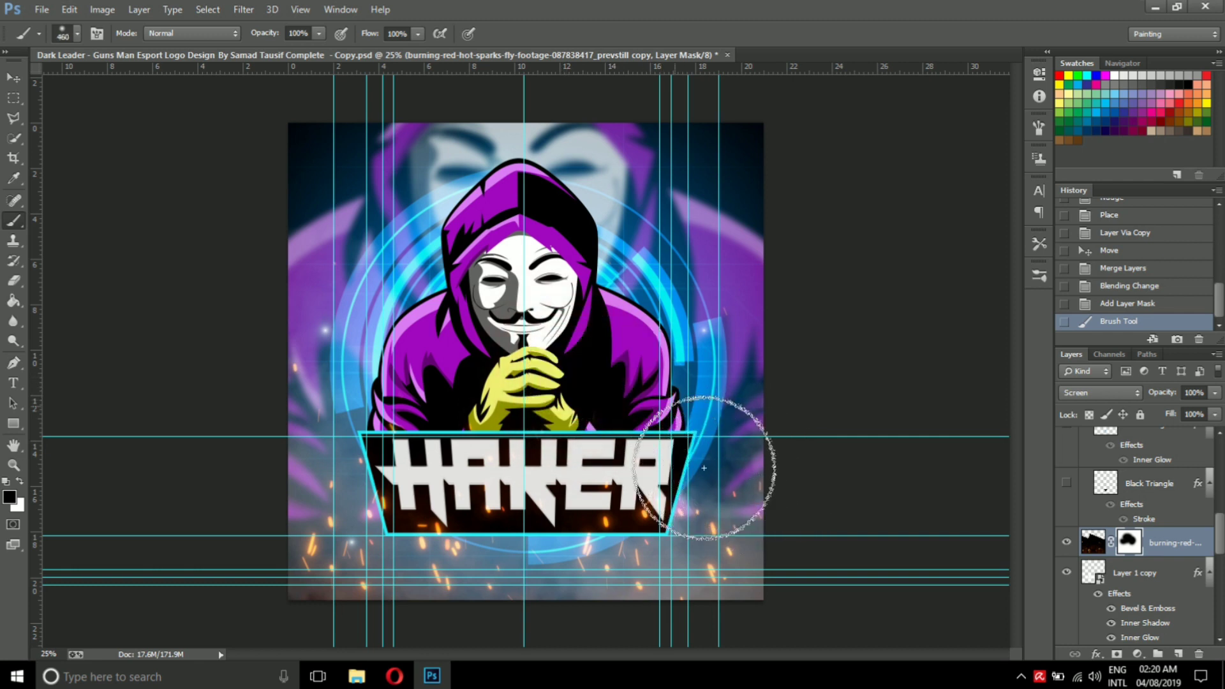
pyautogui.moveTo(465, 442); pyautogui.dragTo(704, 381)
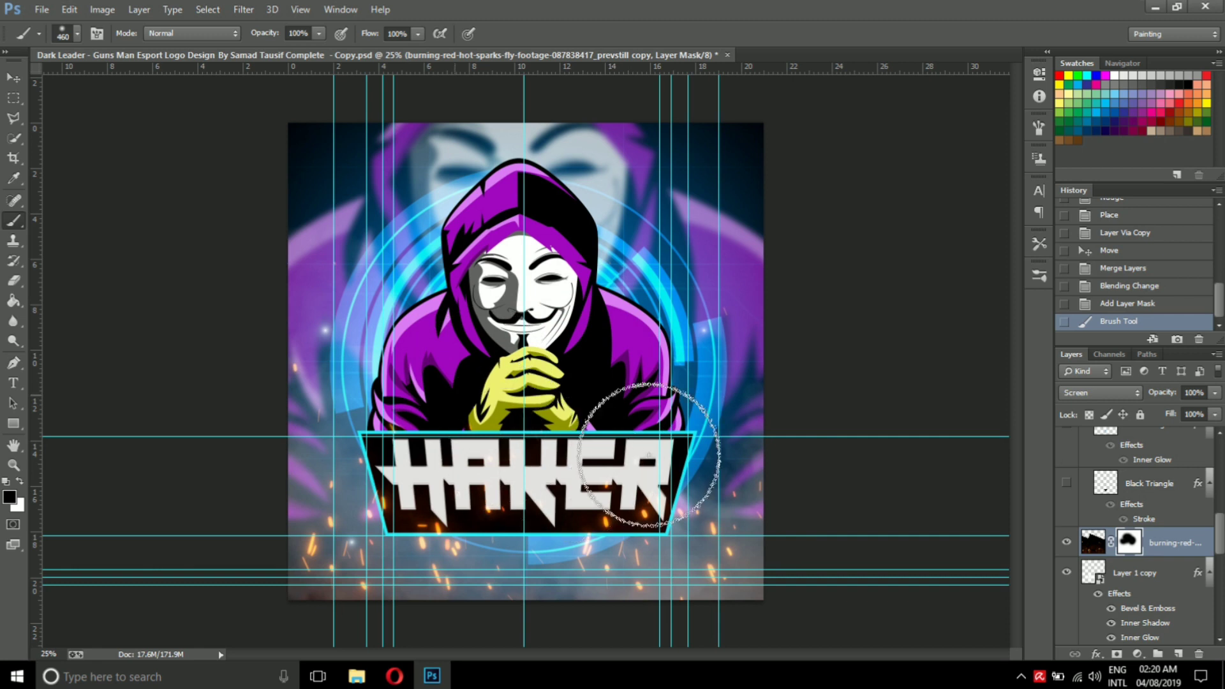
pyautogui.click(13, 77)
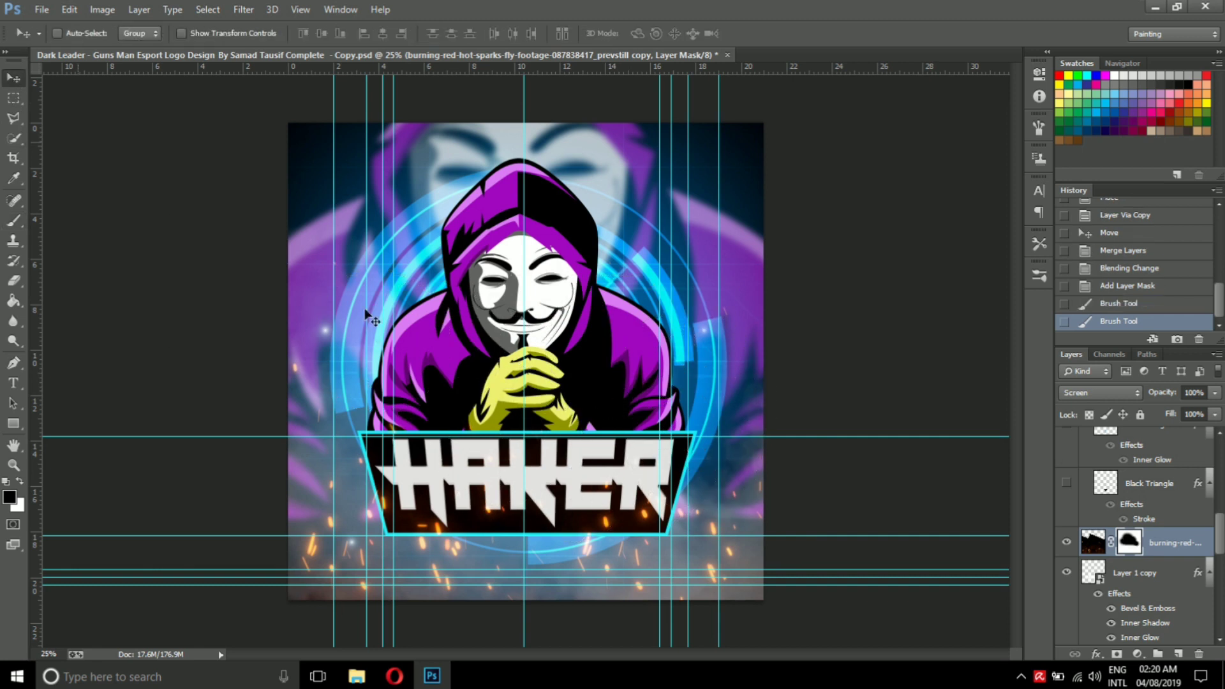
# Add a Hue/Saturation adjustment clipped to the sparks layer
pyautogui.click(1138, 654)
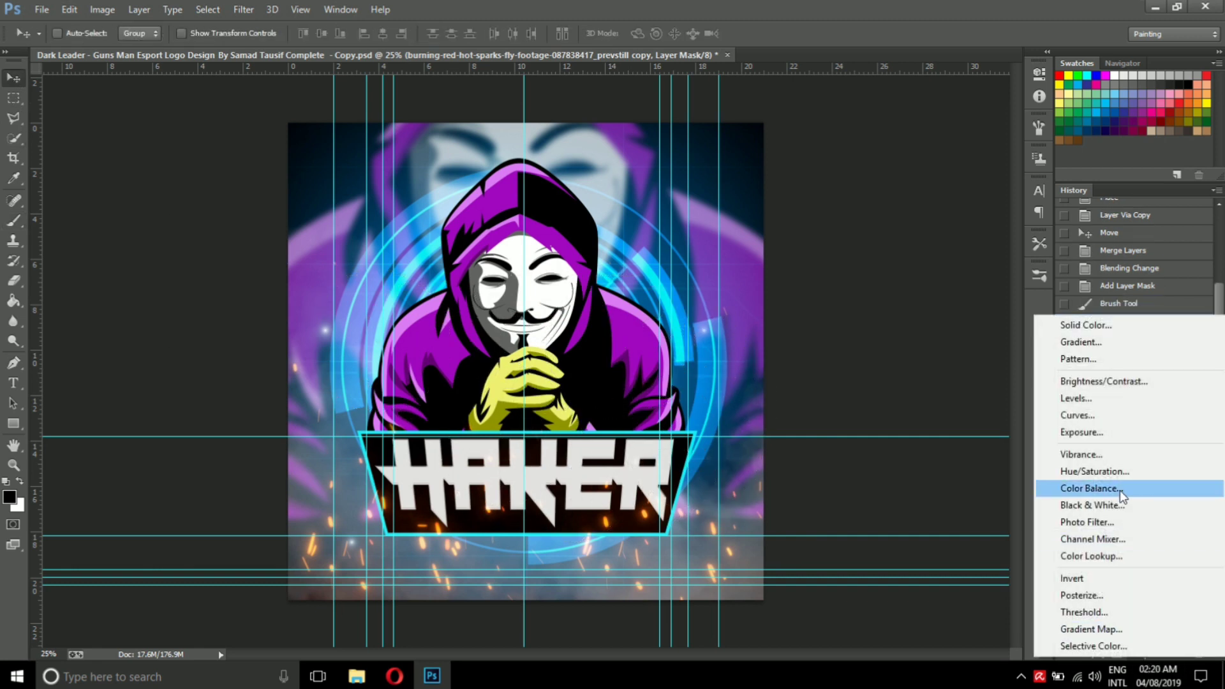
pyautogui.click(1120, 472)
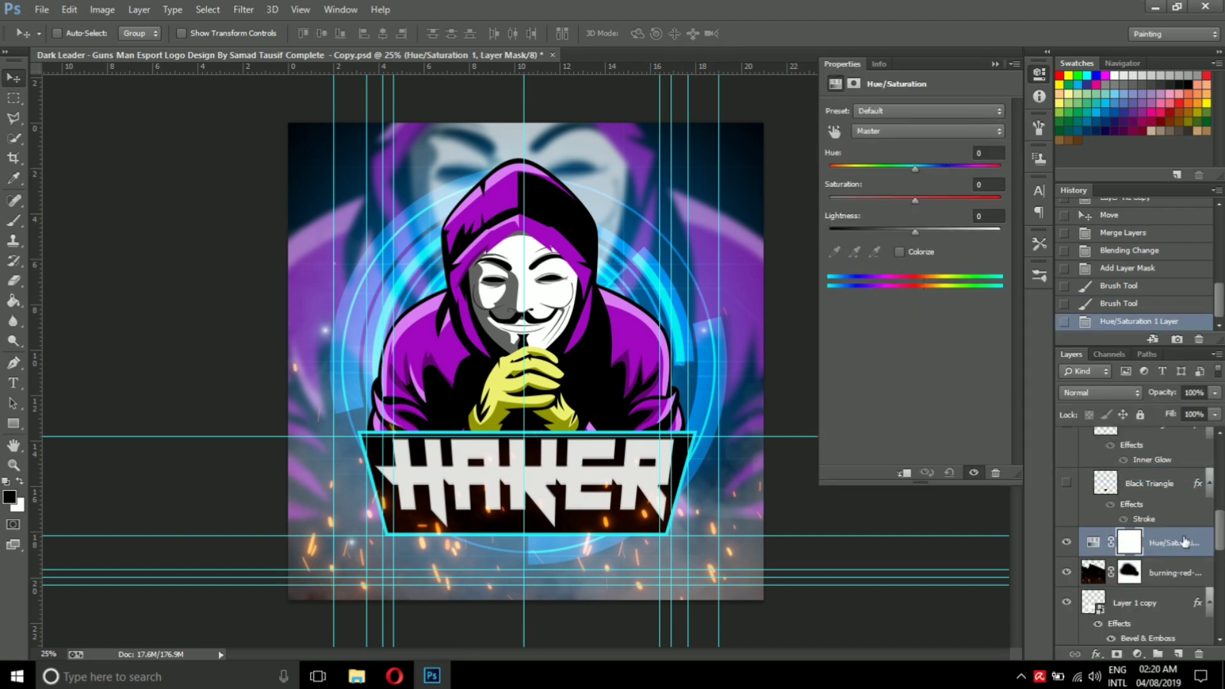
pyautogui.rightClick(1179, 552)
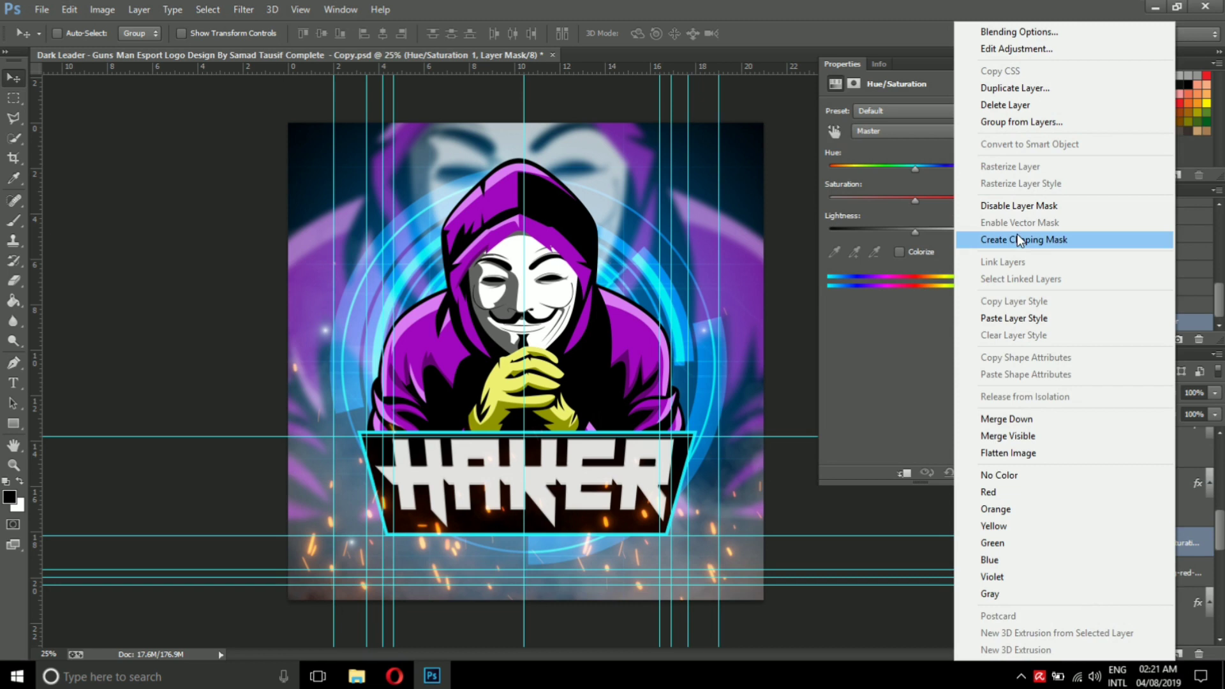
pyautogui.click(1019, 240)
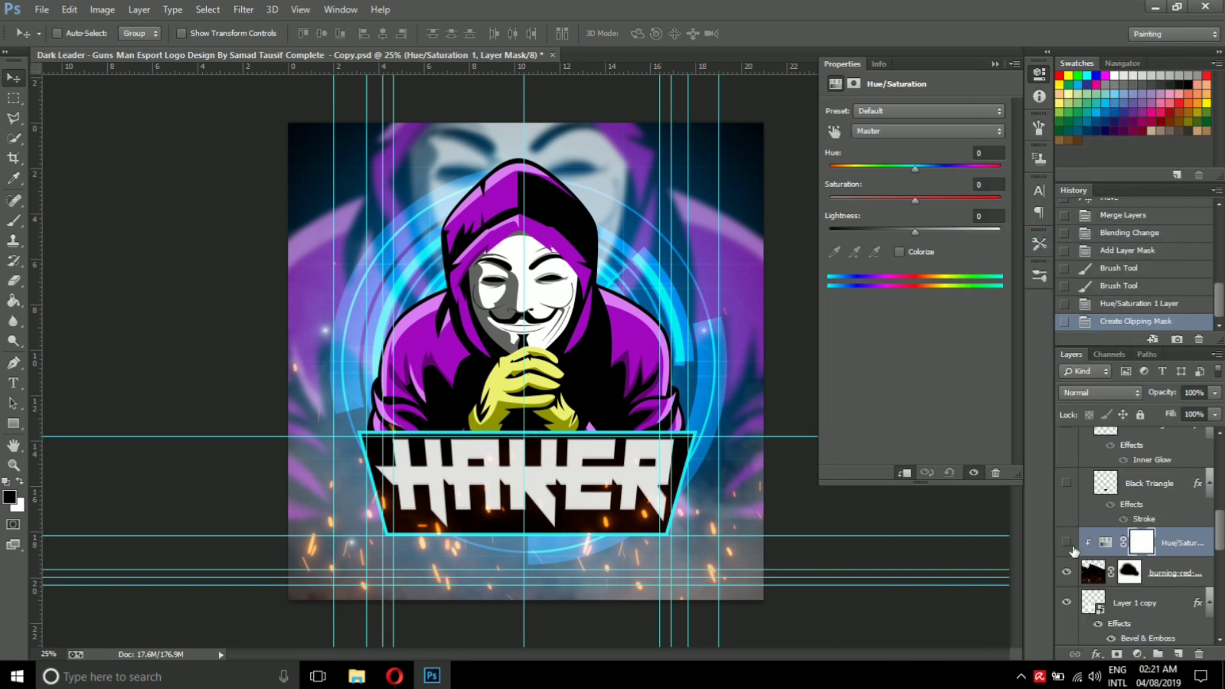
# Set the adjustment's hue to -43 and save the document
pyautogui.moveTo(915, 169)
pyautogui.mouseDown()
pyautogui.moveTo(960, 176)
pyautogui.moveTo(866, 170)
pyautogui.moveTo(966, 178)
pyautogui.mouseUp()
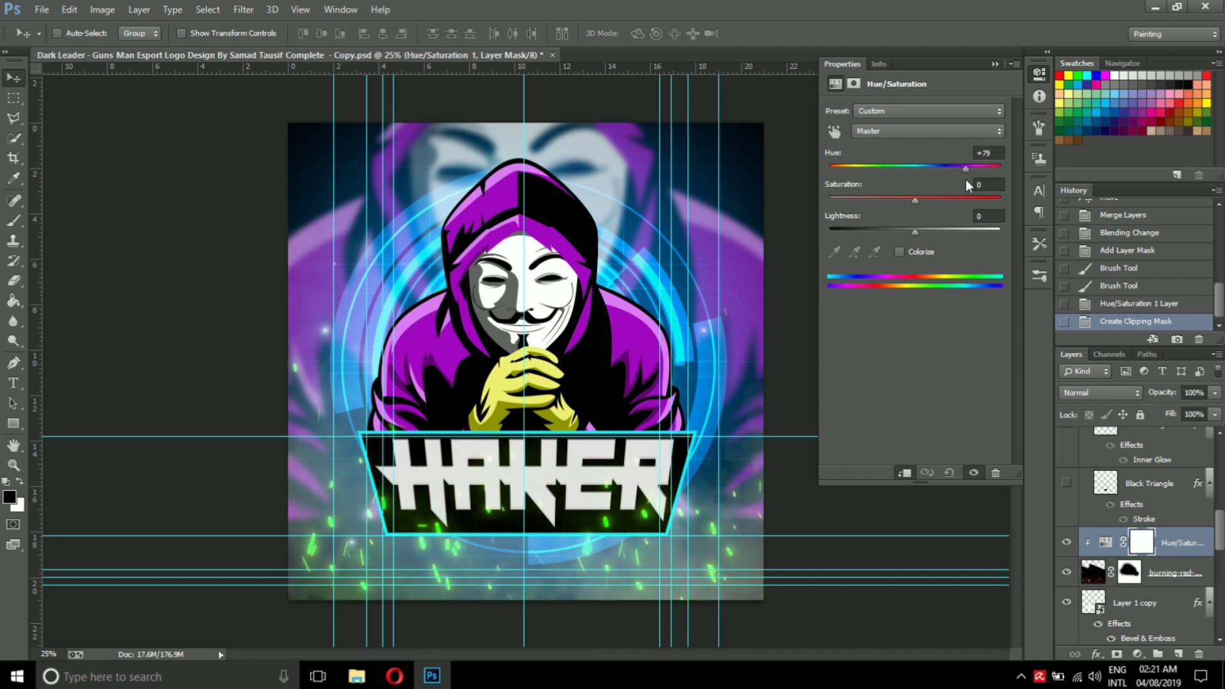
pyautogui.moveTo(966, 178)
pyautogui.mouseDown()
pyautogui.moveTo(979, 182)
pyautogui.moveTo(893, 178)
pyautogui.mouseUp()
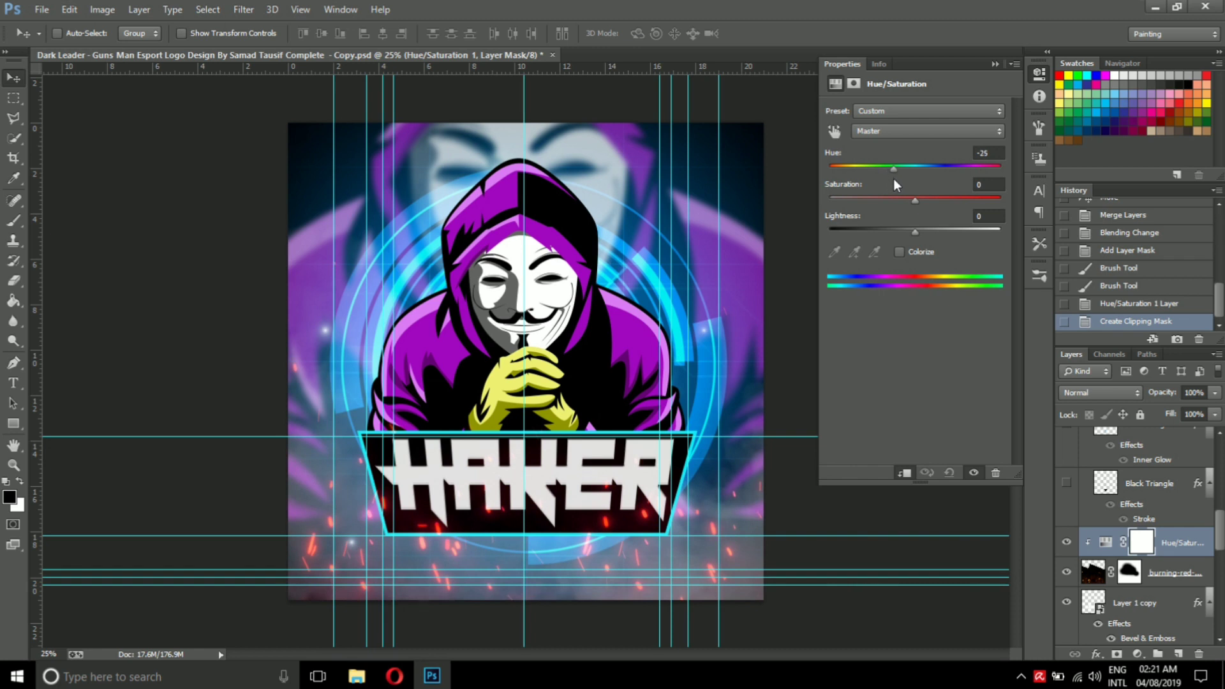
pyautogui.moveTo(888, 169); pyautogui.dragTo(885, 166)
pyautogui.click(994, 155)
pyautogui.doubleClick(985, 155)
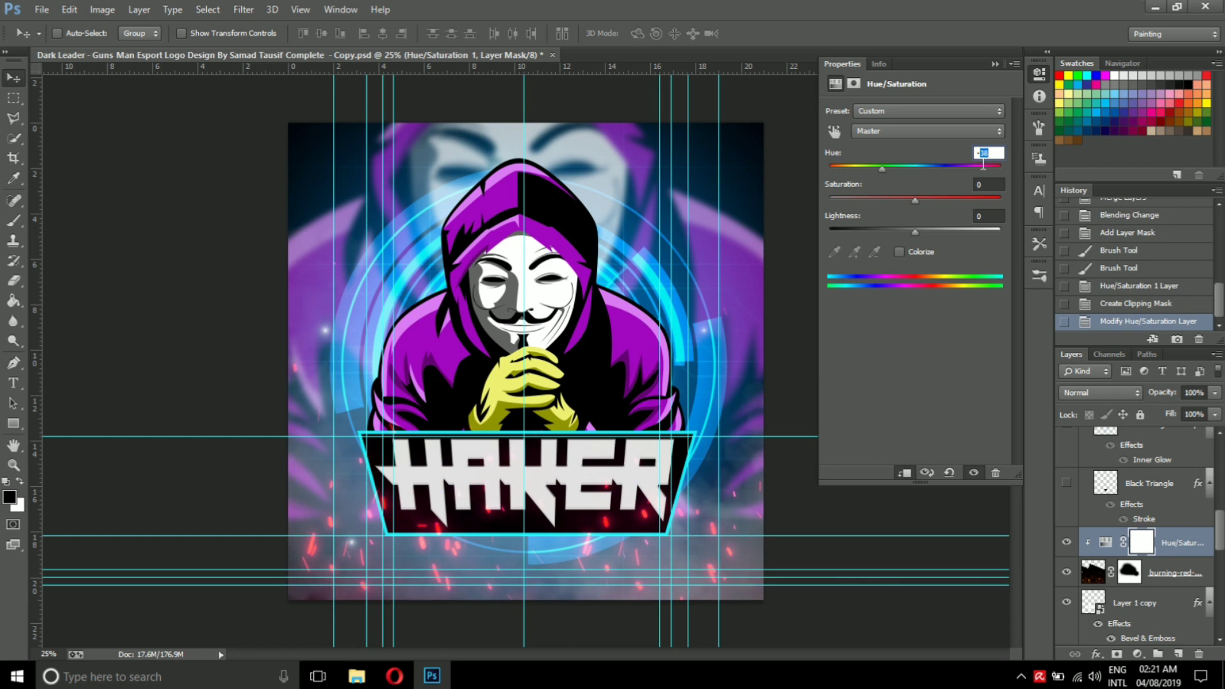
pyautogui.write('-43')
pyautogui.click(995, 64)
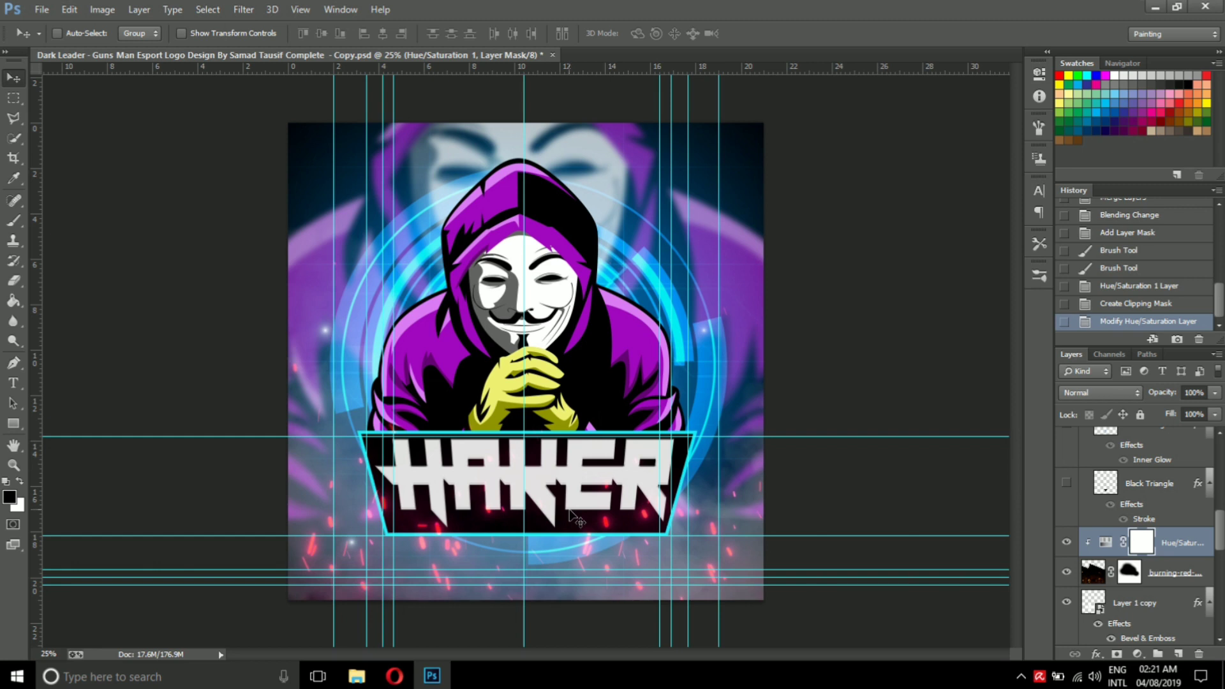
pyautogui.hotkey('ctrl', 's')
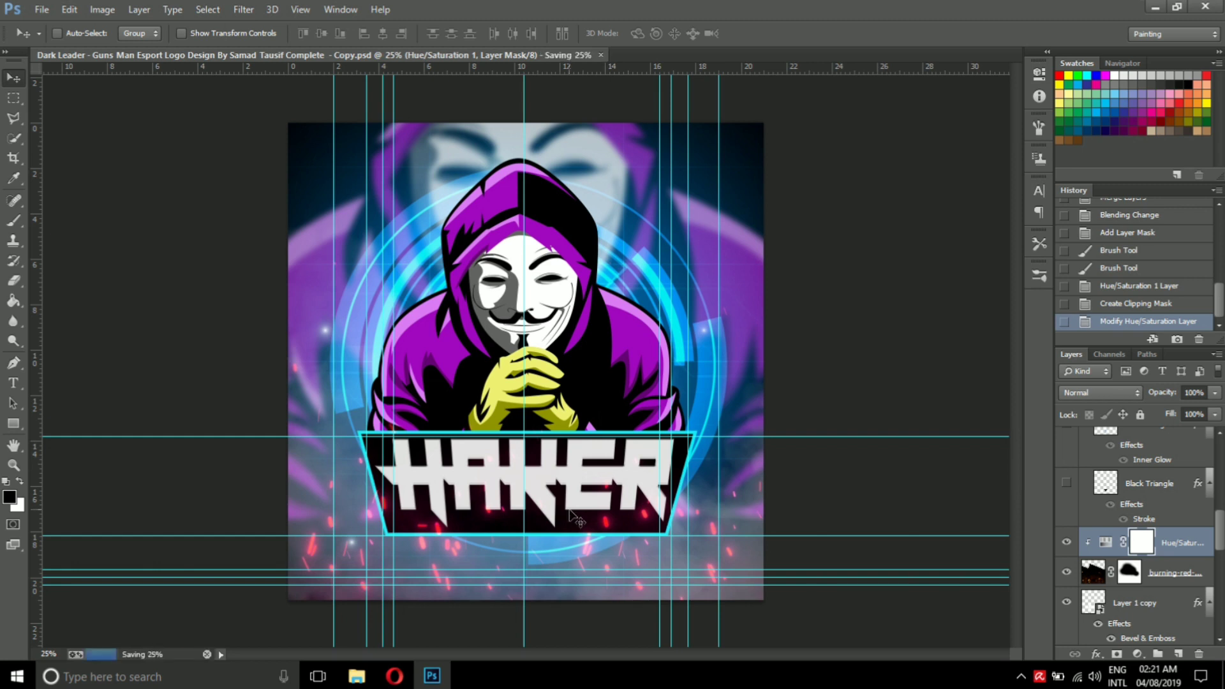
# Zoom out to the whole logo and make Layer 2 the active layer
pyautogui.hotkey('ctrl', '-')
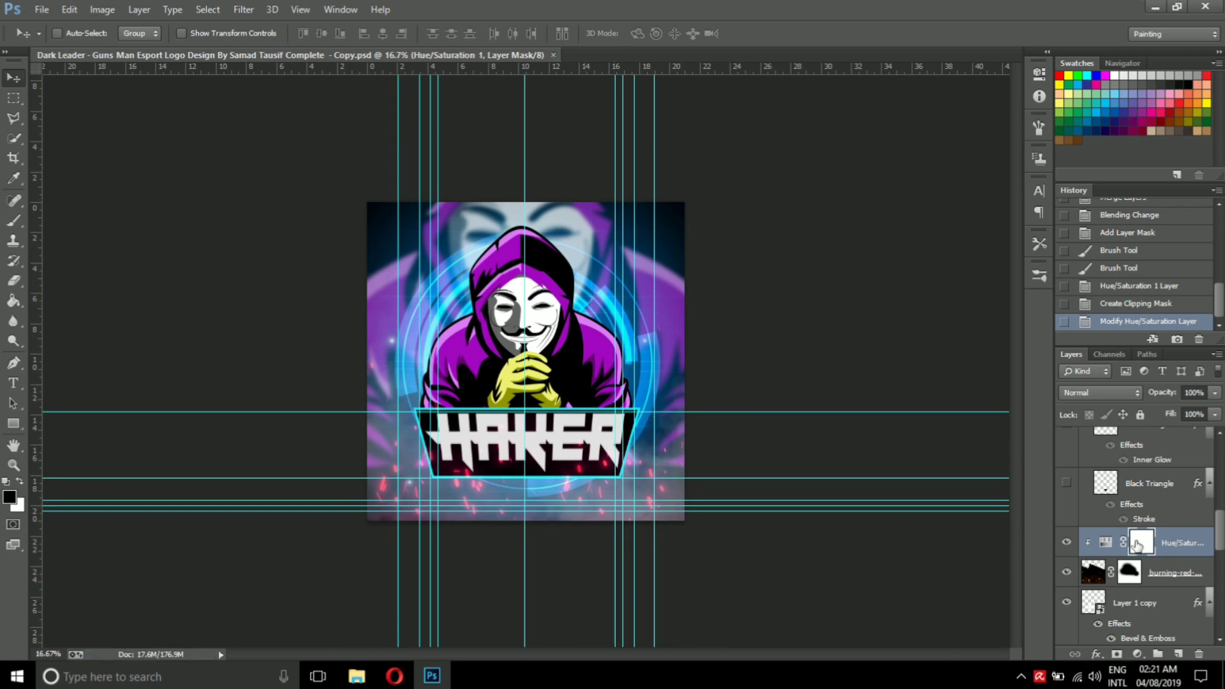
pyautogui.scroll(-2, 1147, 578)
pyautogui.scroll(-3, 1148, 578)
pyautogui.scroll(-2, 1152, 578)
pyautogui.click(1154, 578)
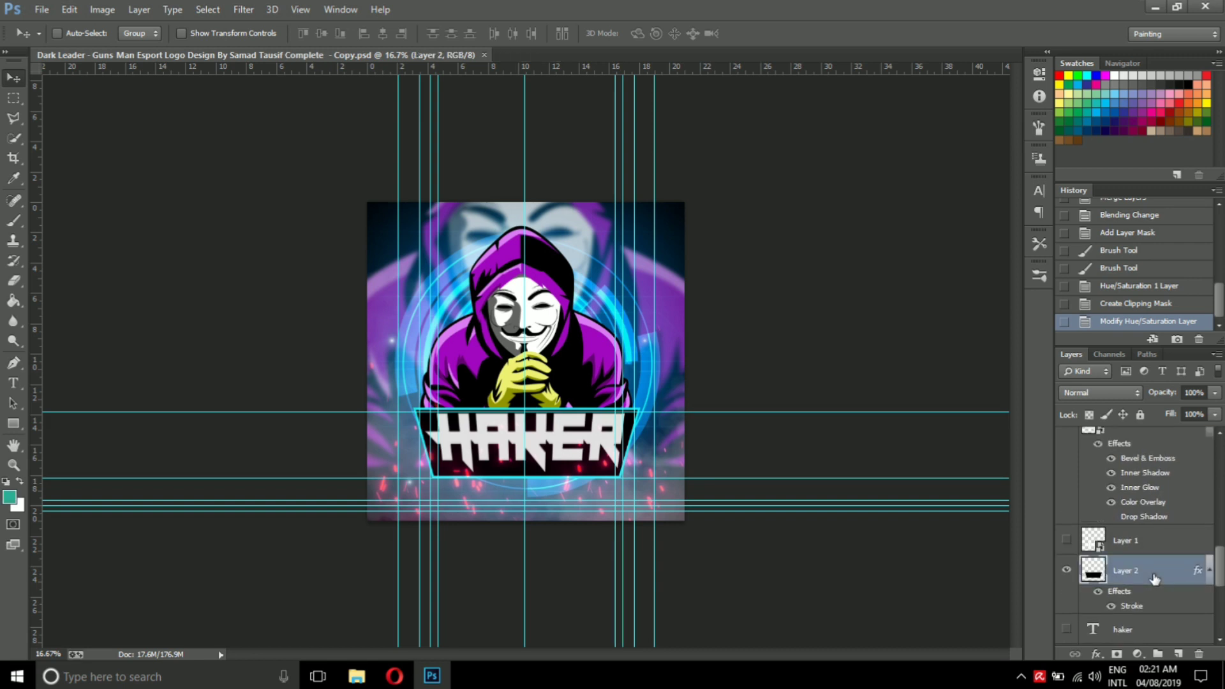
pyautogui.scroll(2, 1158, 579)
pyautogui.scroll(2, 1161, 579)
pyautogui.scroll(-4, 1160, 579)
pyautogui.scroll(-3, 1159, 576)
pyautogui.scroll(3, 1158, 574)
pyautogui.scroll(1, 1155, 570)
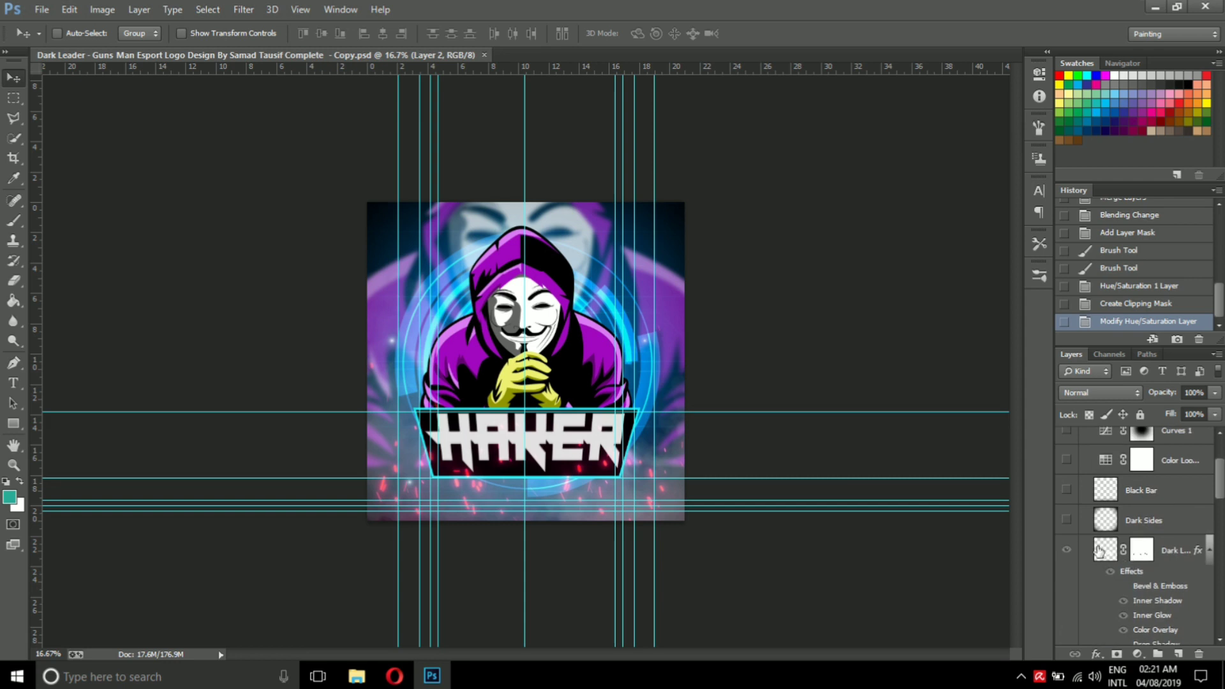
# Show the Dark Sides layer and hide the DARK LEADER title layer
pyautogui.click(1067, 521)
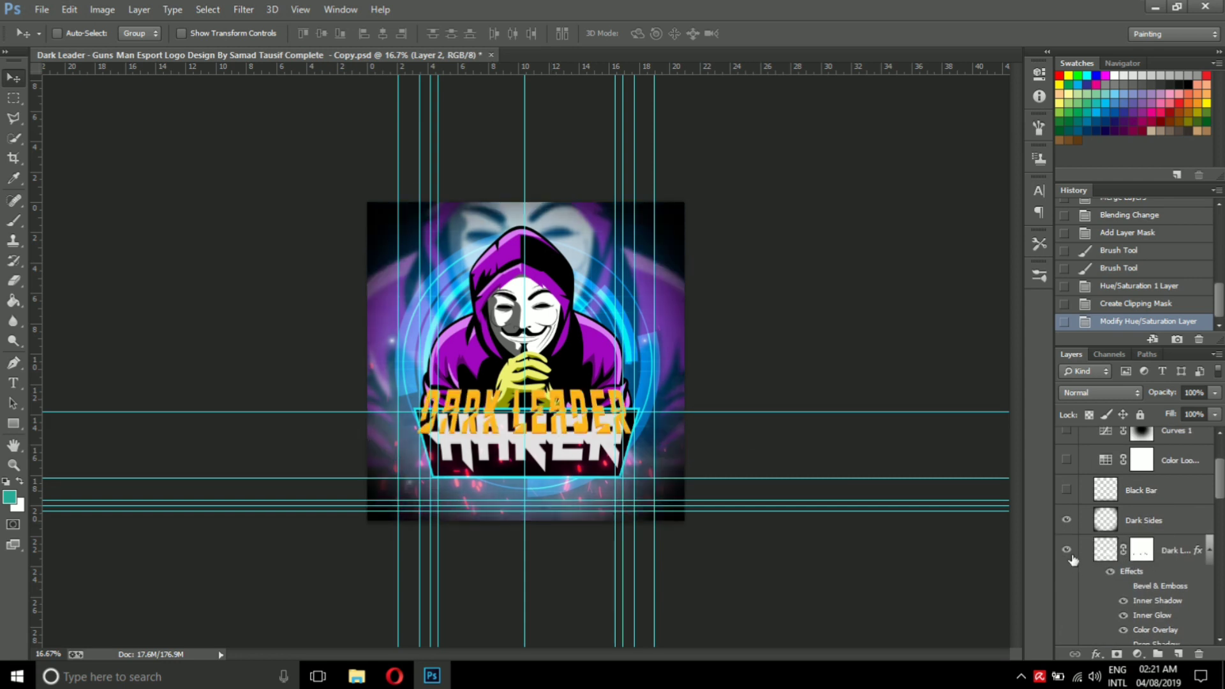
pyautogui.click(1066, 550)
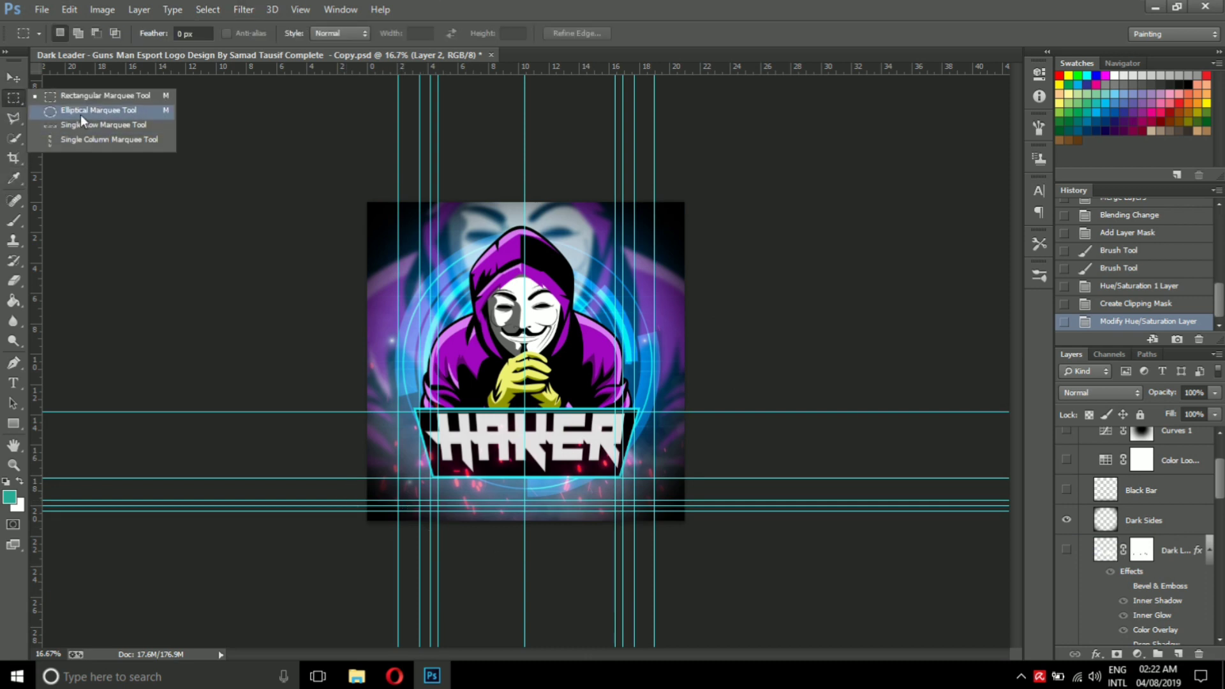
pyautogui.moveTo(14, 100); pyautogui.dragTo(70, 109)
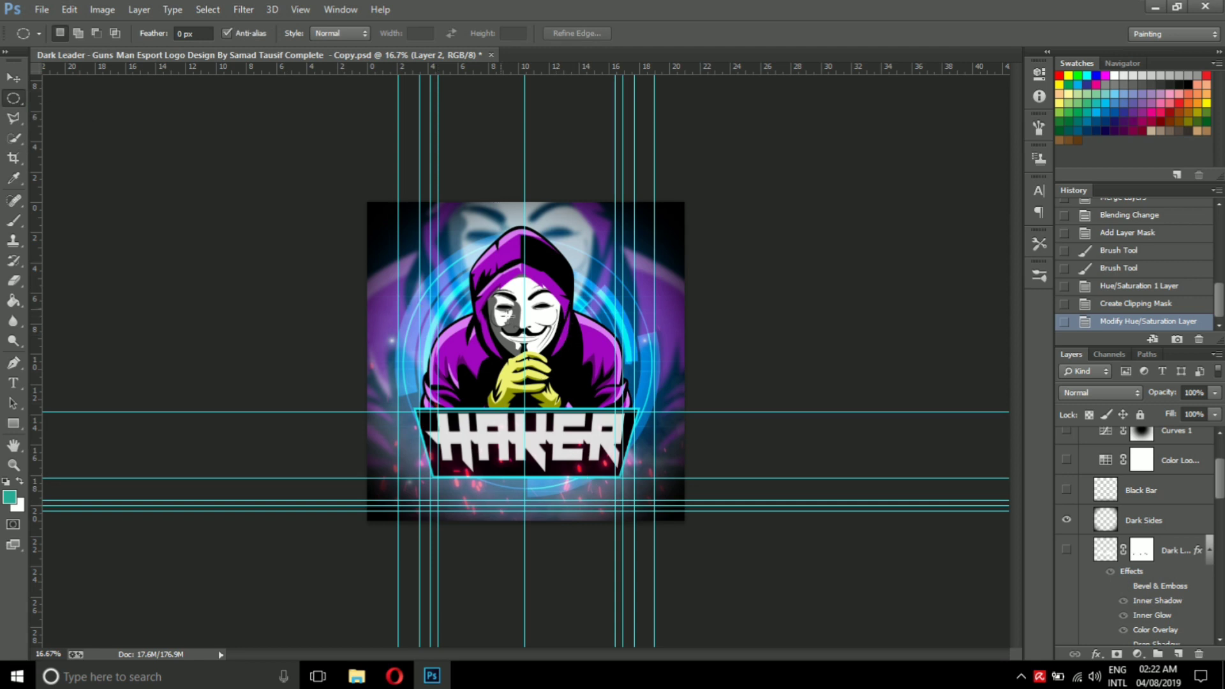
pyautogui.press('v')
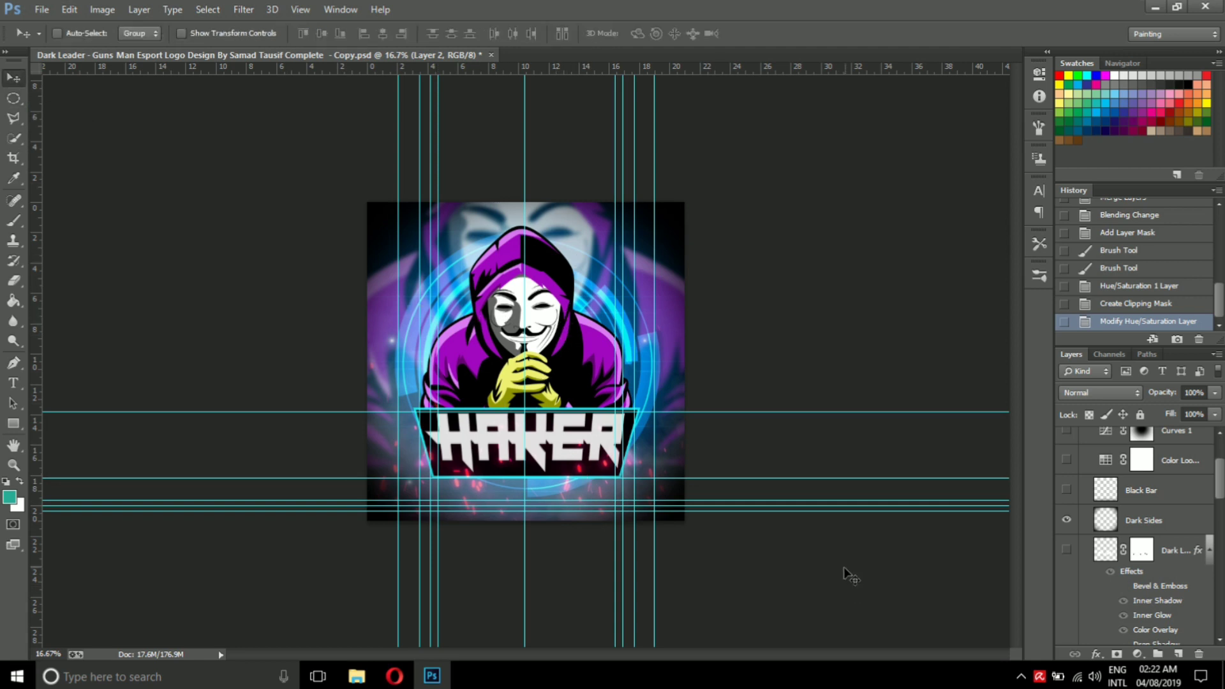
pyautogui.click(1066, 520)
# Reveal the Black Bar and social Links footer layers, then save the document
pyautogui.click(1066, 489)
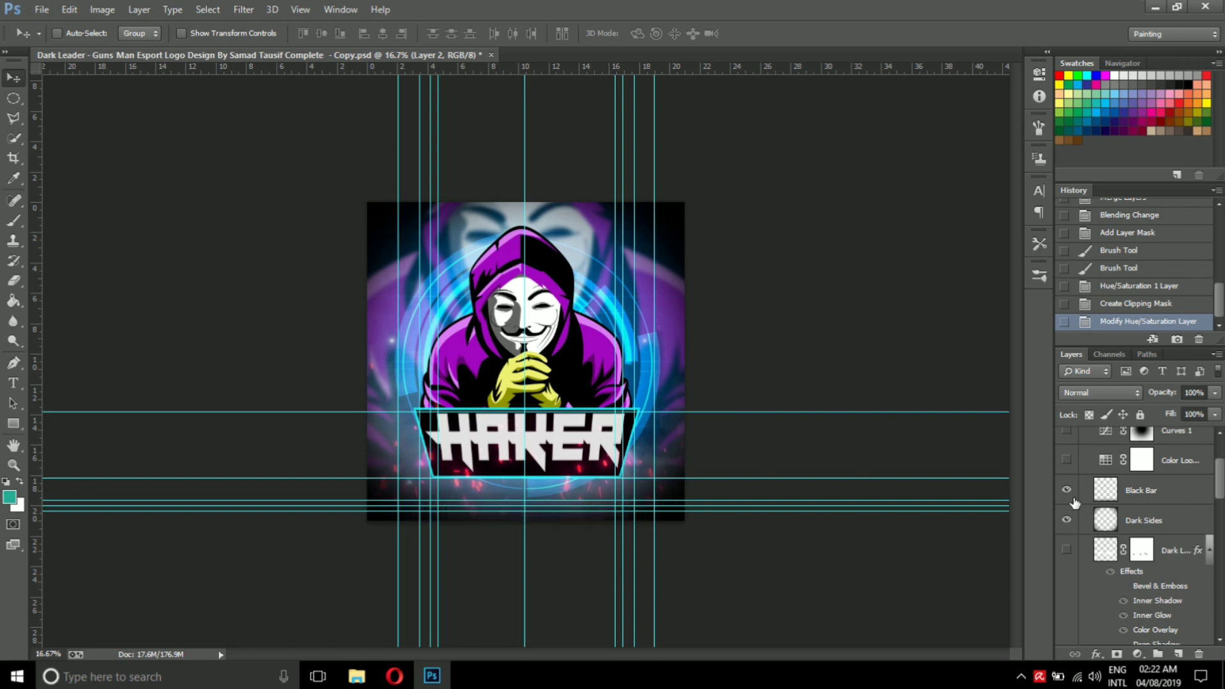
pyautogui.scroll(1, 1076, 499)
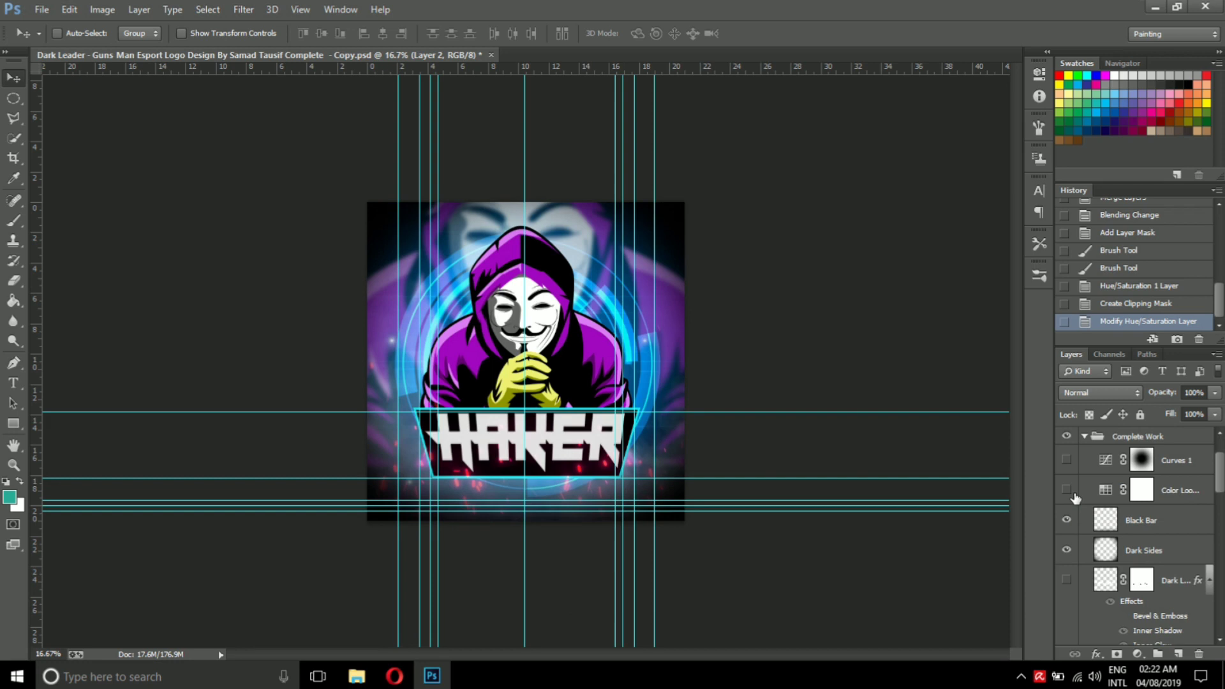
pyautogui.scroll(2, 1088, 499)
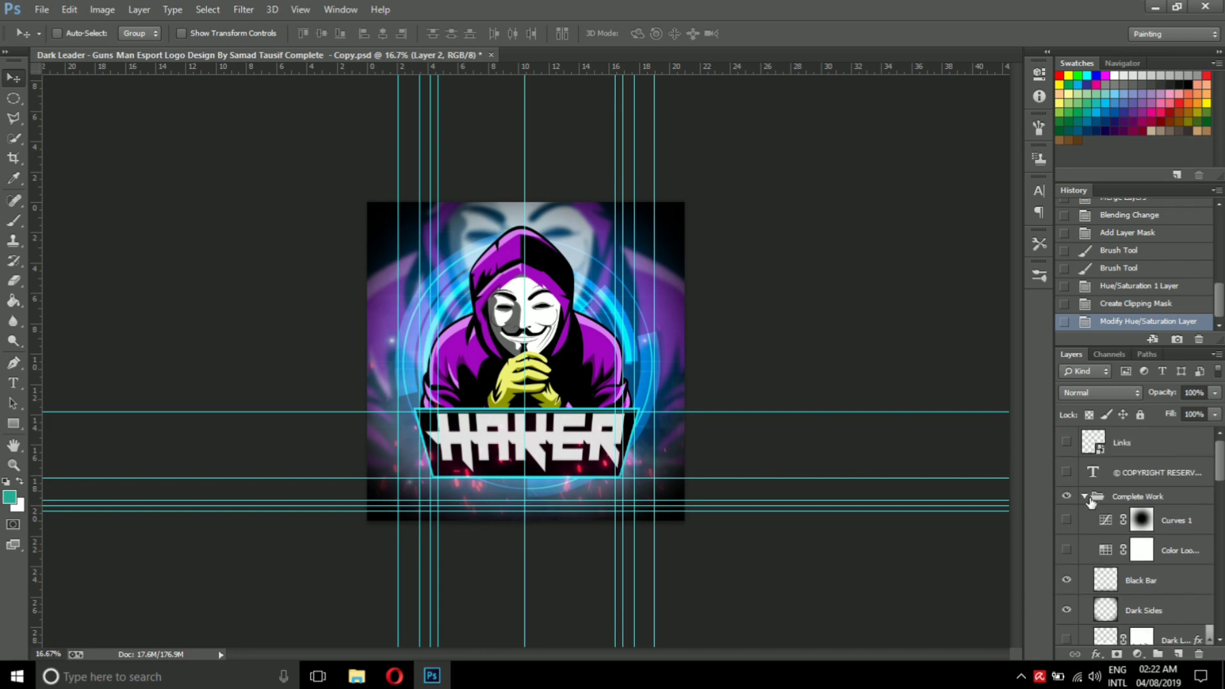
pyautogui.click(1085, 497)
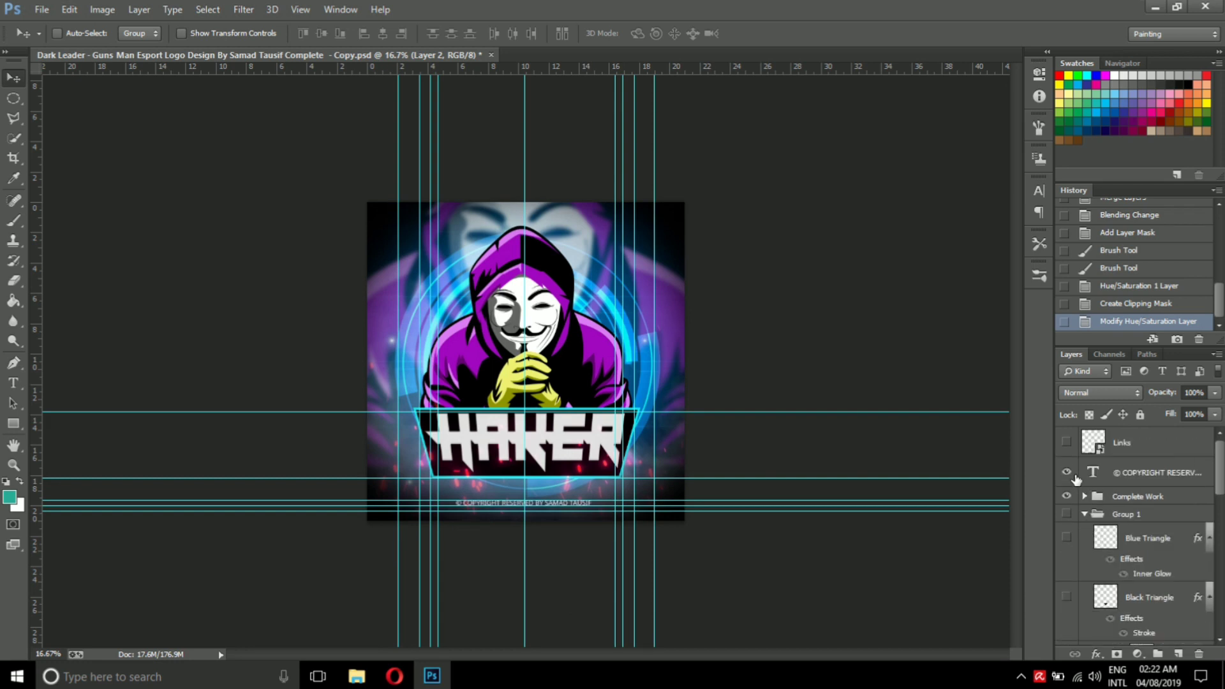
pyautogui.click(1075, 445)
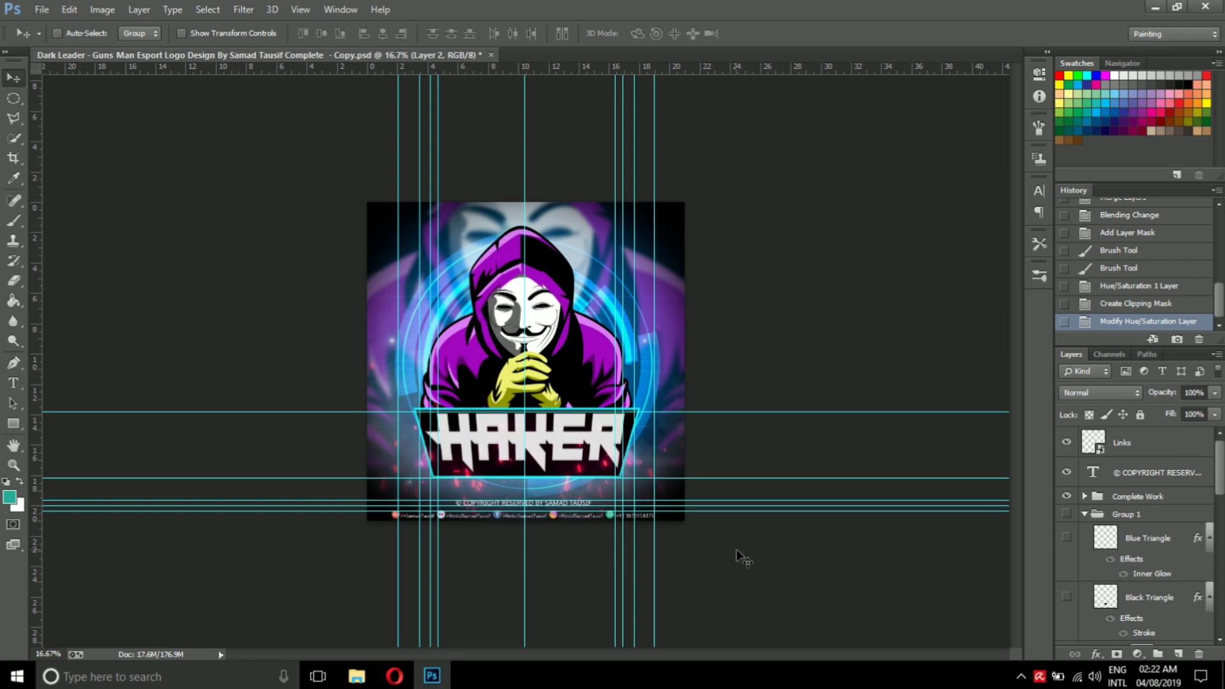
pyautogui.hotkey('ctrl', 's')
# Preview the HAKER PSD, Dark Leader PNG and BOSS GFX logo in ACDSee, closing each
pyautogui.click(356, 677)
pyautogui.doubleClick(912, 561)
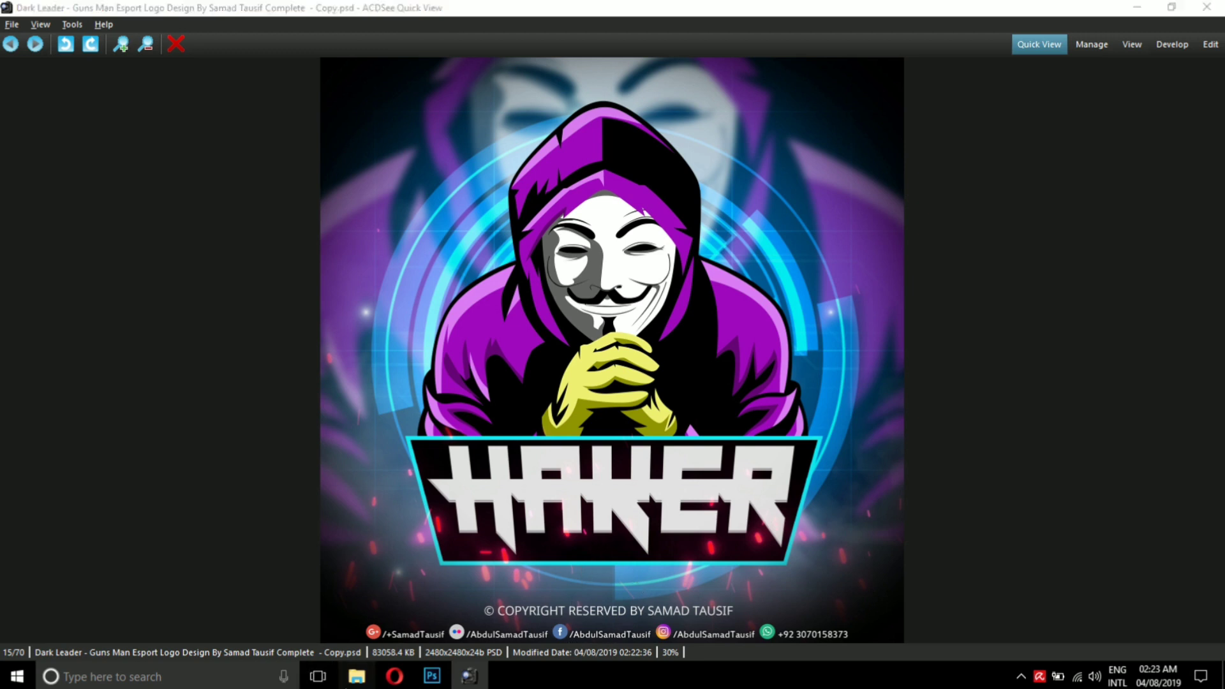
pyautogui.click(356, 677)
pyautogui.doubleClick(419, 460)
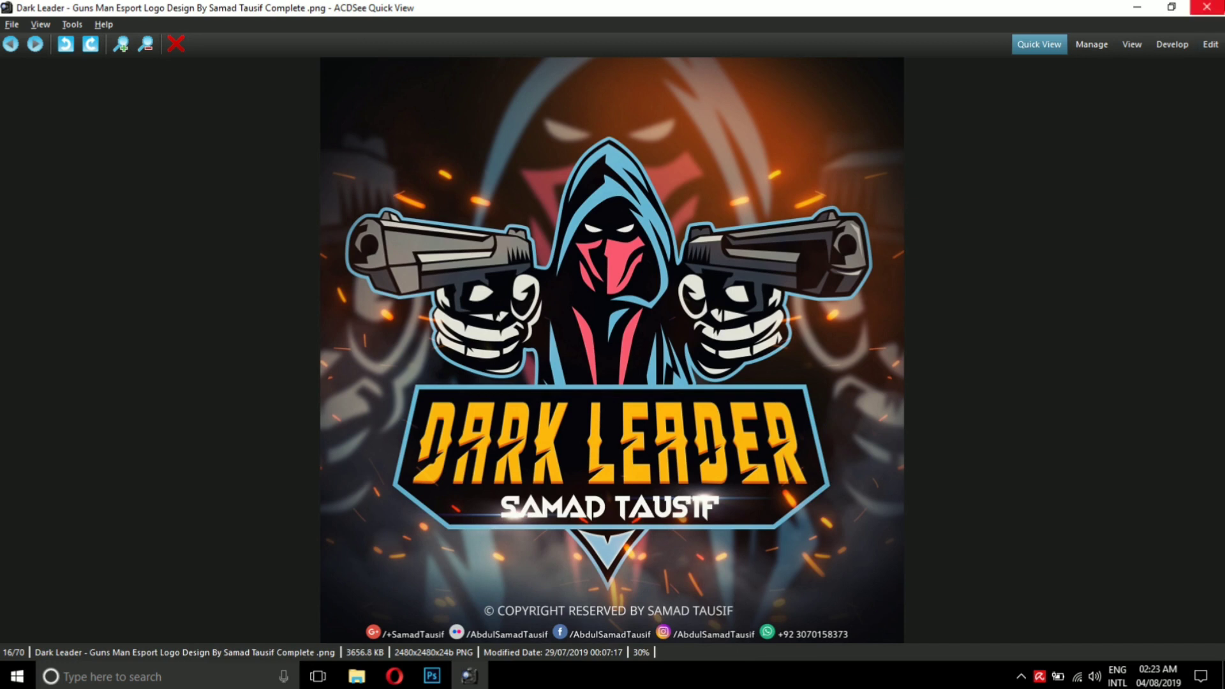
pyautogui.click(1206, 7)
pyautogui.doubleClick(139, 440)
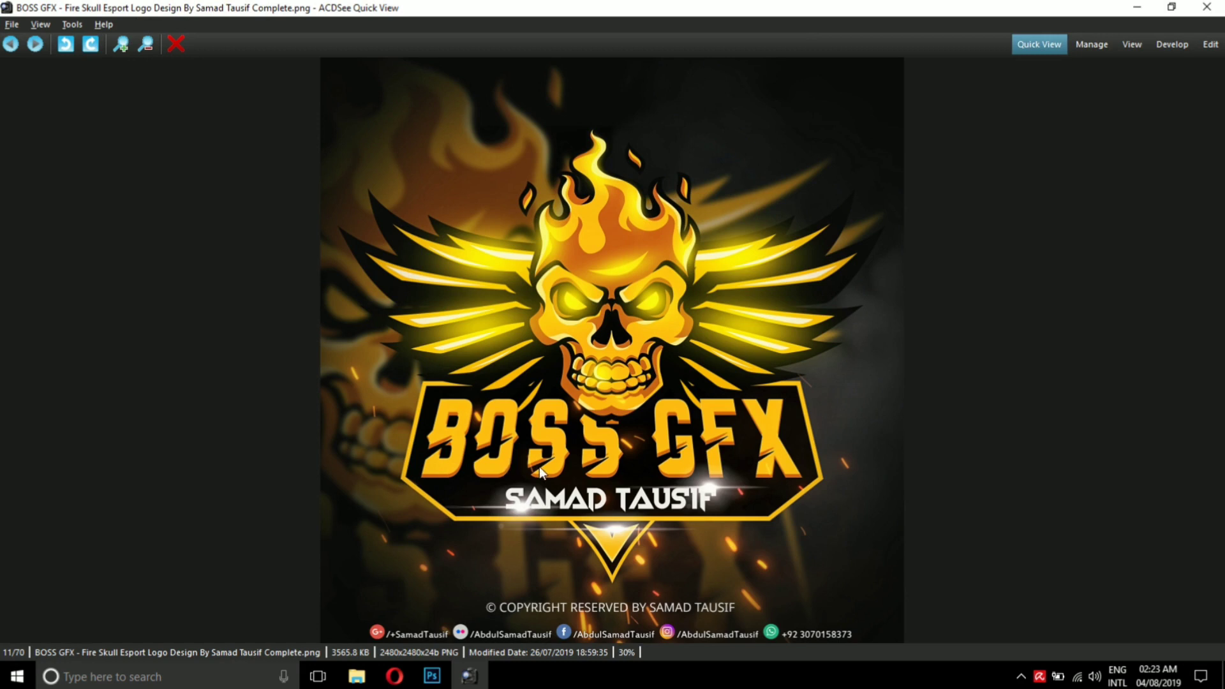
pyautogui.click(1206, 7)
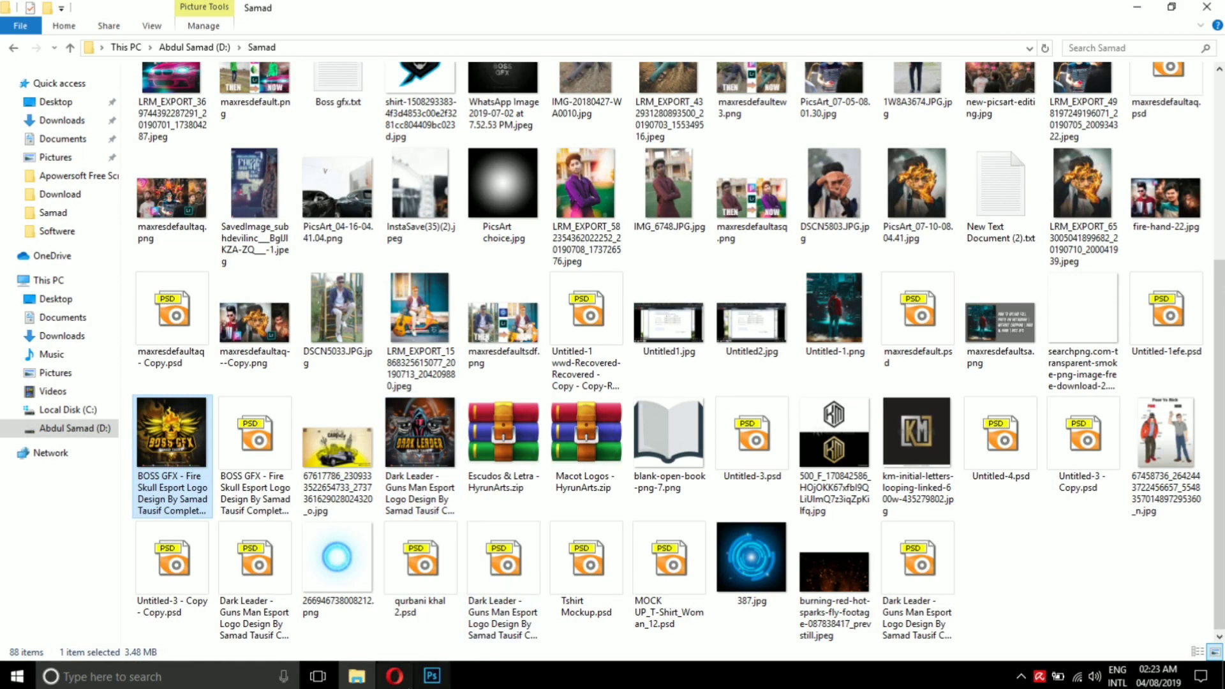
pyautogui.click(432, 676)
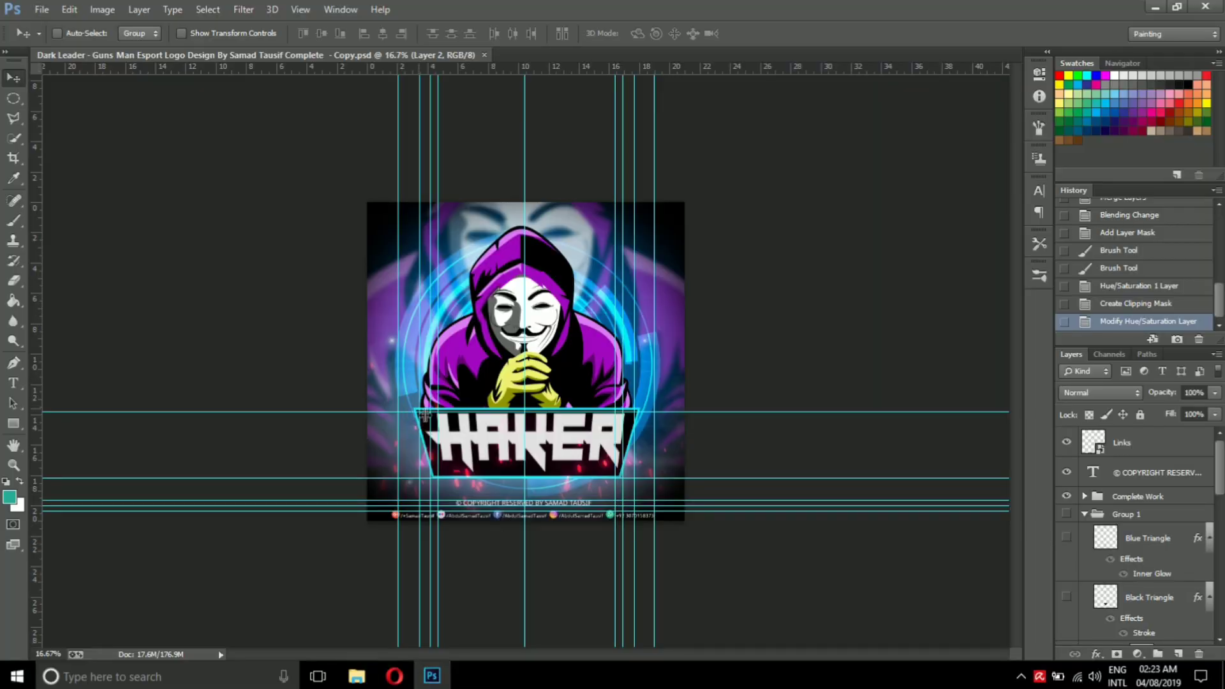
pyautogui.hotkey('ctrl', '+')
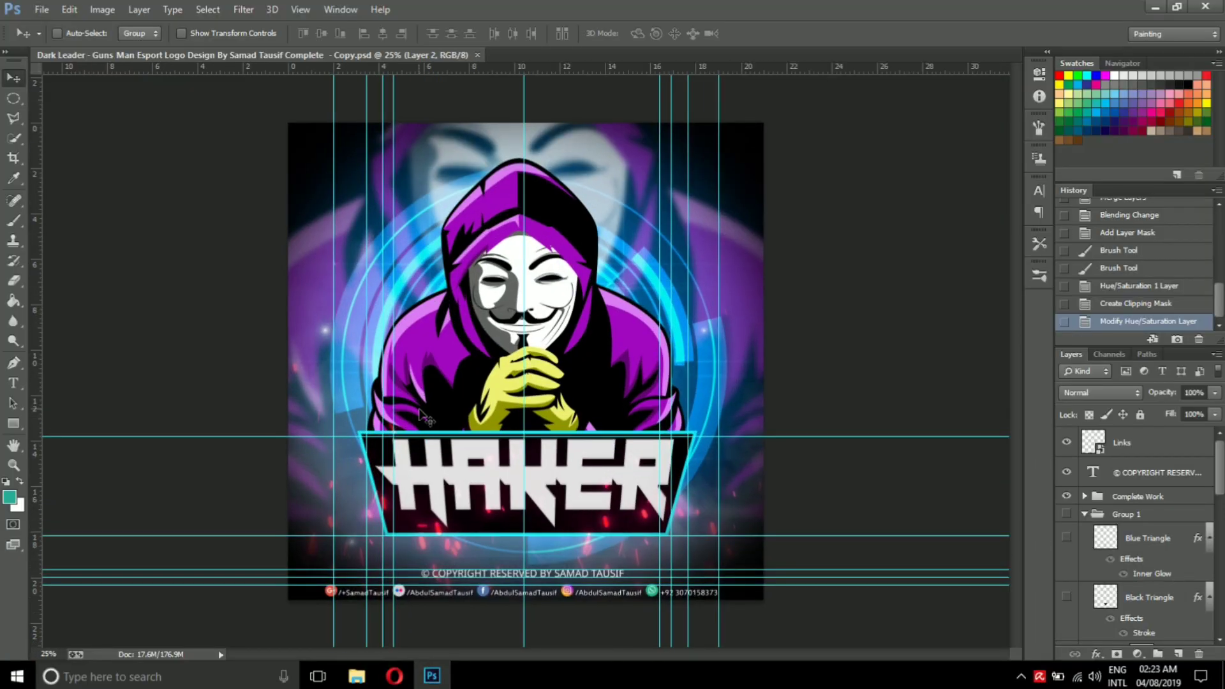
pyautogui.hotkey('ctrl', '+')
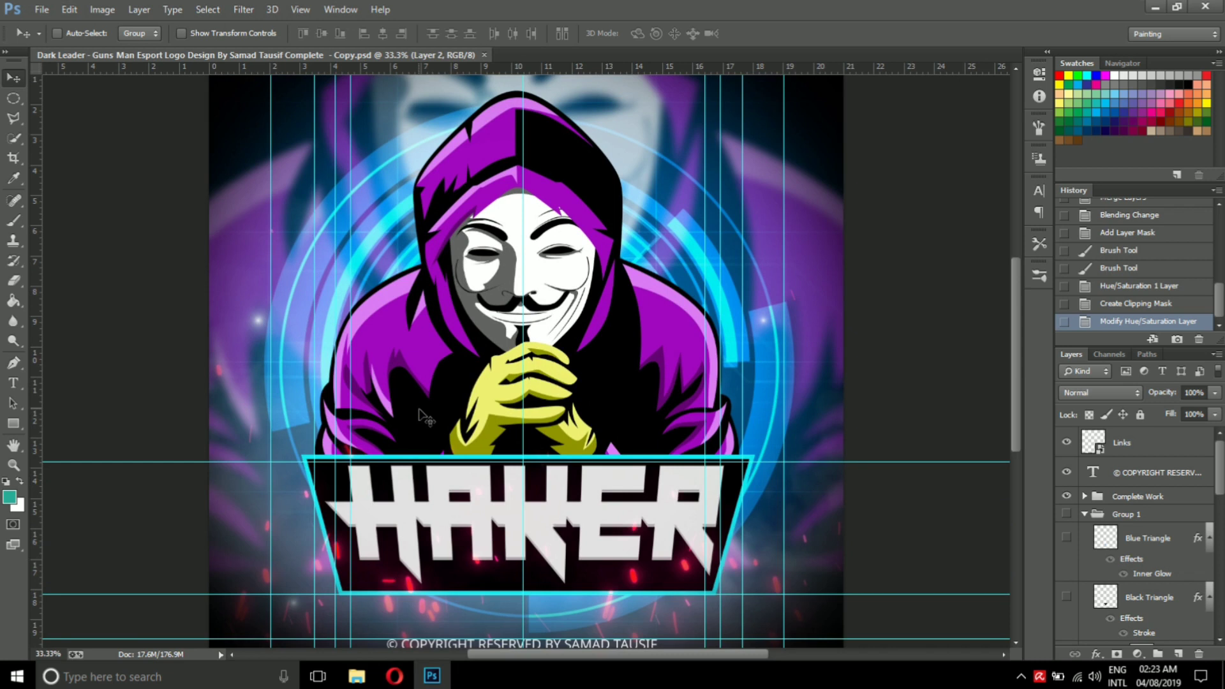
pyautogui.hotkey('ctrl', '-')
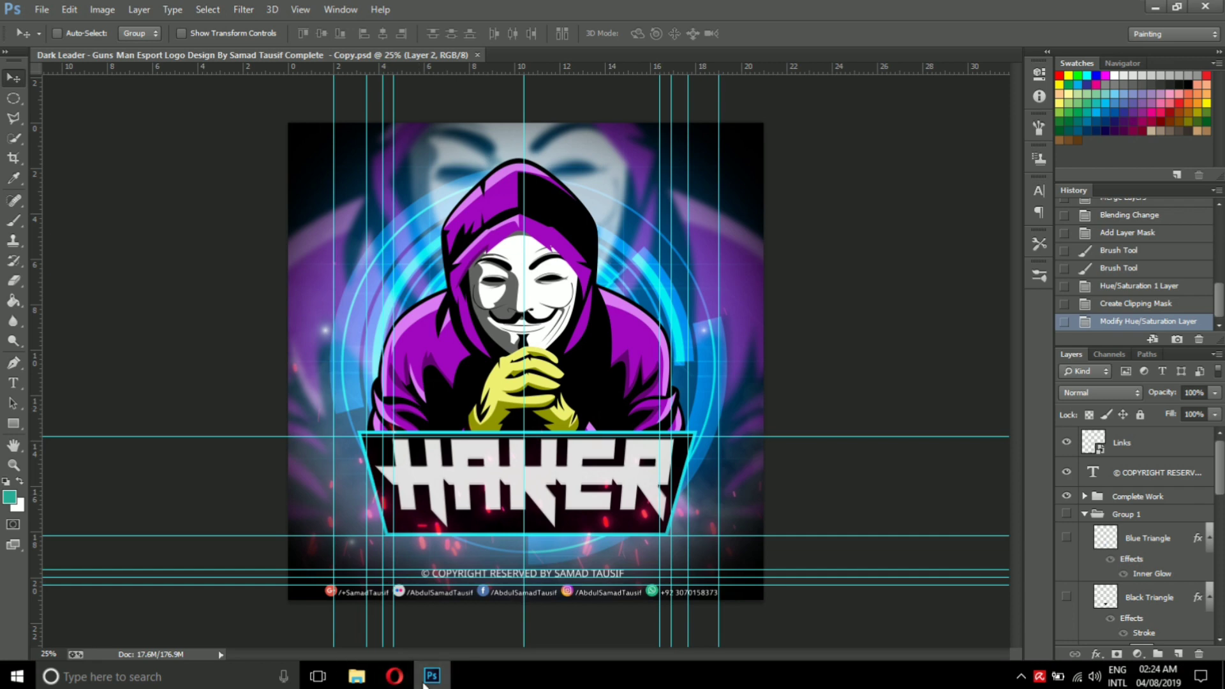
pyautogui.click(356, 676)
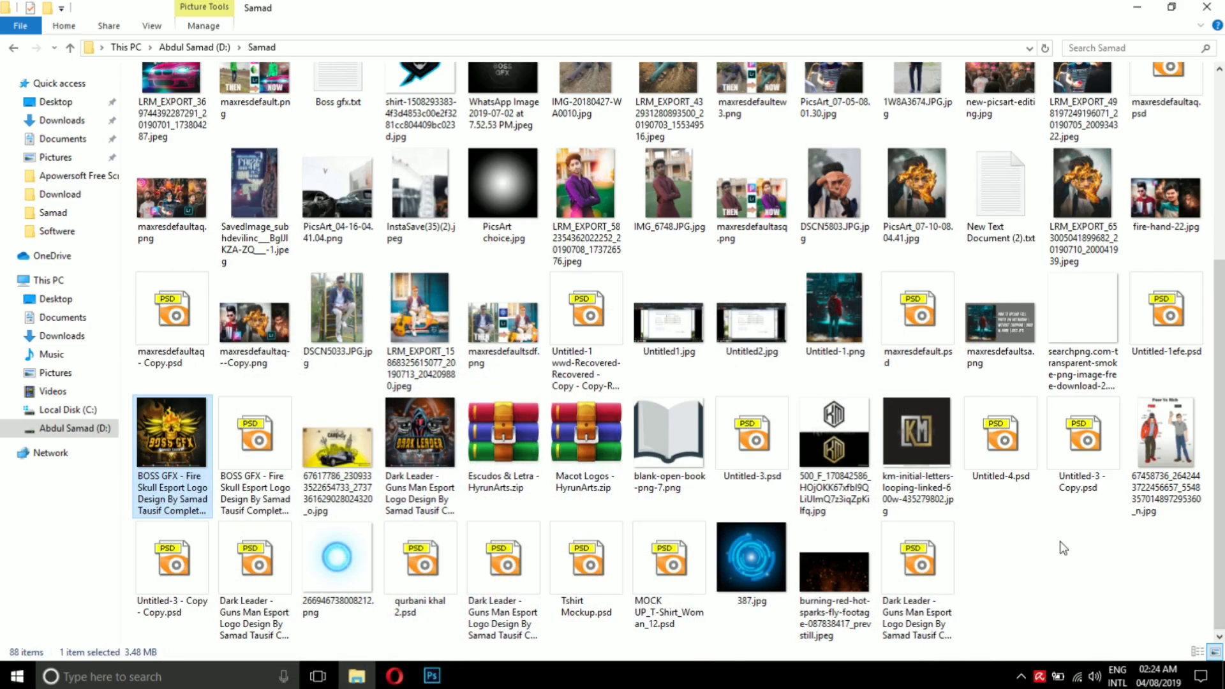
# Show the desktop, then bring Photoshop back to the front
pyautogui.press('super+d')
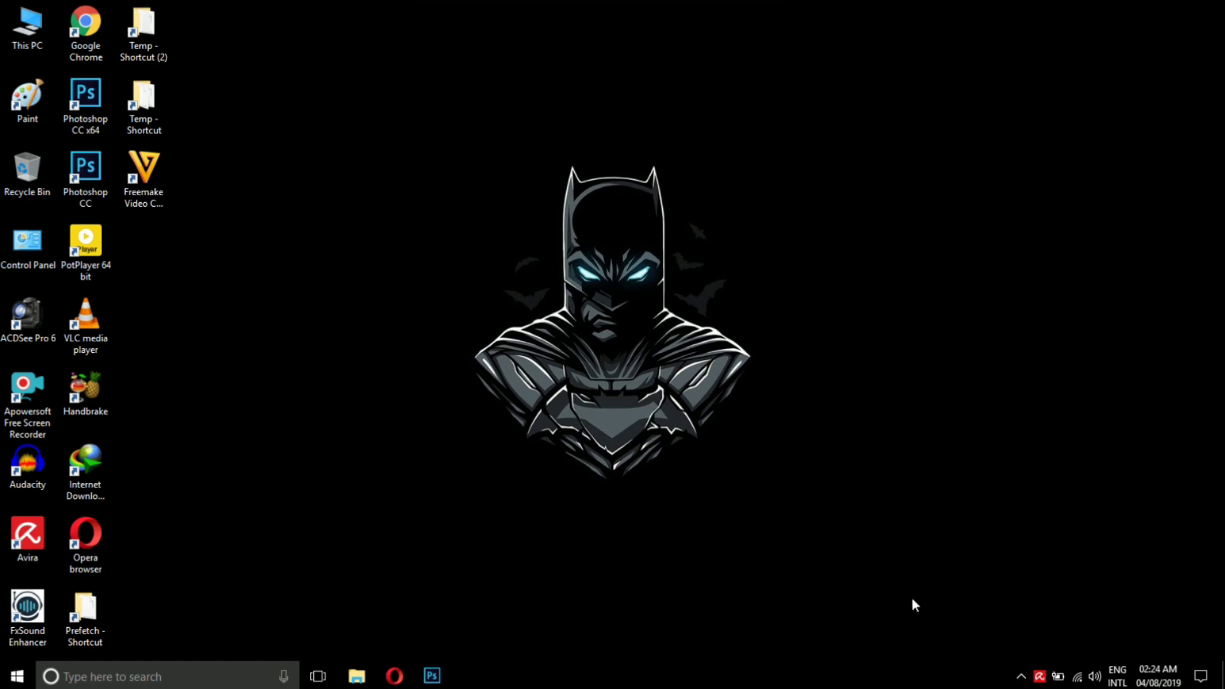
pyautogui.click(432, 676)
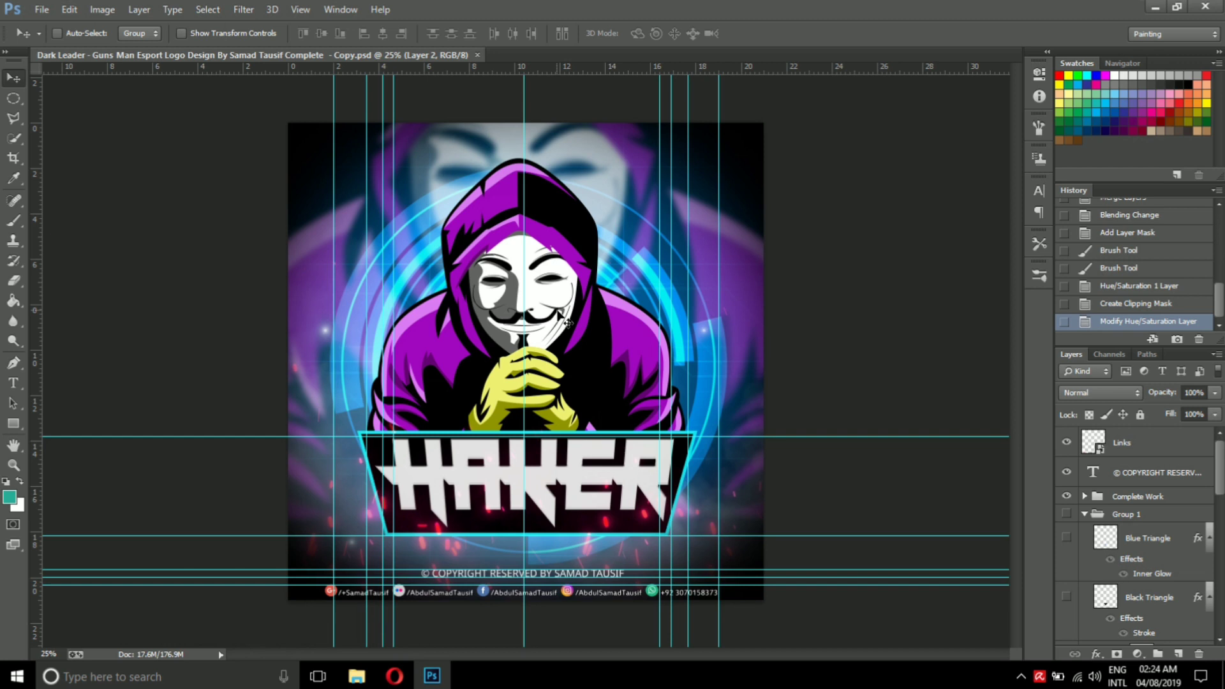
# Pull a vertical guide from the left ruler, then minimise Photoshop to the desktop
pyautogui.moveTo(39, 230)
pyautogui.mouseDown()
pyautogui.moveTo(431, 222)
pyautogui.moveTo(13, 199)
pyautogui.mouseUp()
pyautogui.press('super+d')
pyautogui.rightClick(614, 445)
pyautogui.moveTo(650, 458)
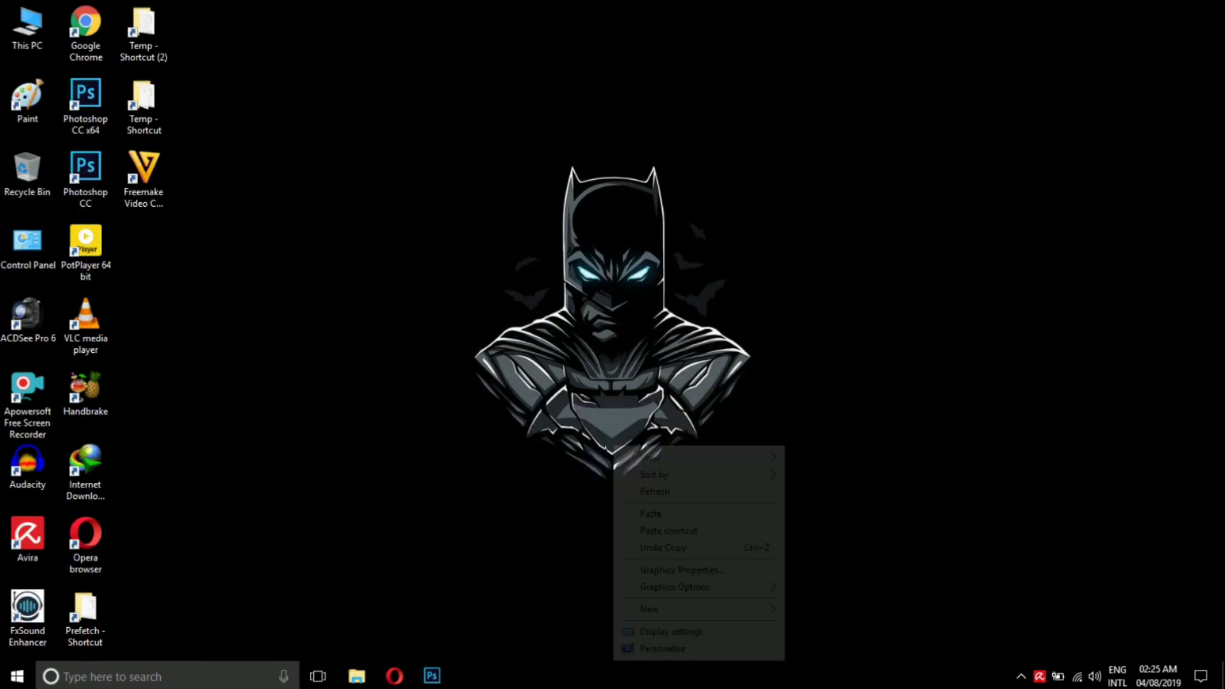
pyautogui.click(668, 488)
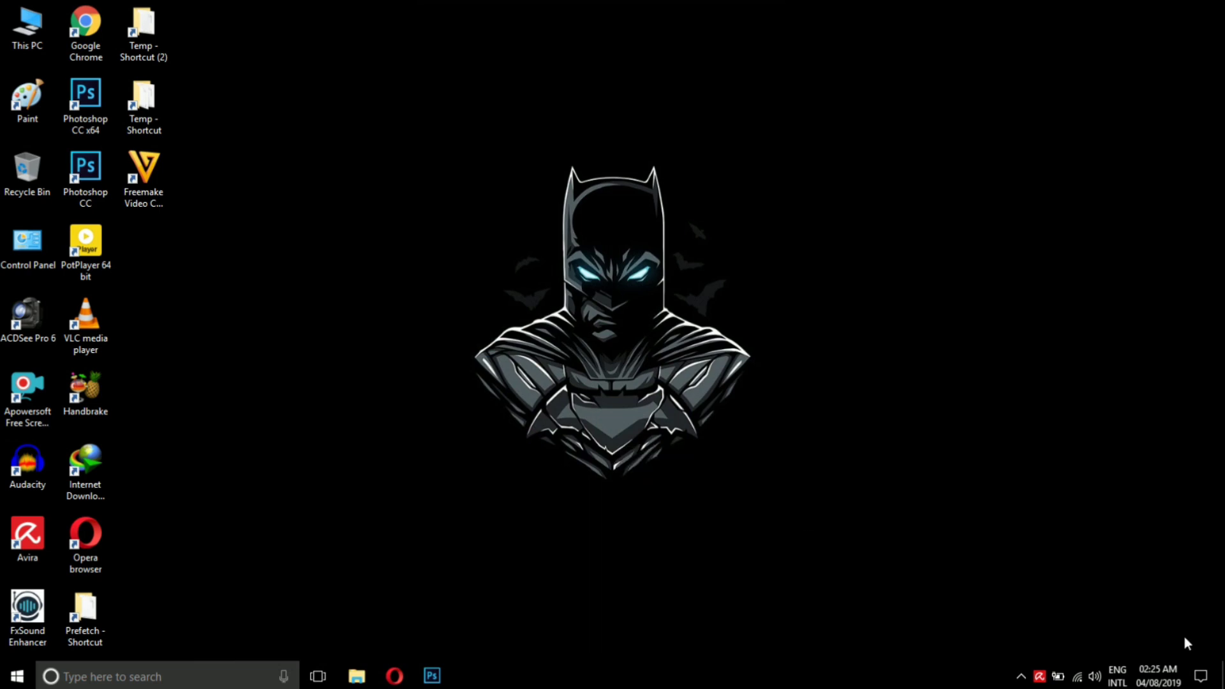
pyautogui.click(1021, 675)
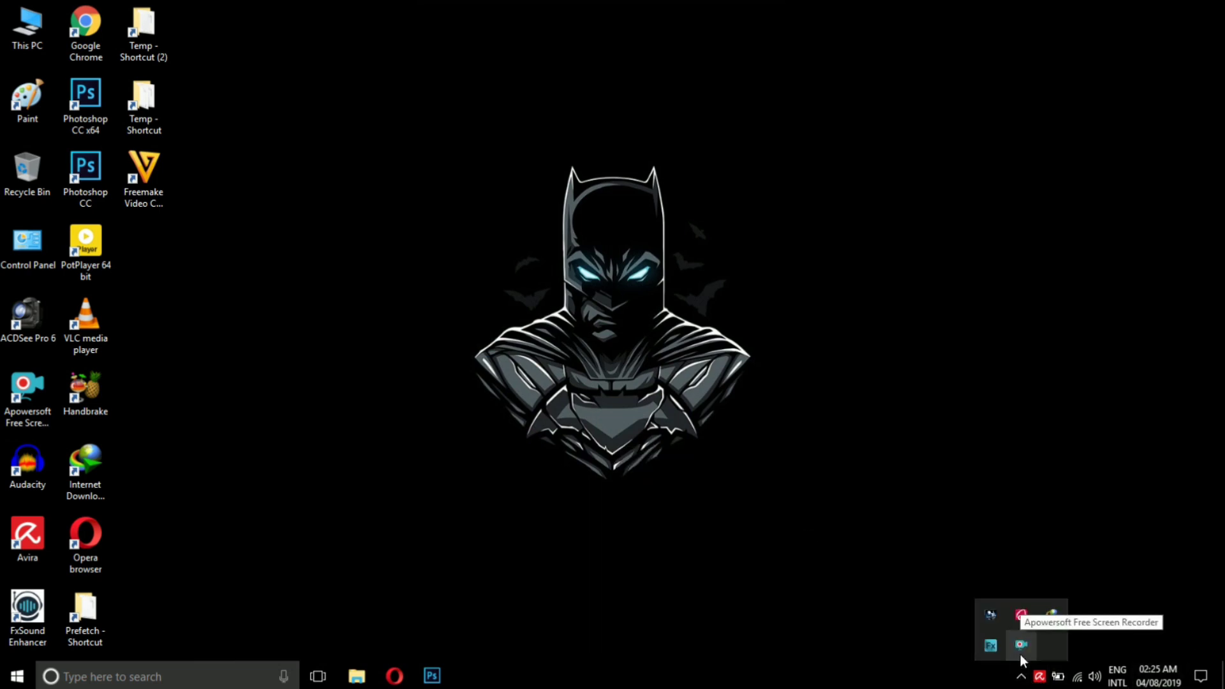
pyautogui.click(1020, 675)
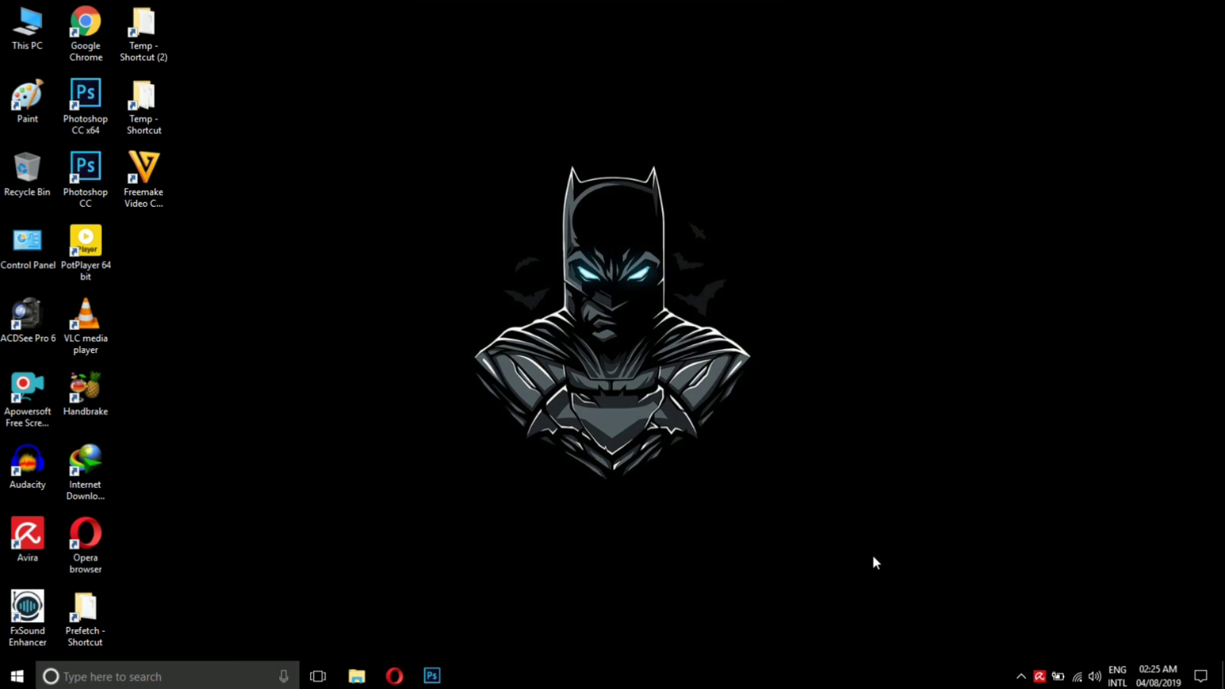